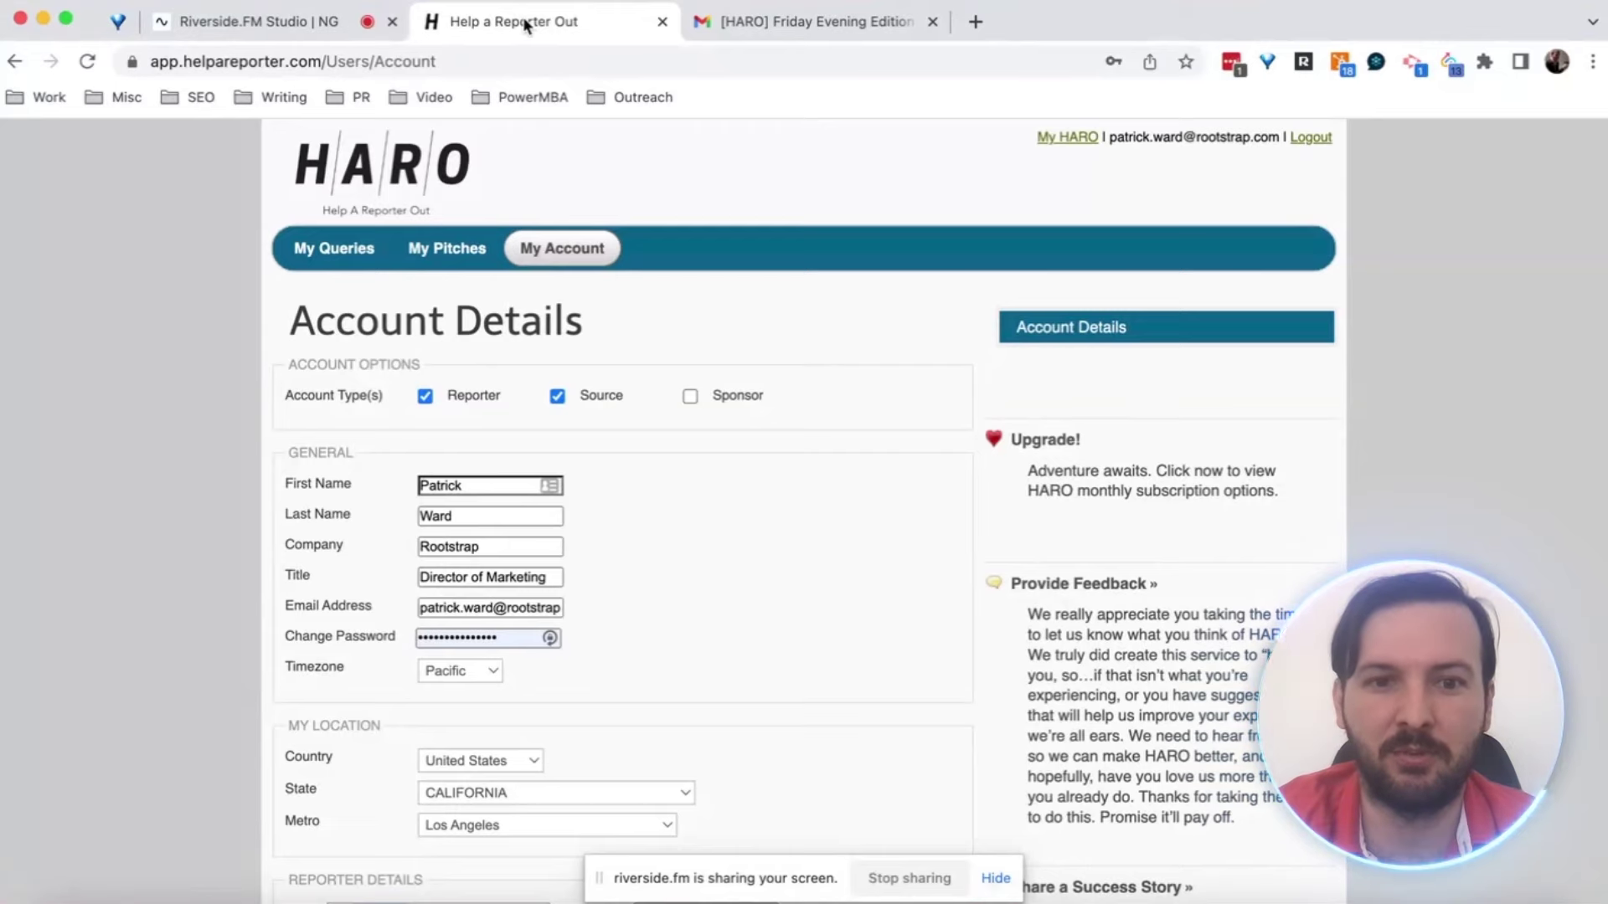
pyautogui.scroll(-3, 739, 570)
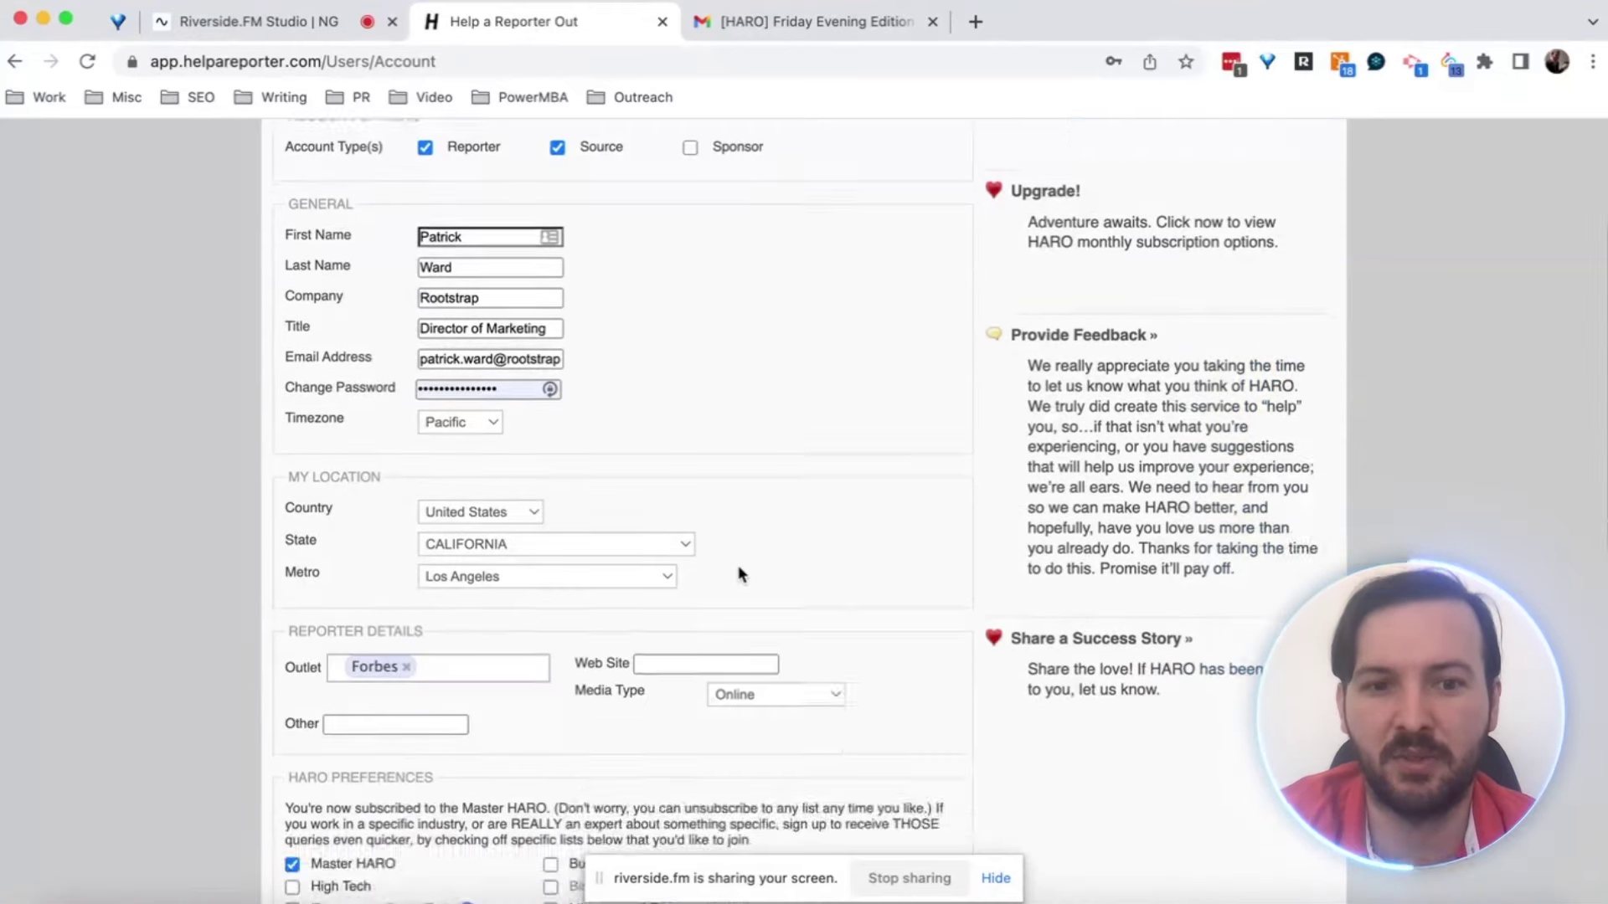
pyautogui.scroll(-4, 739, 575)
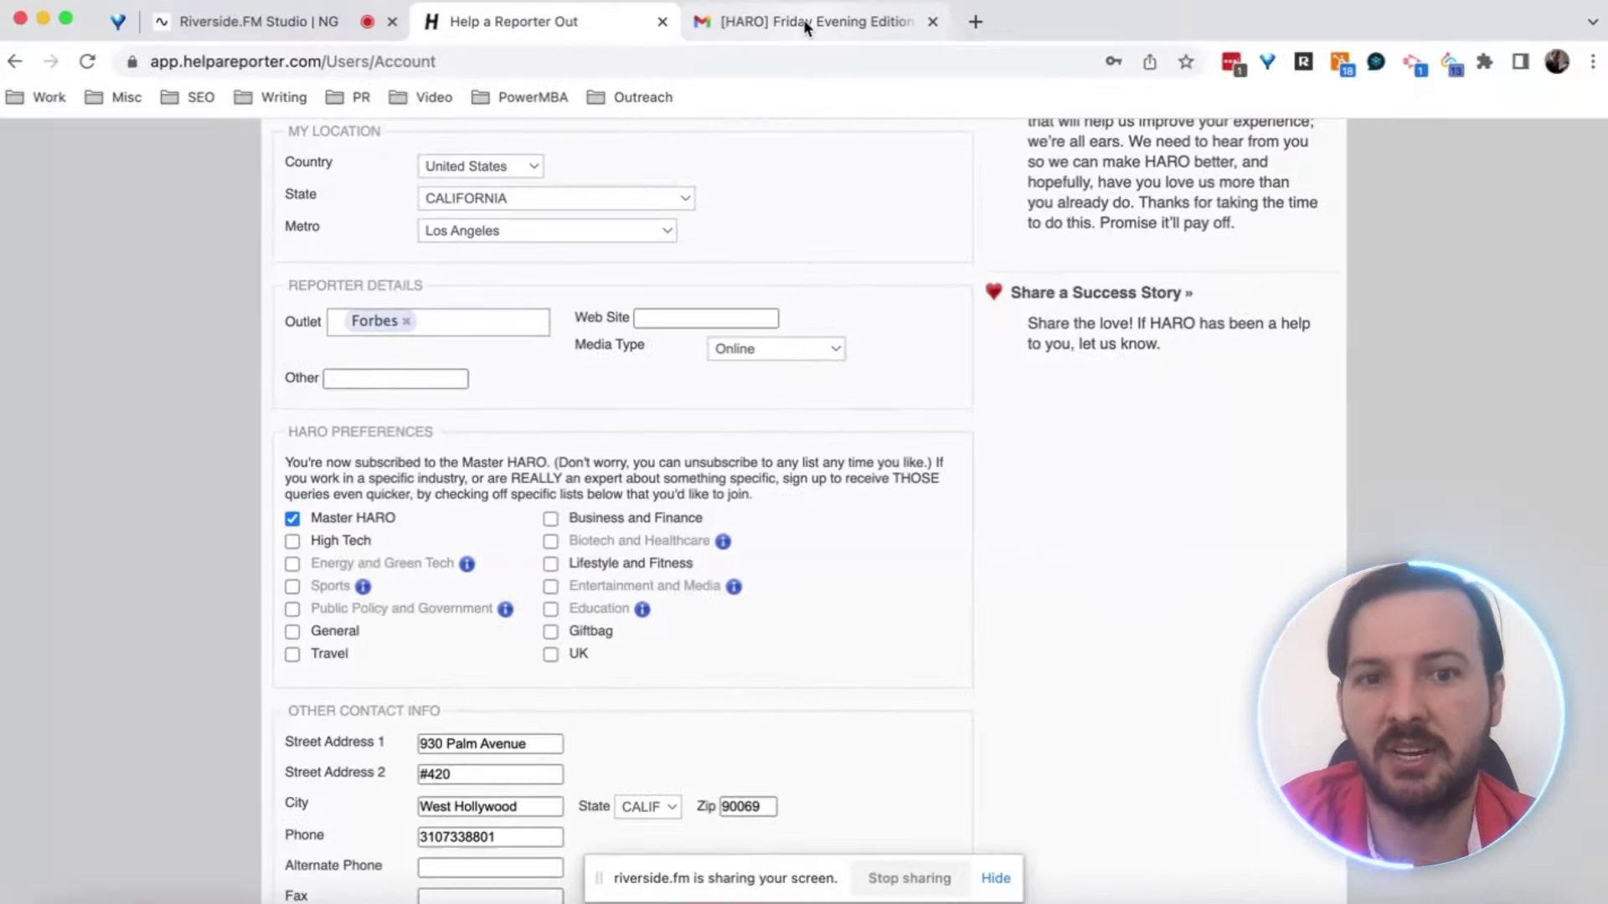
# Switch to the HARO Friday Evening Edition email and scroll down to its Business and Finance queries
pyautogui.click(803, 18)
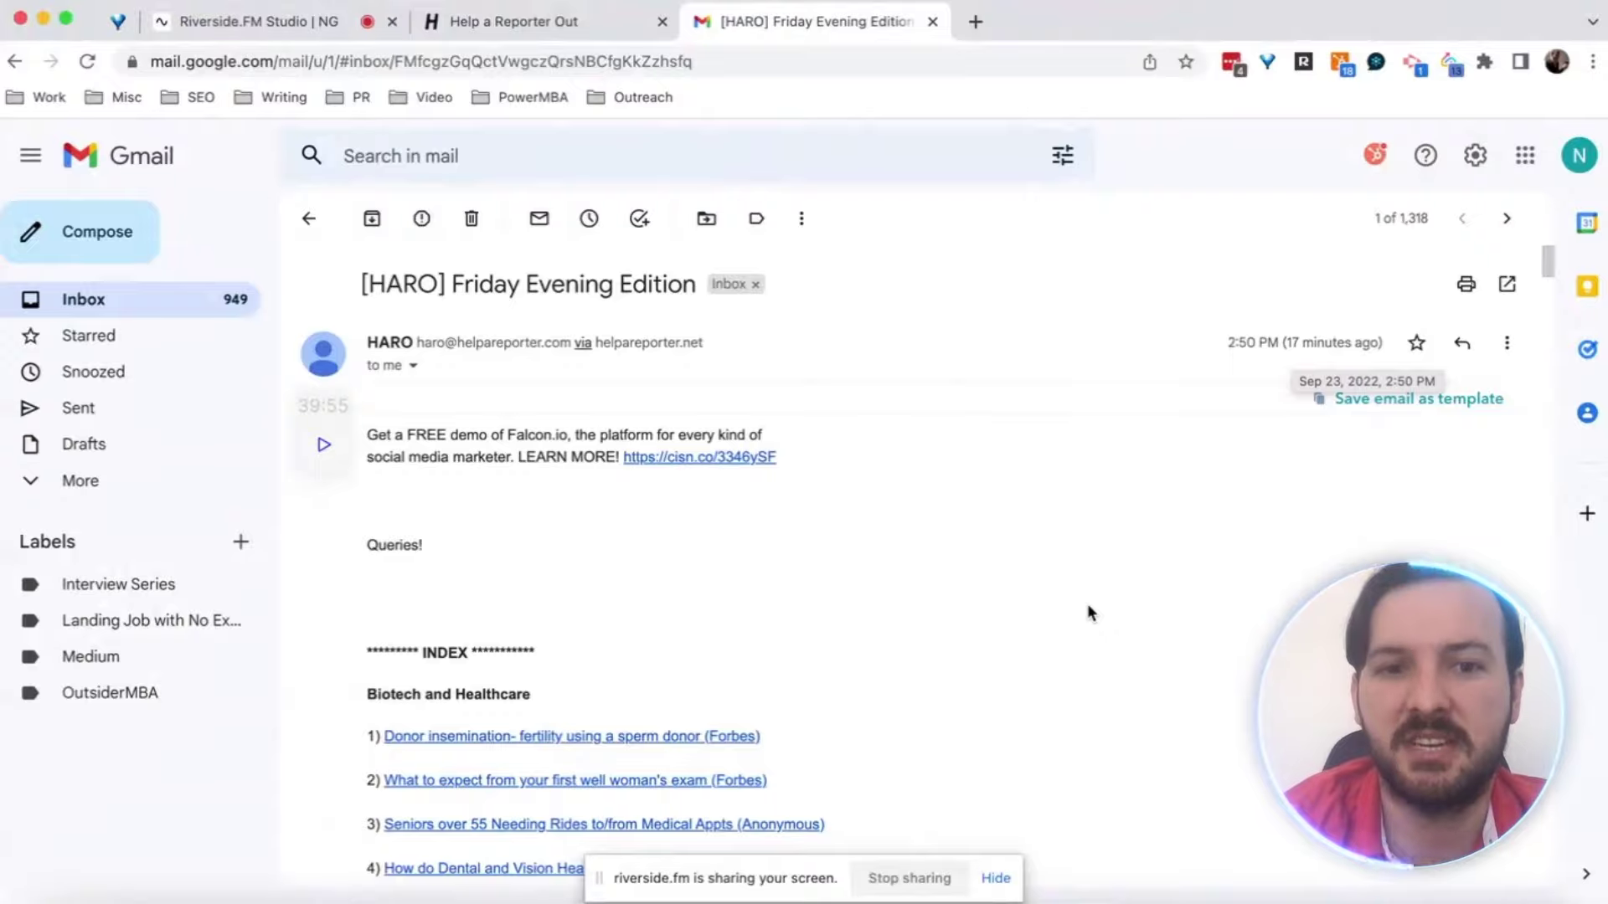
pyautogui.scroll(-4, 1090, 613)
pyautogui.scroll(-6, 1090, 613)
pyautogui.scroll(-3, 1090, 612)
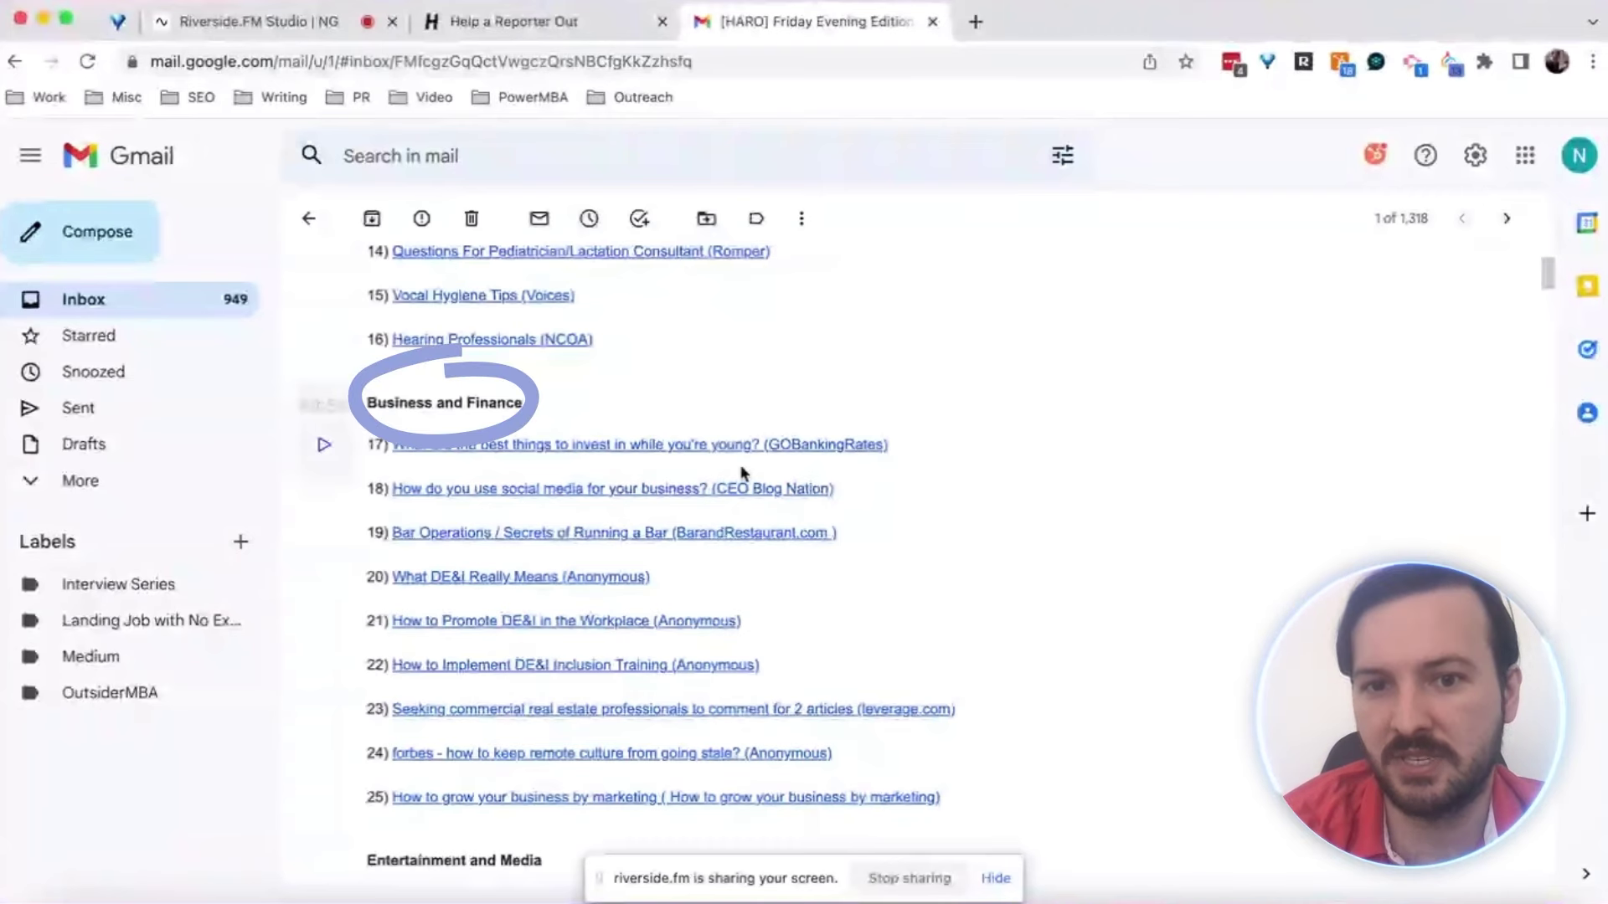
pyautogui.scroll(-1, 951, 526)
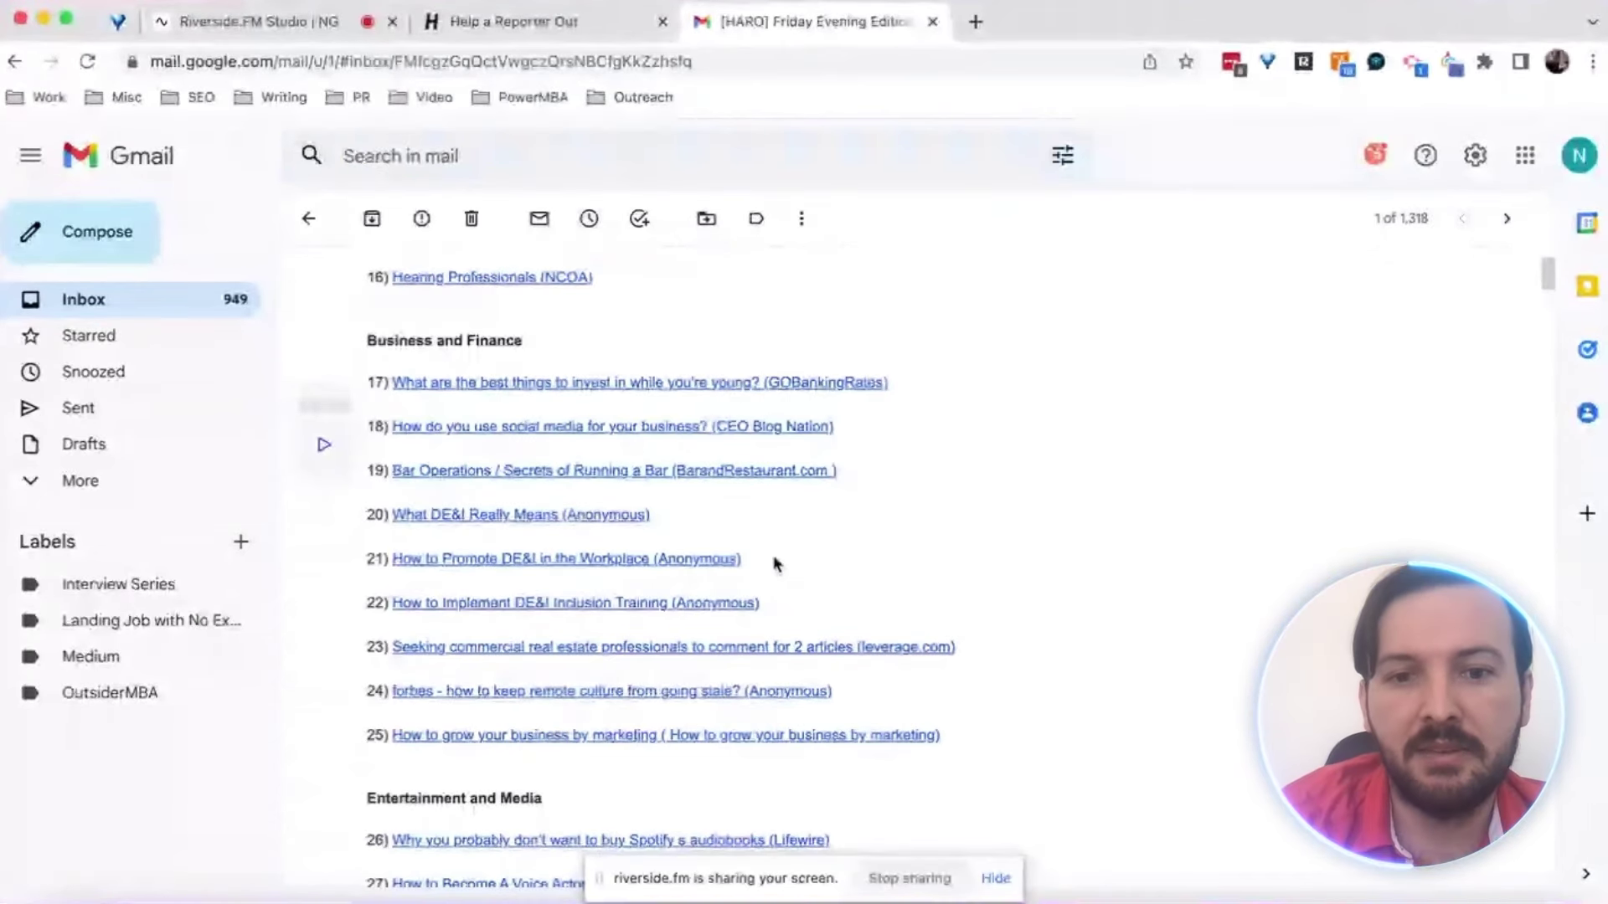
pyautogui.scroll(-3, 773, 564)
pyautogui.scroll(-12, 774, 563)
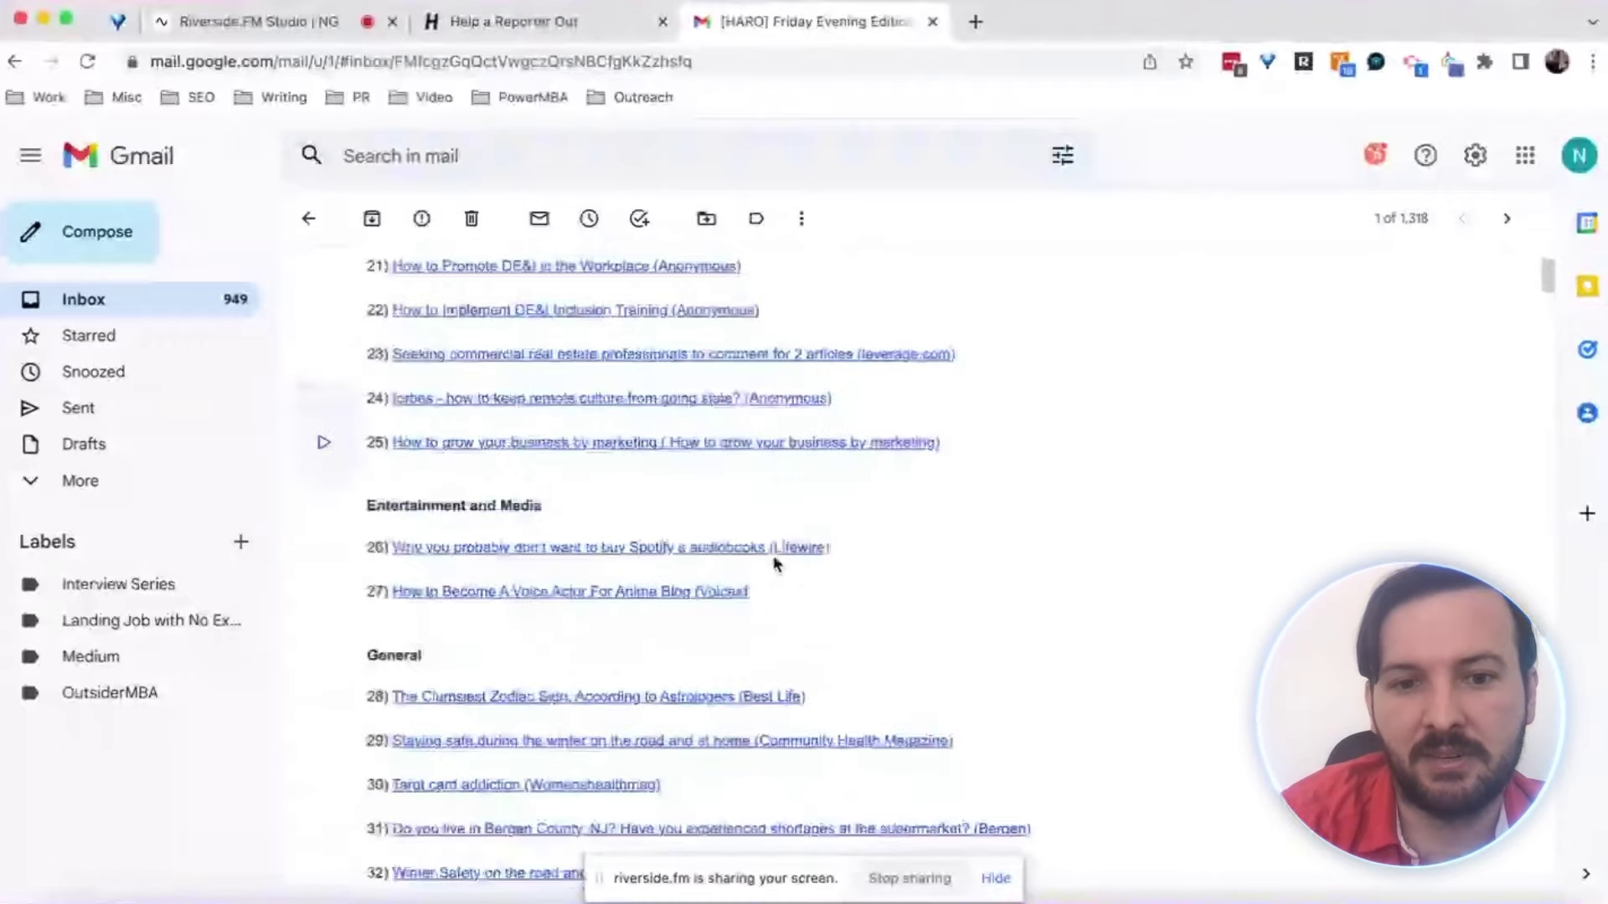
pyautogui.scroll(-3, 774, 564)
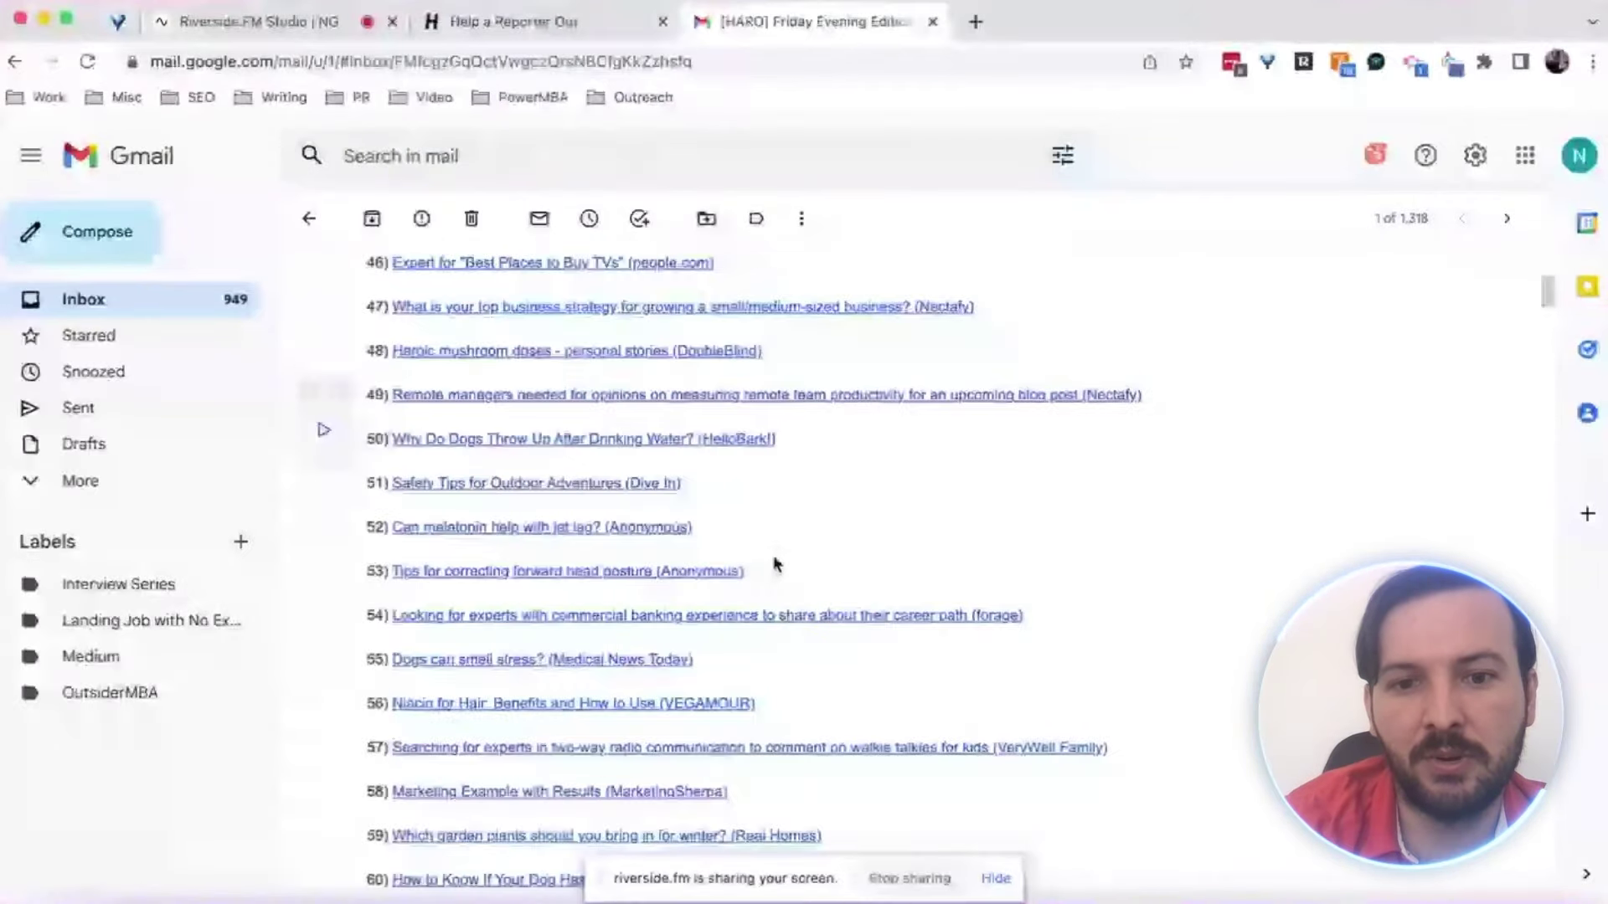
pyautogui.scroll(-4, 774, 563)
pyautogui.scroll(-4, 775, 565)
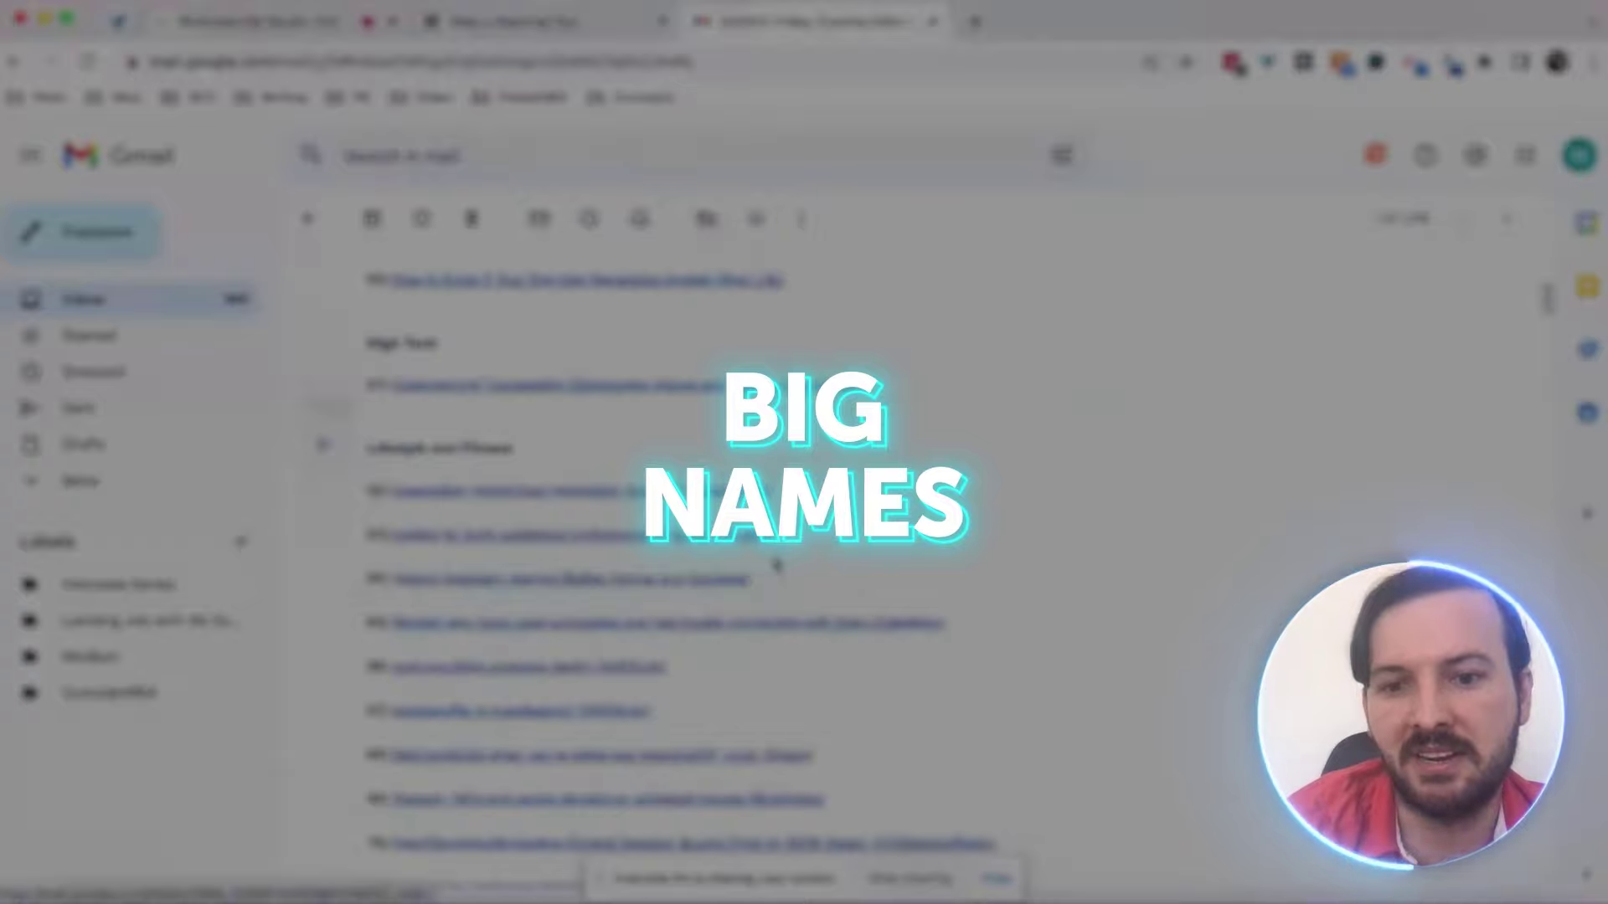
pyautogui.scroll(-5, 903, 626)
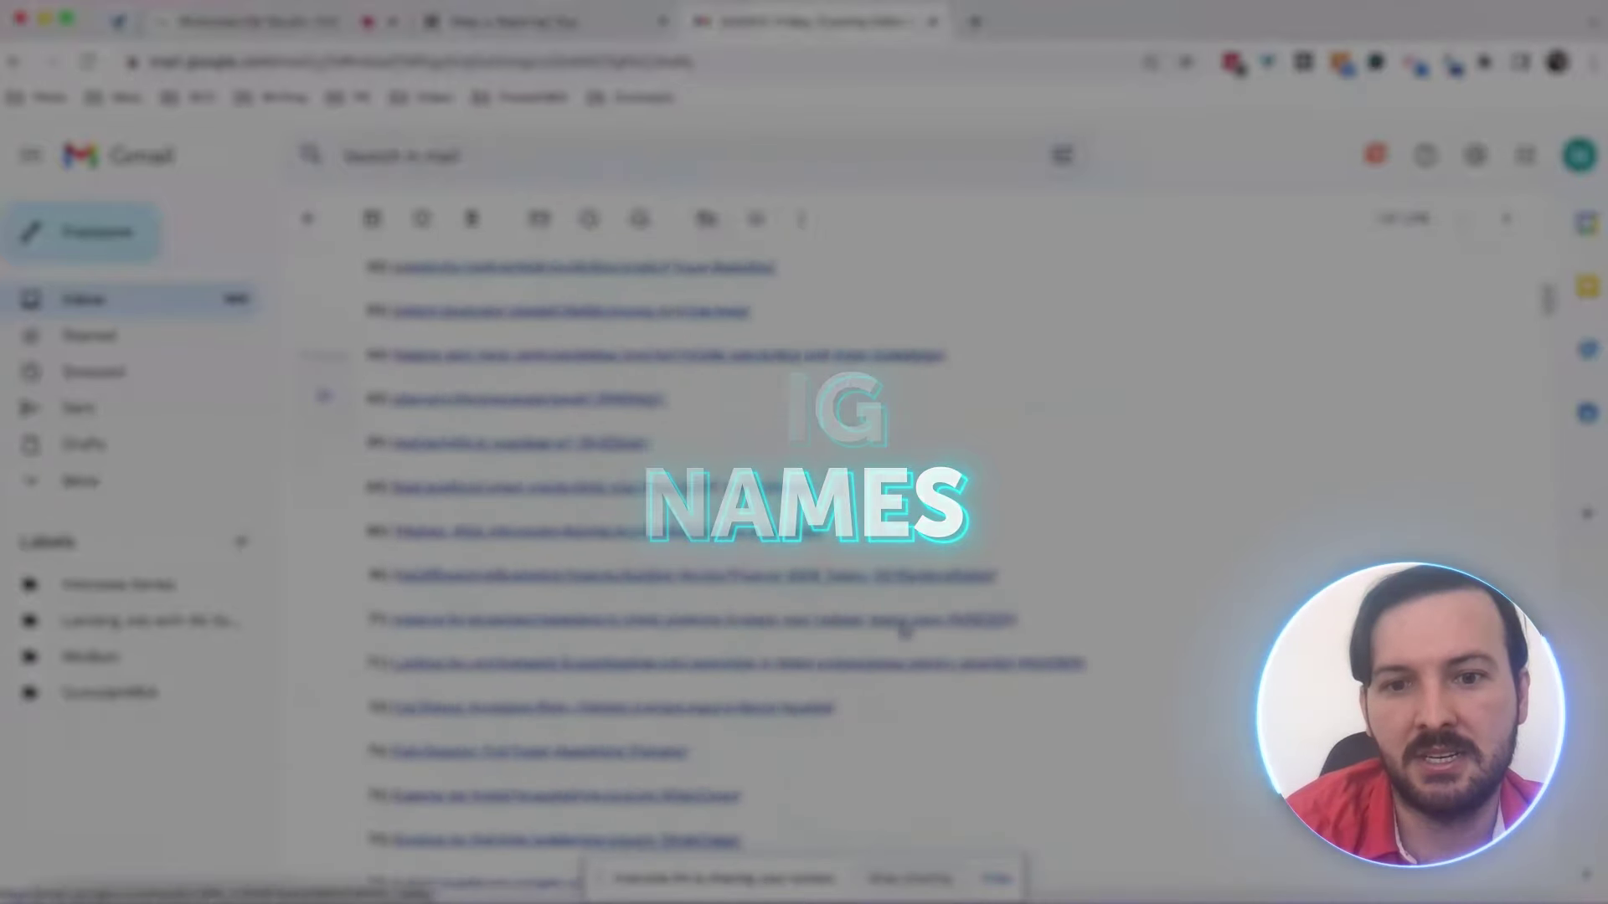
pyautogui.scroll(-7, 903, 626)
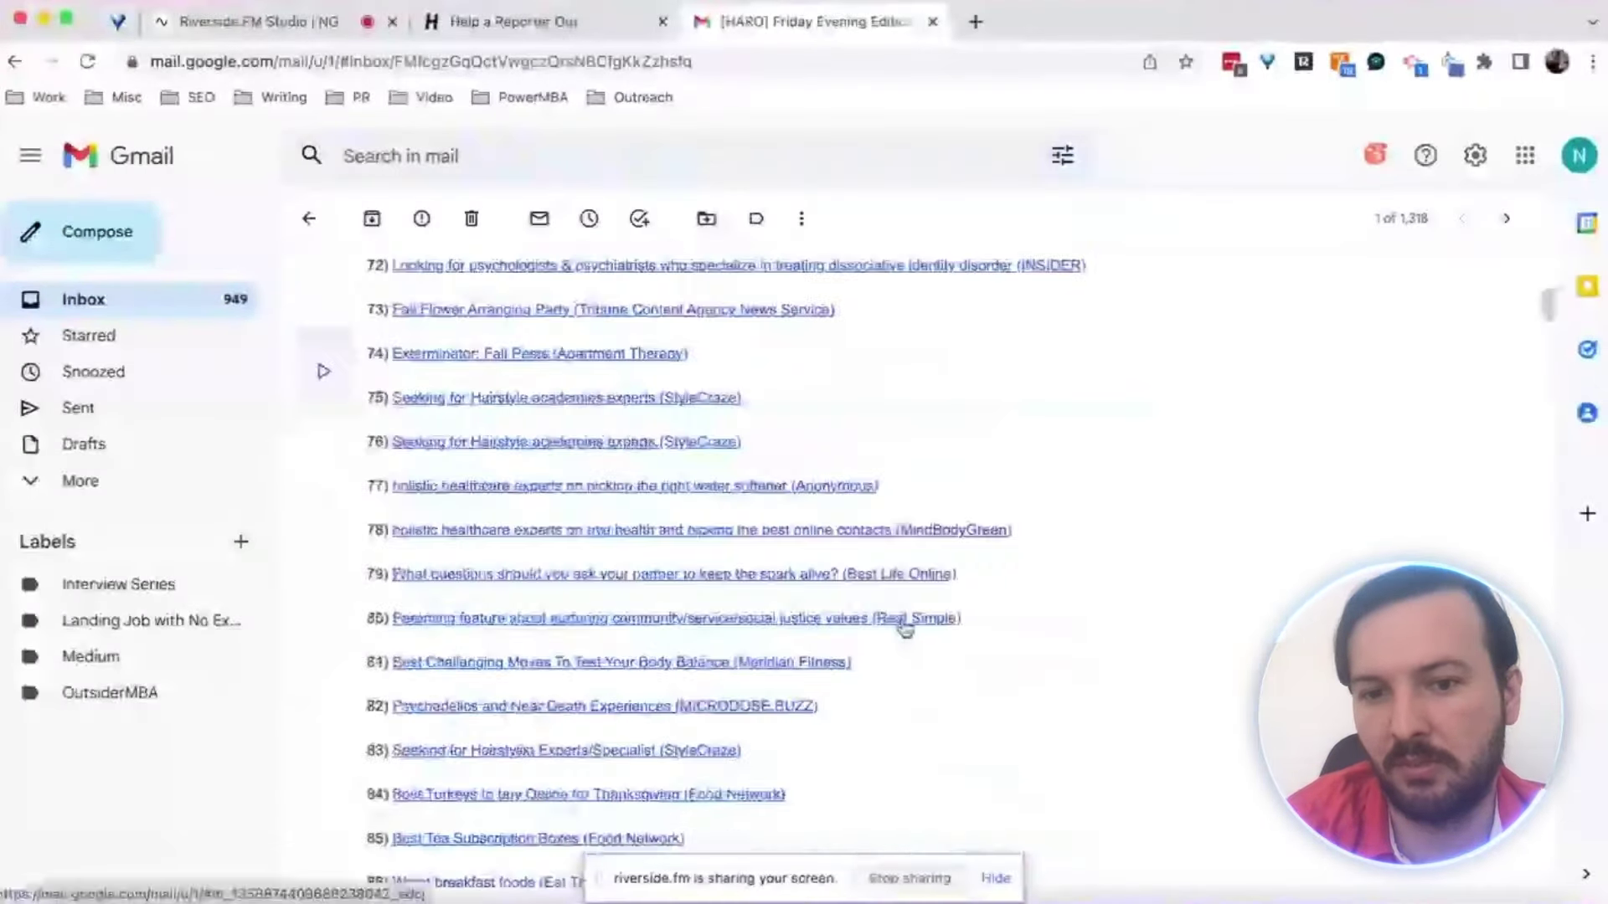
pyautogui.scroll(-4, 903, 626)
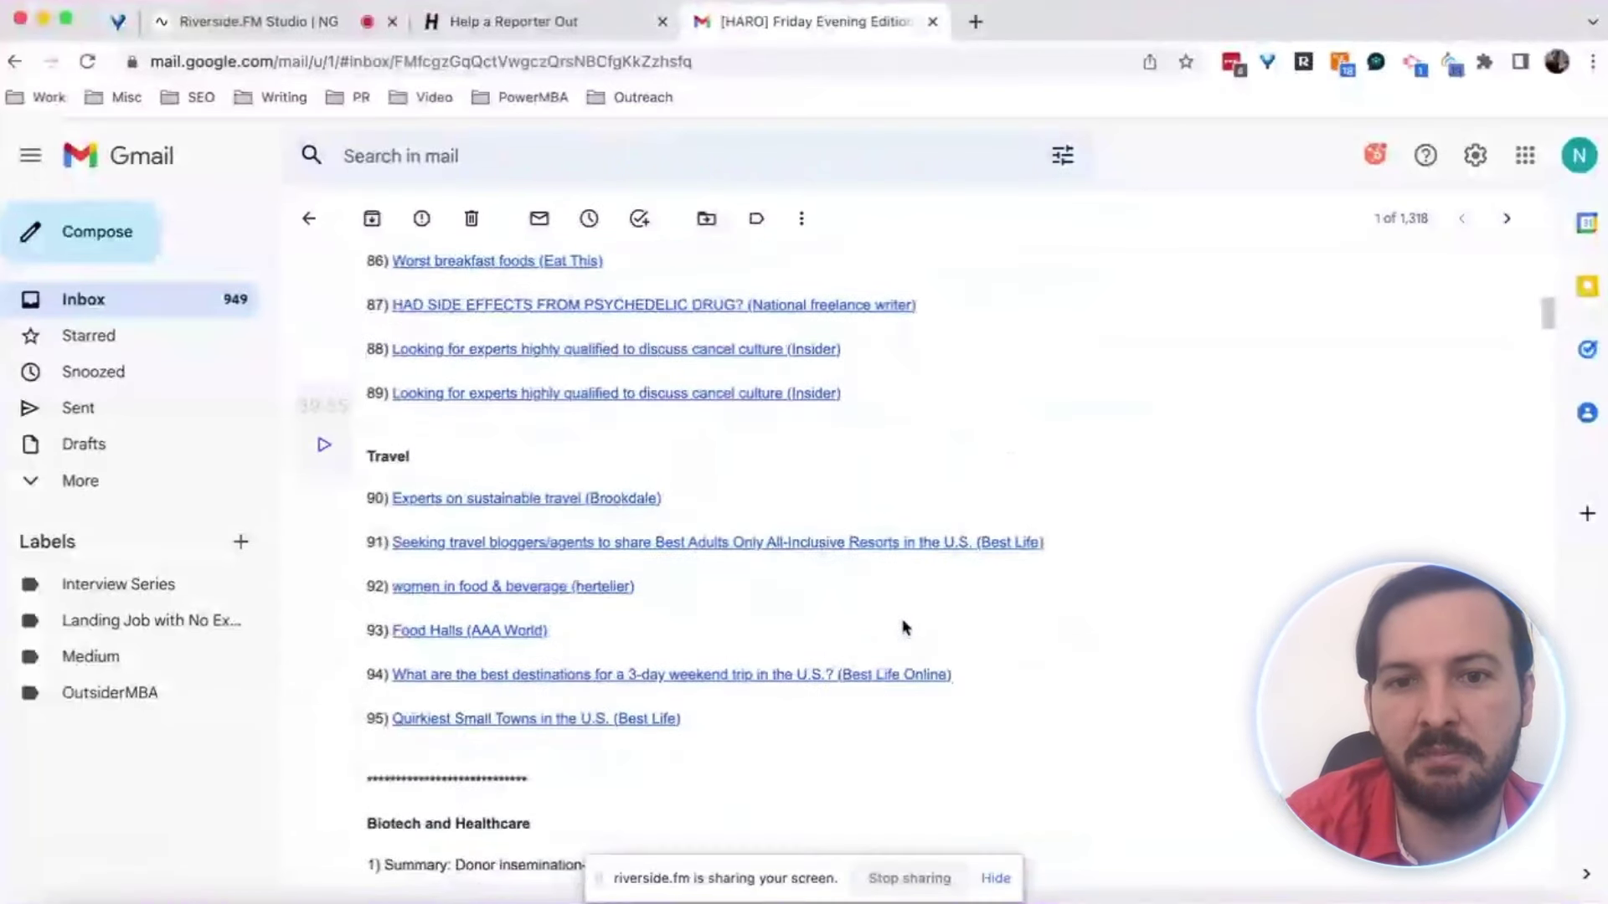
pyautogui.scroll(5, 904, 627)
pyautogui.scroll(12, 903, 627)
pyautogui.scroll(7, 903, 626)
pyautogui.scroll(8, 904, 626)
pyautogui.scroll(9, 904, 626)
pyautogui.scroll(4, 904, 626)
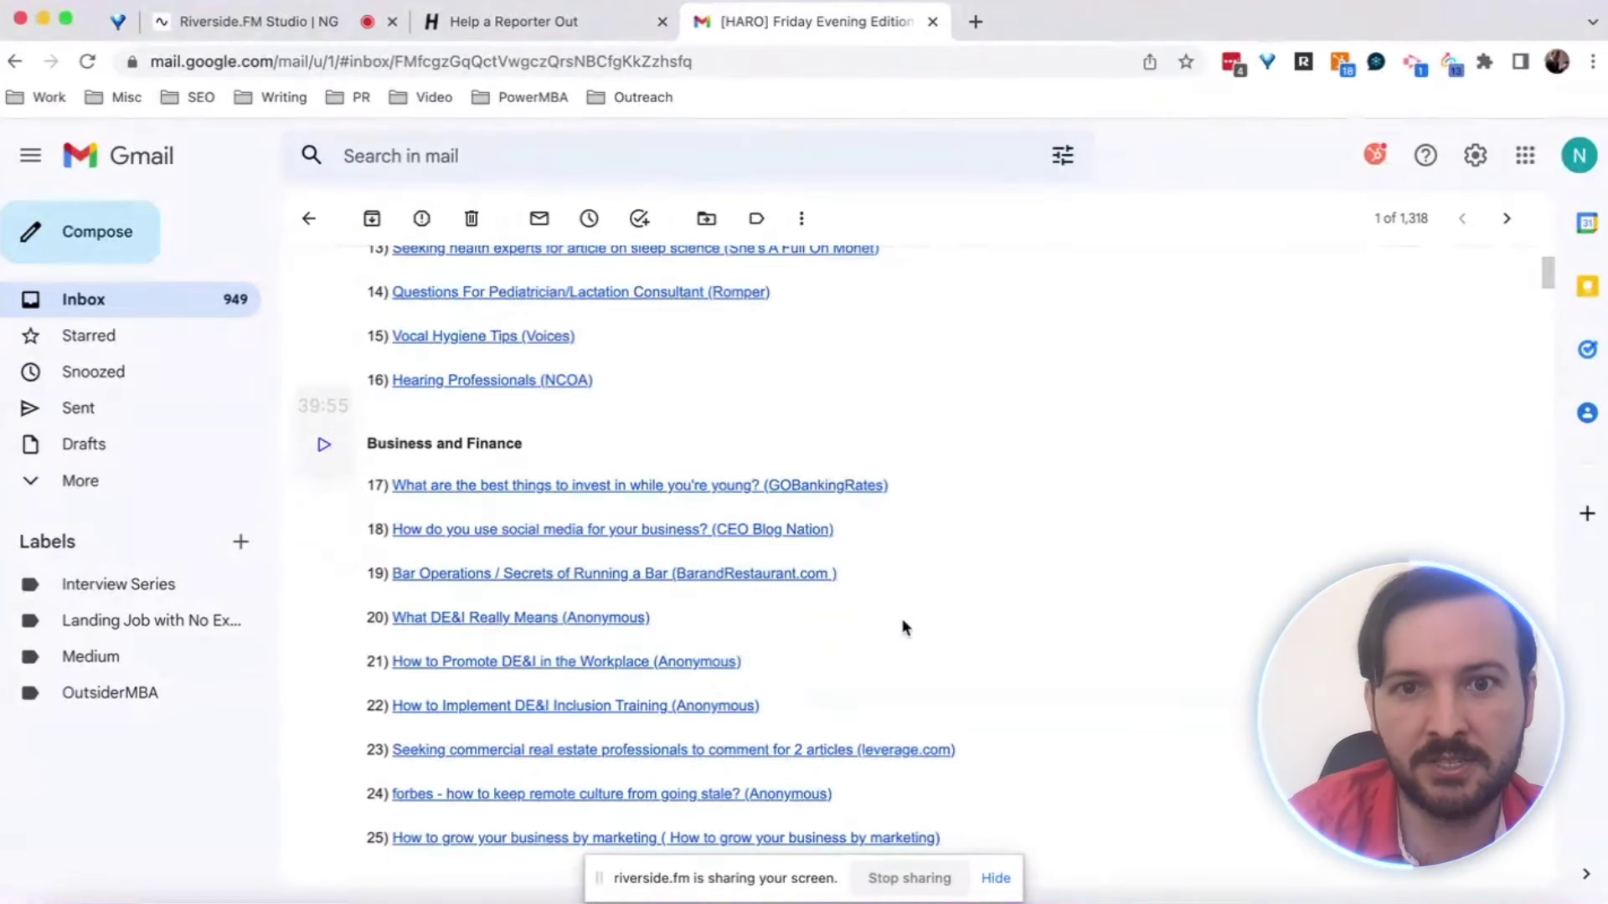
pyautogui.scroll(3, 904, 626)
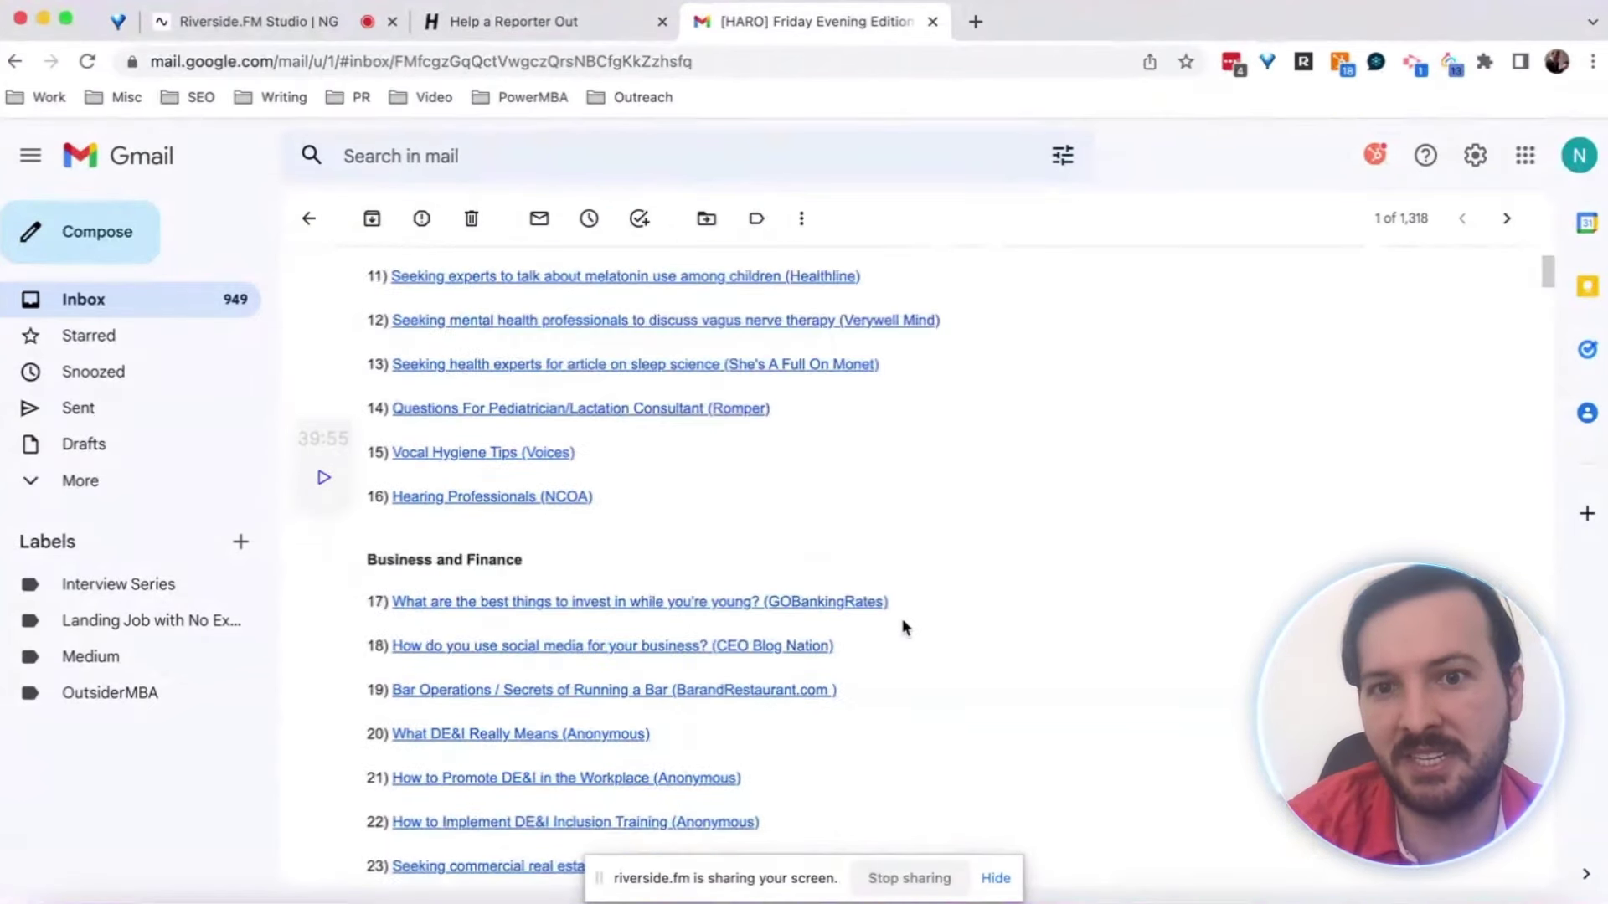
pyautogui.scroll(10, 904, 627)
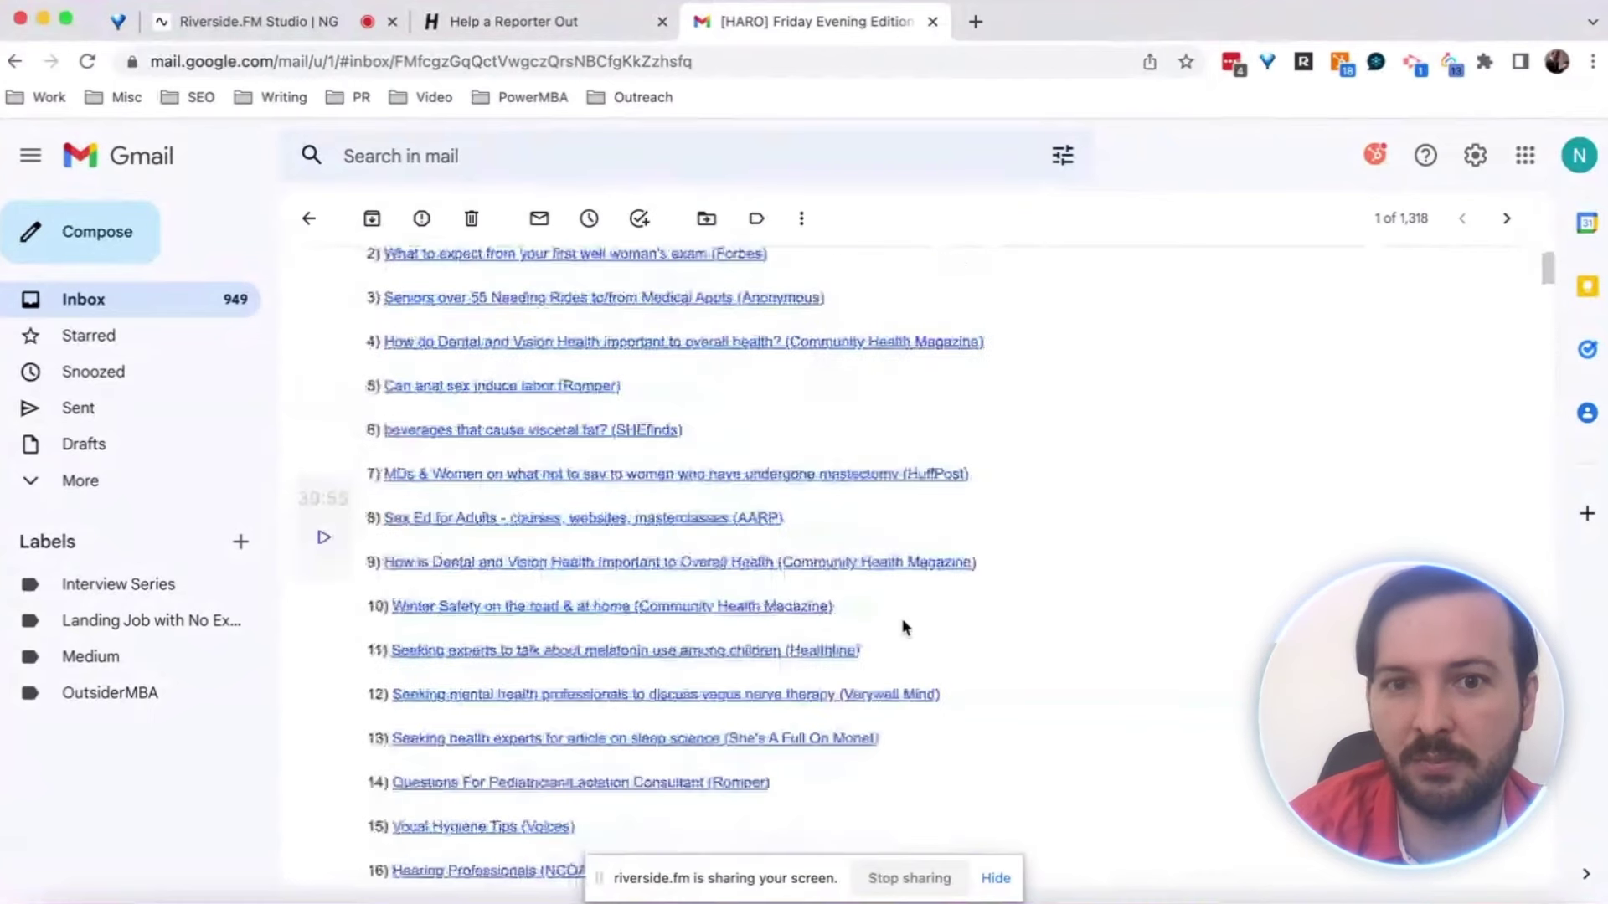
pyautogui.scroll(4, 905, 626)
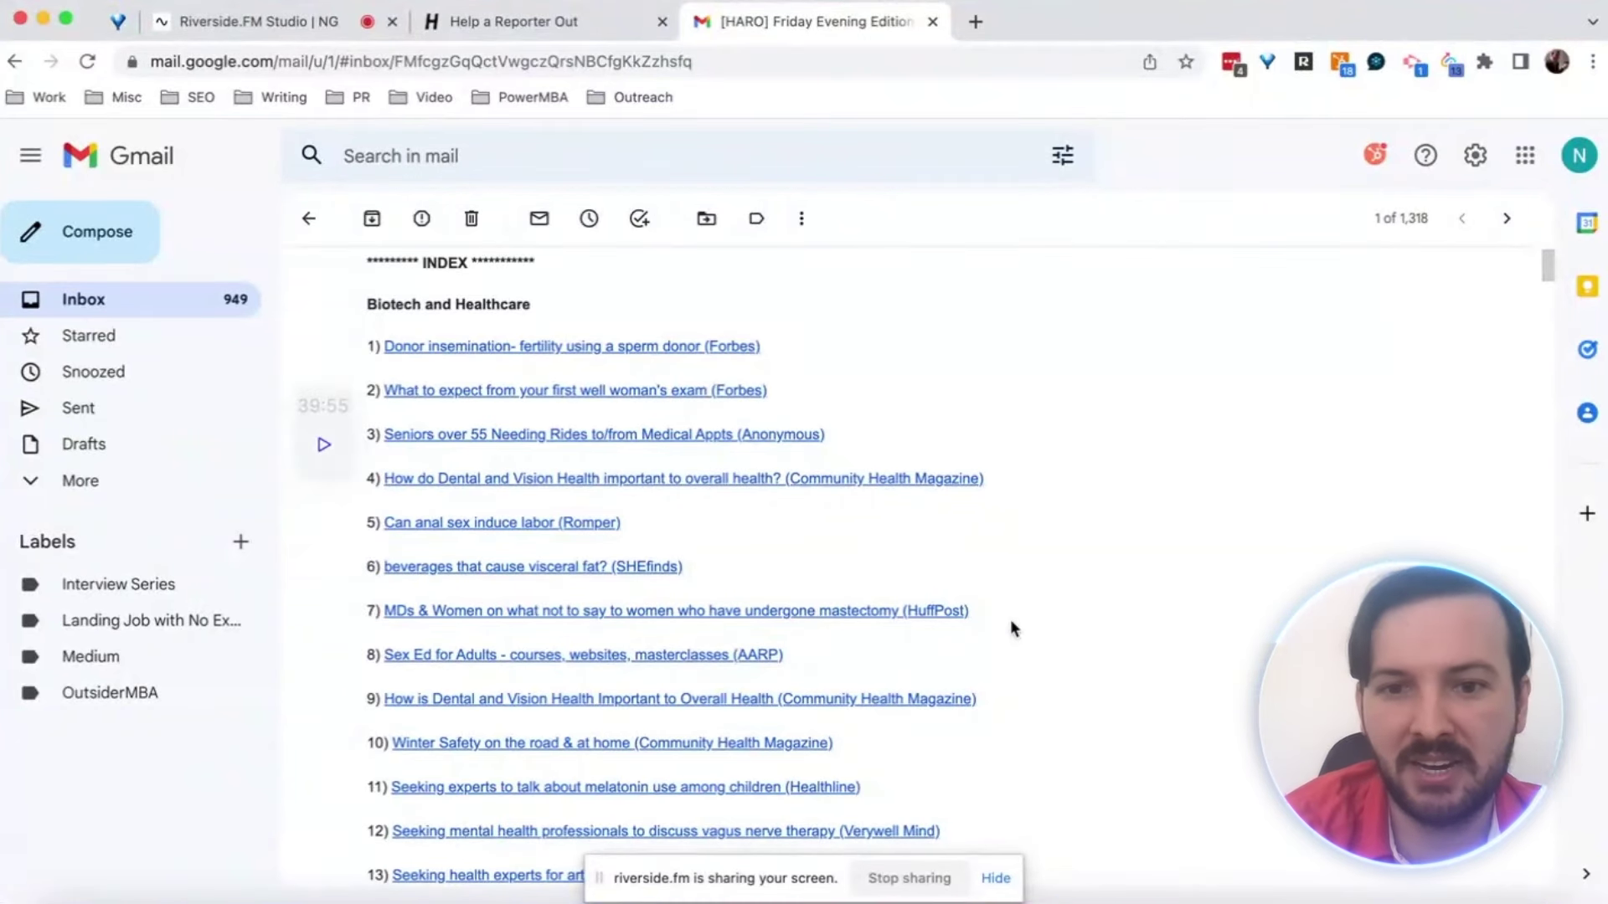
pyautogui.scroll(-3, 1012, 627)
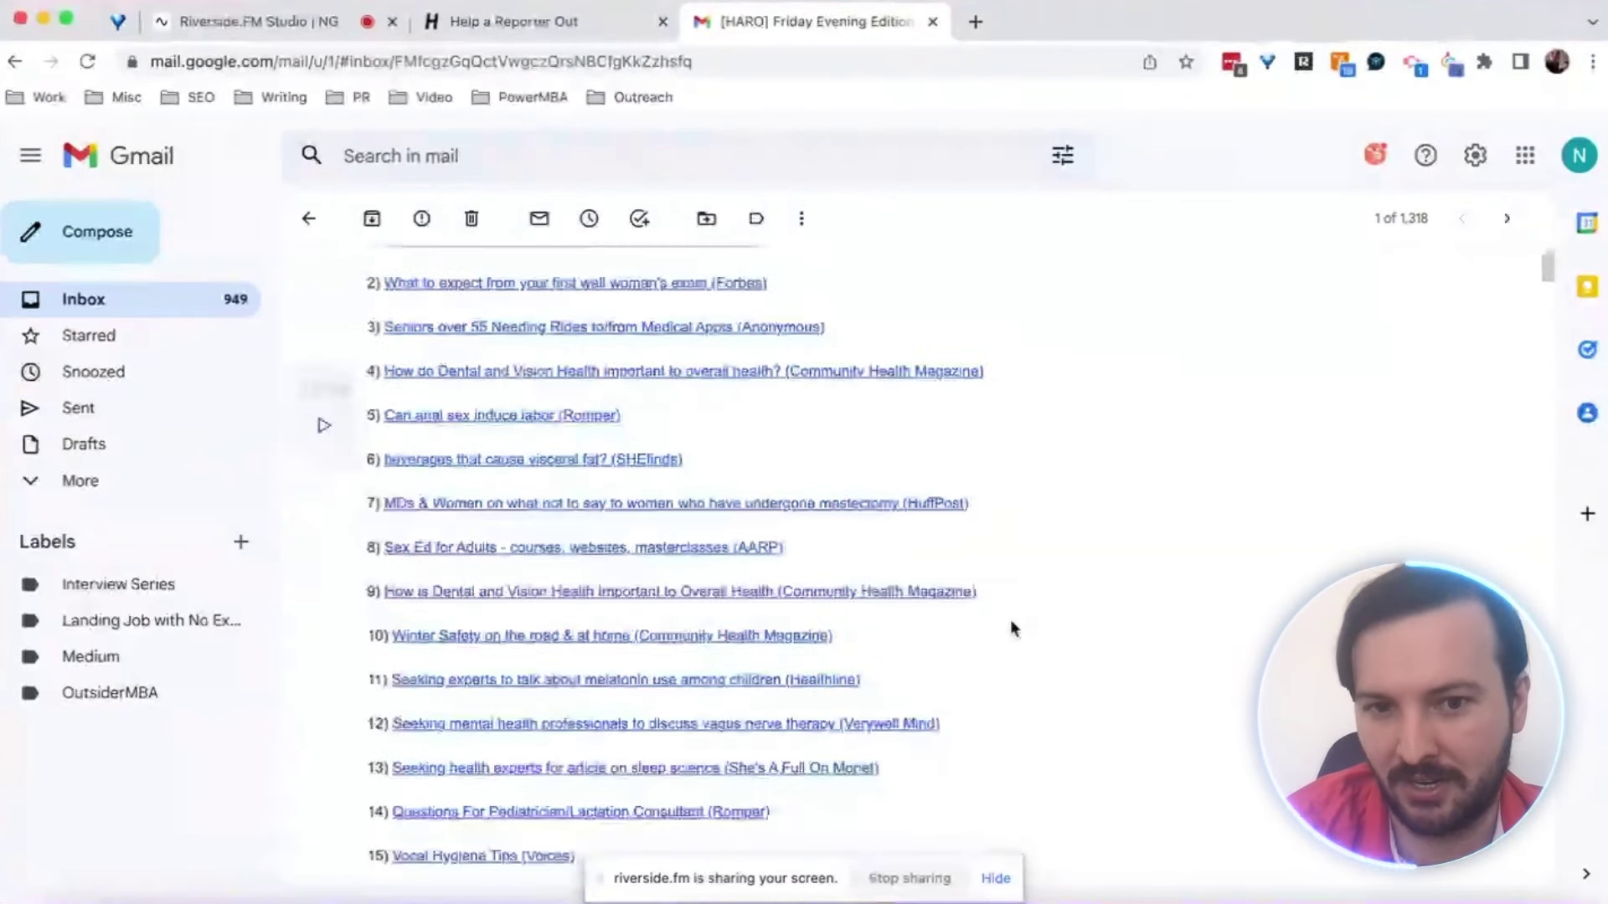
pyautogui.scroll(-5, 1011, 626)
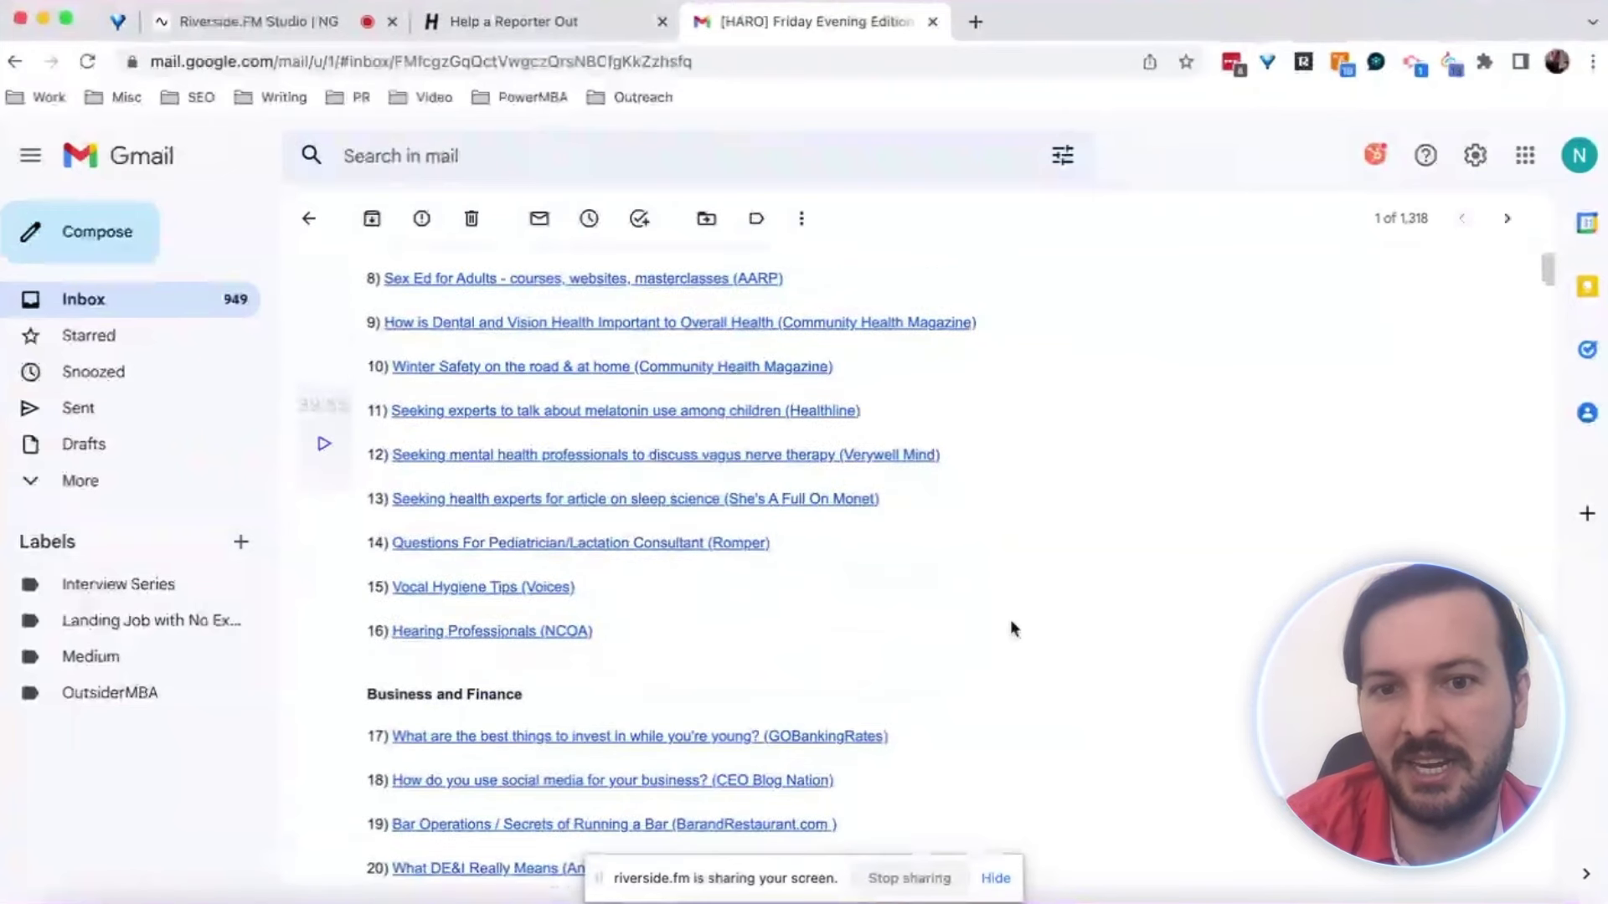
pyautogui.scroll(-6, 1011, 623)
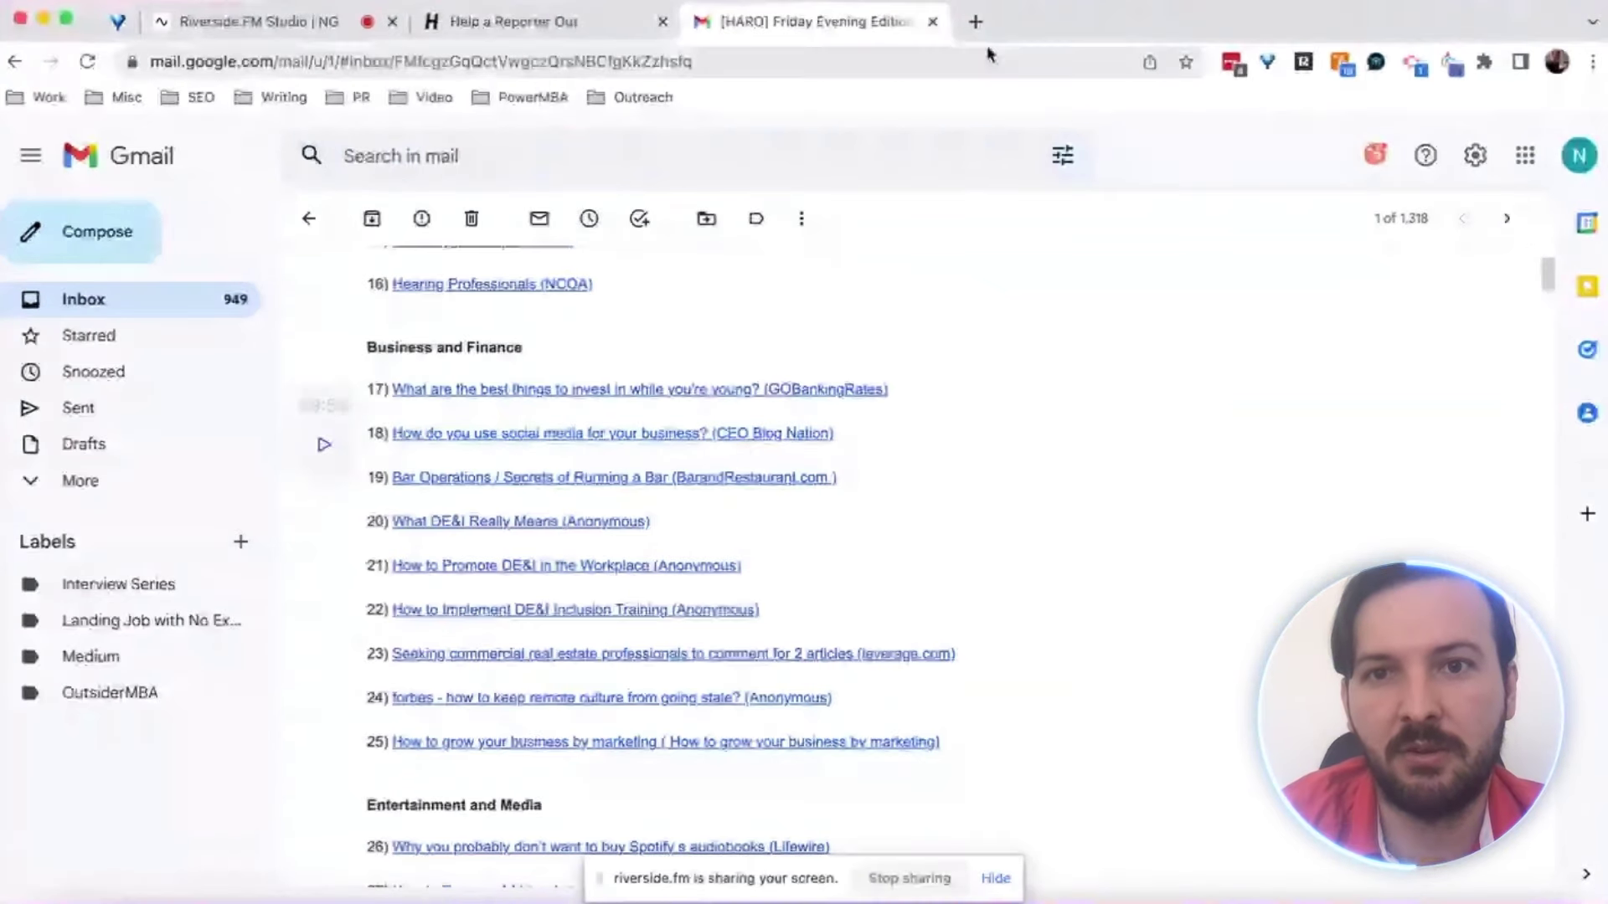
# Go to ahrefs.com in a new tab and log in to reach the Rootstrap dashboard
pyautogui.click(976, 23)
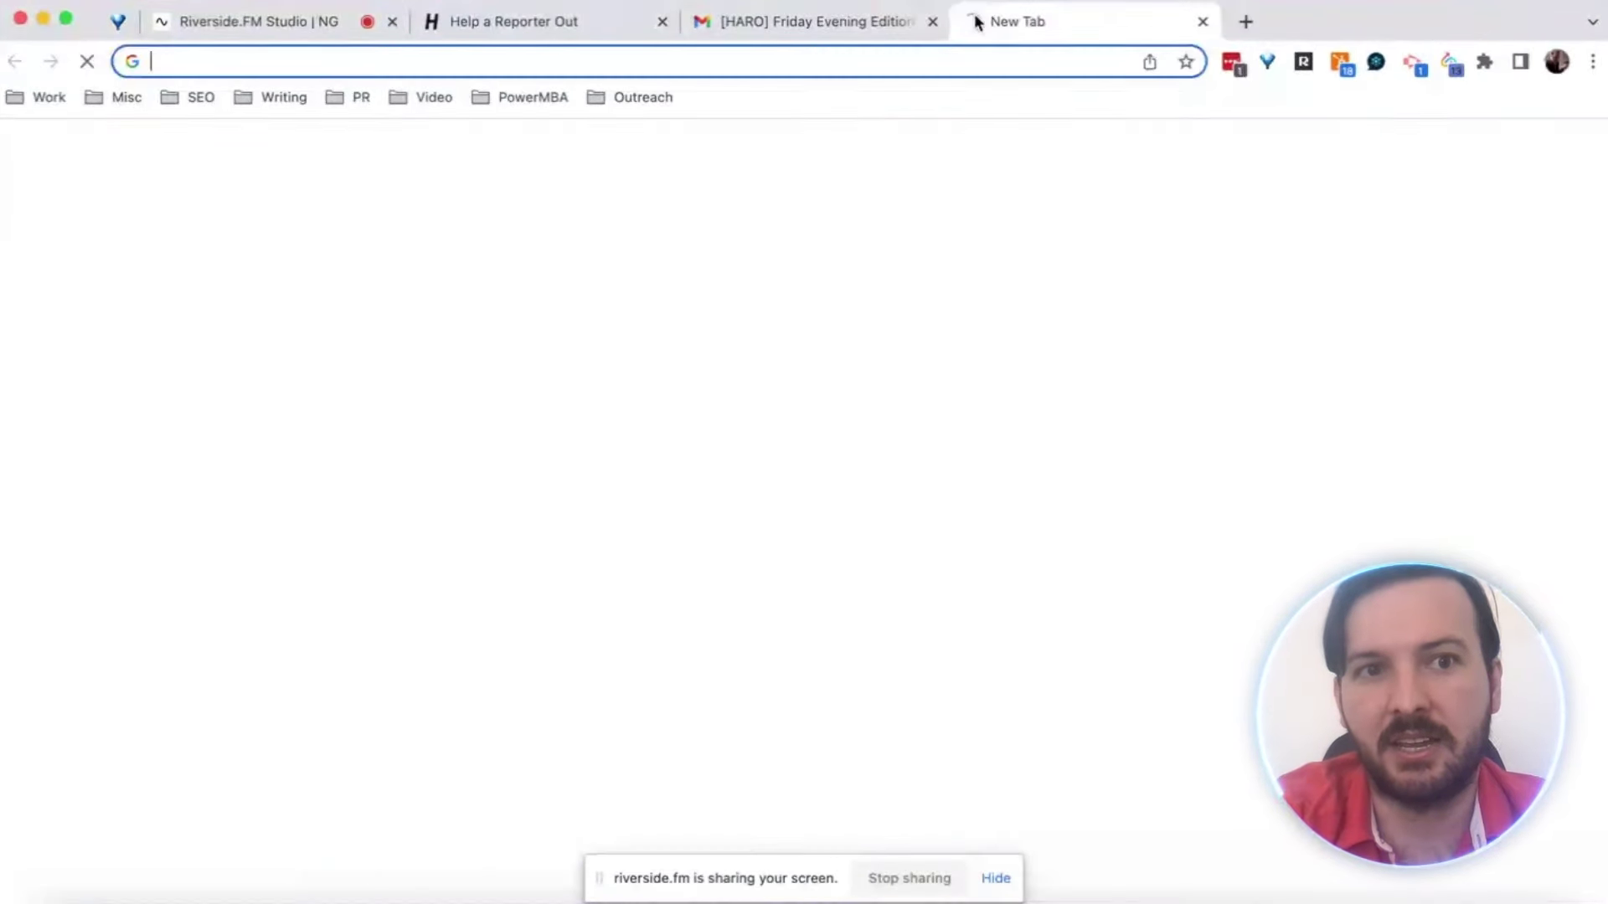
pyautogui.write('ahrefs.com')
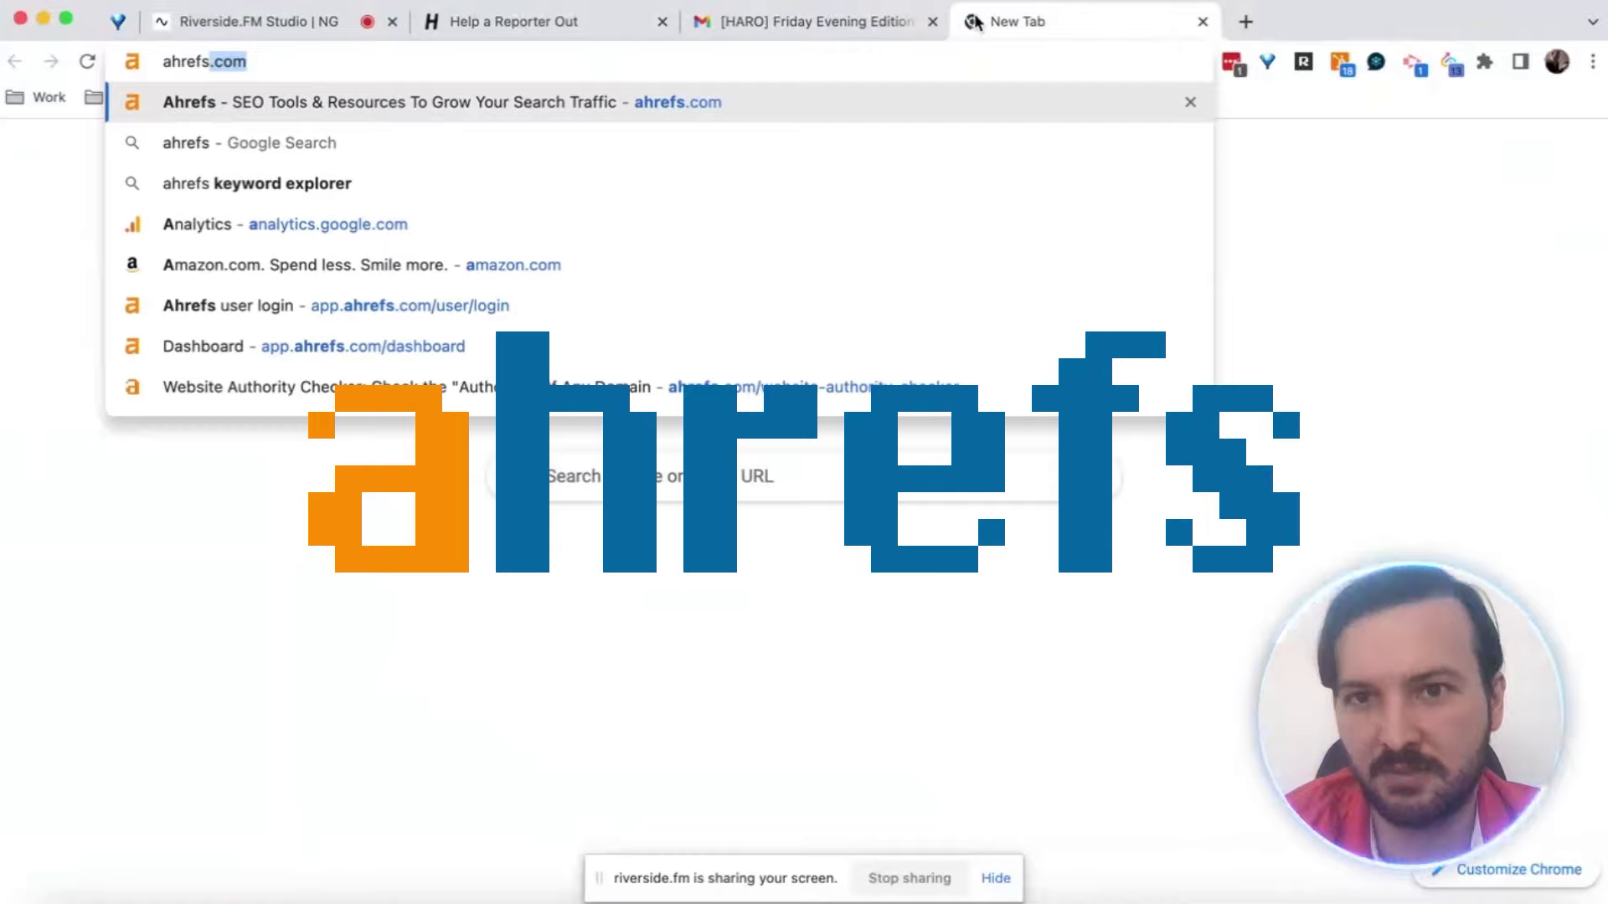
pyautogui.press('Return')
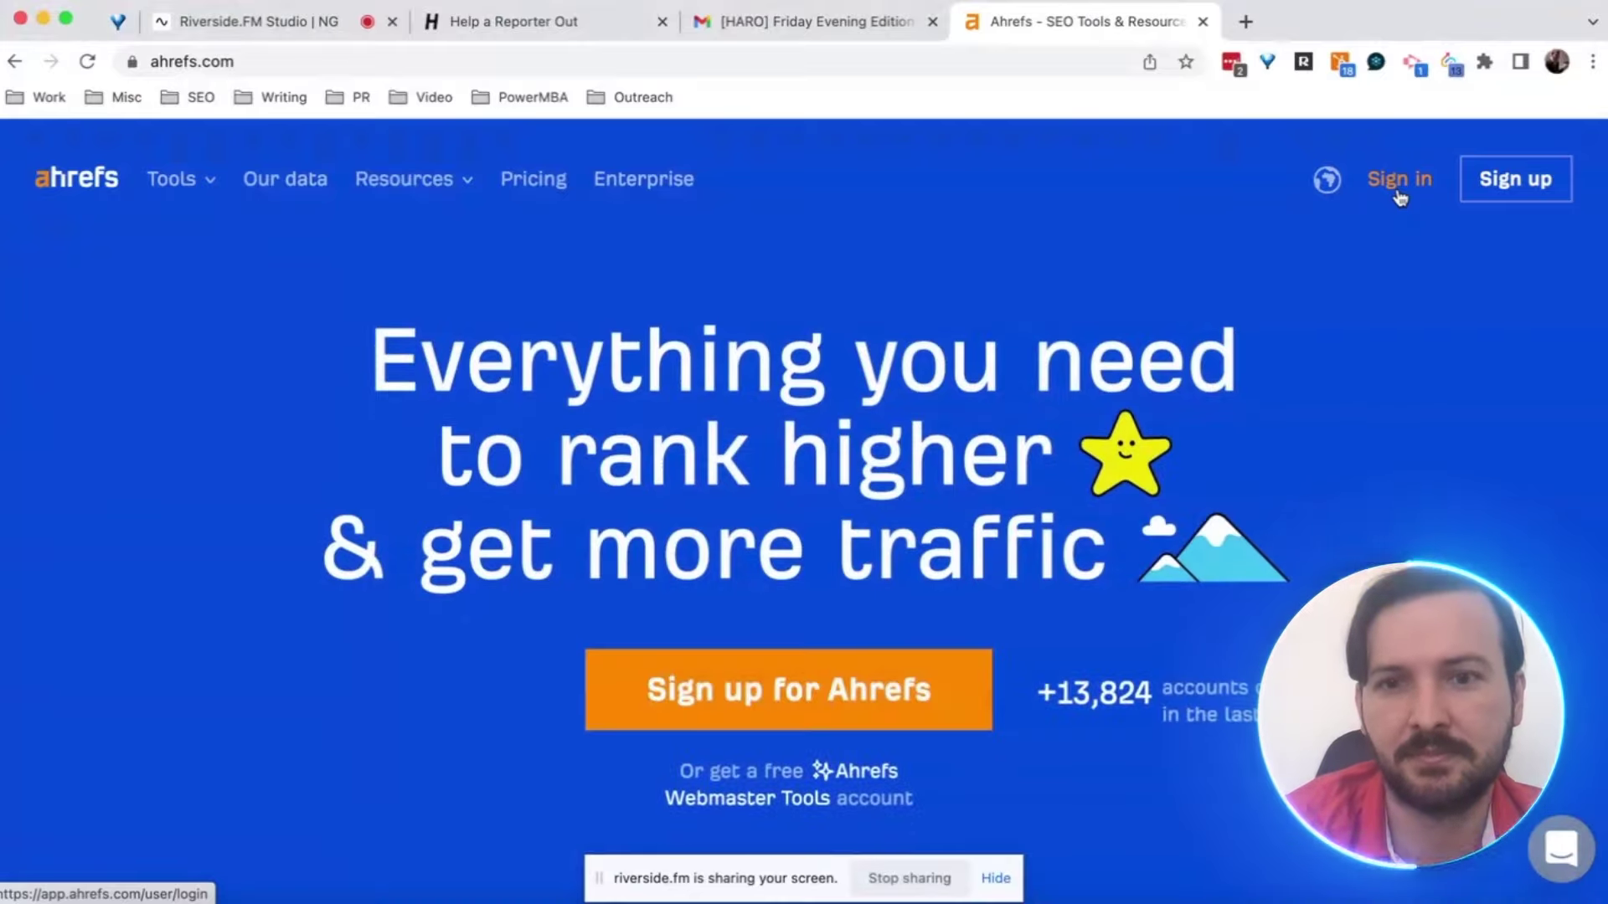
pyautogui.click(1398, 193)
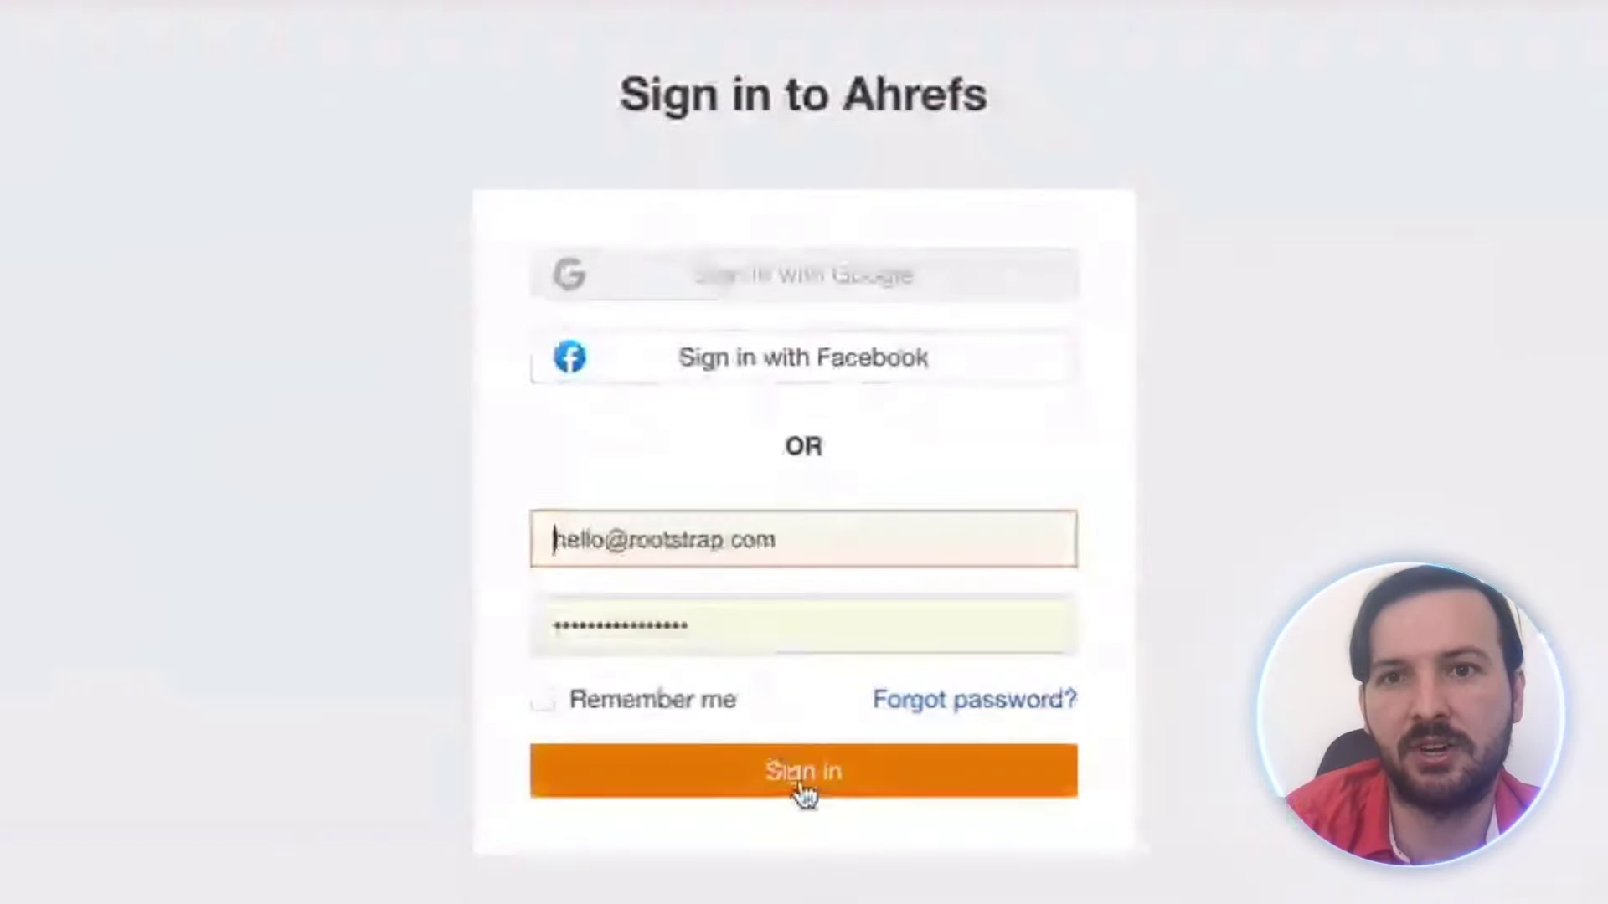
pyautogui.click(803, 793)
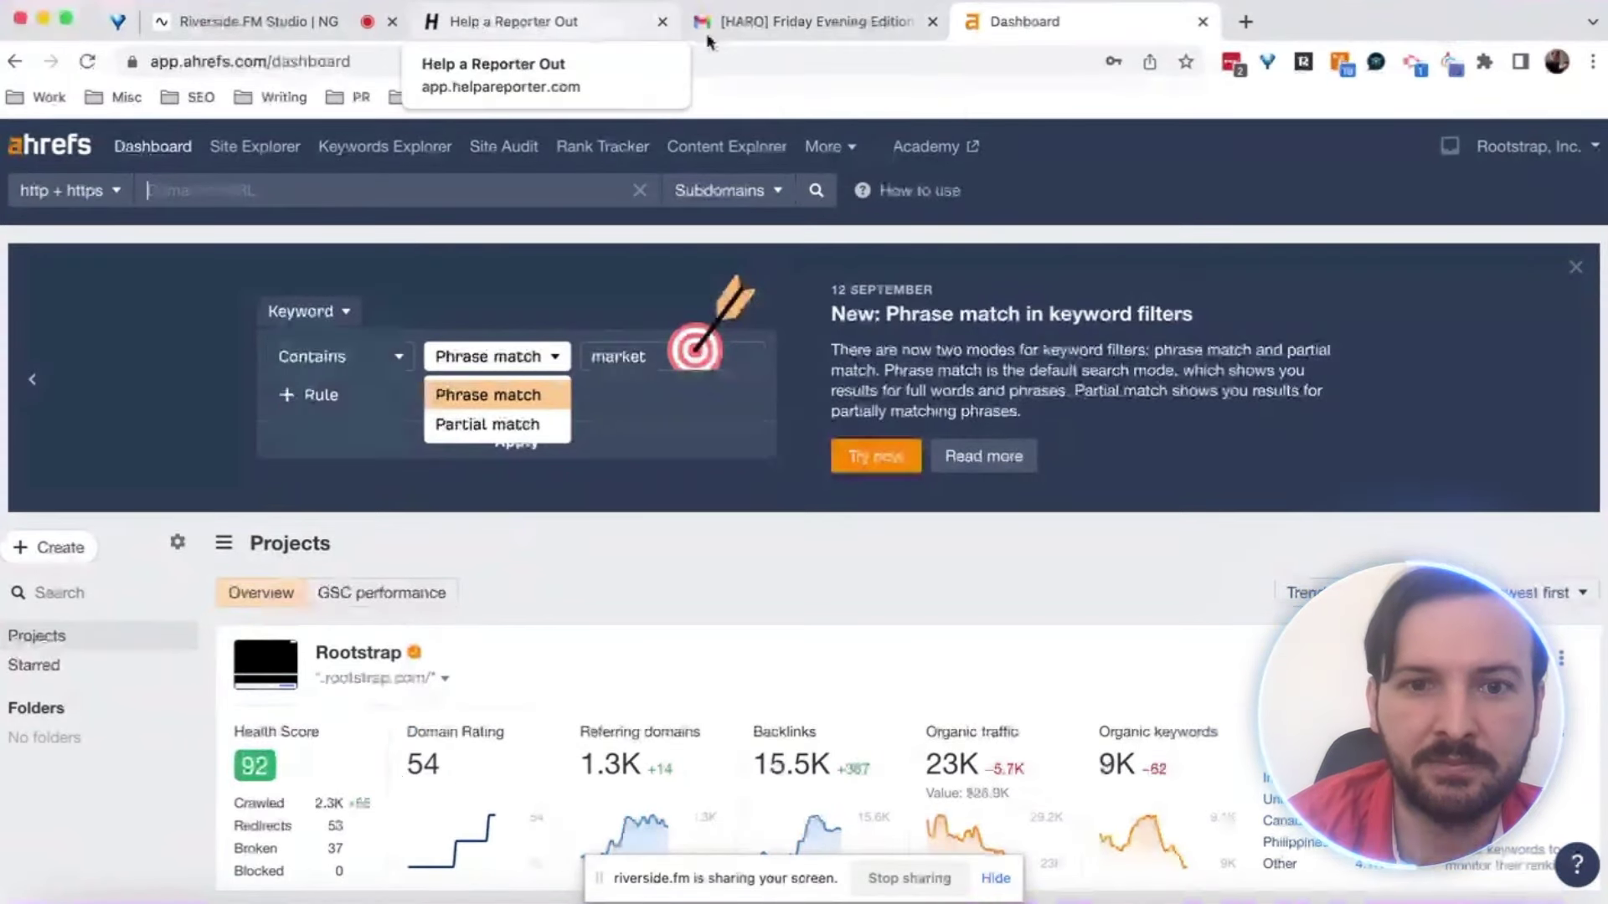
# Google 'ceo blog nation' in a new tab and bring up link options for the ceoblognation.com result
pyautogui.click(764, 24)
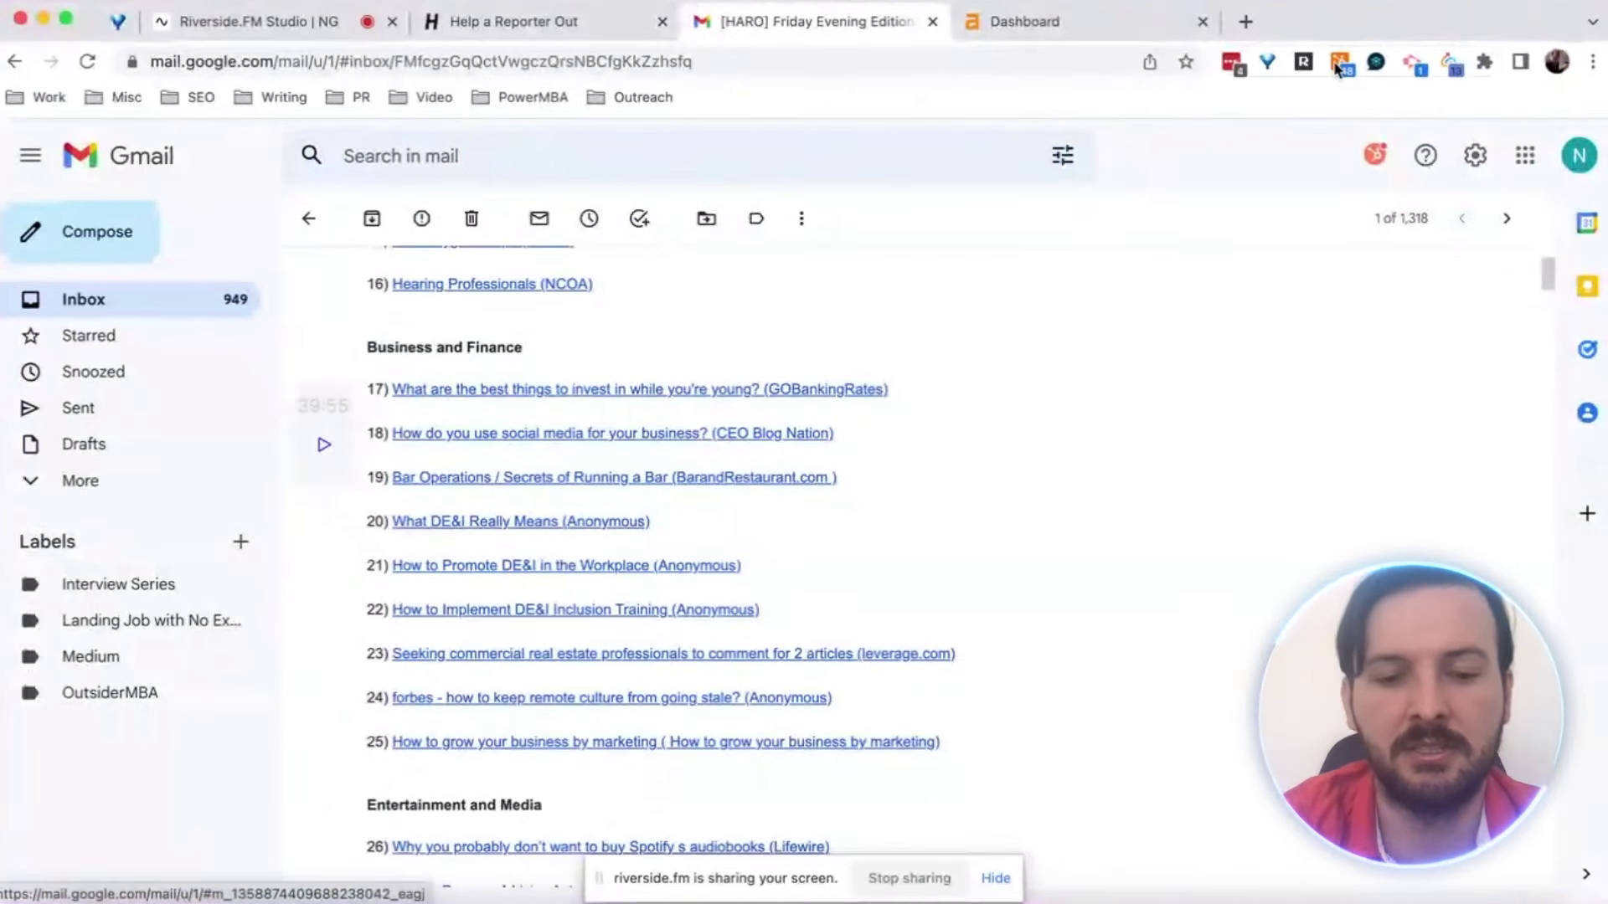
pyautogui.click(1247, 23)
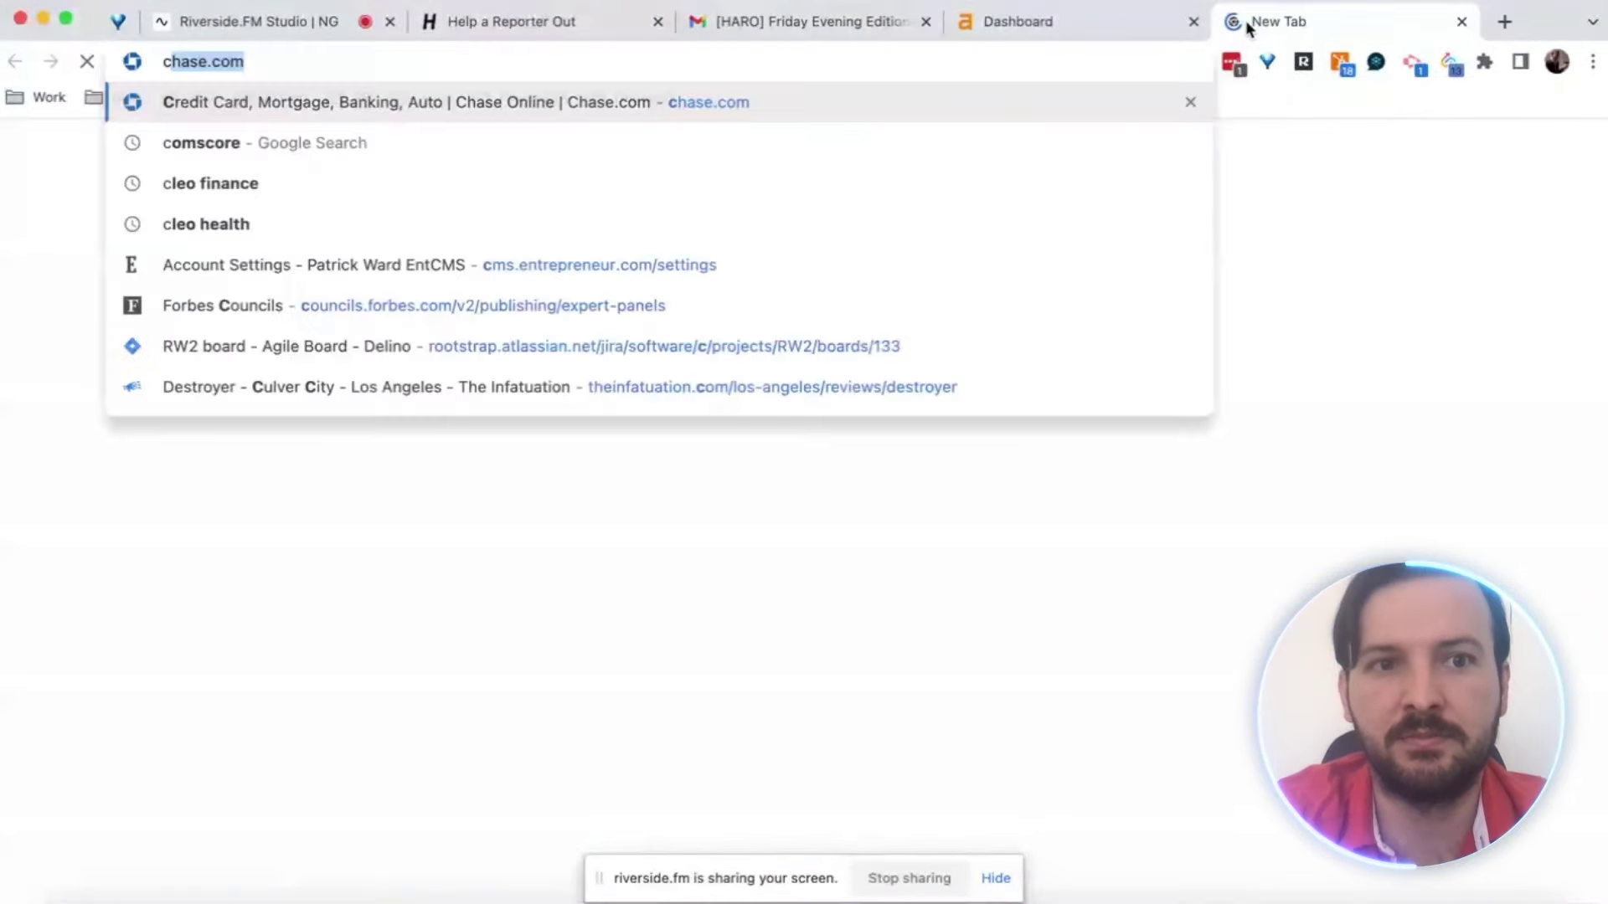
pyautogui.write('eo blog natio')
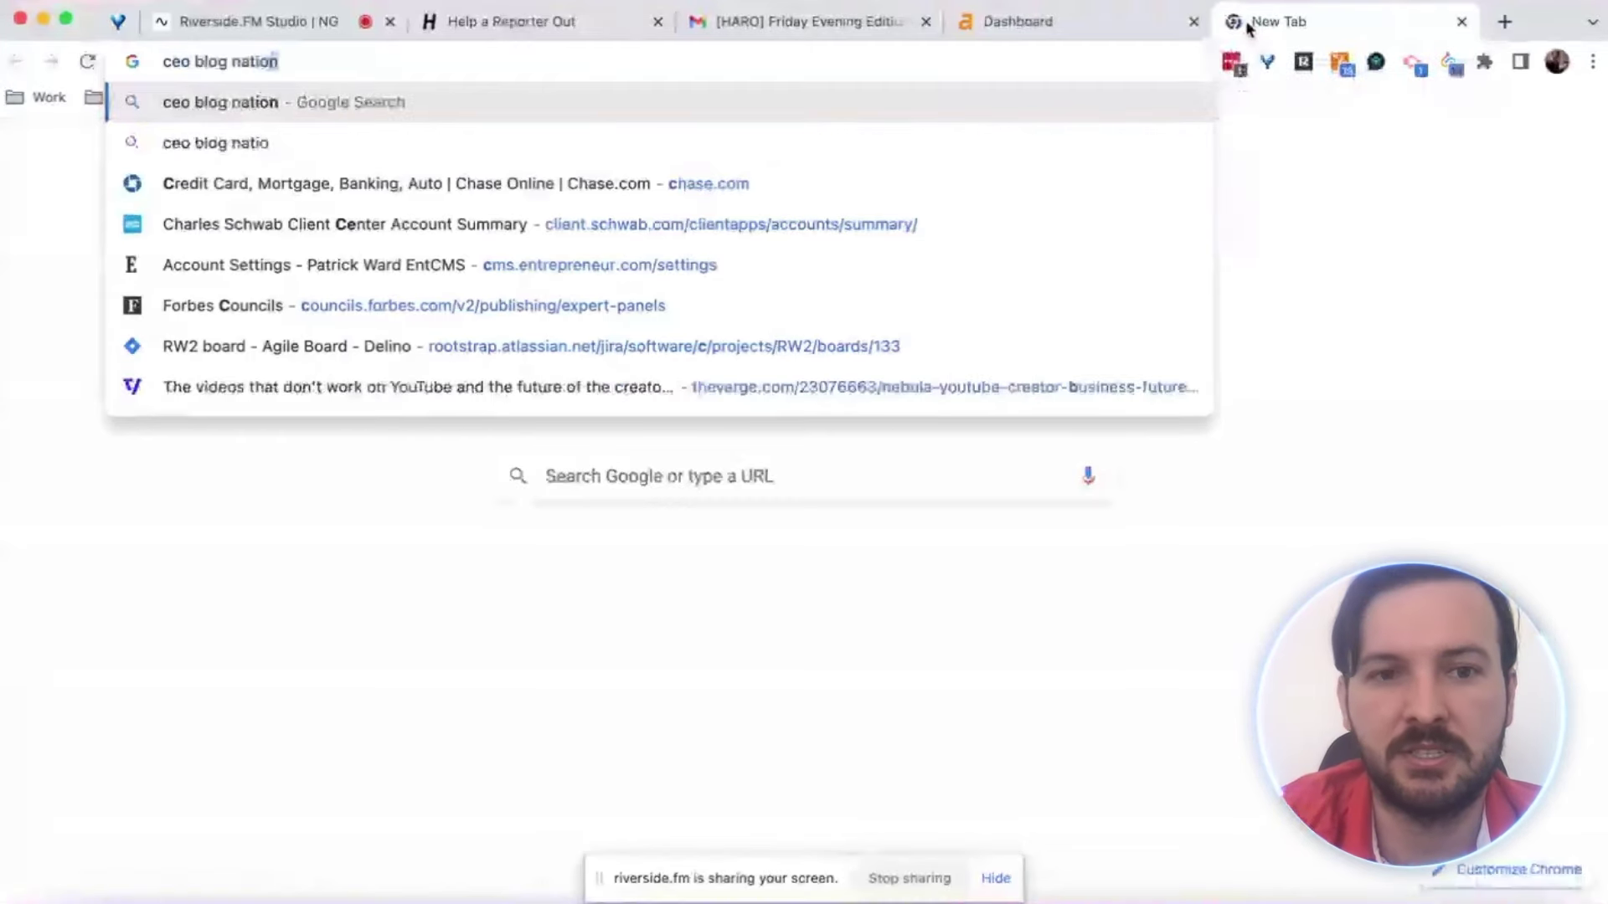
pyautogui.write('n')
pyautogui.press('Return')
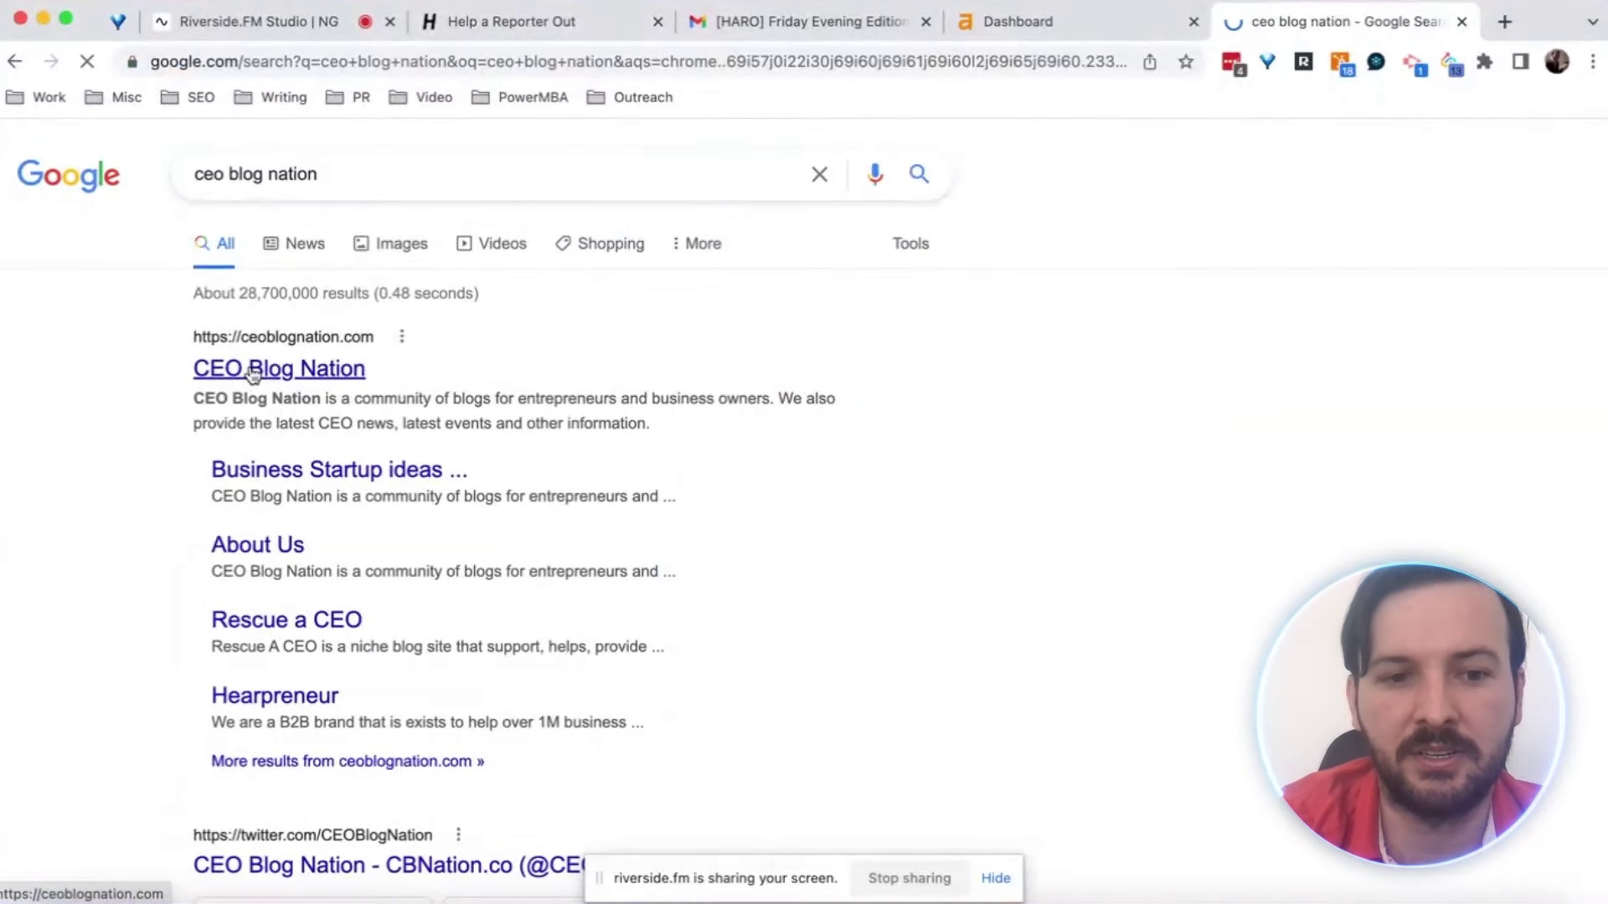
pyautogui.rightClick(253, 375)
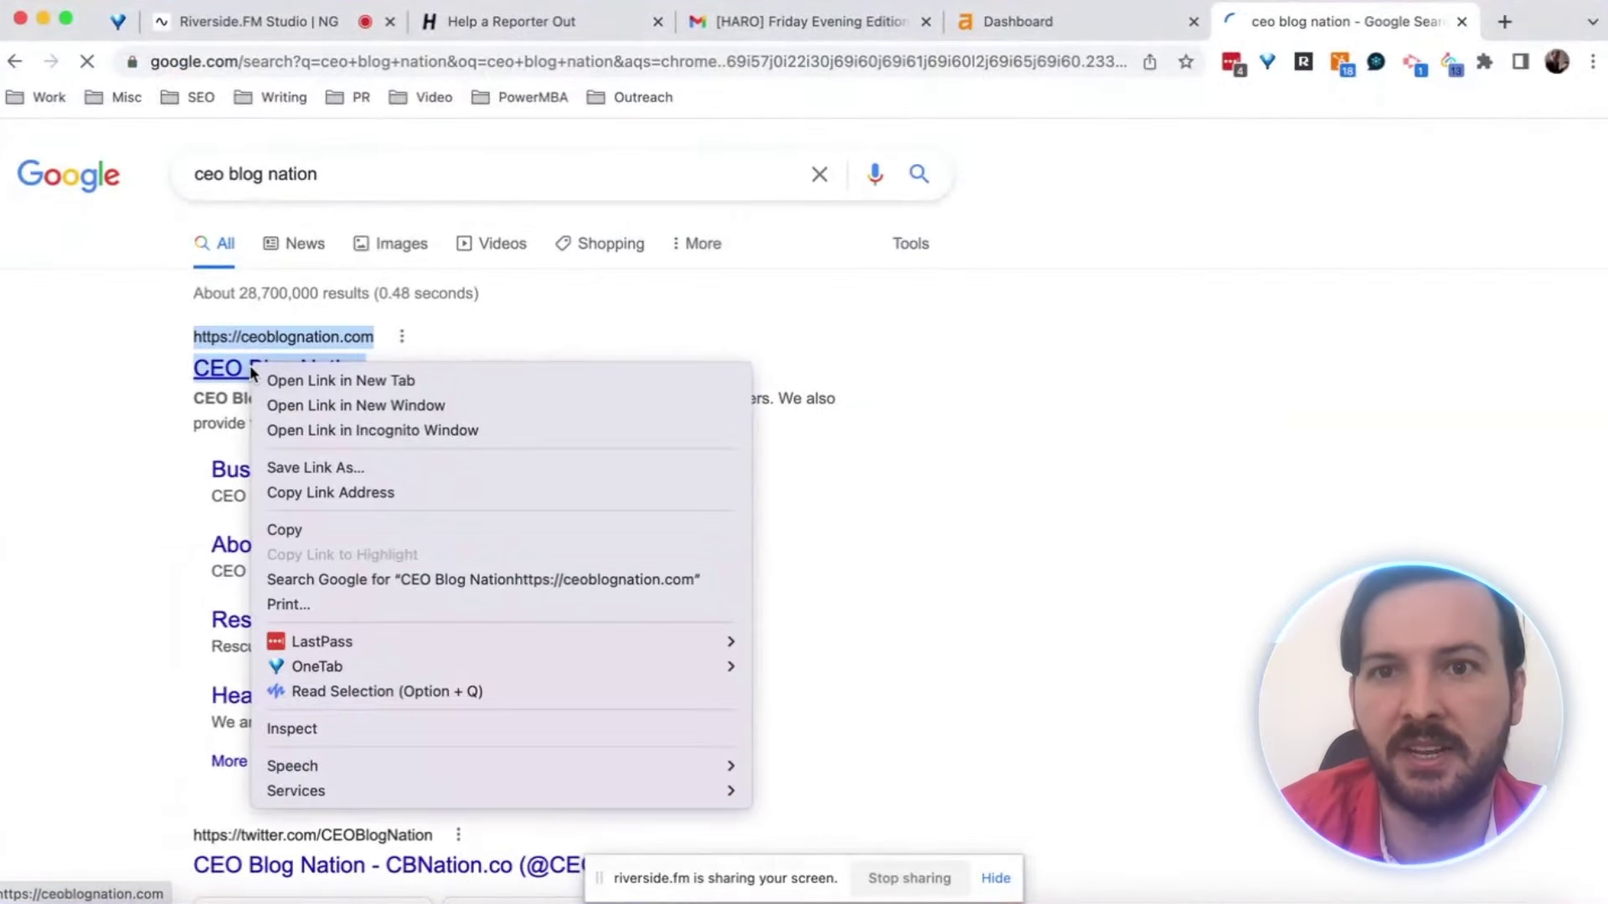
# Copy the ceoblognation.com link and paste it into Ahrefs to run a Site Explorer analysis
pyautogui.click(333, 495)
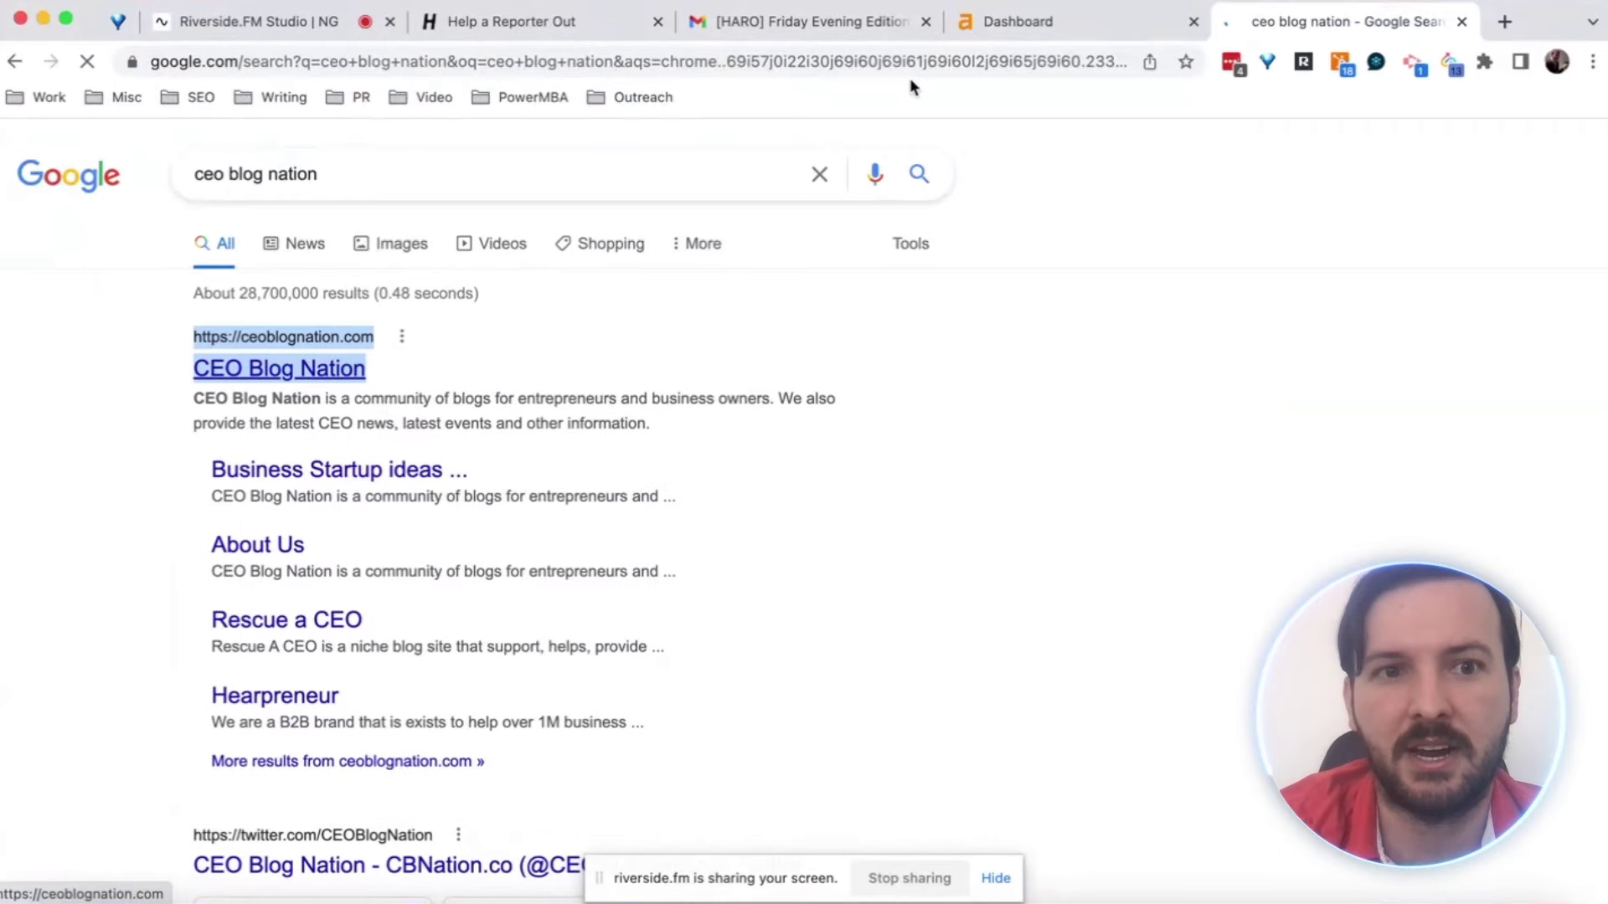
pyautogui.click(1033, 20)
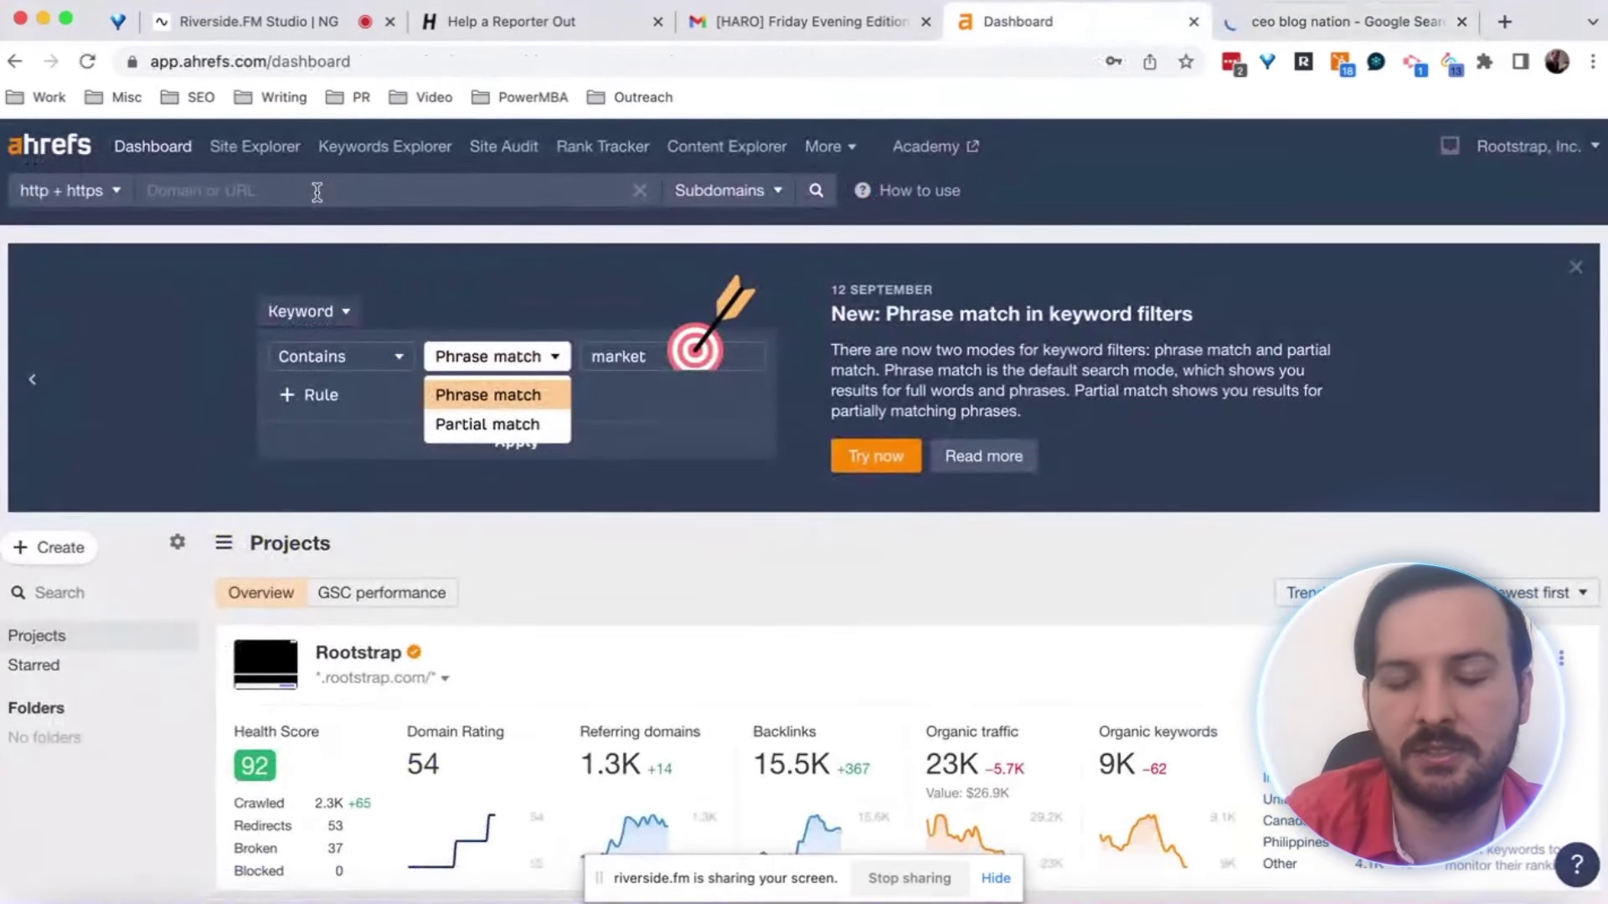
pyautogui.press('super+v')
pyautogui.press('Return')
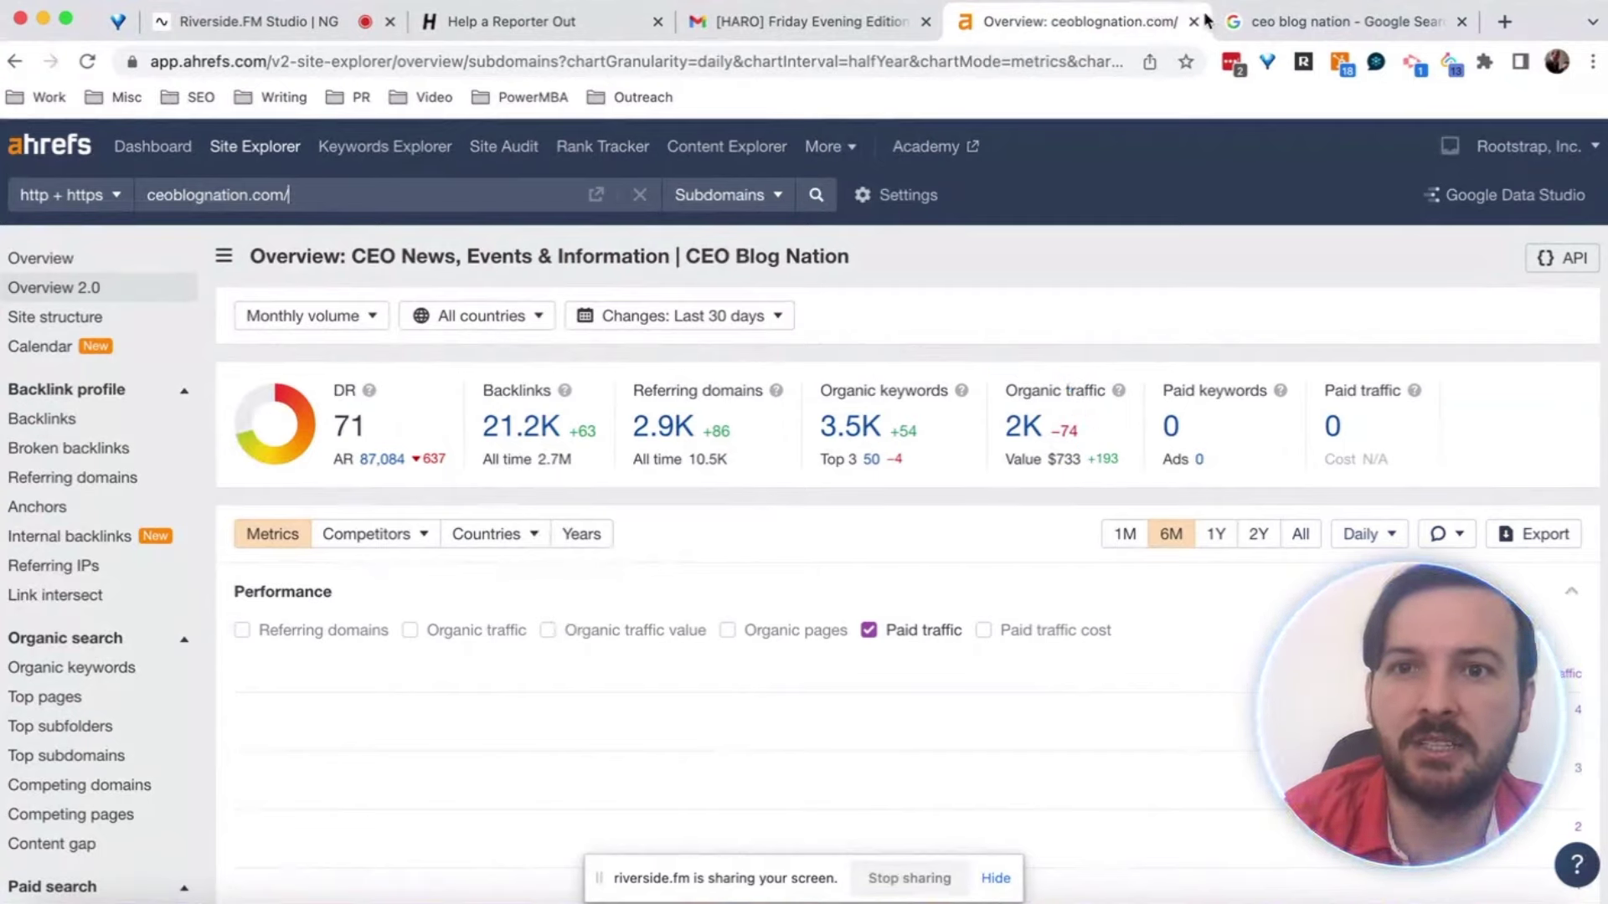
# Return from the DR 71, 21.2K-backlink overview to the CEO Blog Nation search results
pyautogui.click(1242, 15)
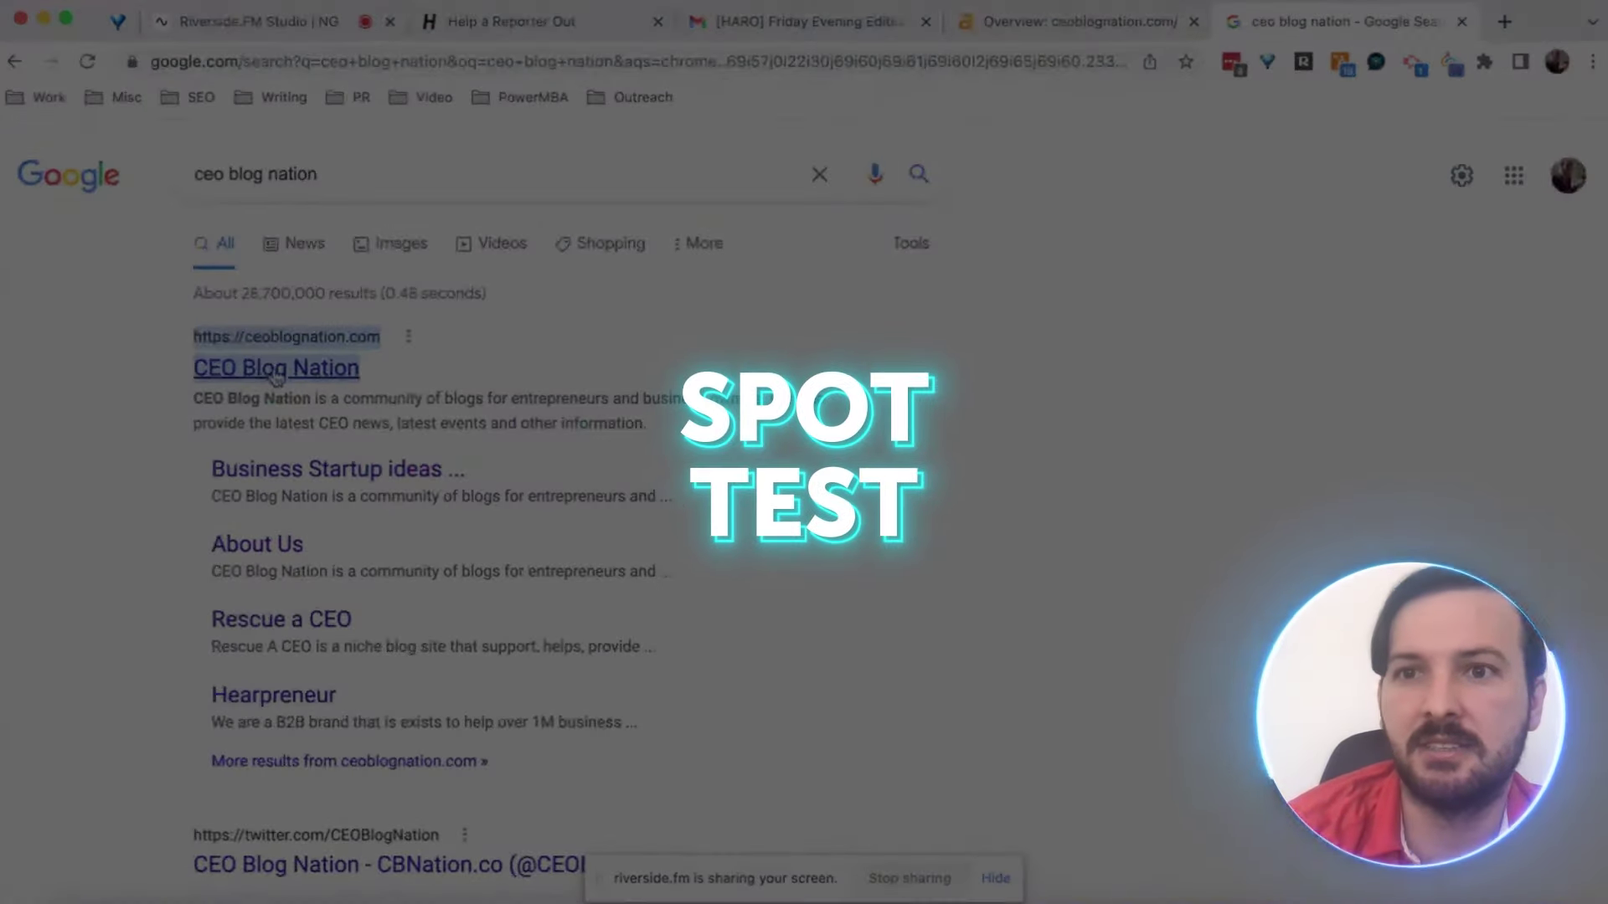
# Open ceoblognation.com, dismiss its newsletter popup, and scroll through the blog posts
pyautogui.click(274, 373)
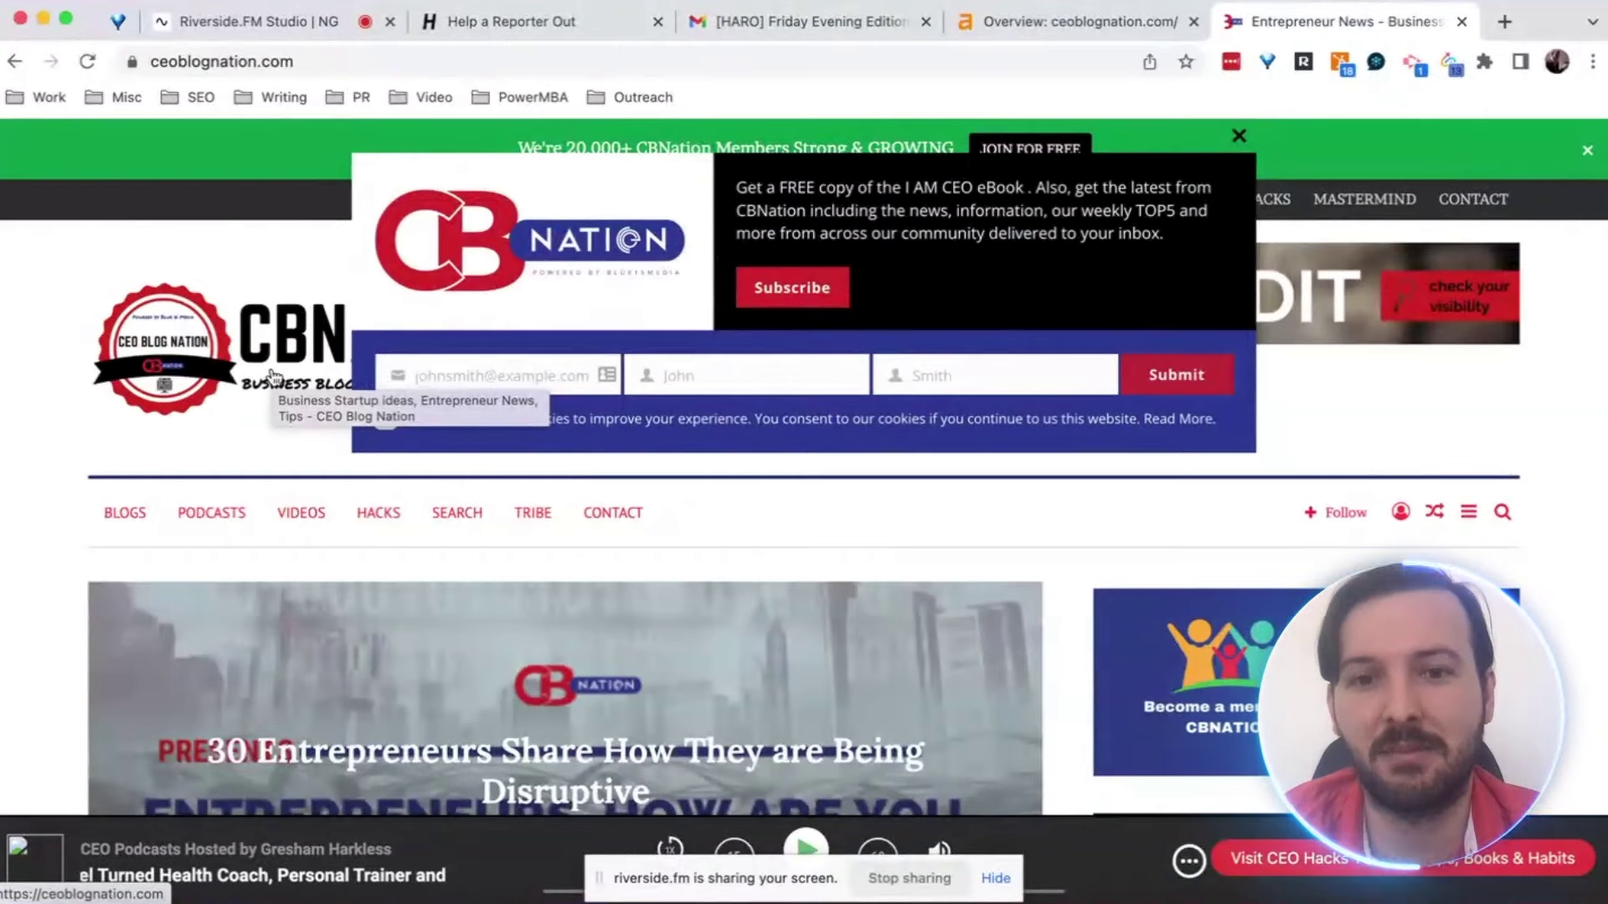
pyautogui.press('Escape')
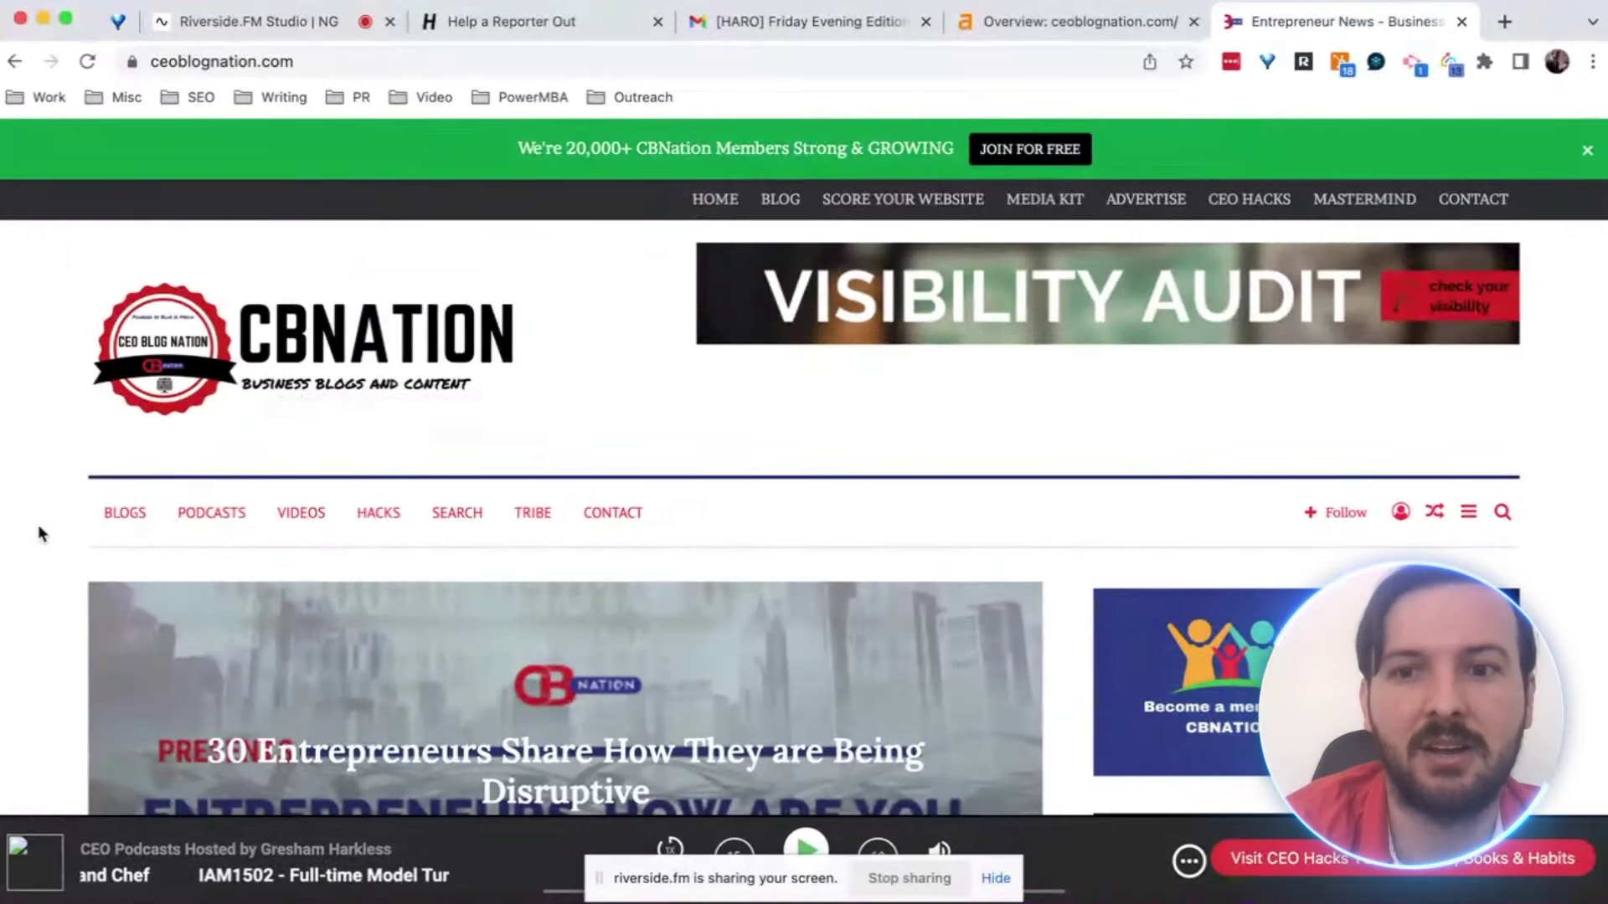
pyautogui.scroll(-2, 38, 530)
pyautogui.scroll(-5, 39, 531)
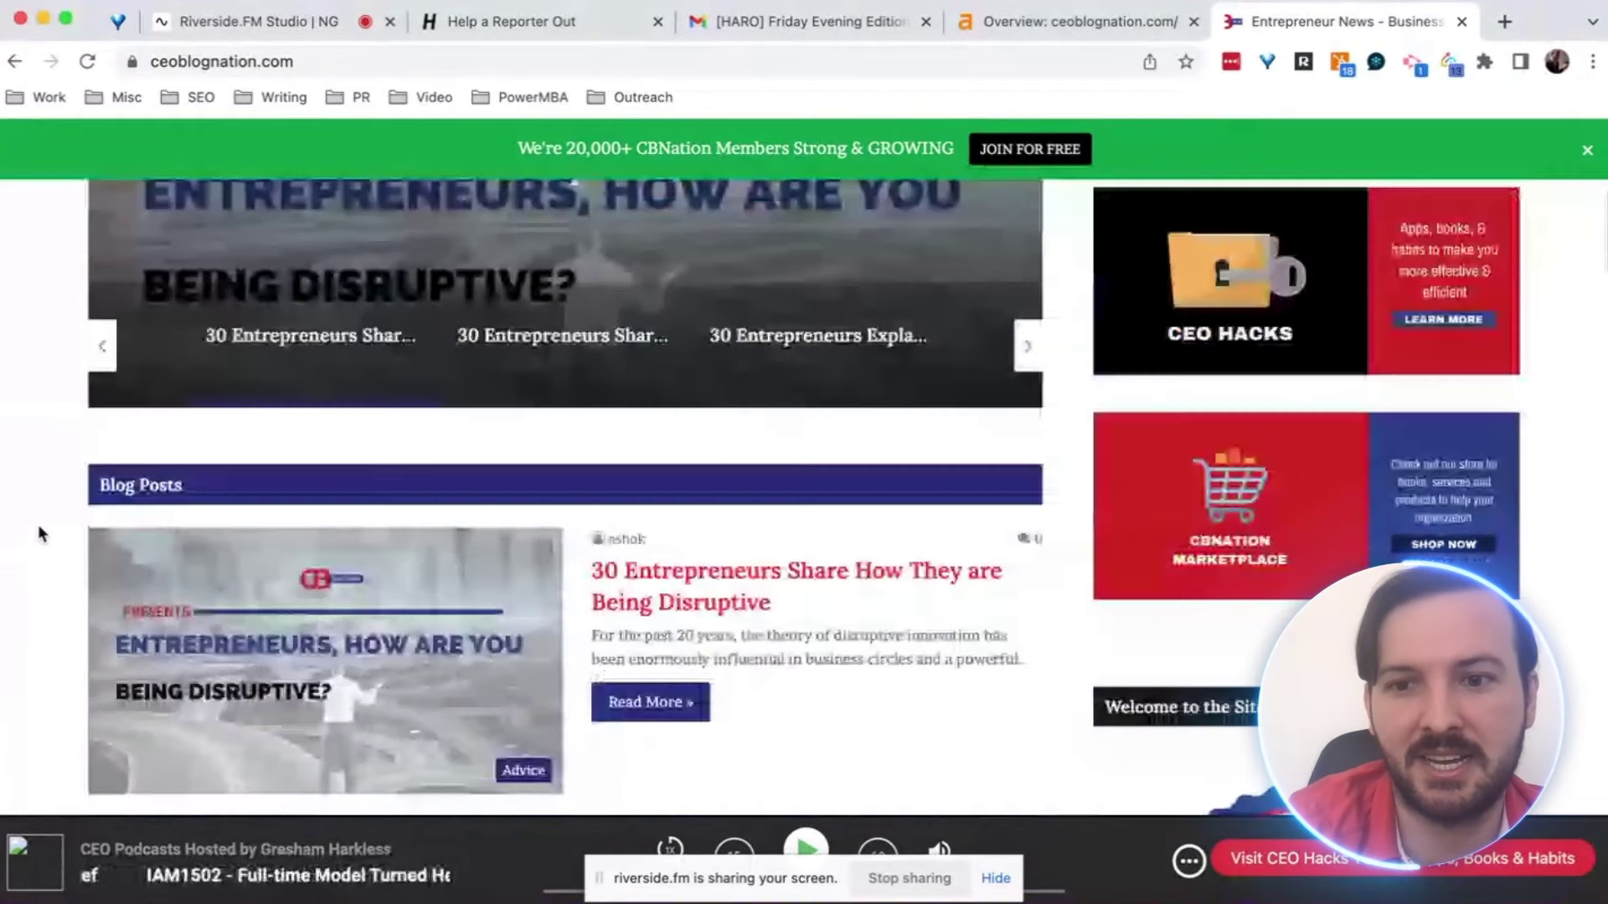
pyautogui.scroll(-3, 38, 530)
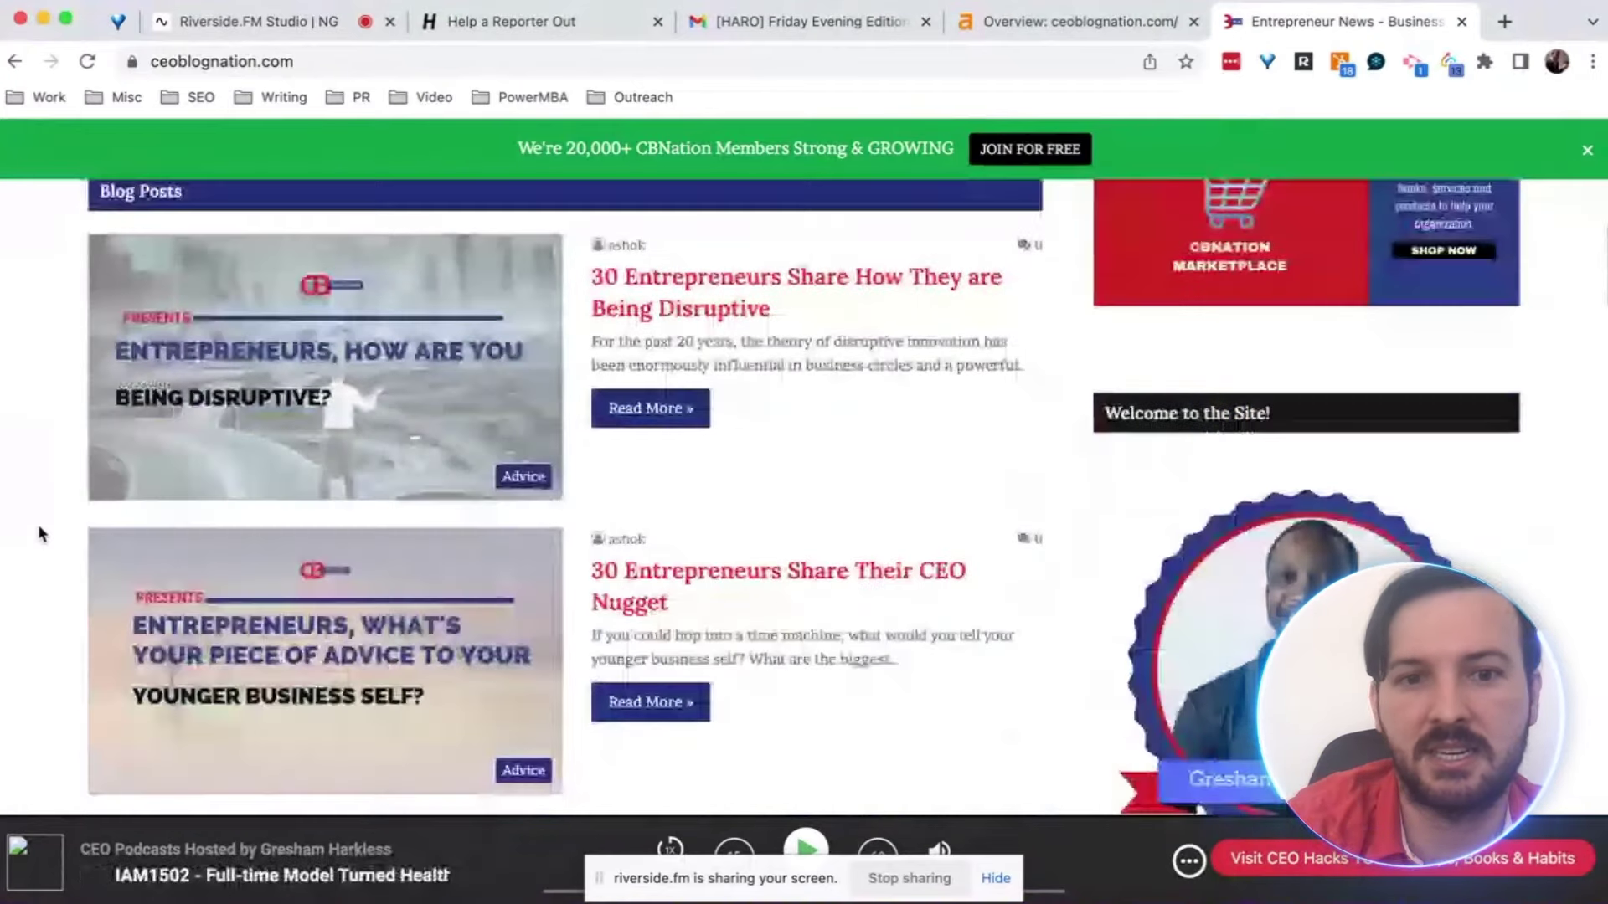
pyautogui.scroll(-5, 38, 532)
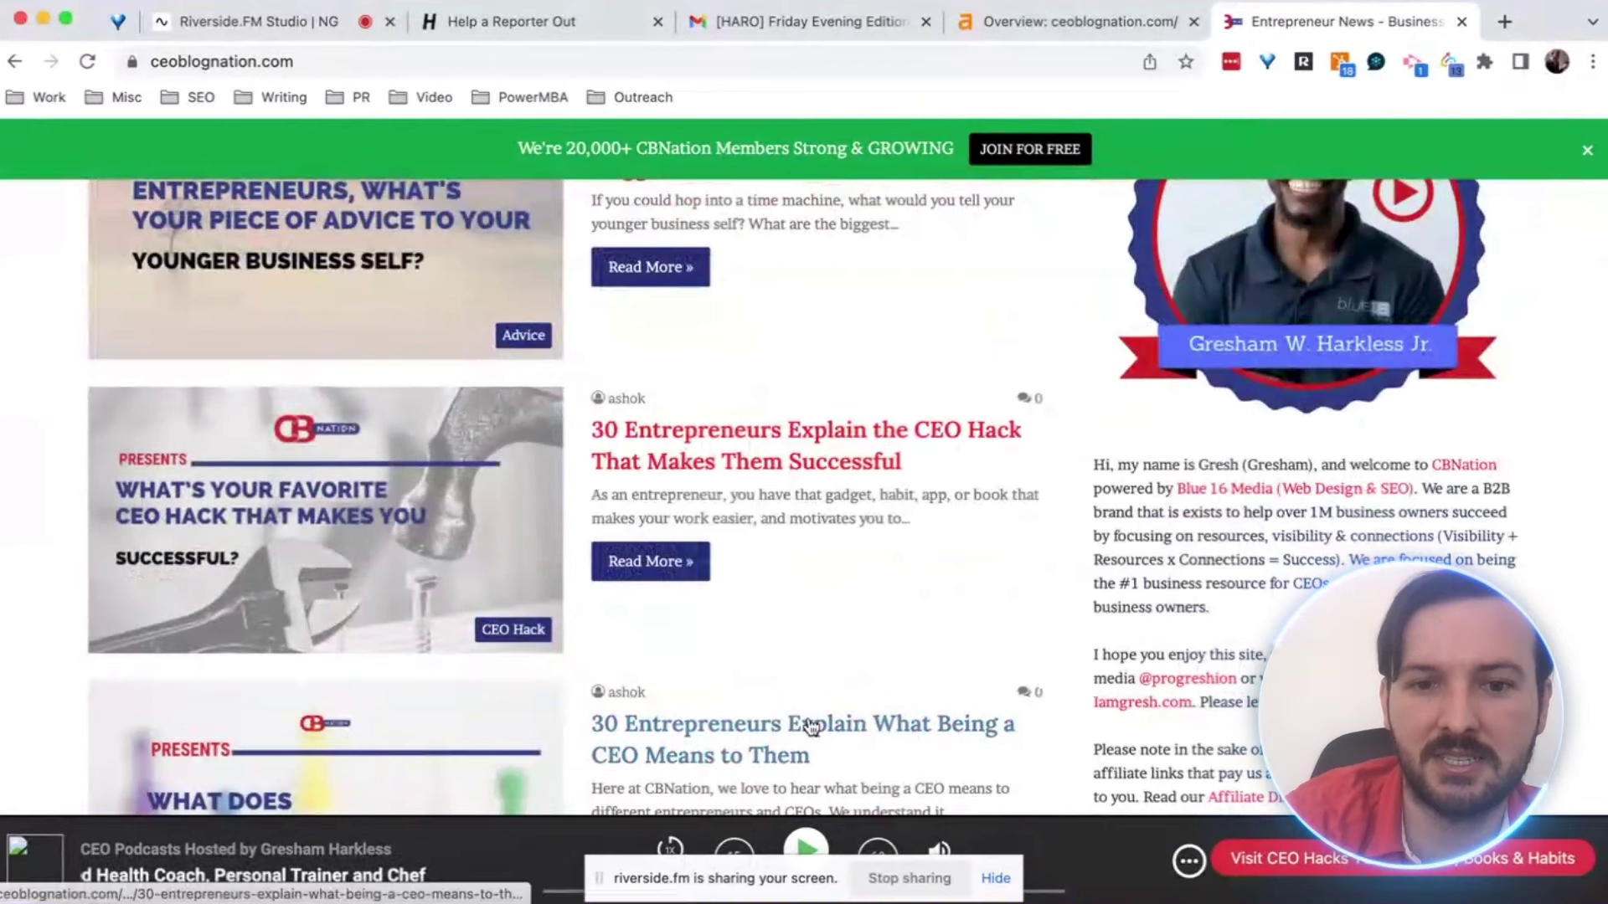
pyautogui.scroll(-2, 810, 727)
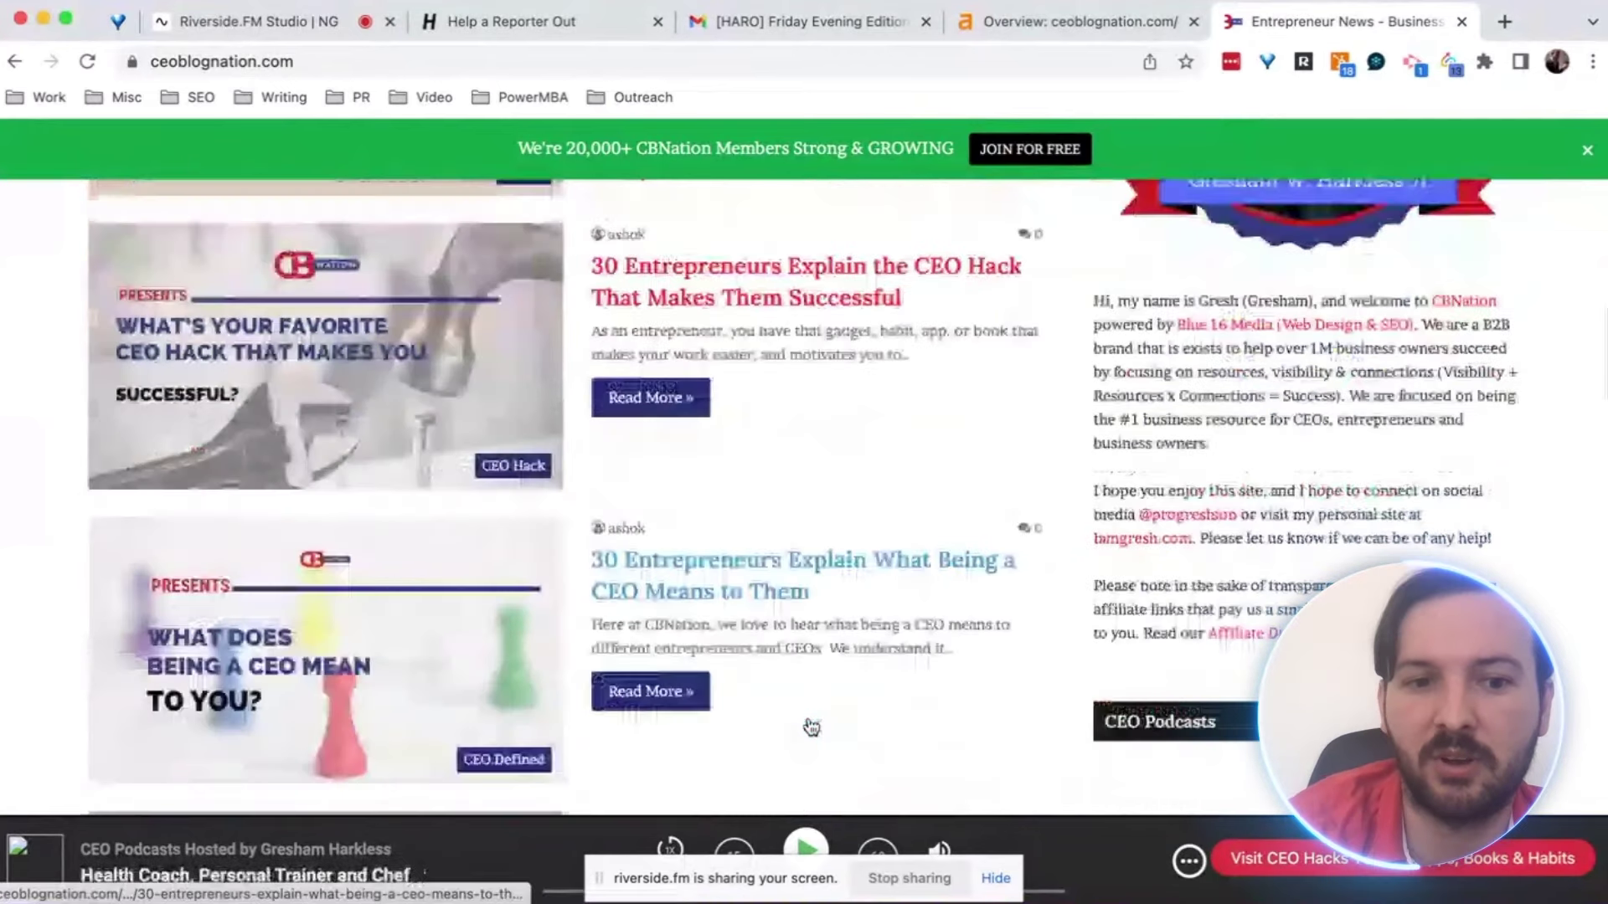
pyautogui.scroll(-5, 810, 727)
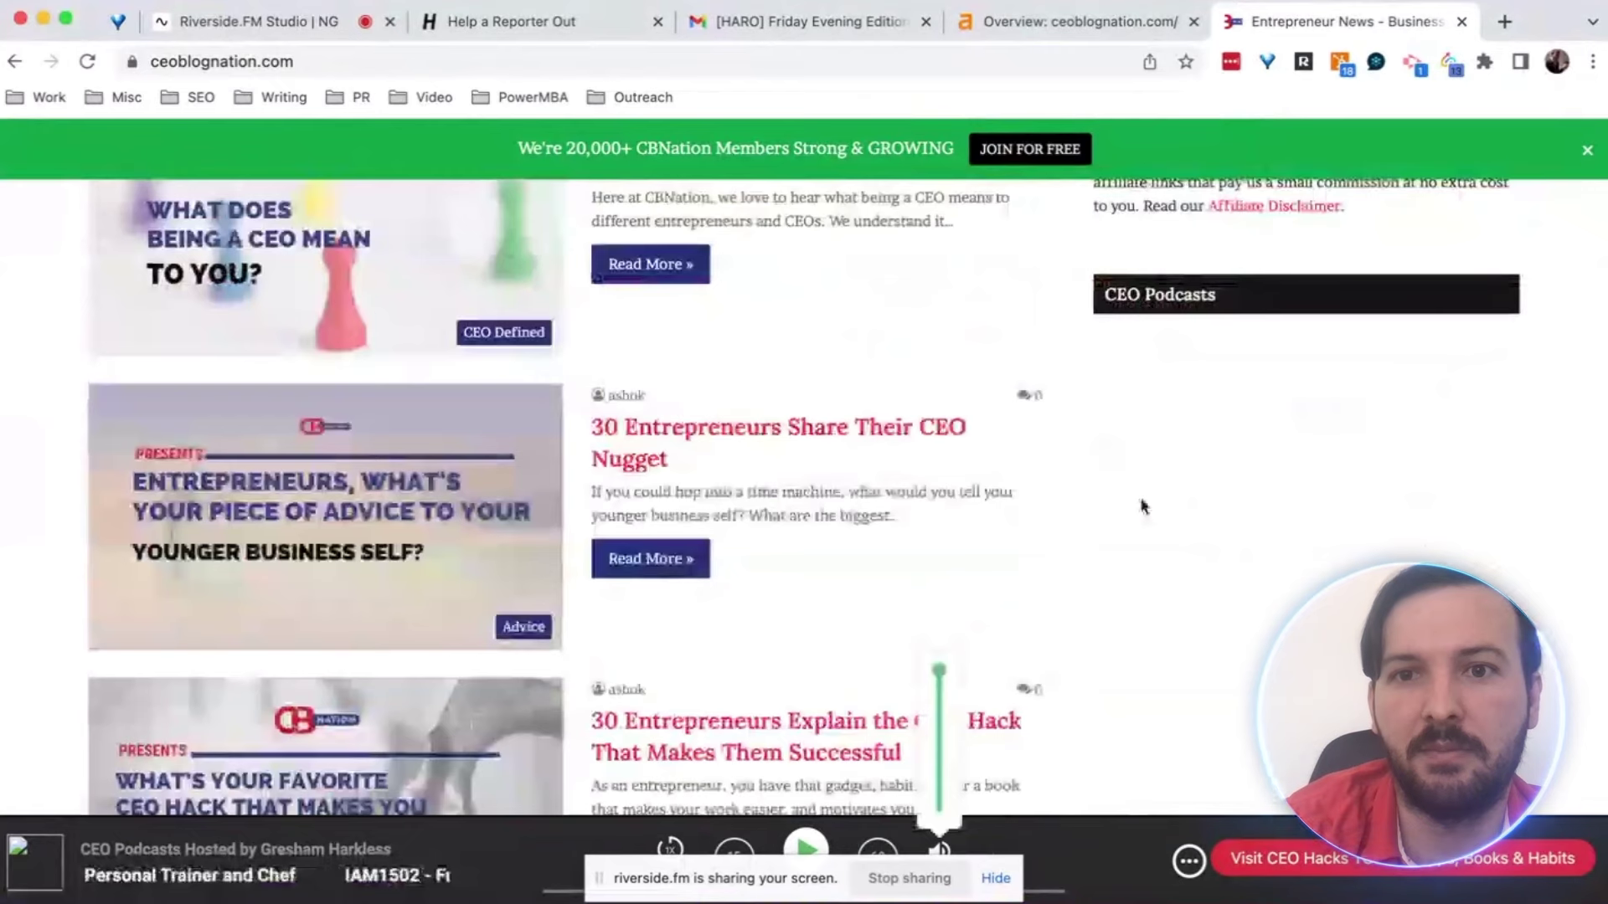
pyautogui.scroll(-5, 1144, 512)
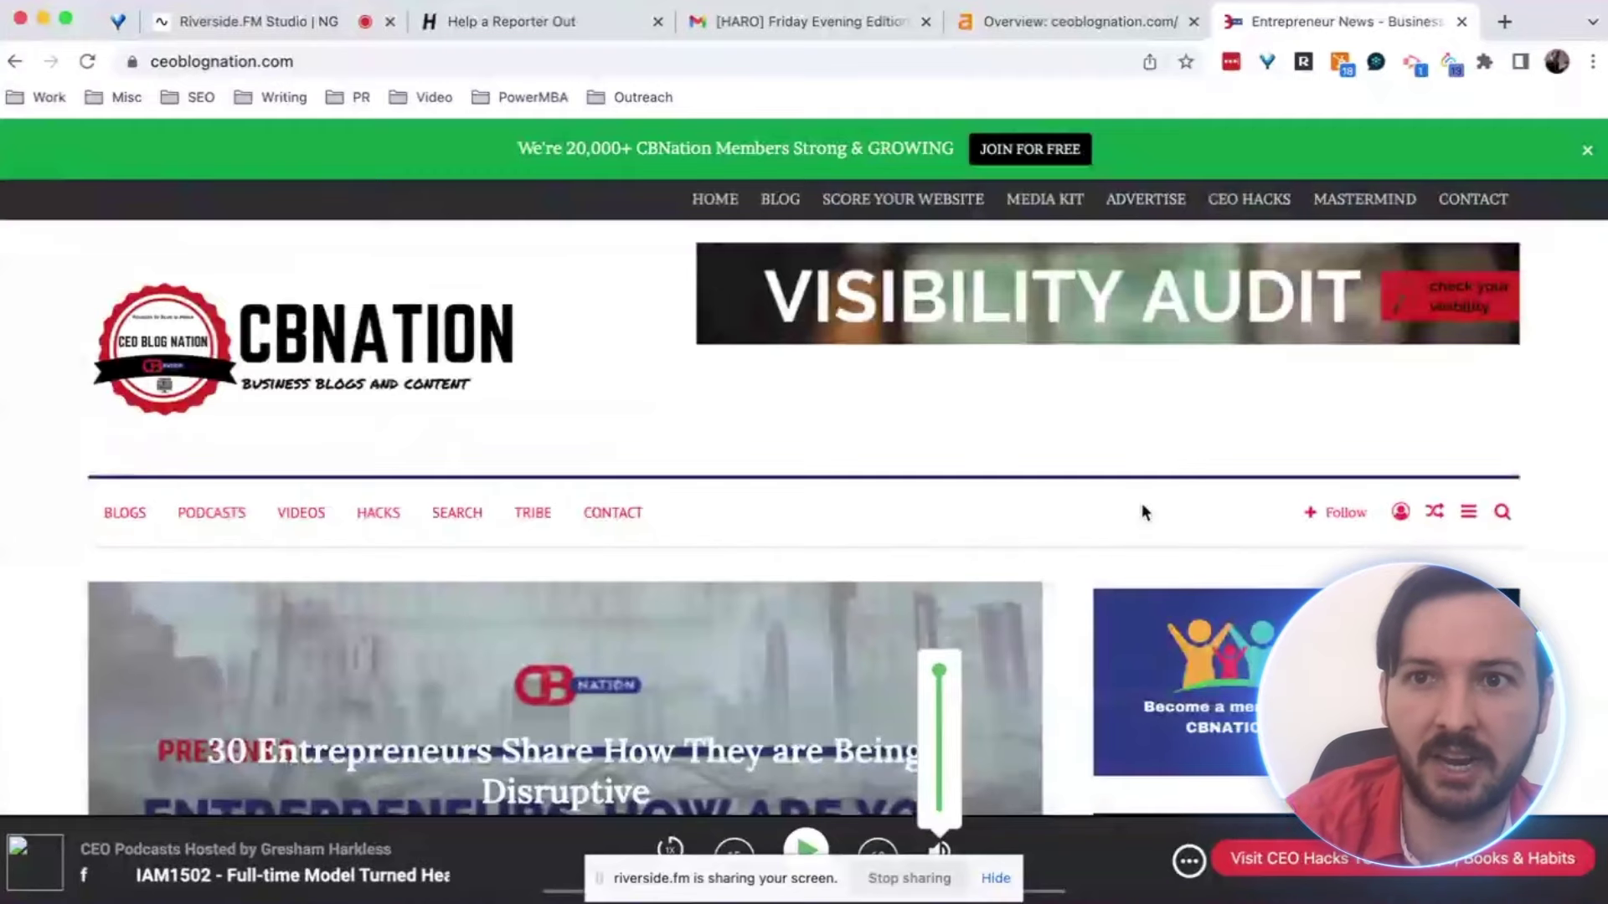
# Return to the HARO digest and jump to query 18 about business social media use
pyautogui.click(786, 25)
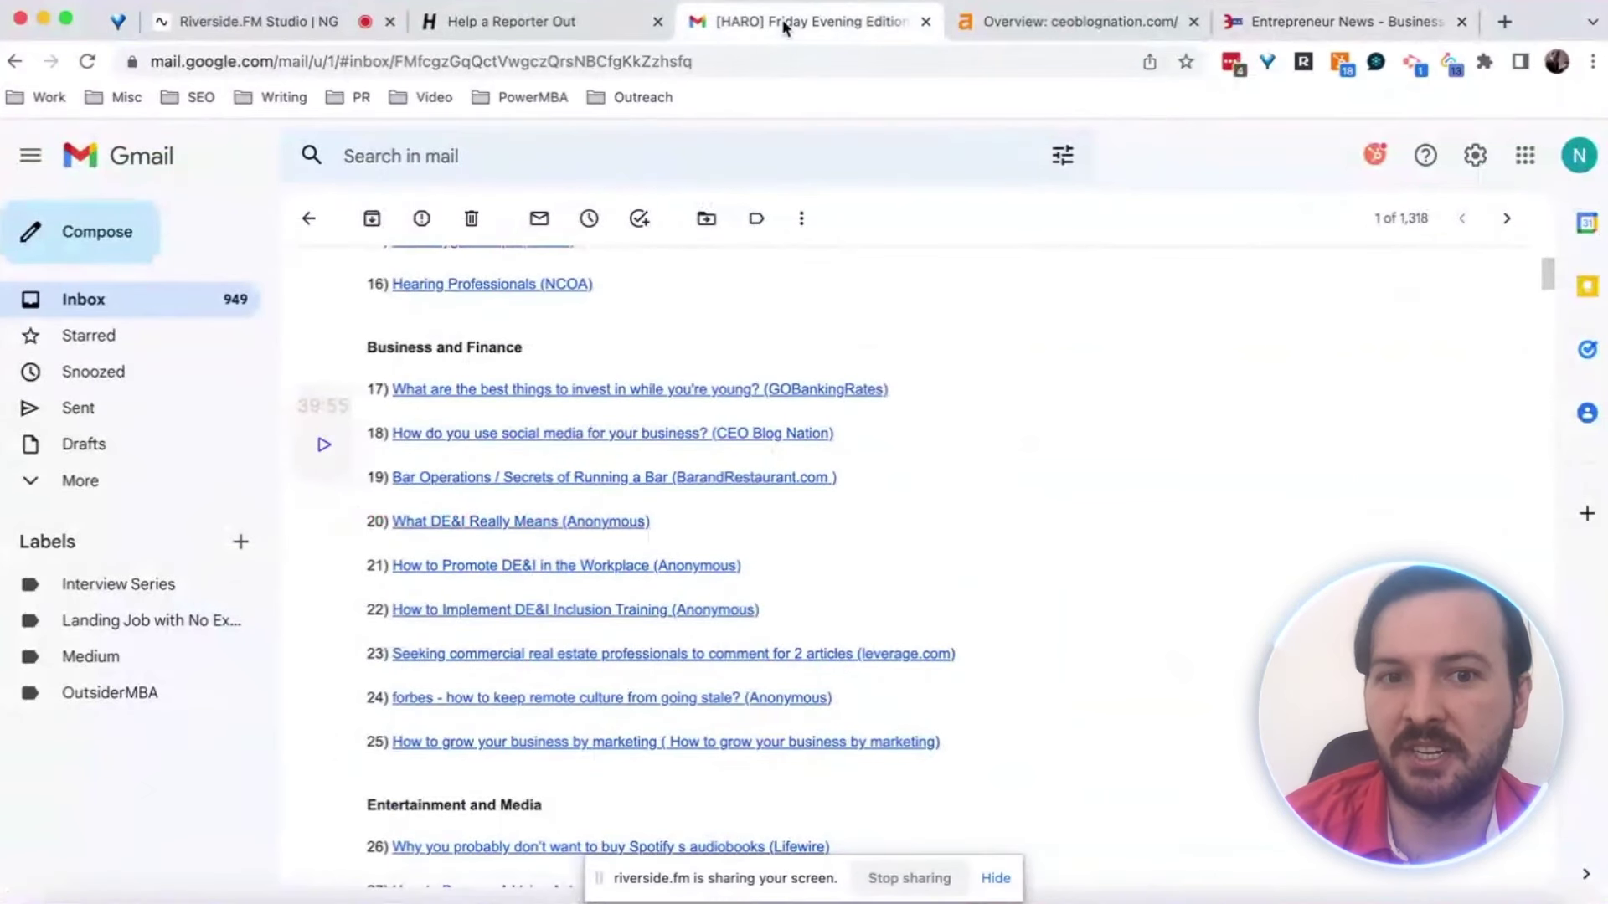
pyautogui.click(574, 434)
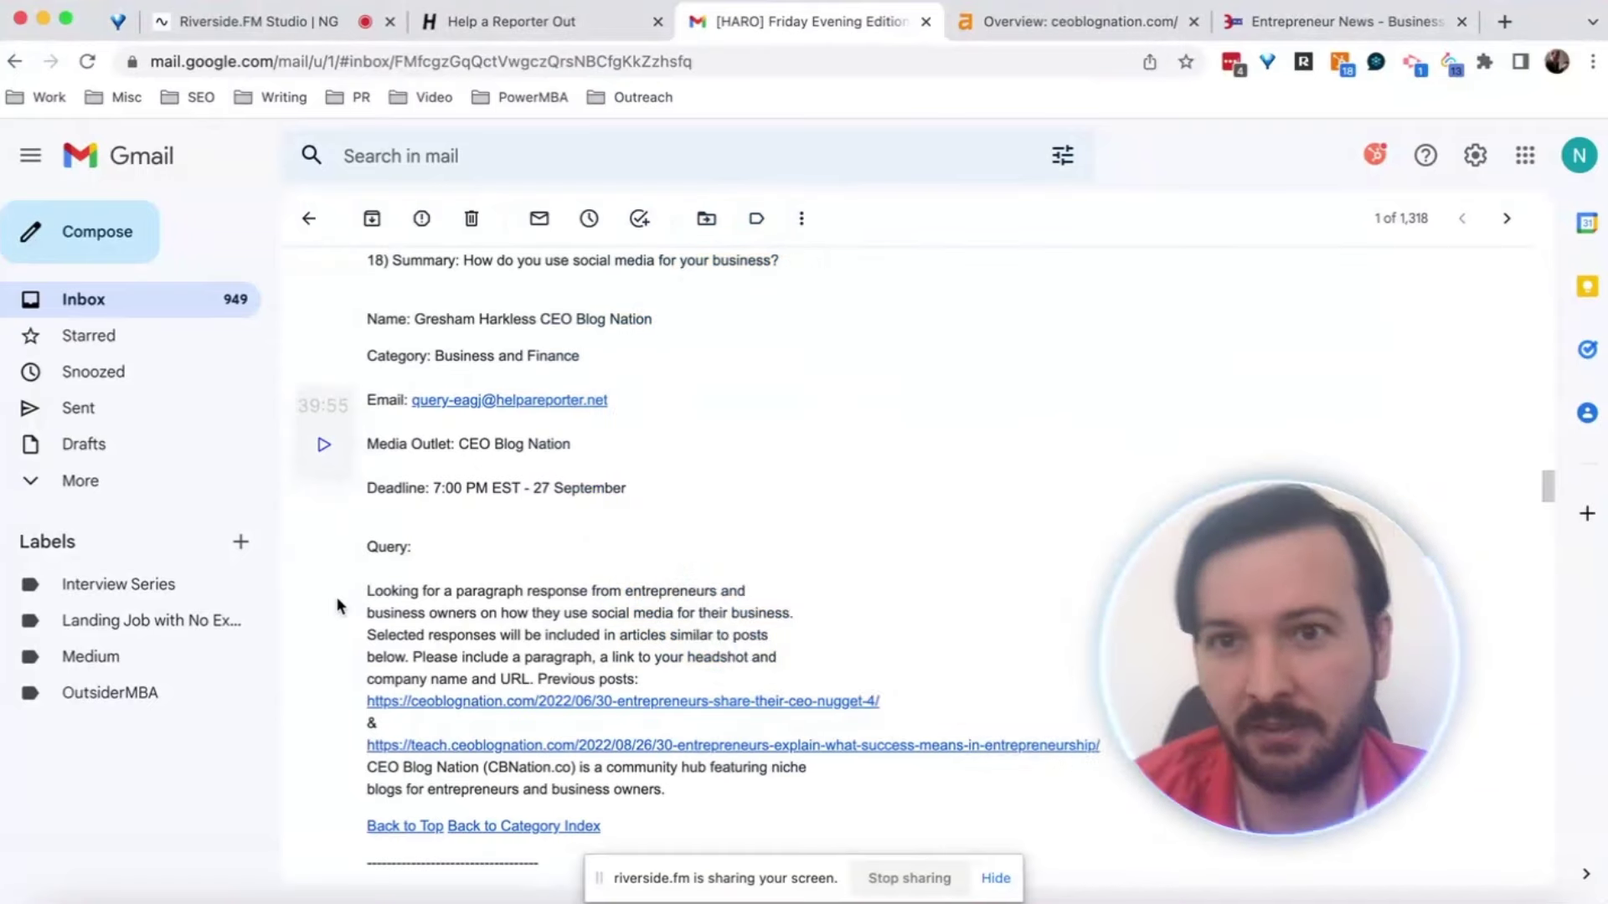
# Compose a new blank message and place the cursor in its Subject field
pyautogui.click(81, 244)
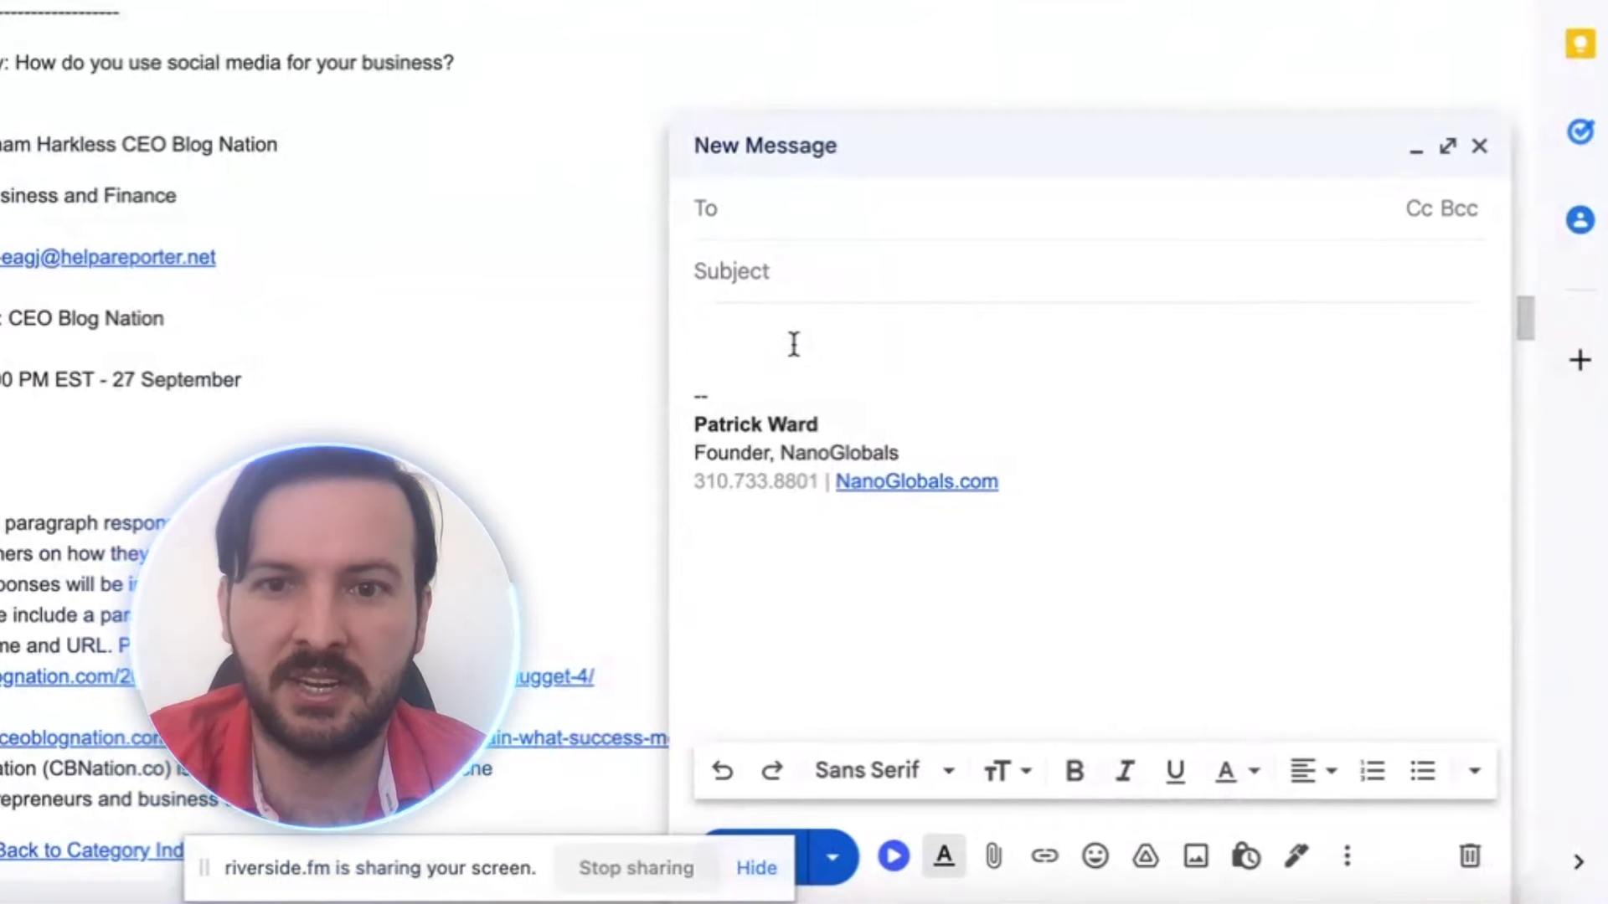
pyautogui.click(772, 278)
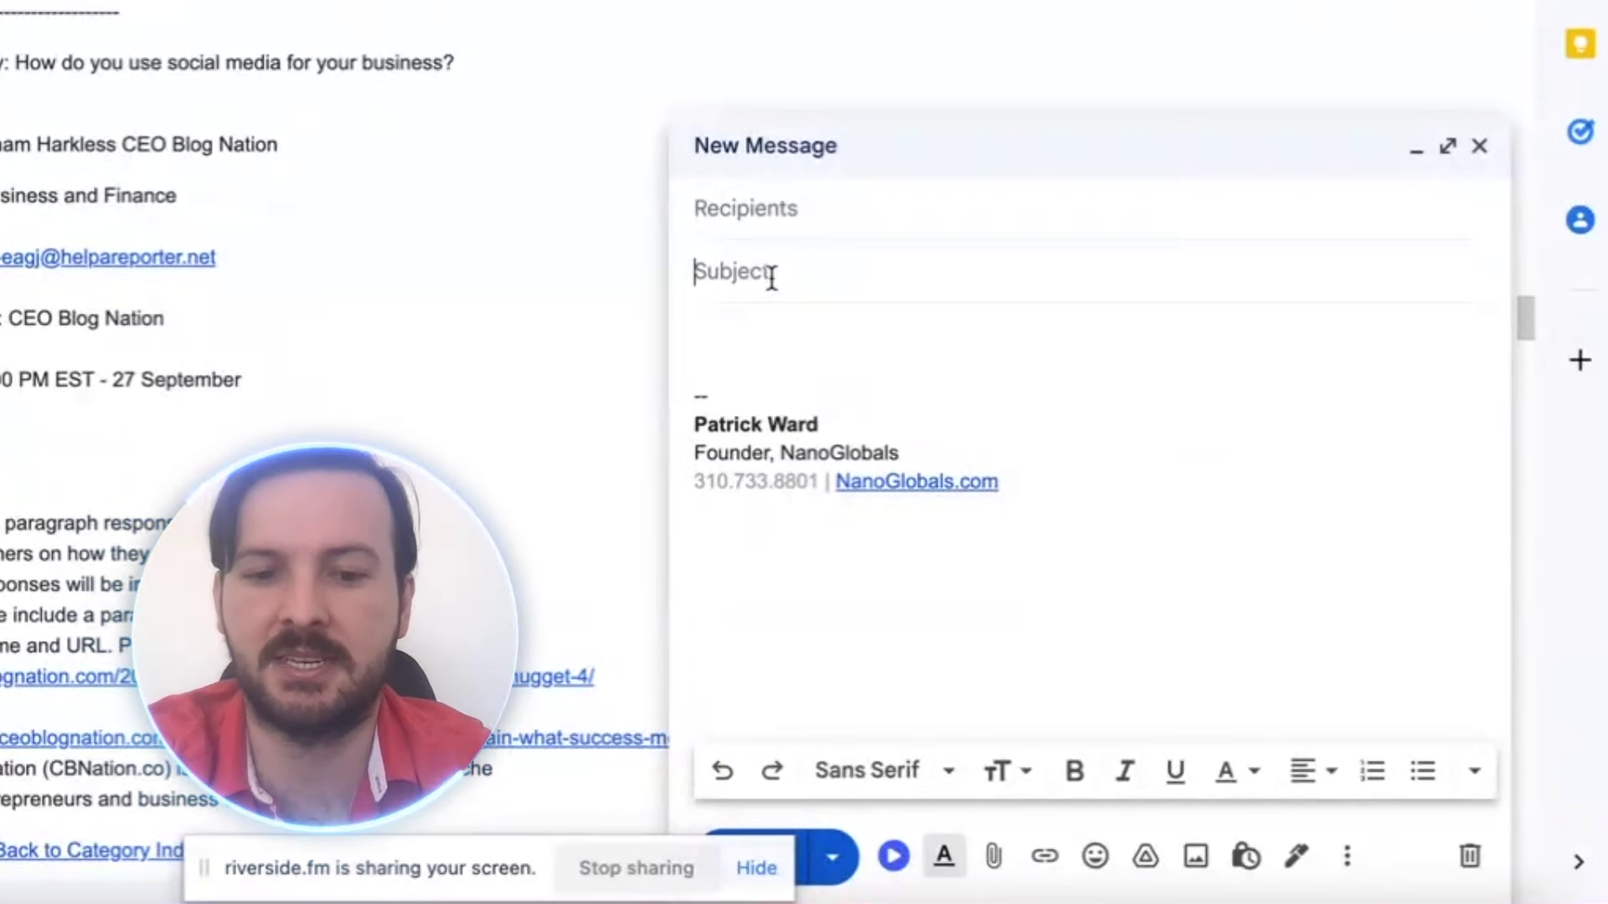
# Type 'Tech Marketing Executive for Social Media Inquiry' into the draft's Subject line
pyautogui.write('T')
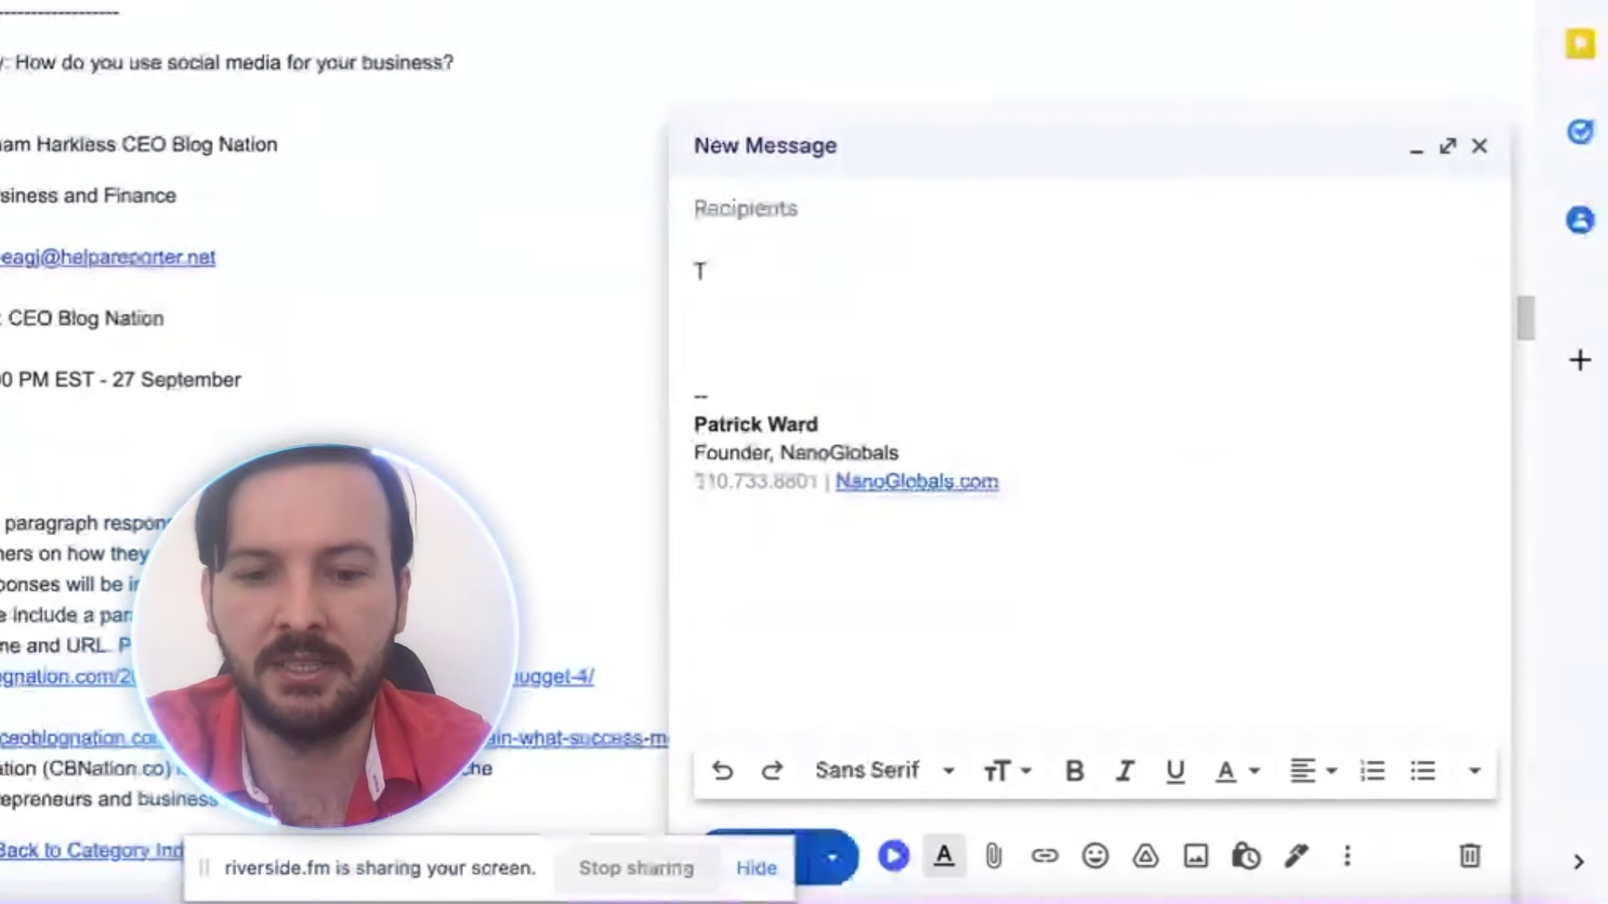
pyautogui.write('ech Marketing Executive')
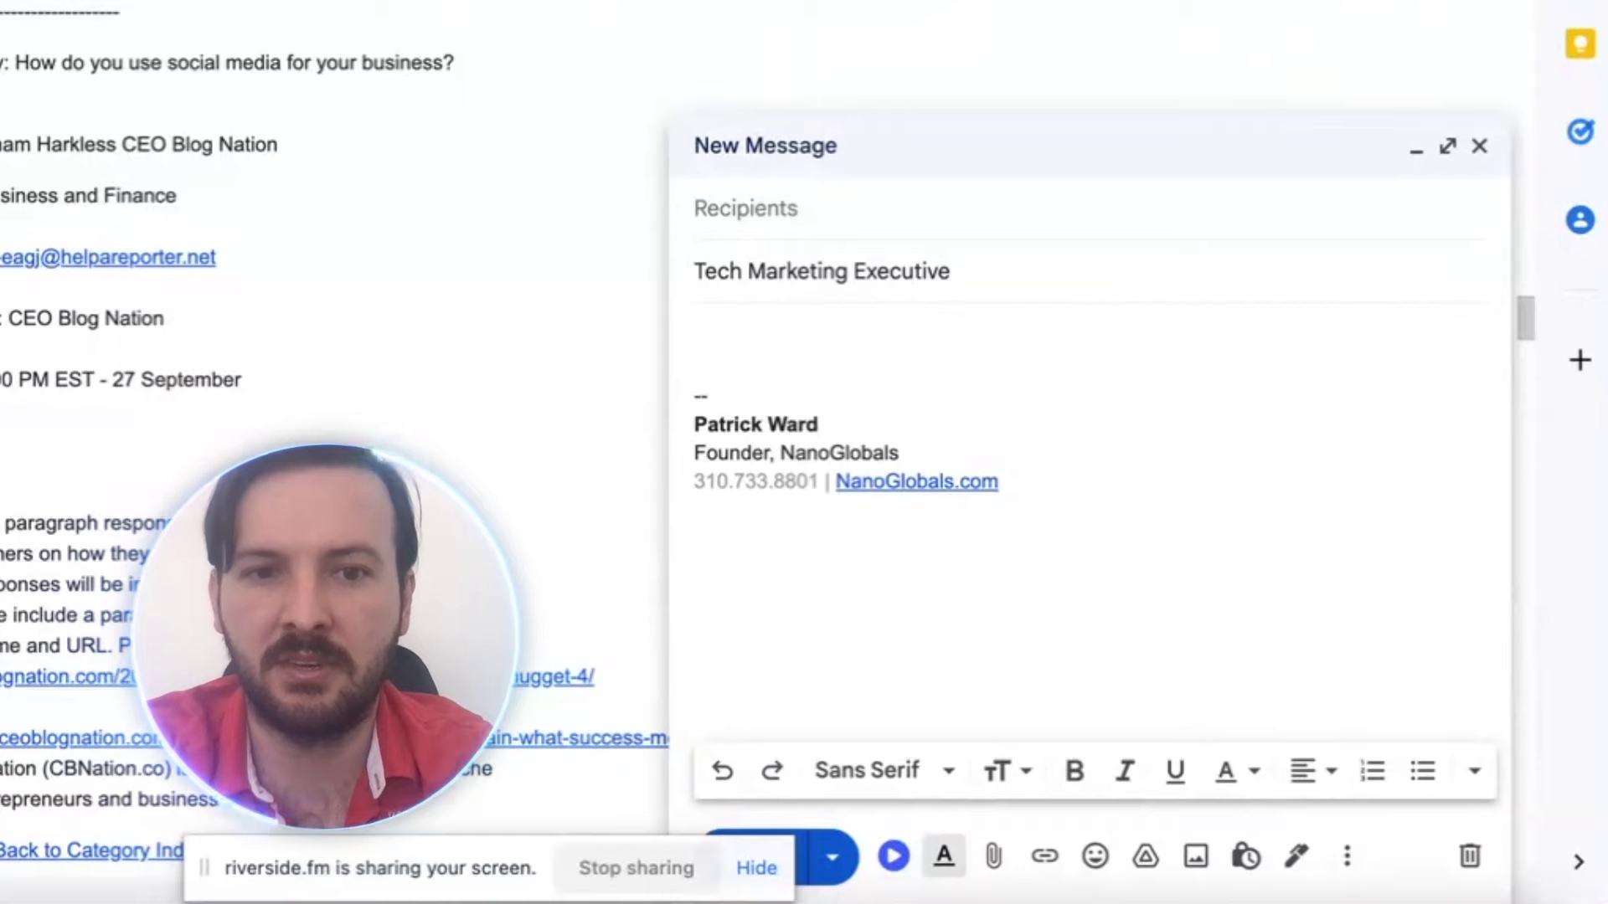
pyautogui.write(' for S')
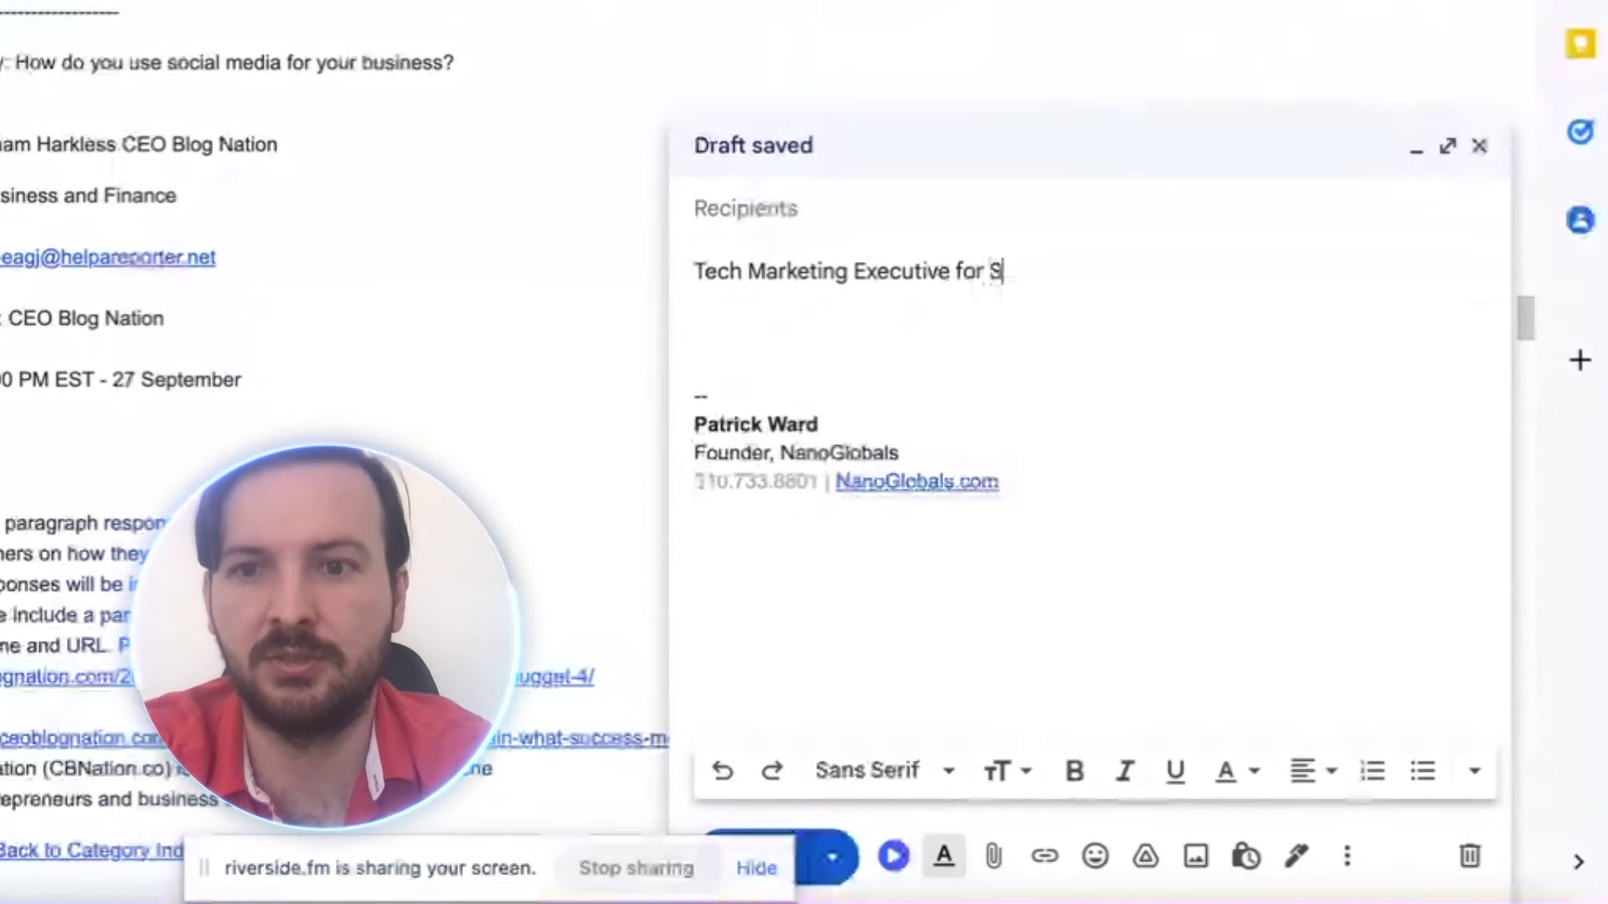
pyautogui.write('ocial Media I')
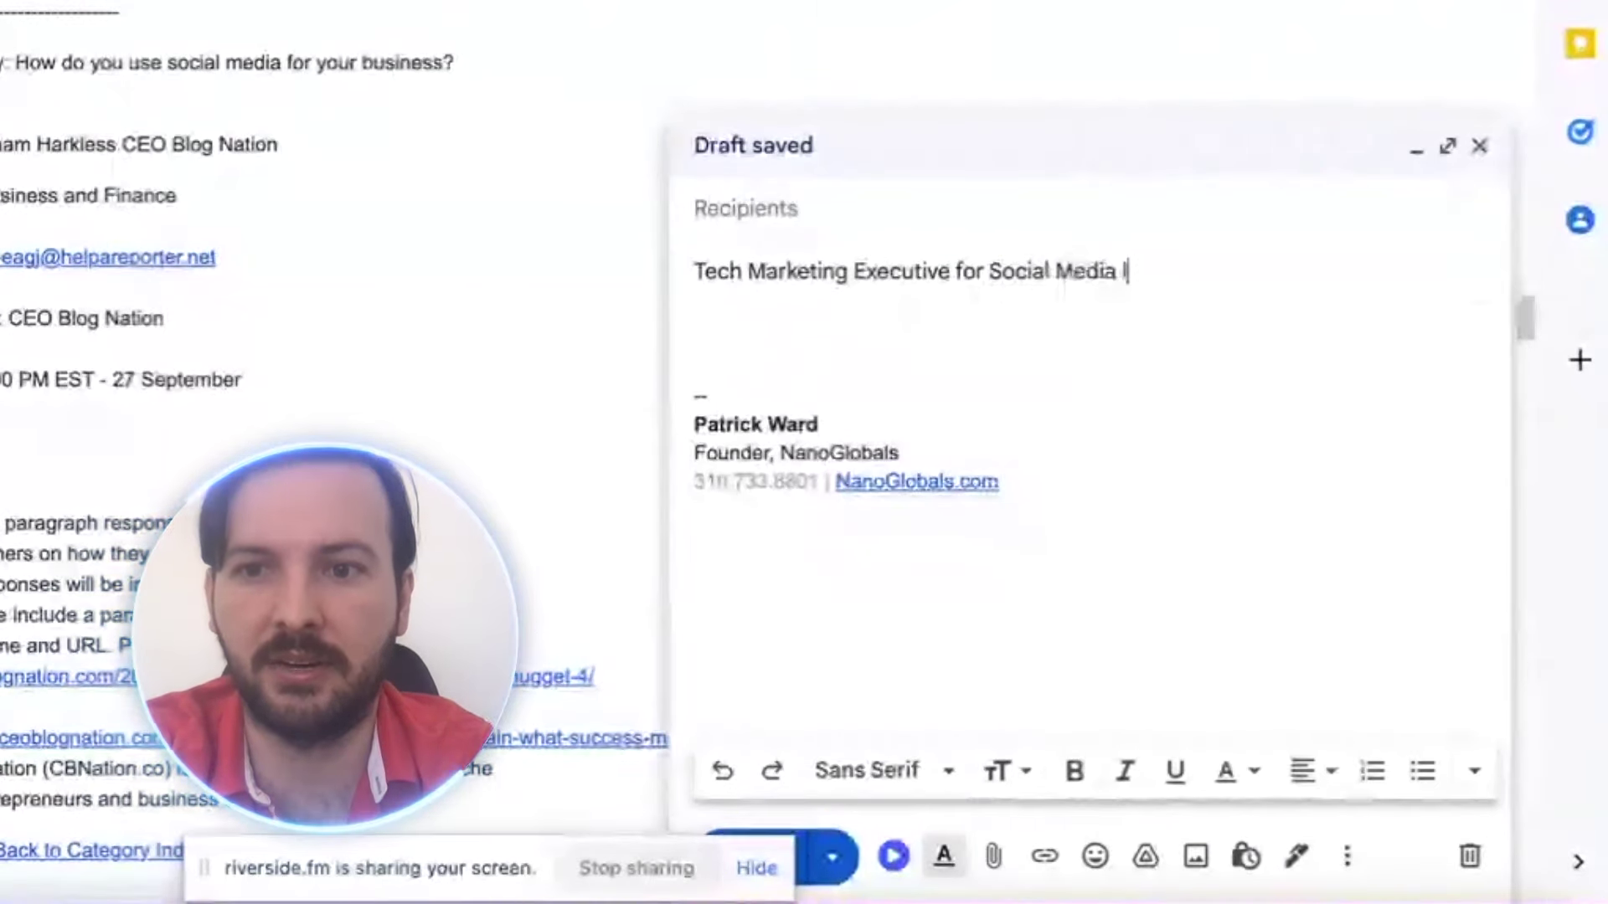
pyautogui.write('nquiry')
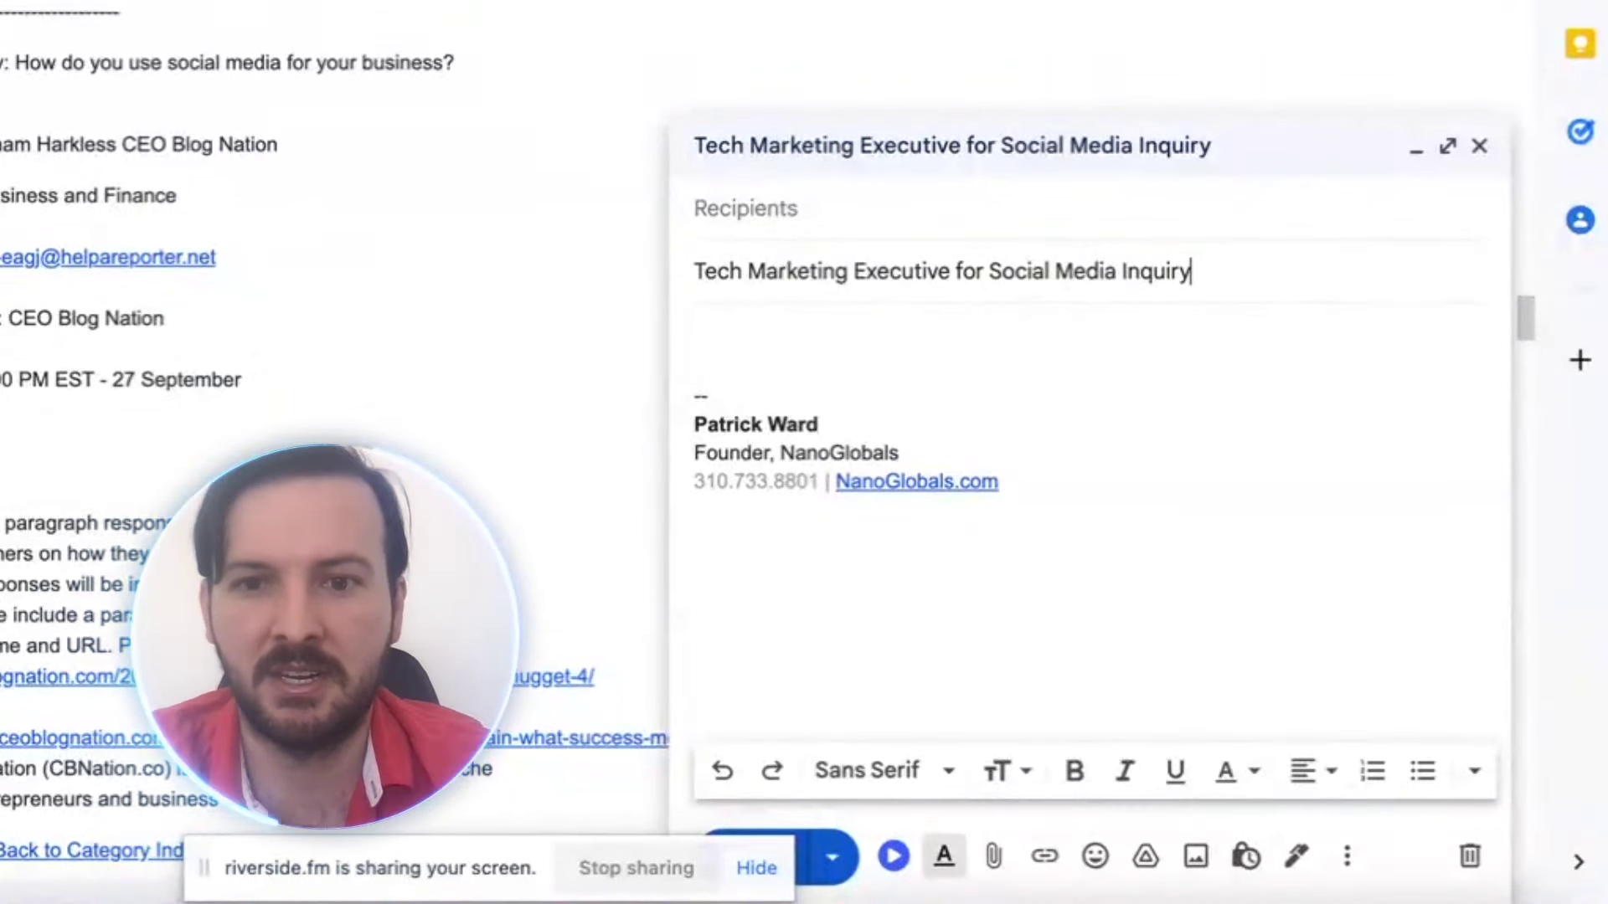
# Greet the reporter by name and introduce yourself as founder of NanoGlobals, helping mid-size tech companies scale internationally
pyautogui.click(712, 321)
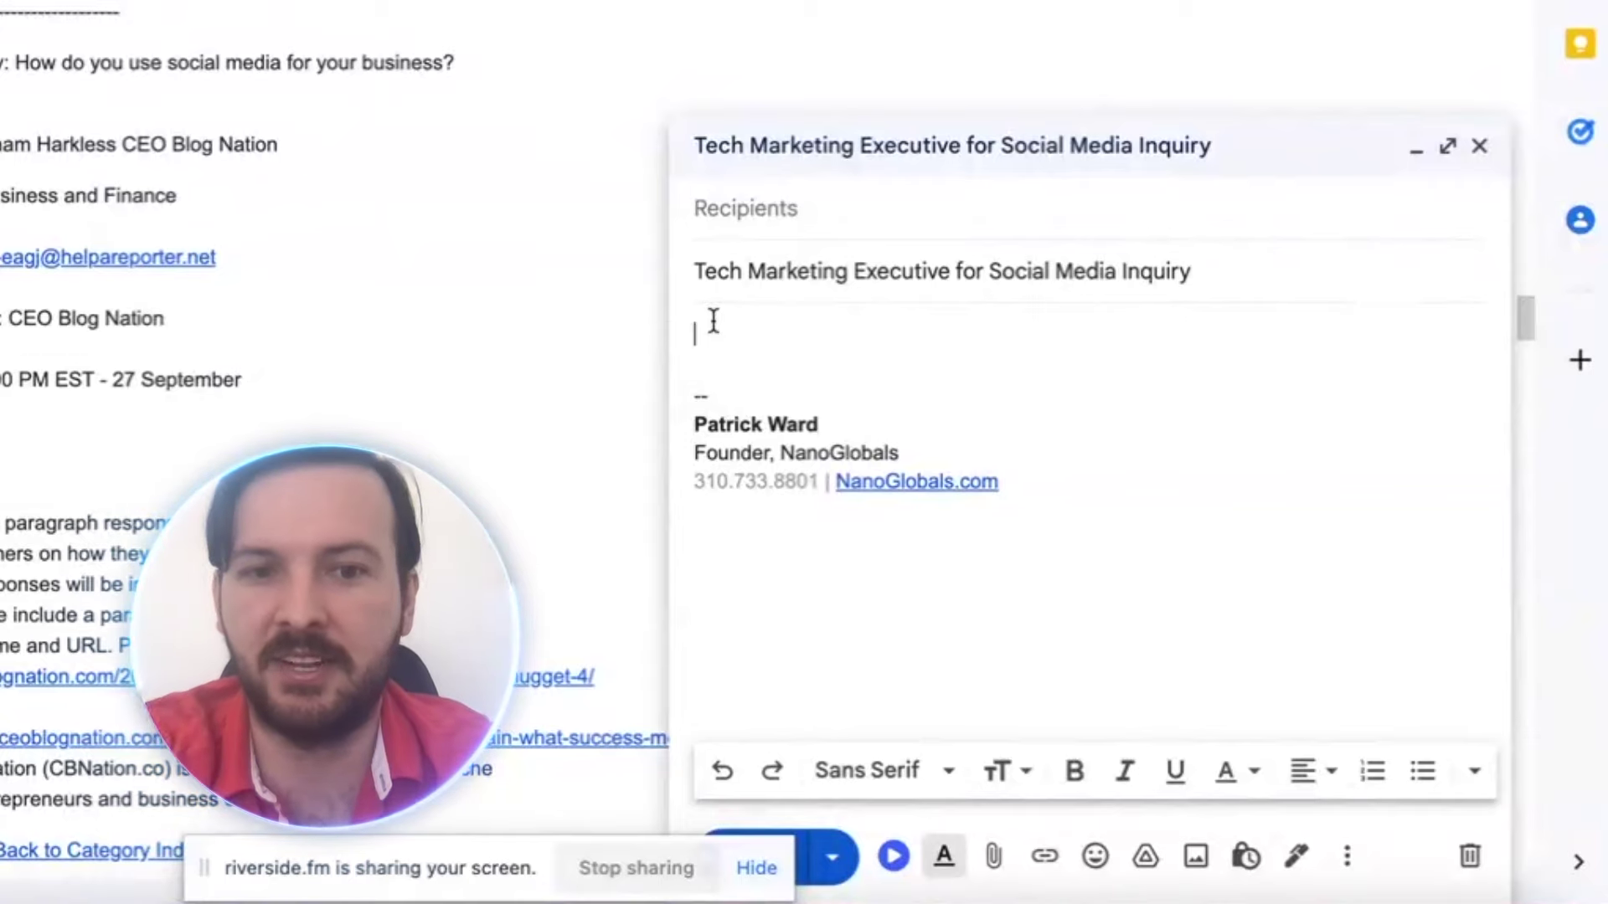
pyautogui.write('Hi Gresh')
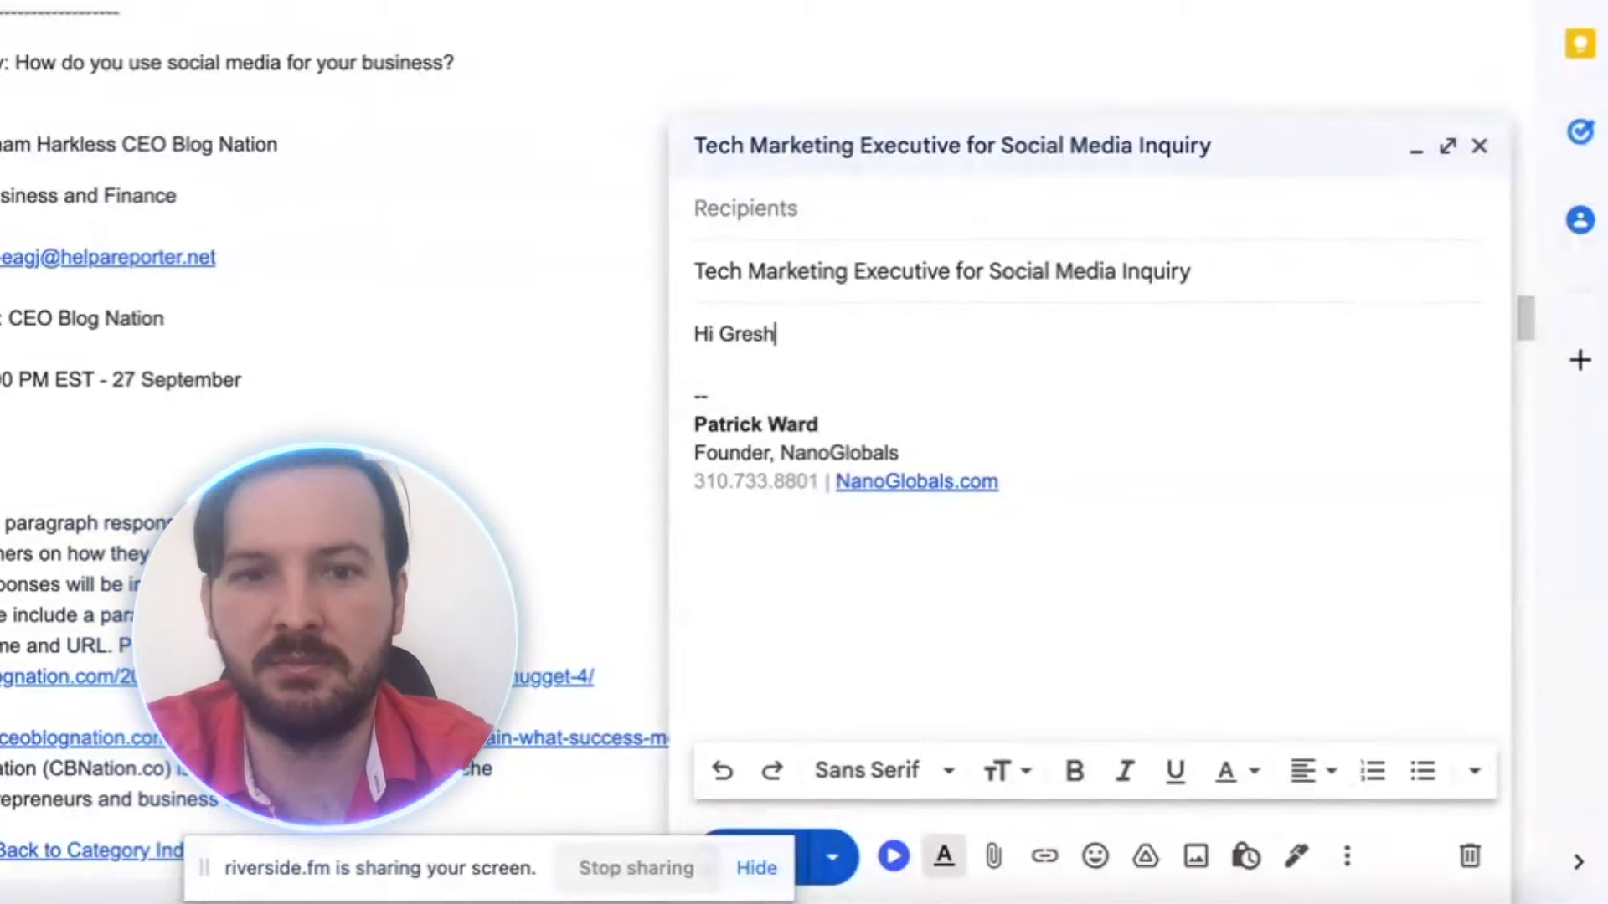
pyautogui.write('am,')
pyautogui.press('Return')
pyautogui.press('Return')
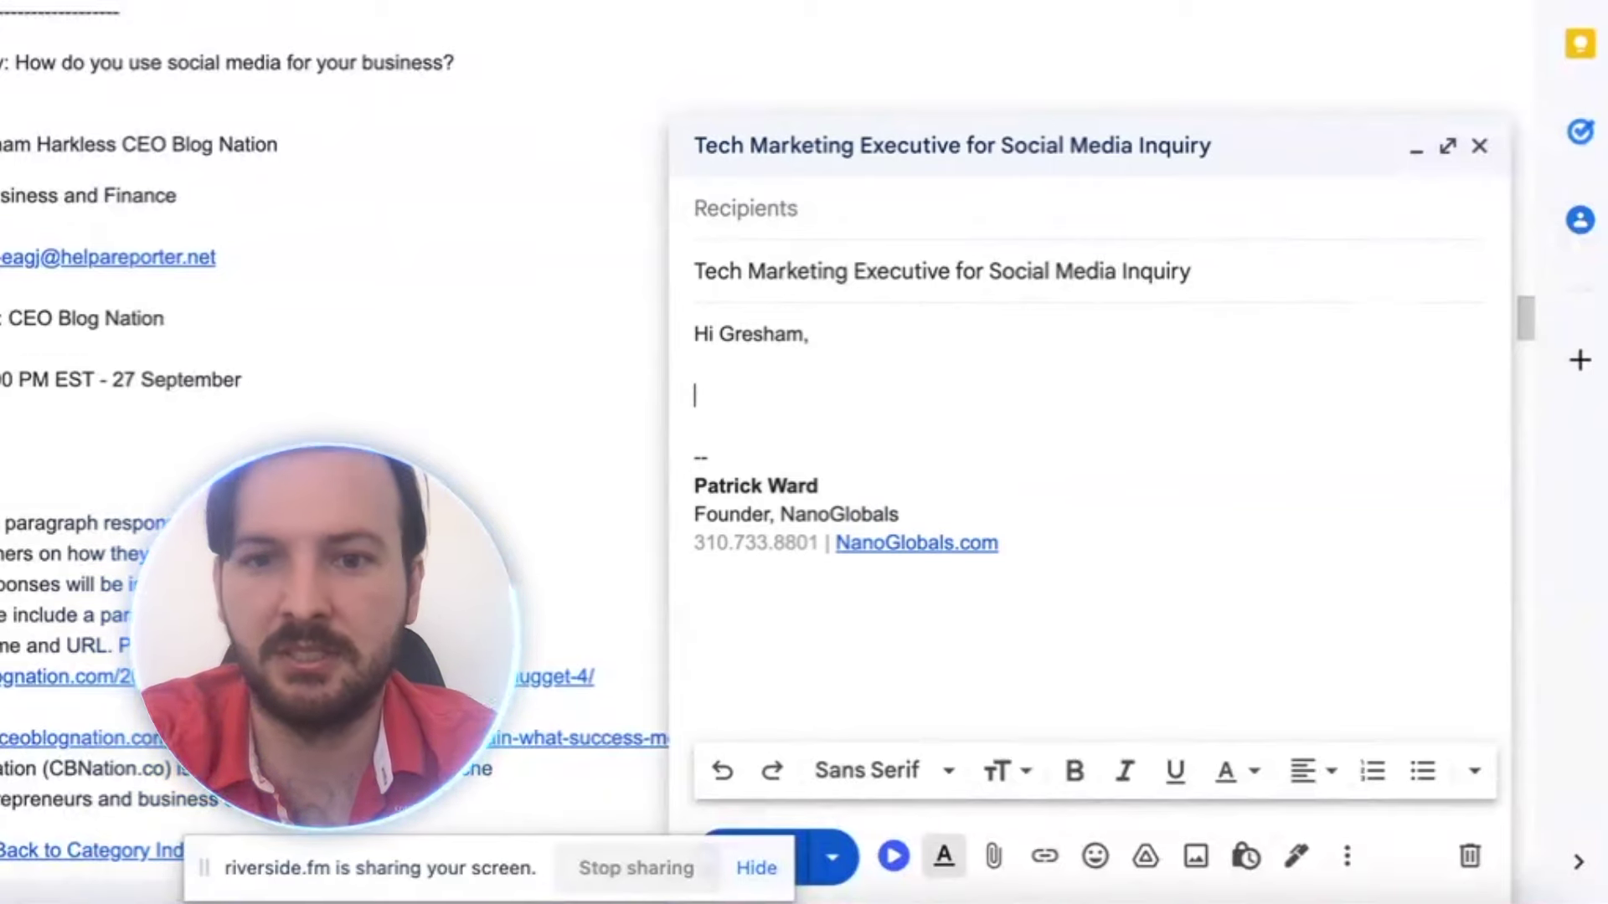
pyautogui.write('I')
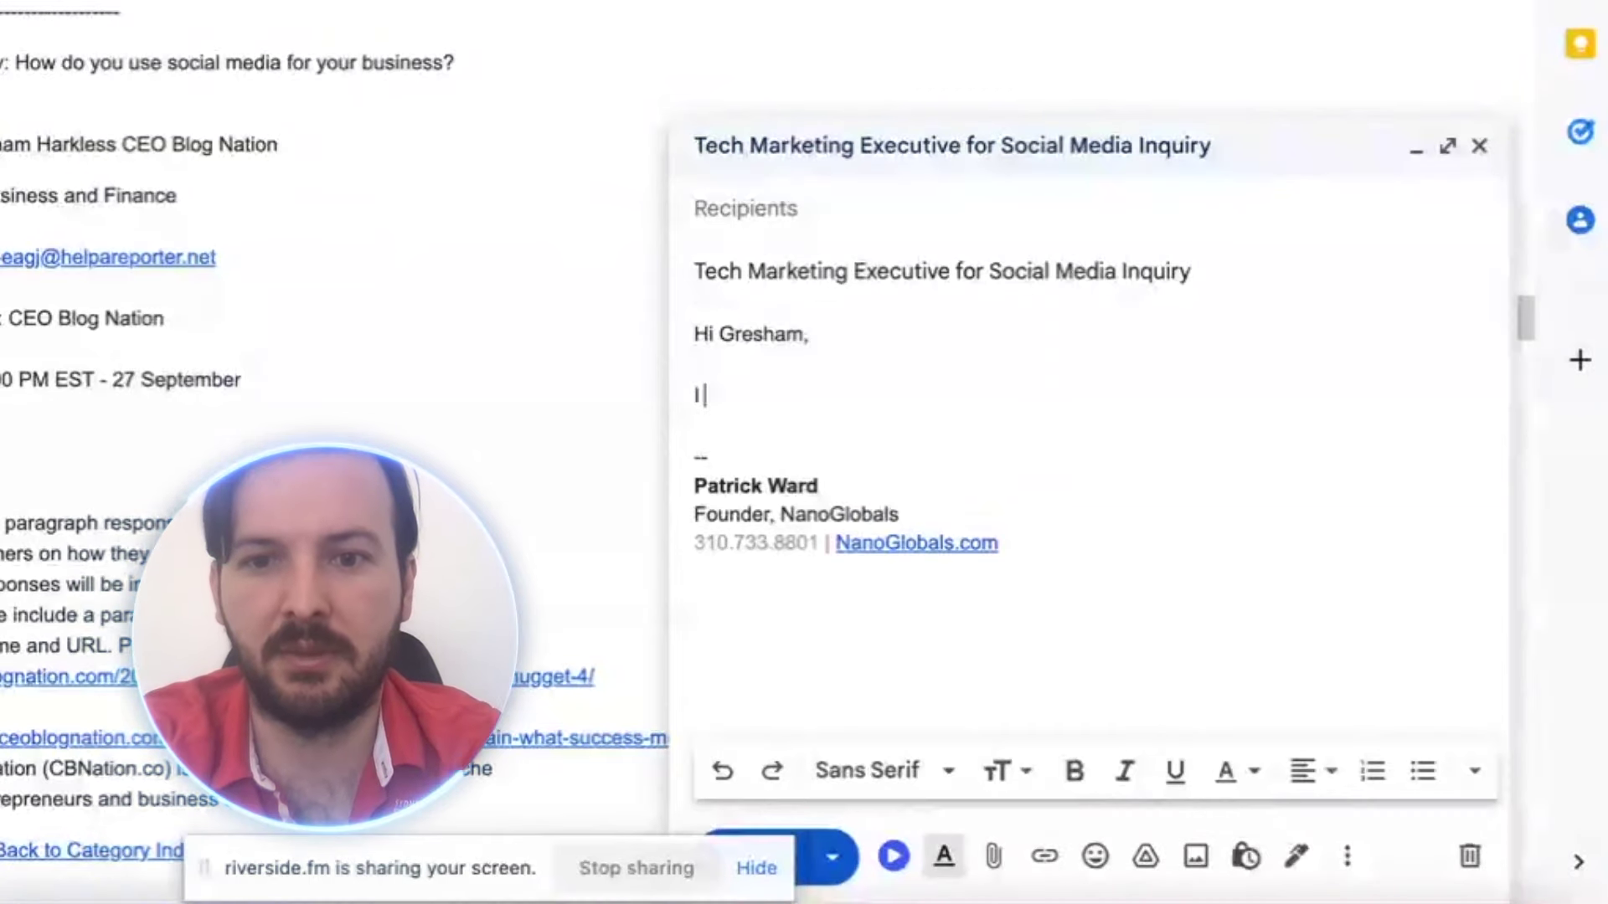
pyautogui.write(' am the FOunder')
pyautogui.press('BackSpace')
pyautogui.press('BackSpace')
pyautogui.press('BackSpace')
pyautogui.press('BackSpace')
pyautogui.press('BackSpace')
pyautogui.press('BackSpace')
pyautogui.write('ounder of ')
pyautogui.write('NanoGlobal')
pyautogui.write('s, an exp')
pyautogui.write('ert-led pl')
pyautogui.write('atform for')
pyautogui.press('BackSpace')
pyautogui.press('BackSpace')
pyautogui.press('BackSpace')
pyautogui.write('that helps mid-size tech companies scale internationally')
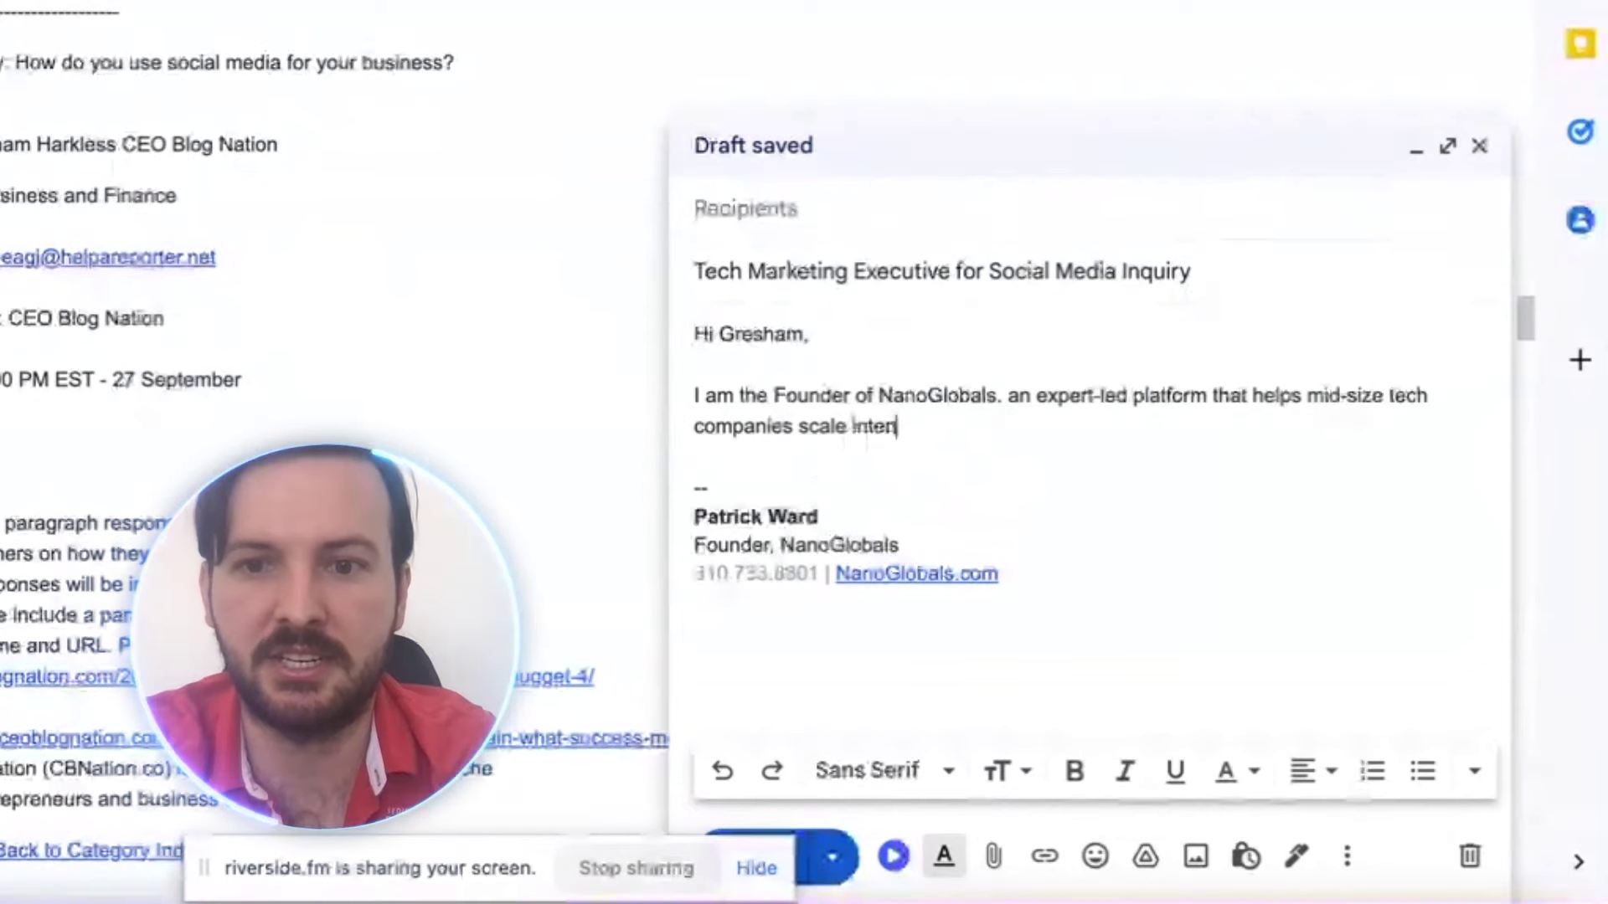
pyautogui.write('.')
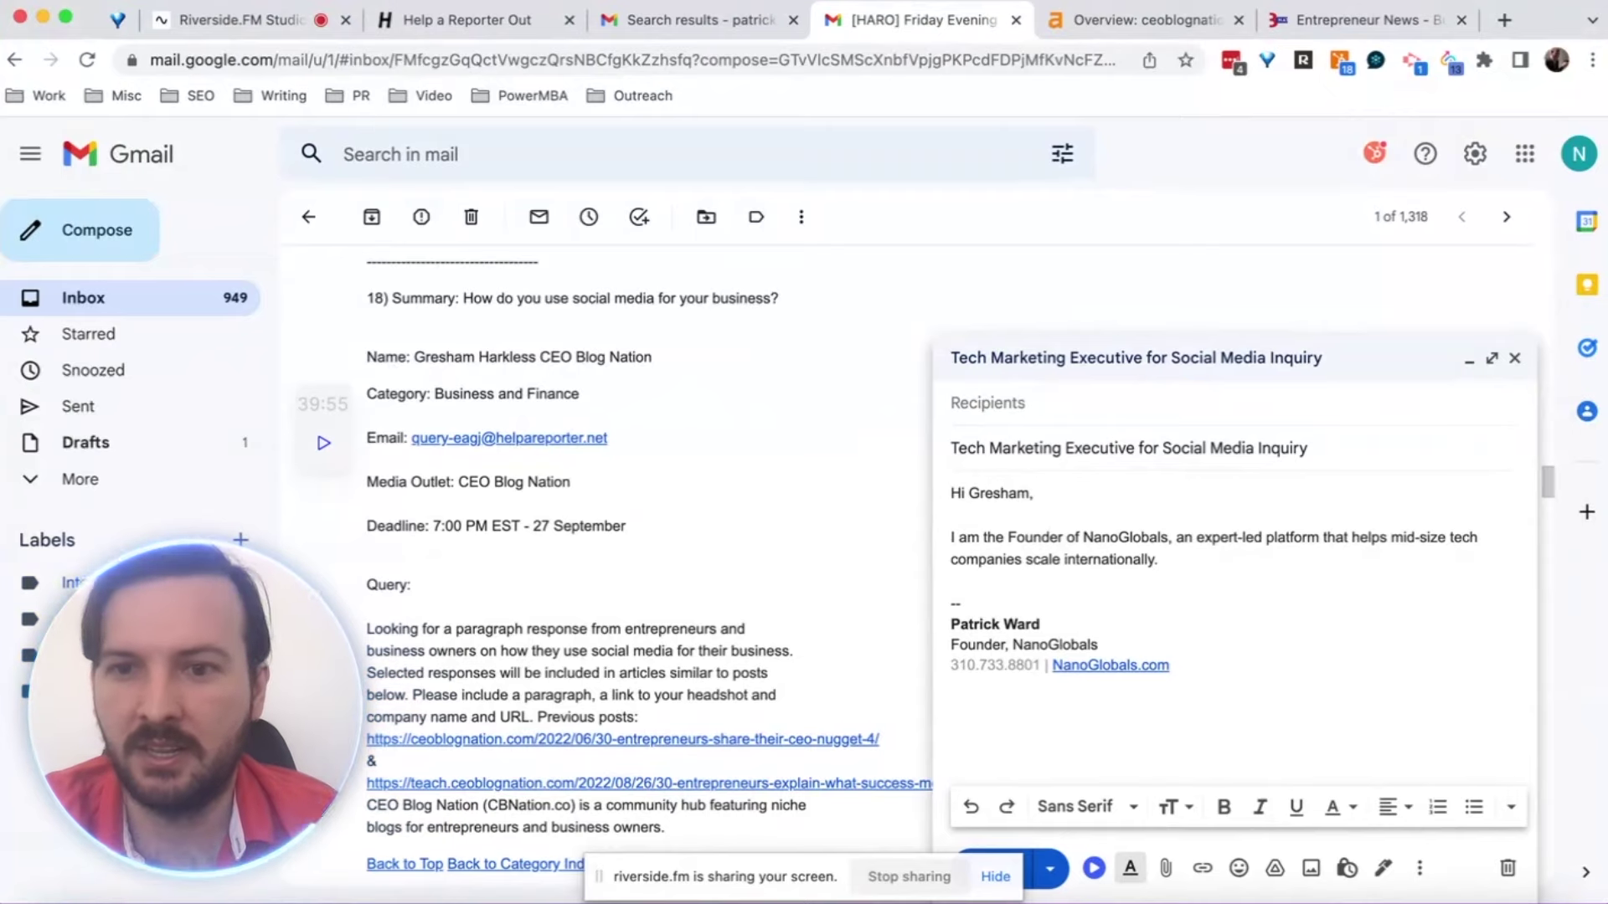
pyautogui.moveTo(1084, 539); pyautogui.dragTo(1169, 538)
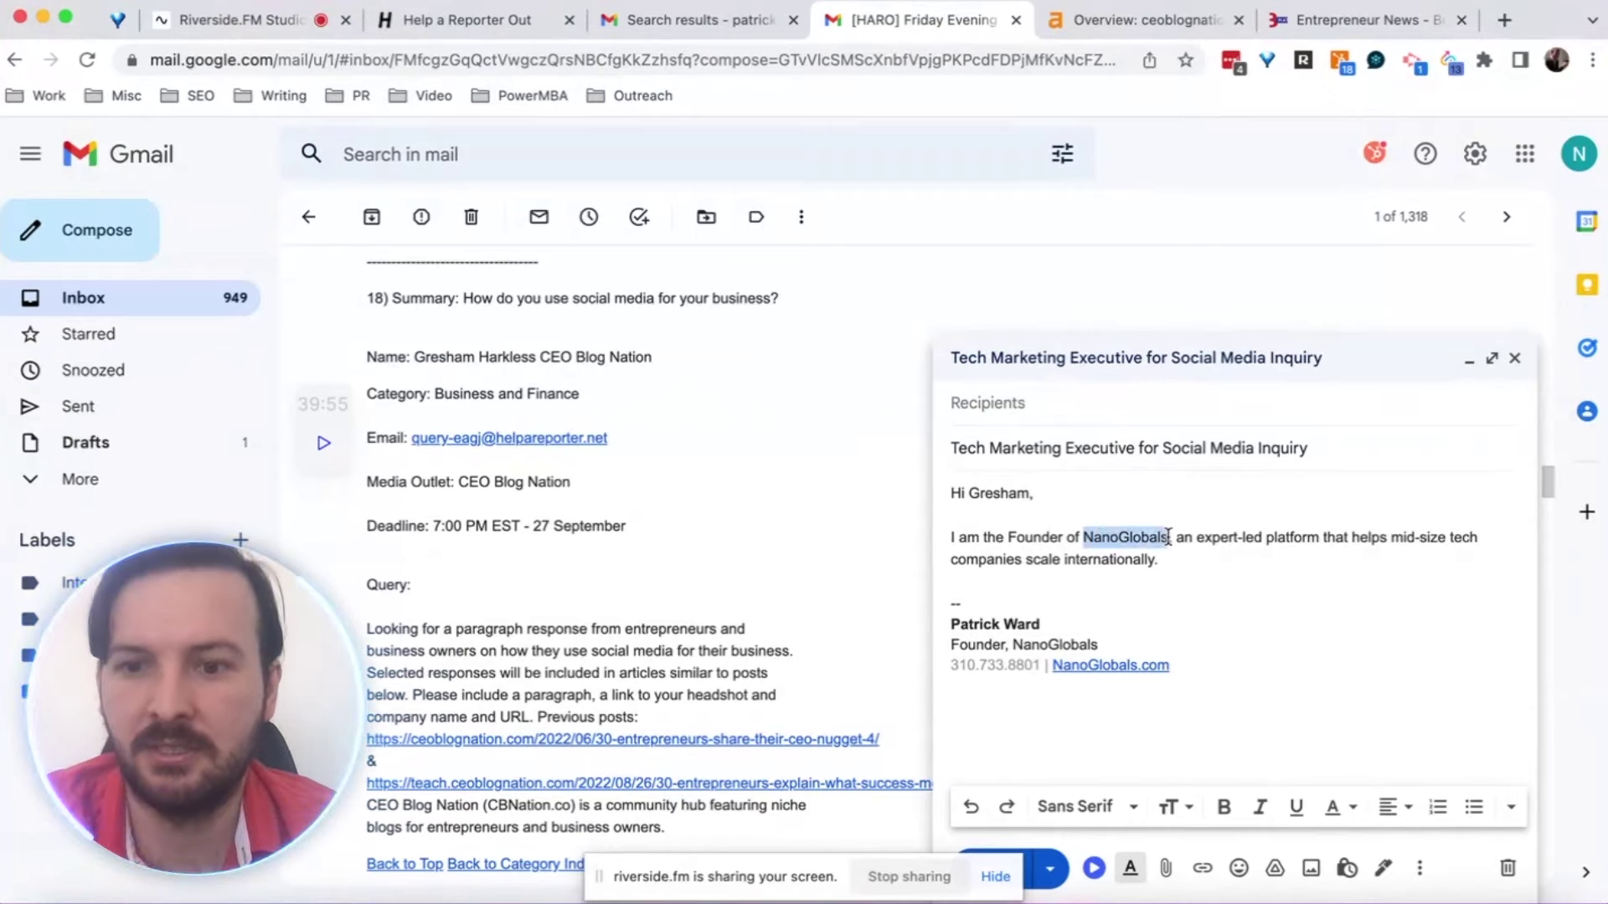
pyautogui.click(1203, 871)
pyautogui.write('https:')
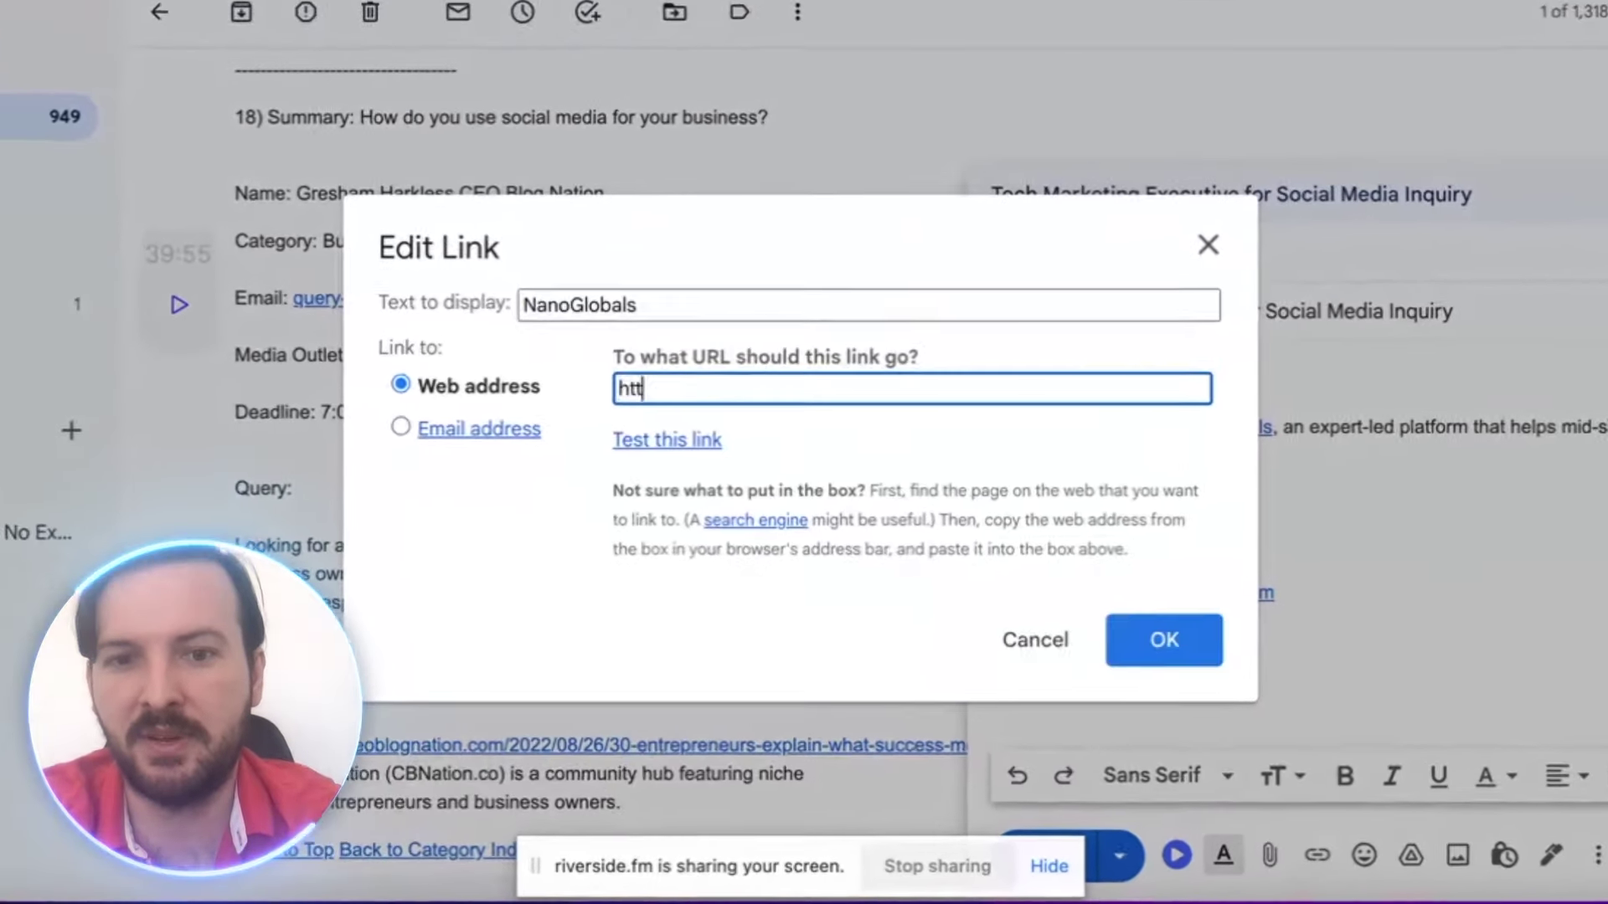
pyautogui.write('//nanog')
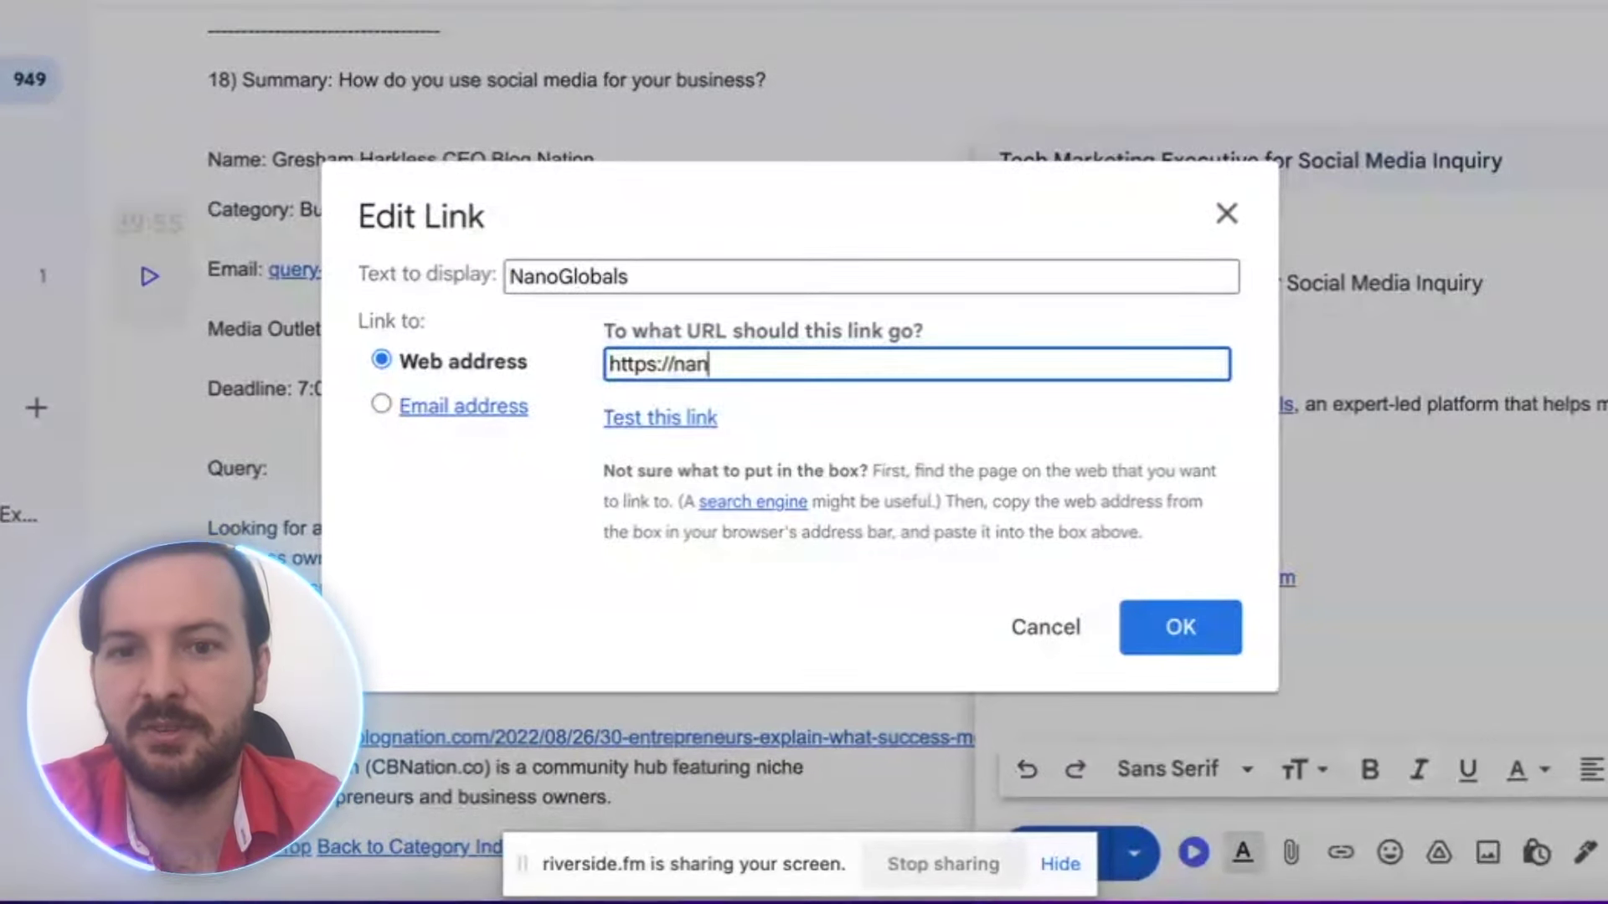
pyautogui.write('lobals.com/')
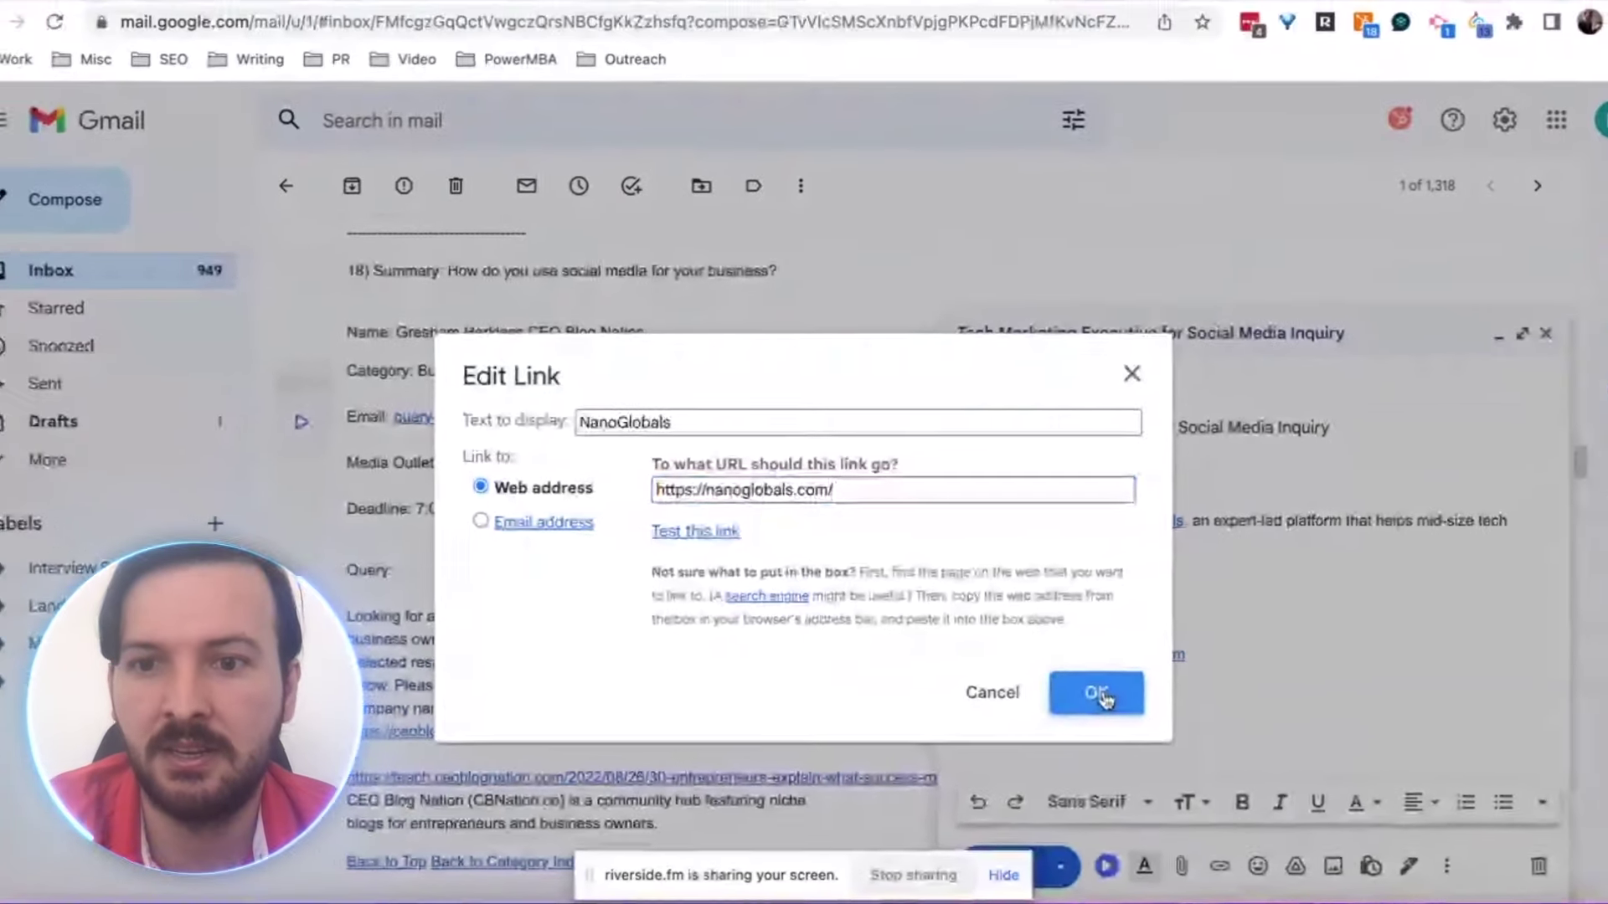
pyautogui.click(1151, 656)
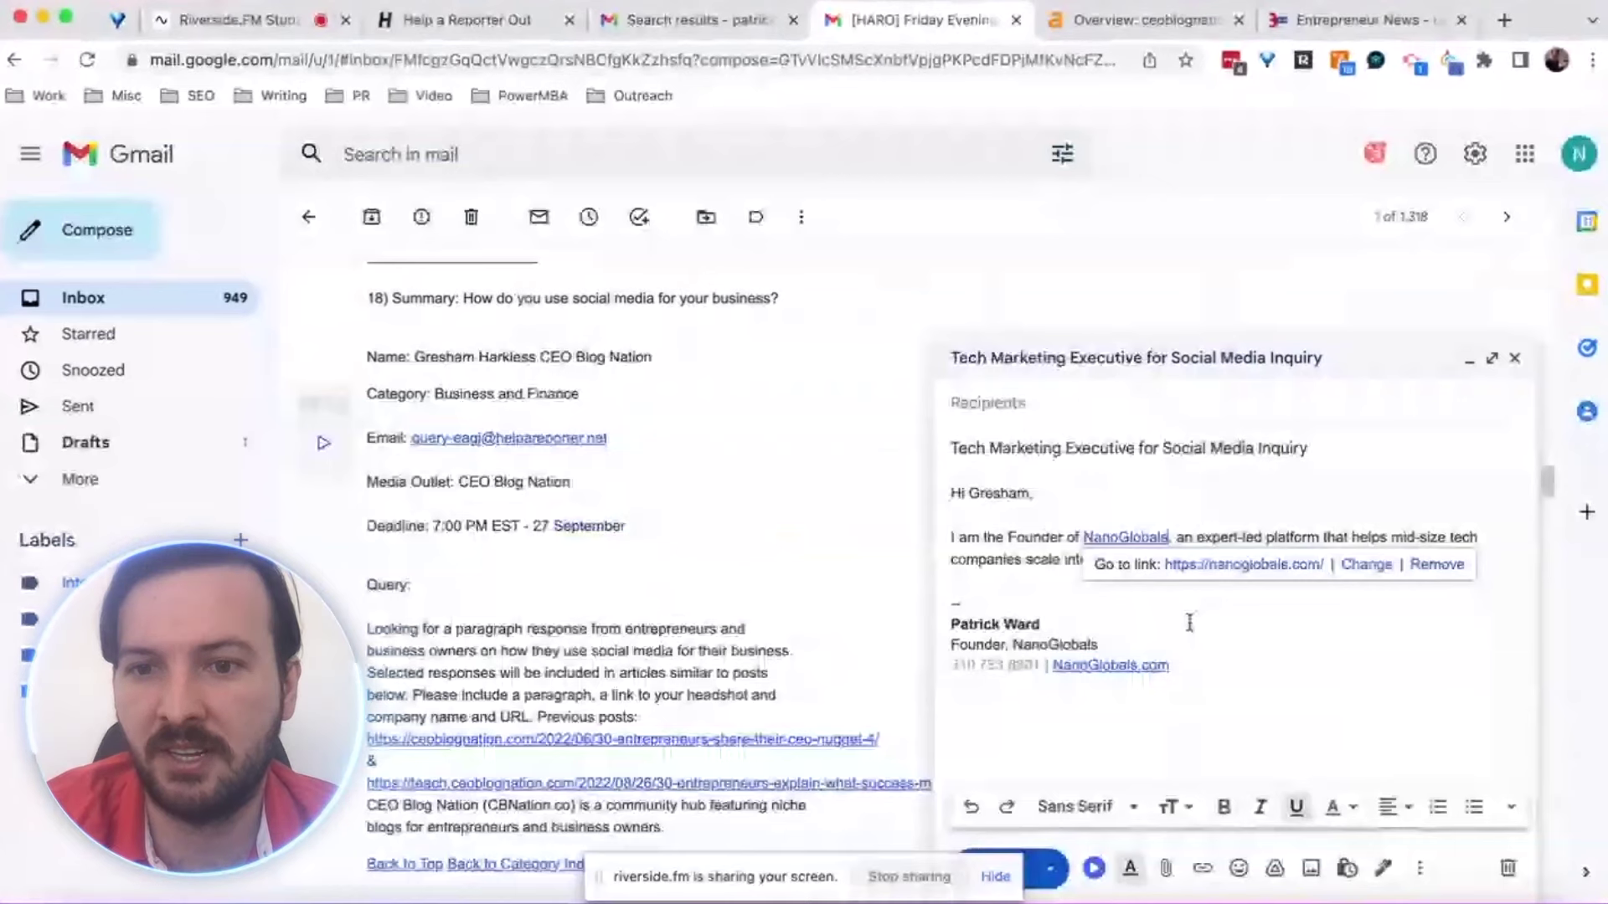
# Append 'Below is my response to your inquiry' to the introduction, leaving an empty line beneath
pyautogui.press('Down')
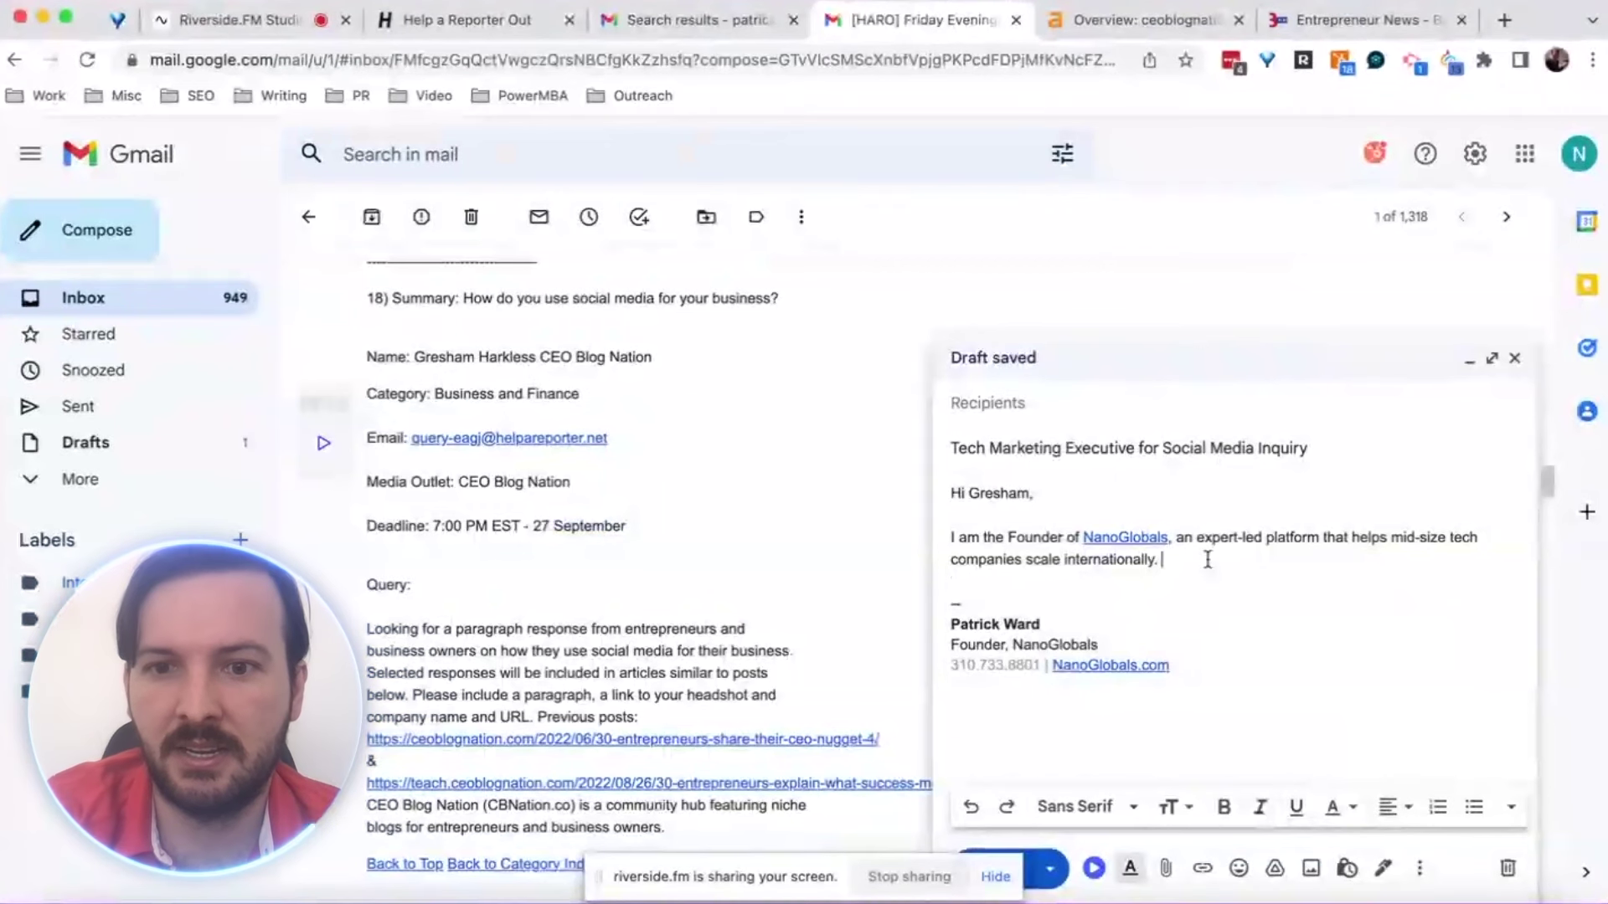
pyautogui.press('Return')
pyautogui.press('Return')
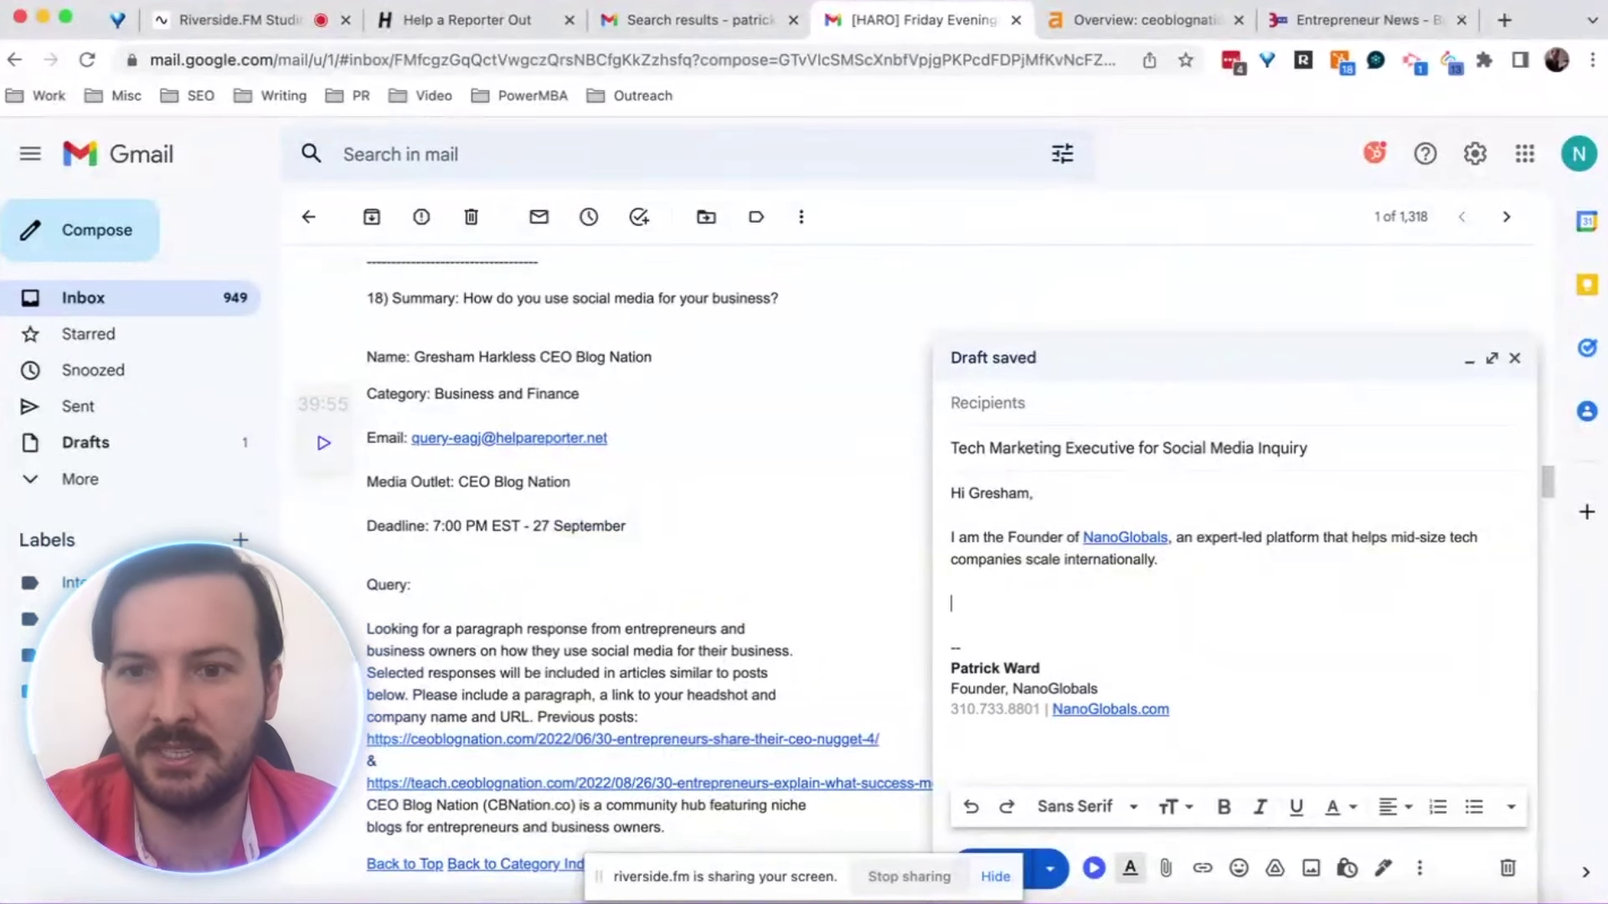
pyautogui.click(1170, 559)
pyautogui.write('B')
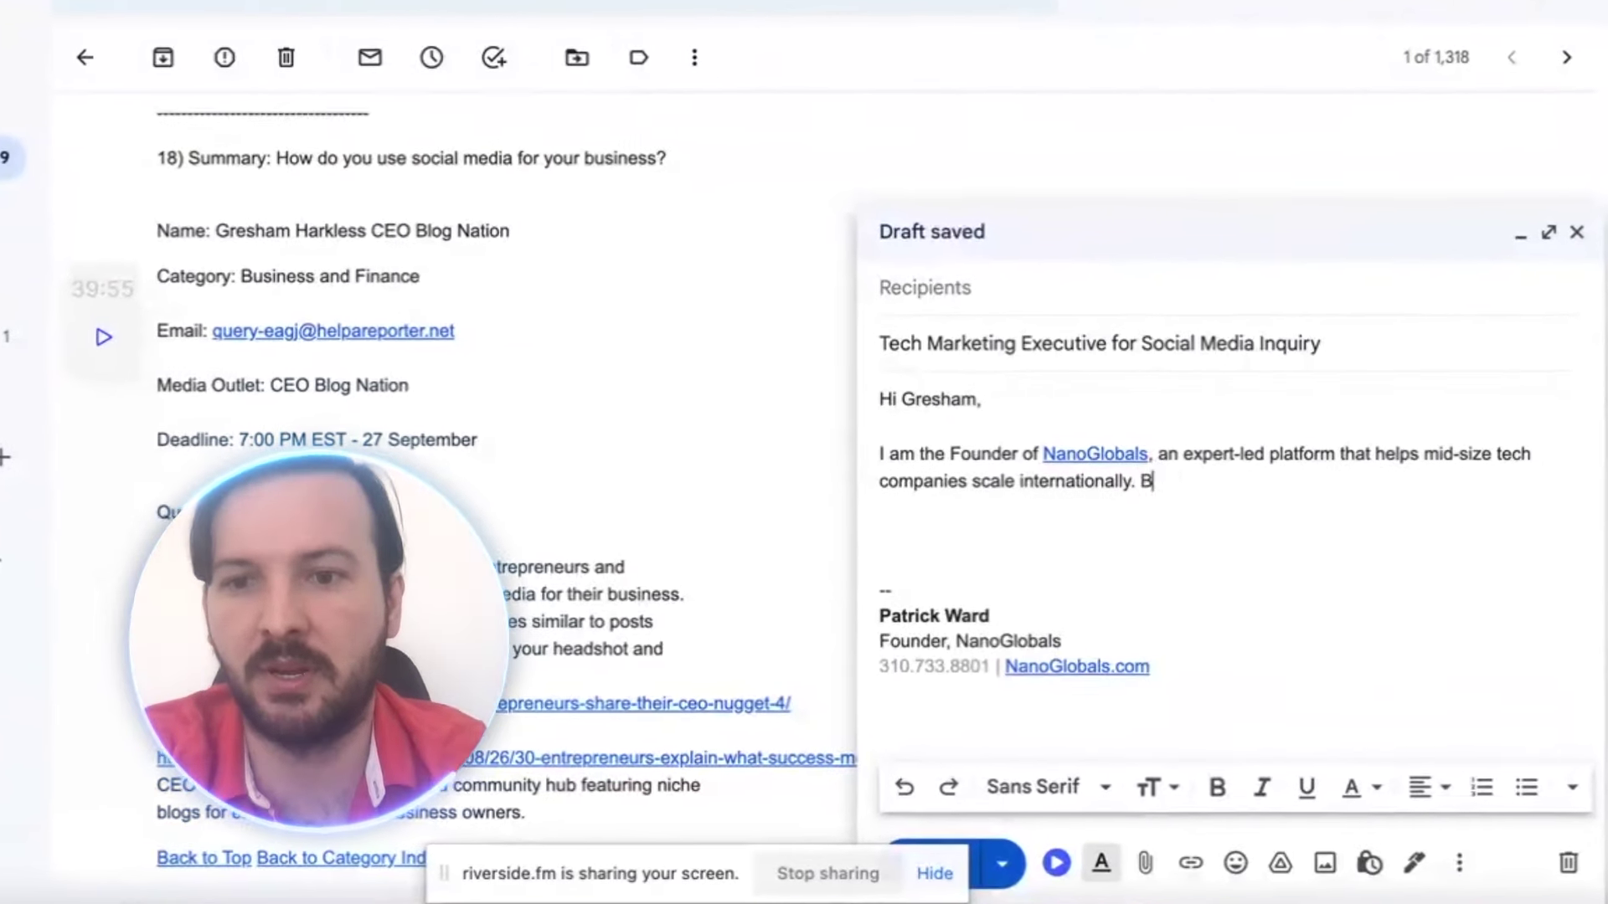
pyautogui.write('elow')
pyautogui.write(' is')
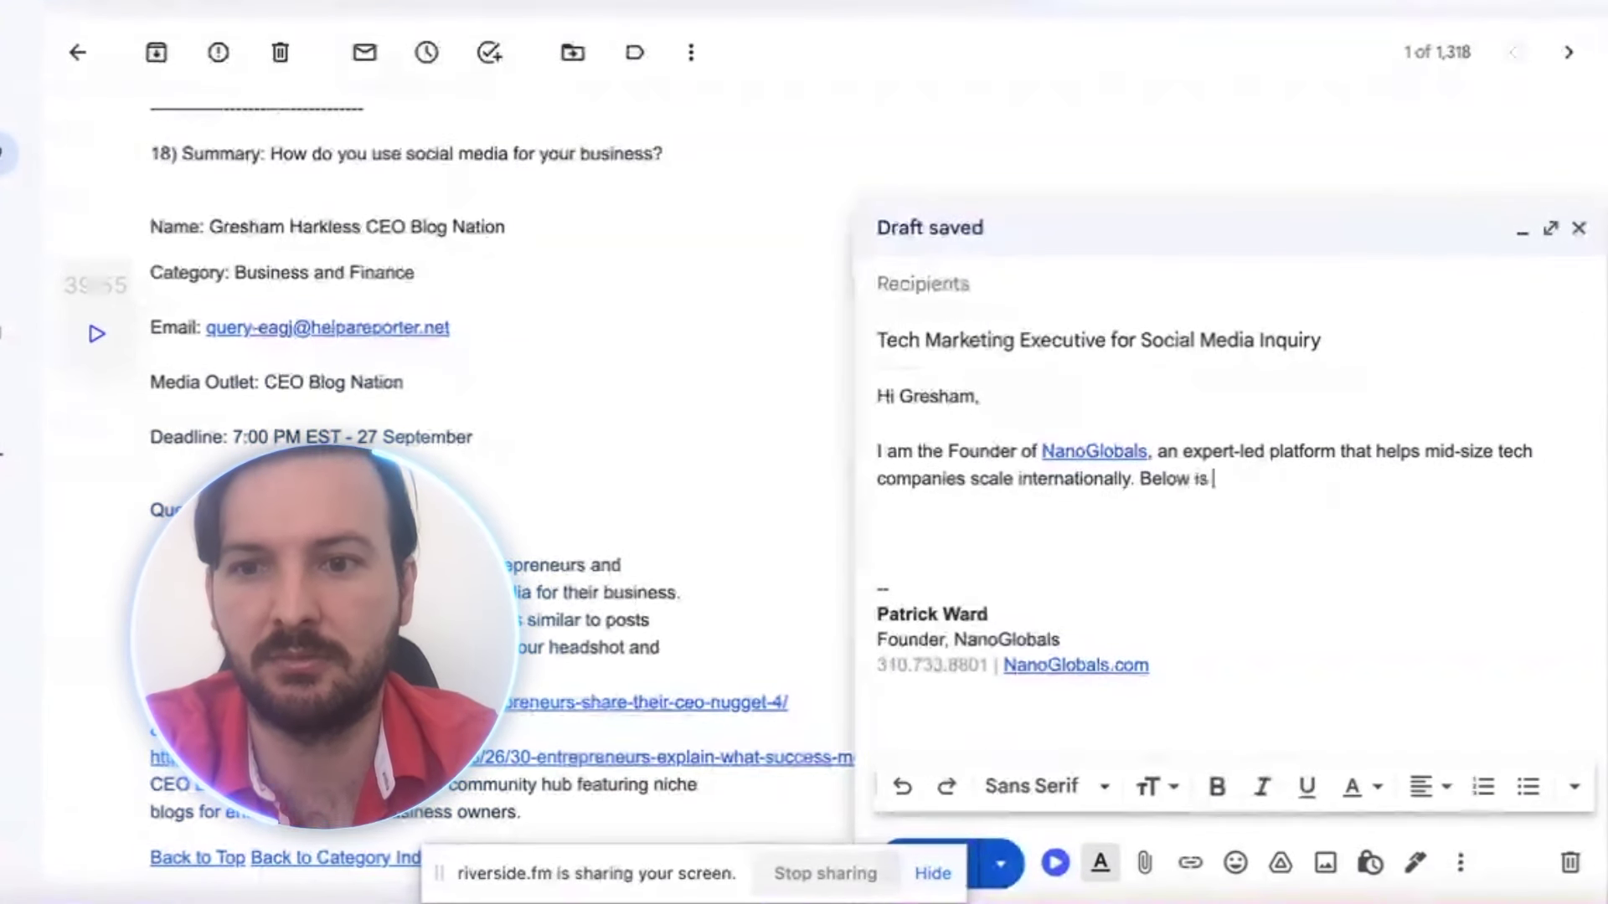
pyautogui.write(' my response to your questions')
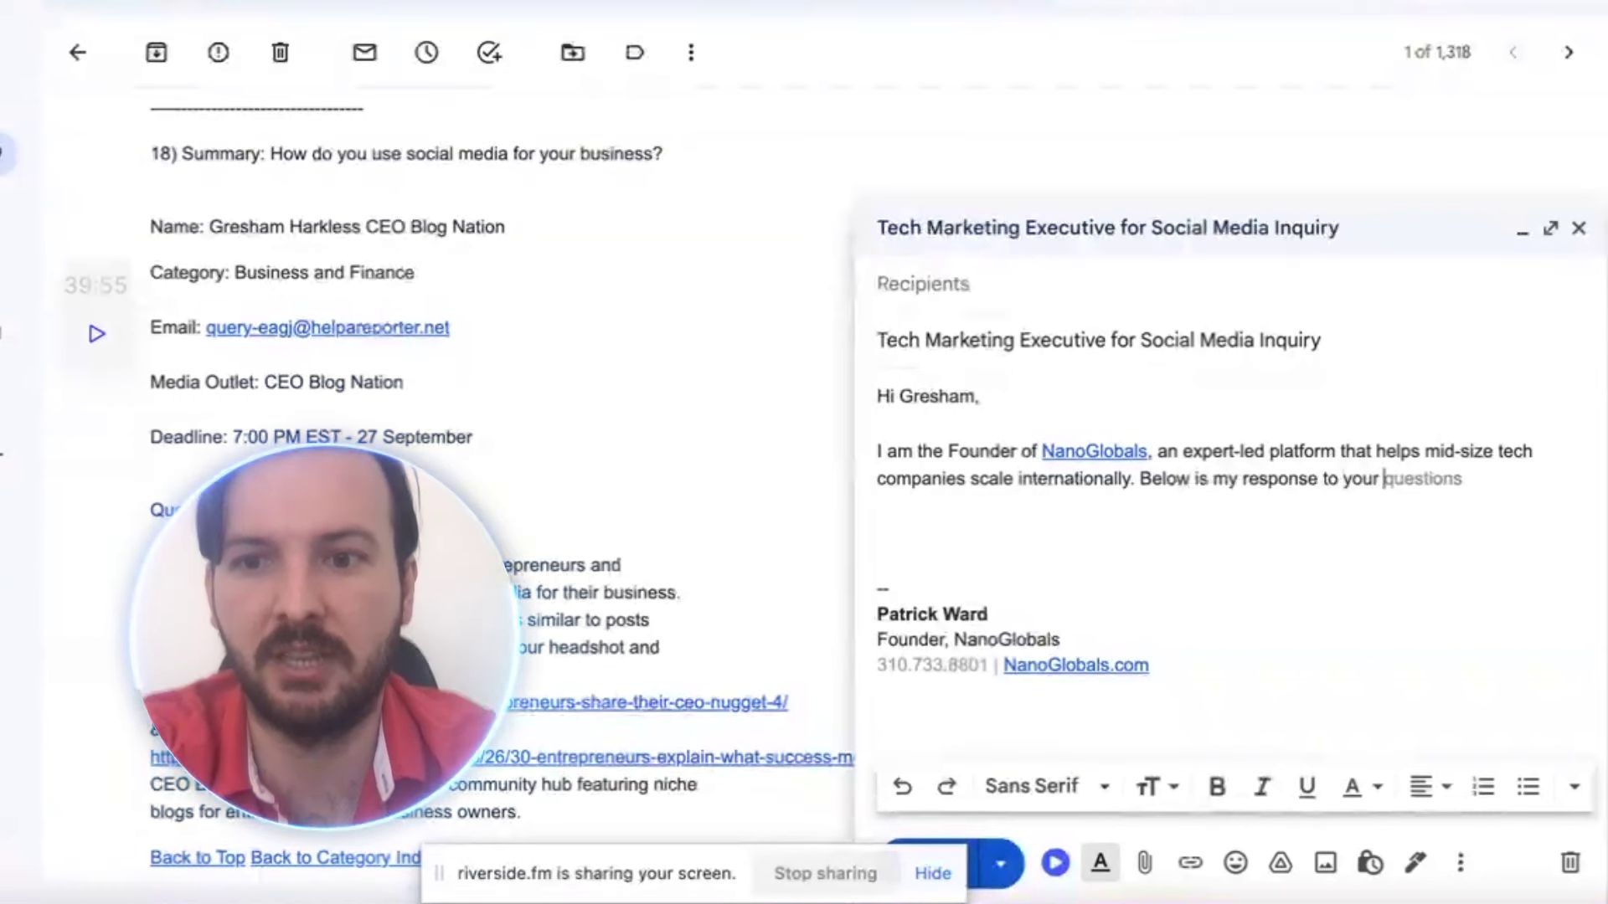
pyautogui.press('BackSpace')
pyautogui.press('BackSpace')
pyautogui.press('BackSpace')
pyautogui.press('BackSpace')
pyautogui.press('BackSpace')
pyautogui.press('BackSpace')
pyautogui.press('BackSpace')
pyautogui.press('BackSpace')
pyautogui.press('BackSpace')
pyautogui.write('inquiry')
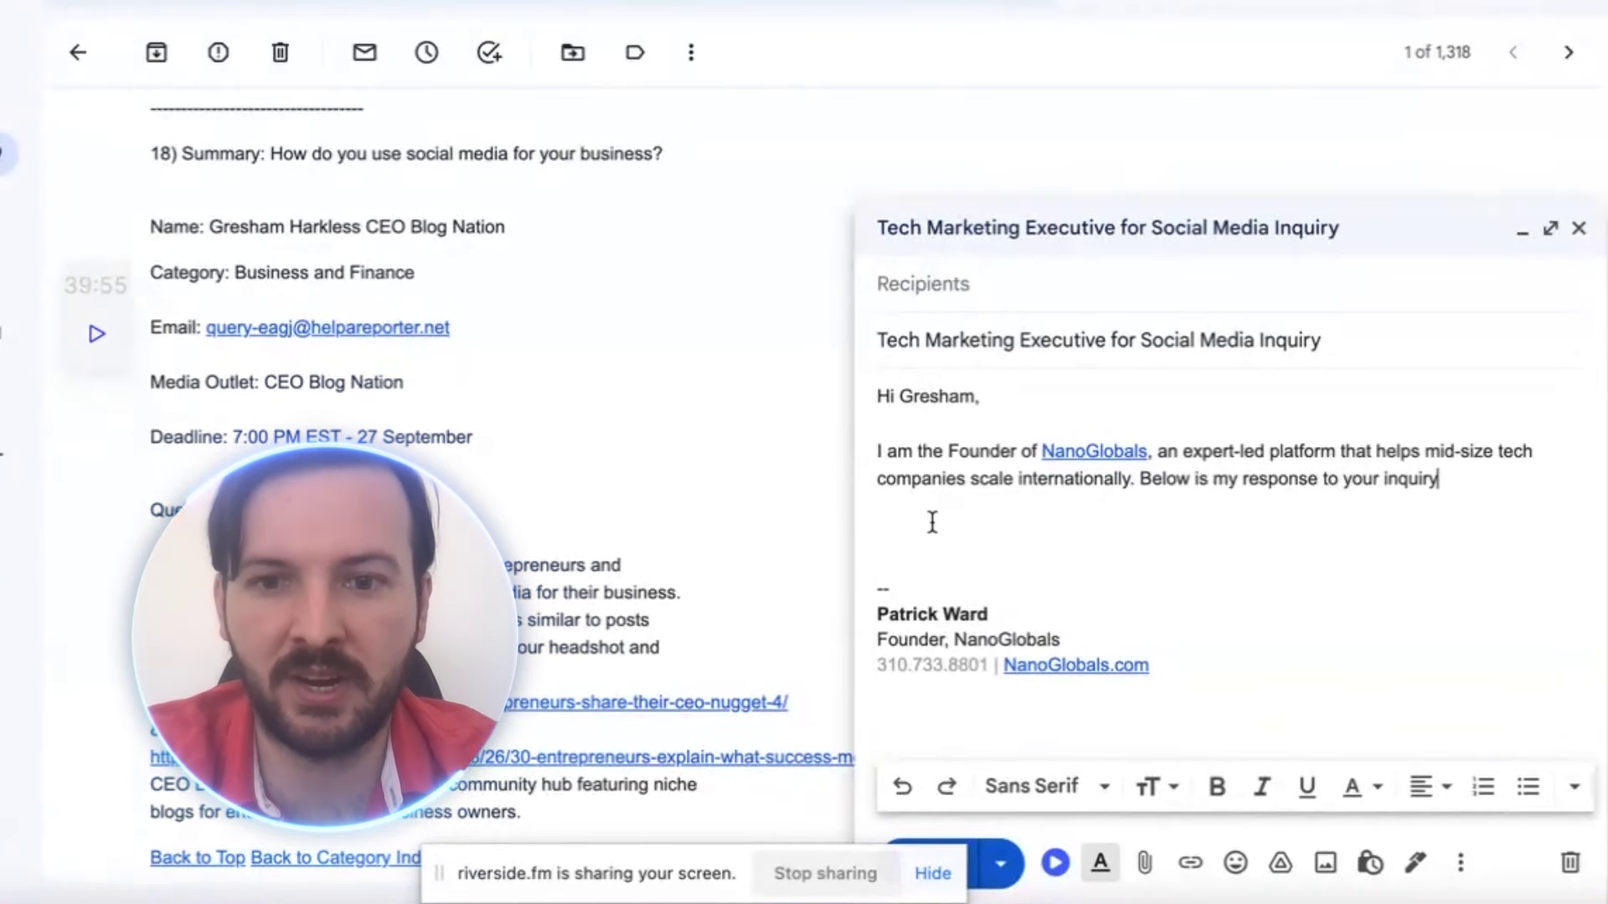
pyautogui.click(932, 523)
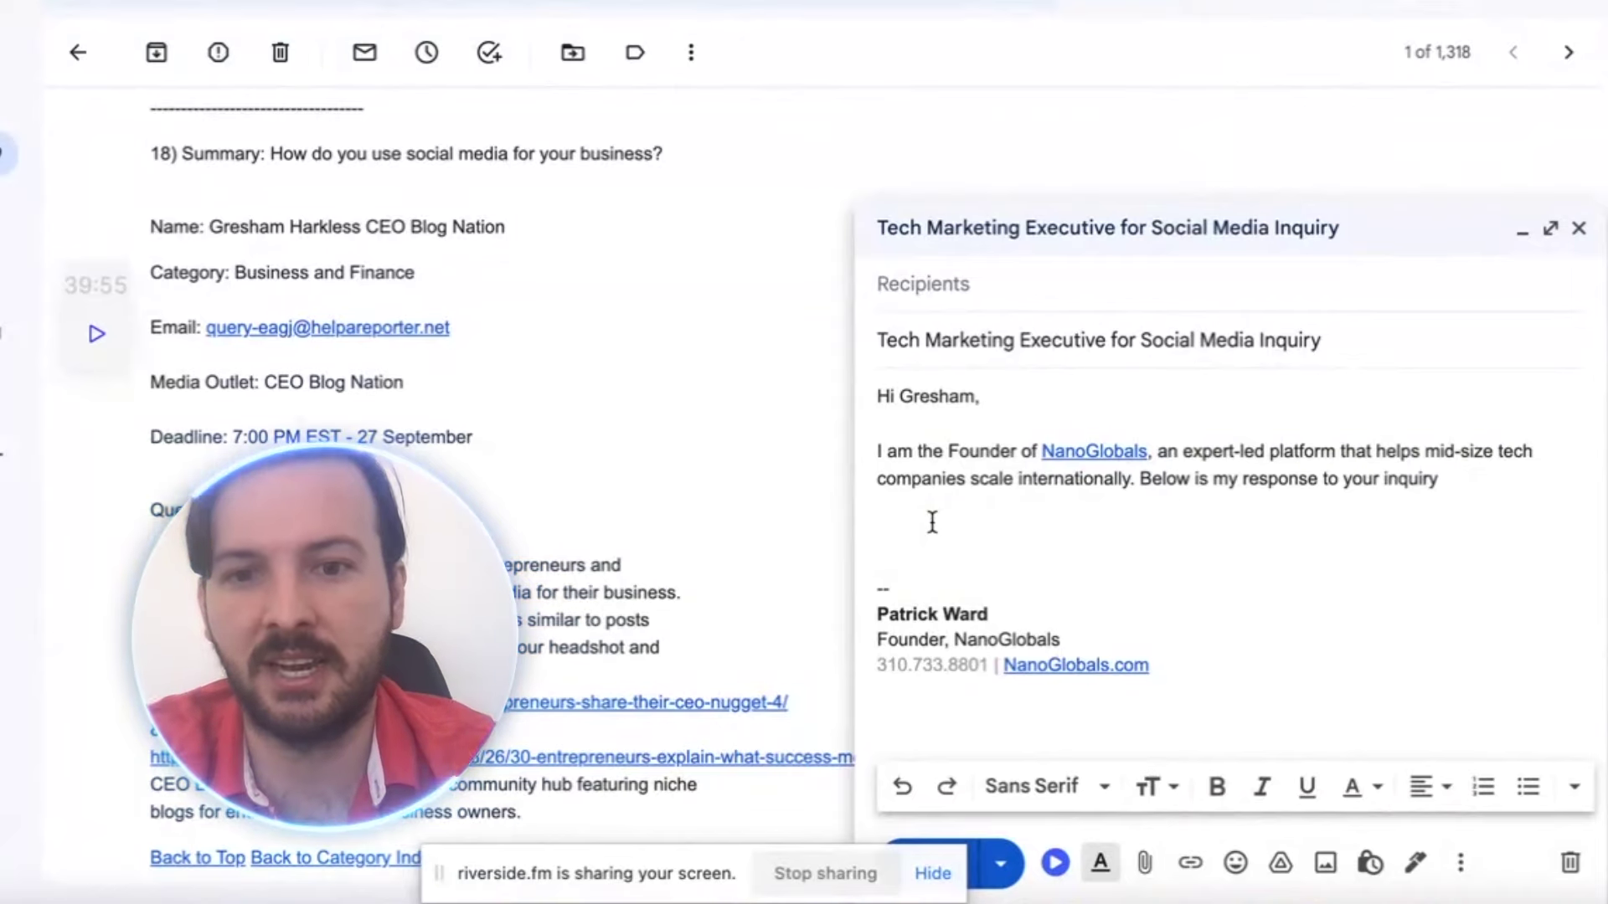
# Type 'Social media best benefit is for recruiting. Driving visitors to recruitment efforts ......' on the empty line
pyautogui.write('Soc')
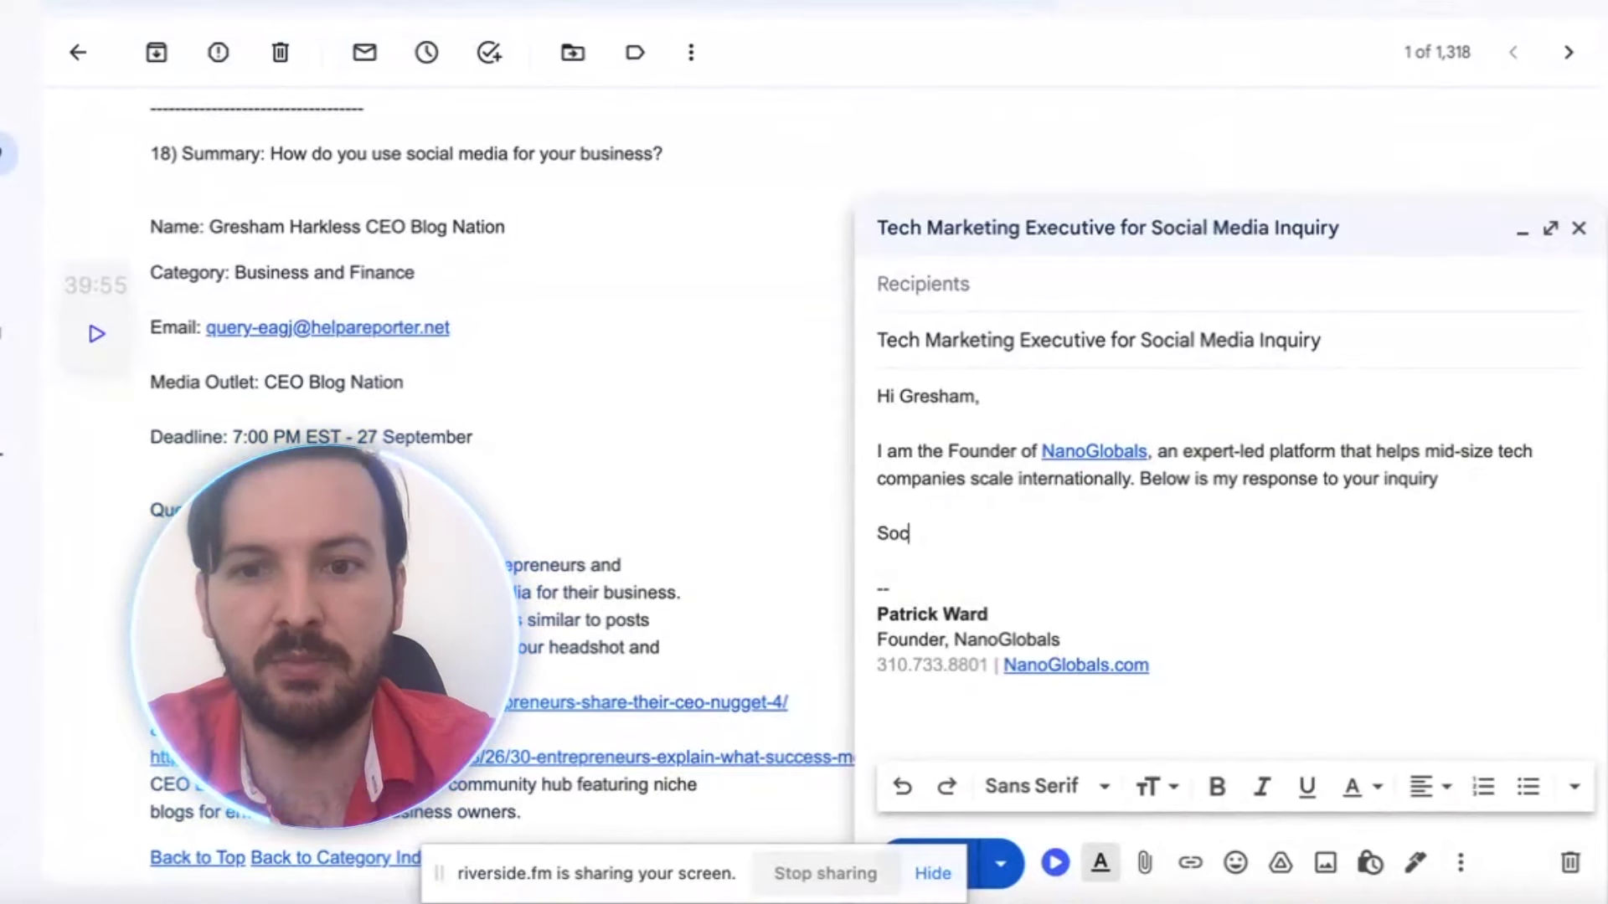
pyautogui.write('ial media is')
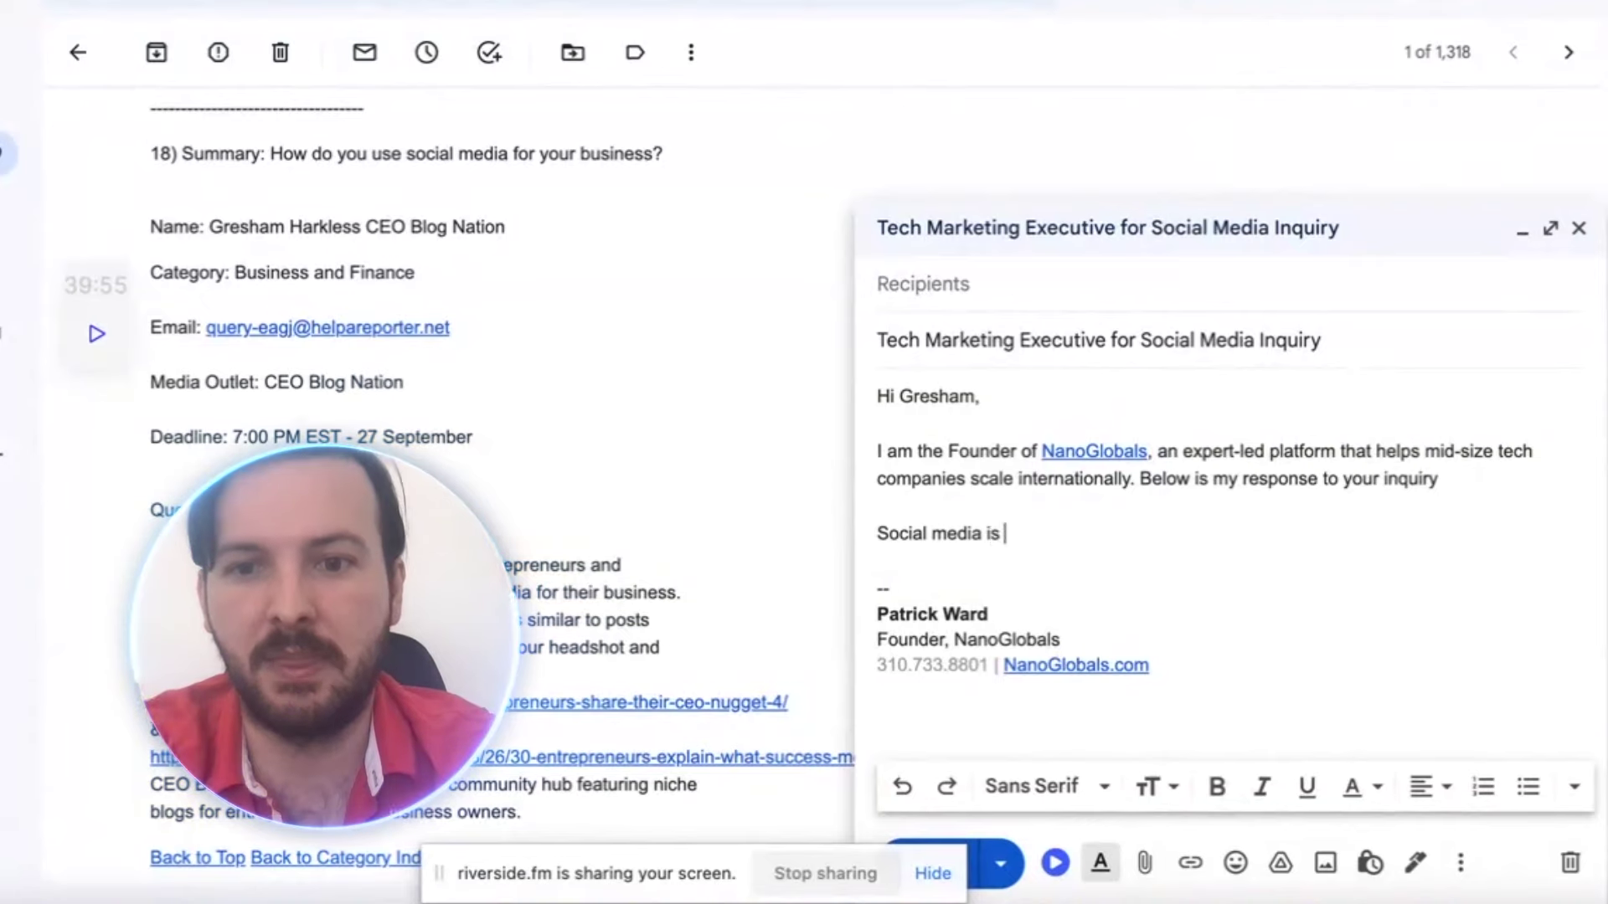
pyautogui.press('BackSpace')
pyautogui.press('BackSpace')
pyautogui.write('best benef')
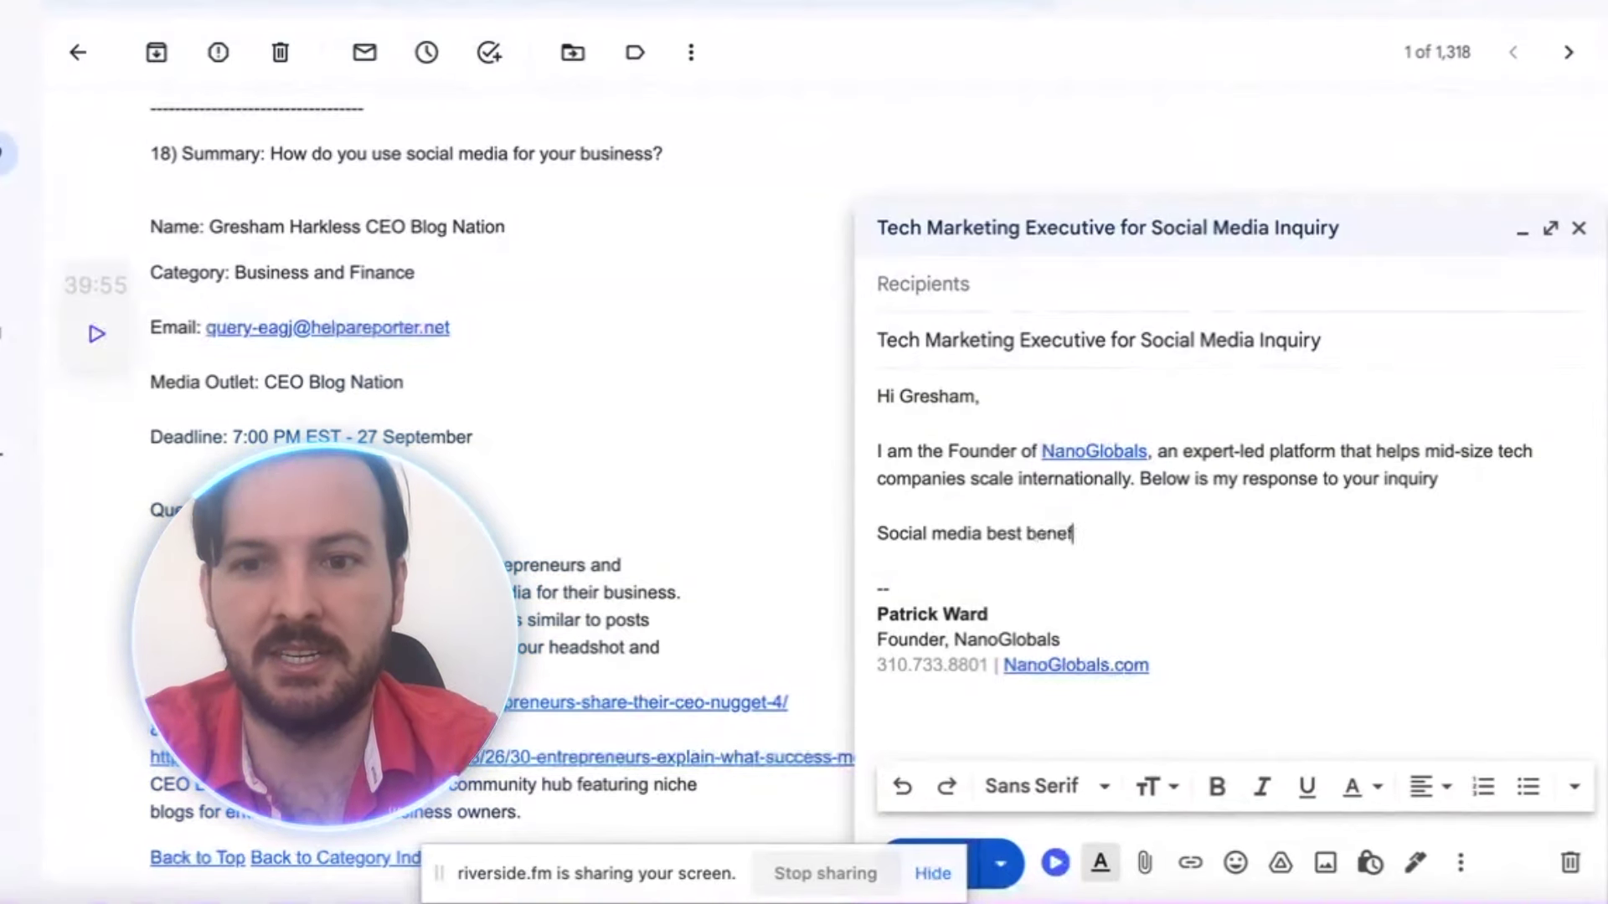
pyautogui.write('it is for recruiting. ')
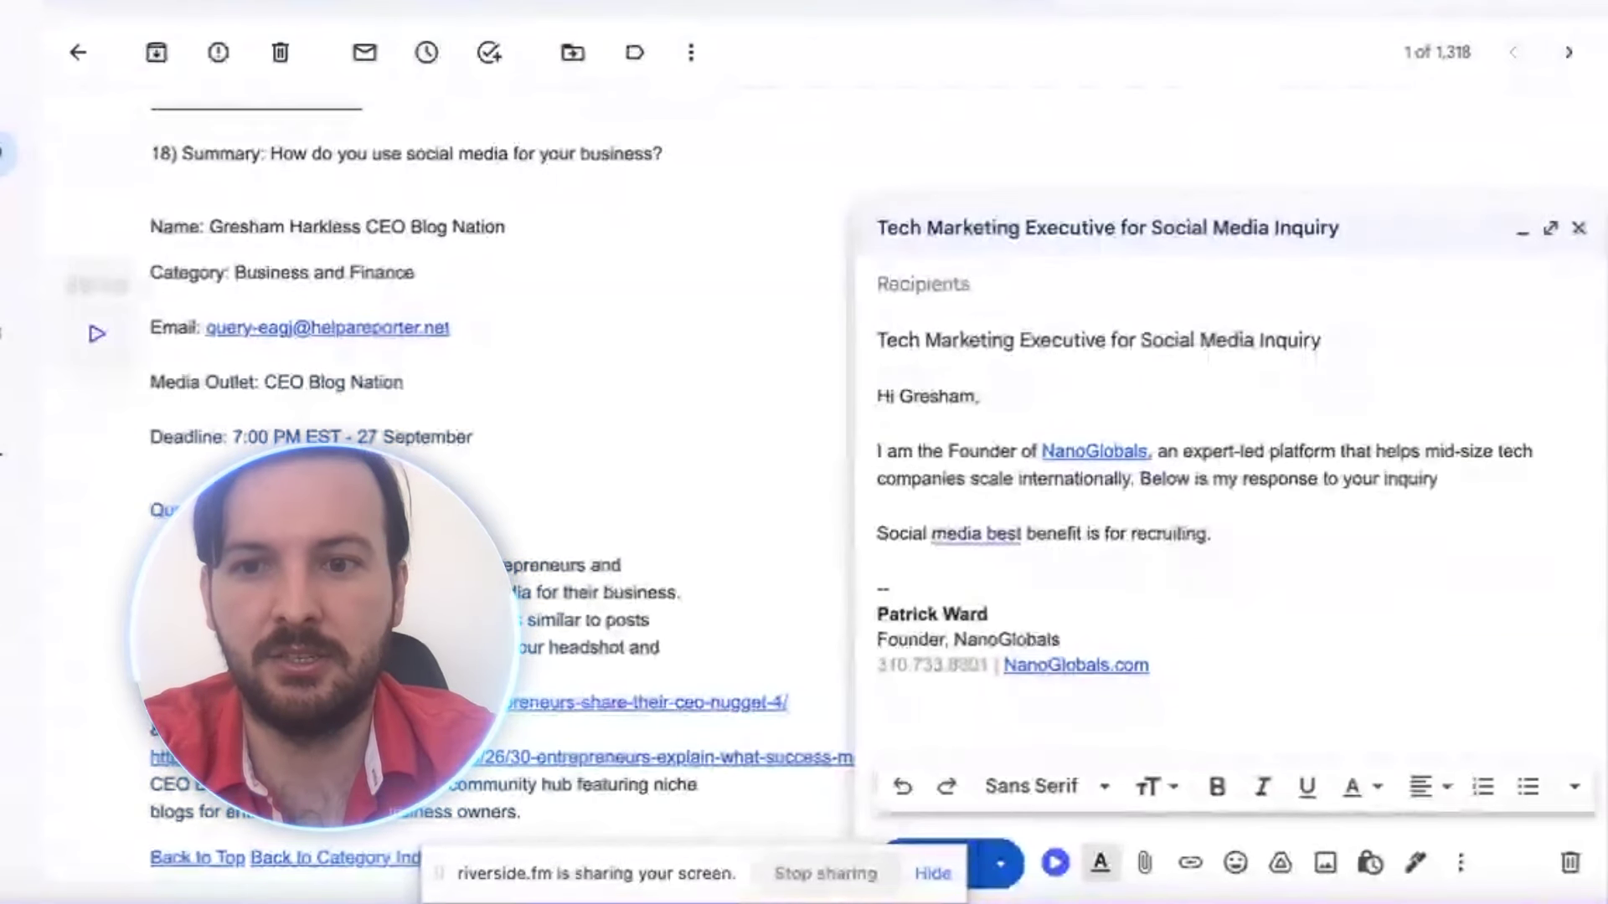
pyautogui.write('Driving')
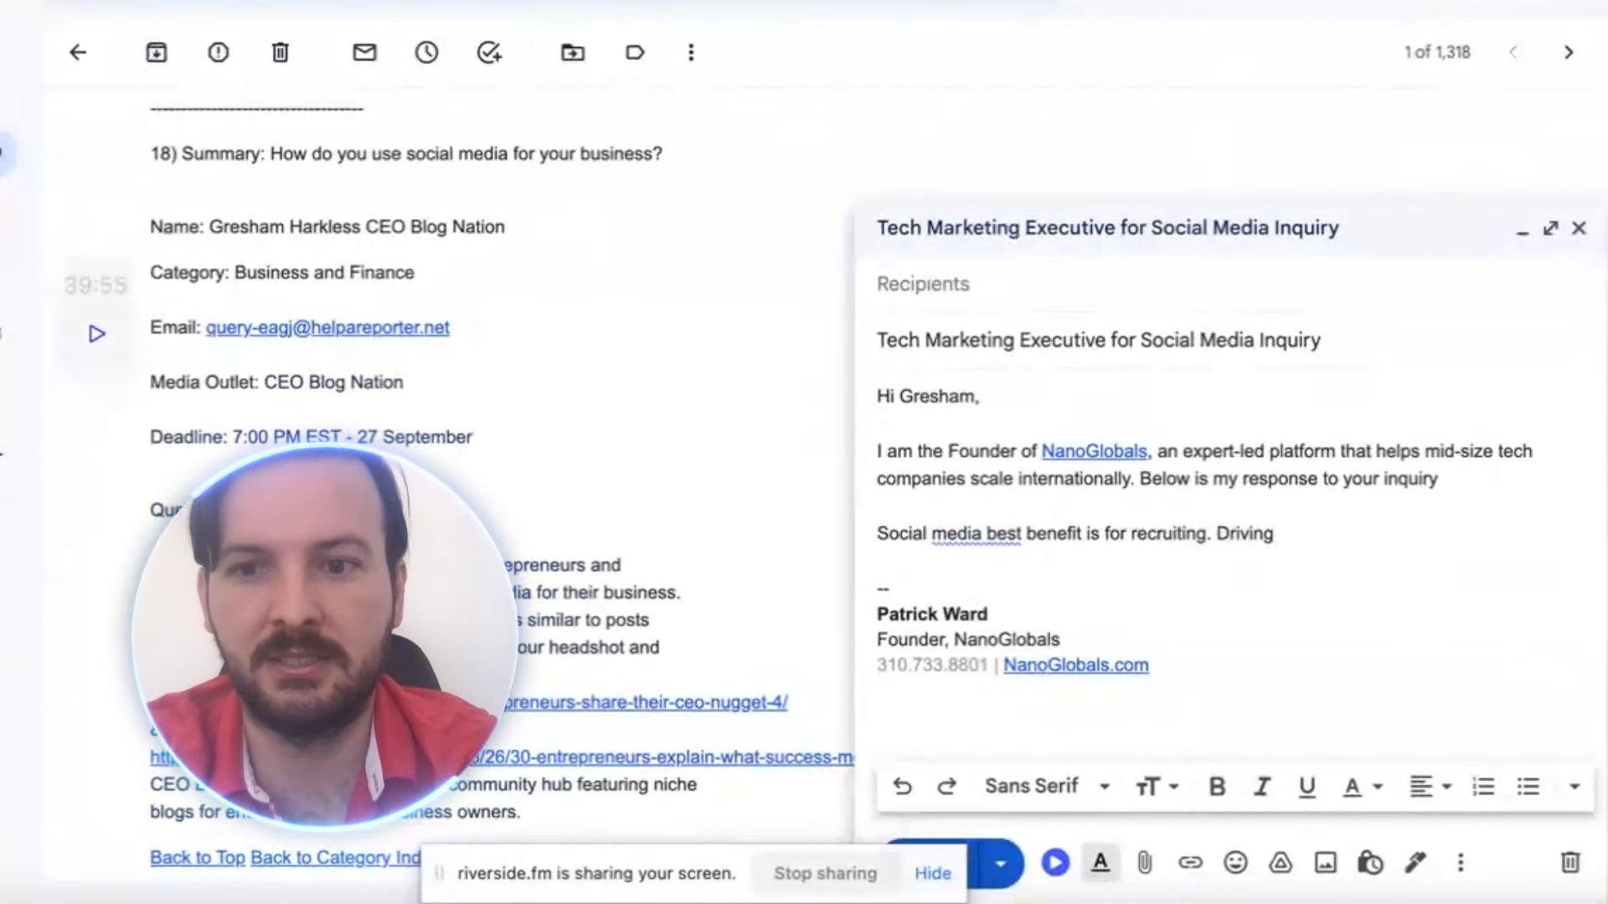
pyautogui.write(' visitors to ')
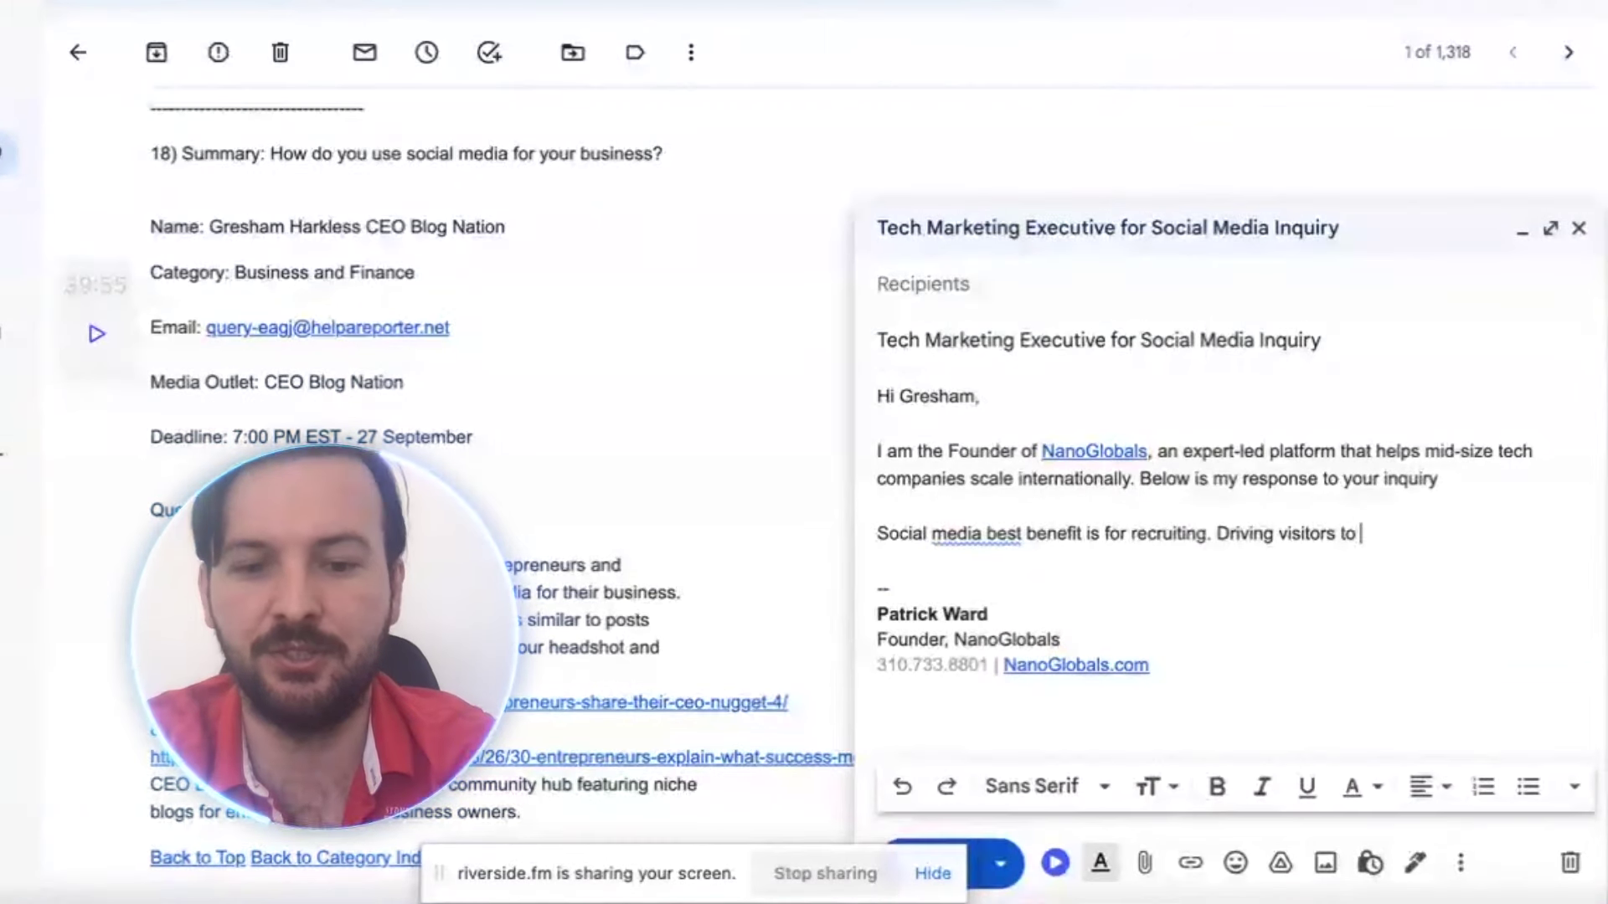
pyautogui.write('recruitme')
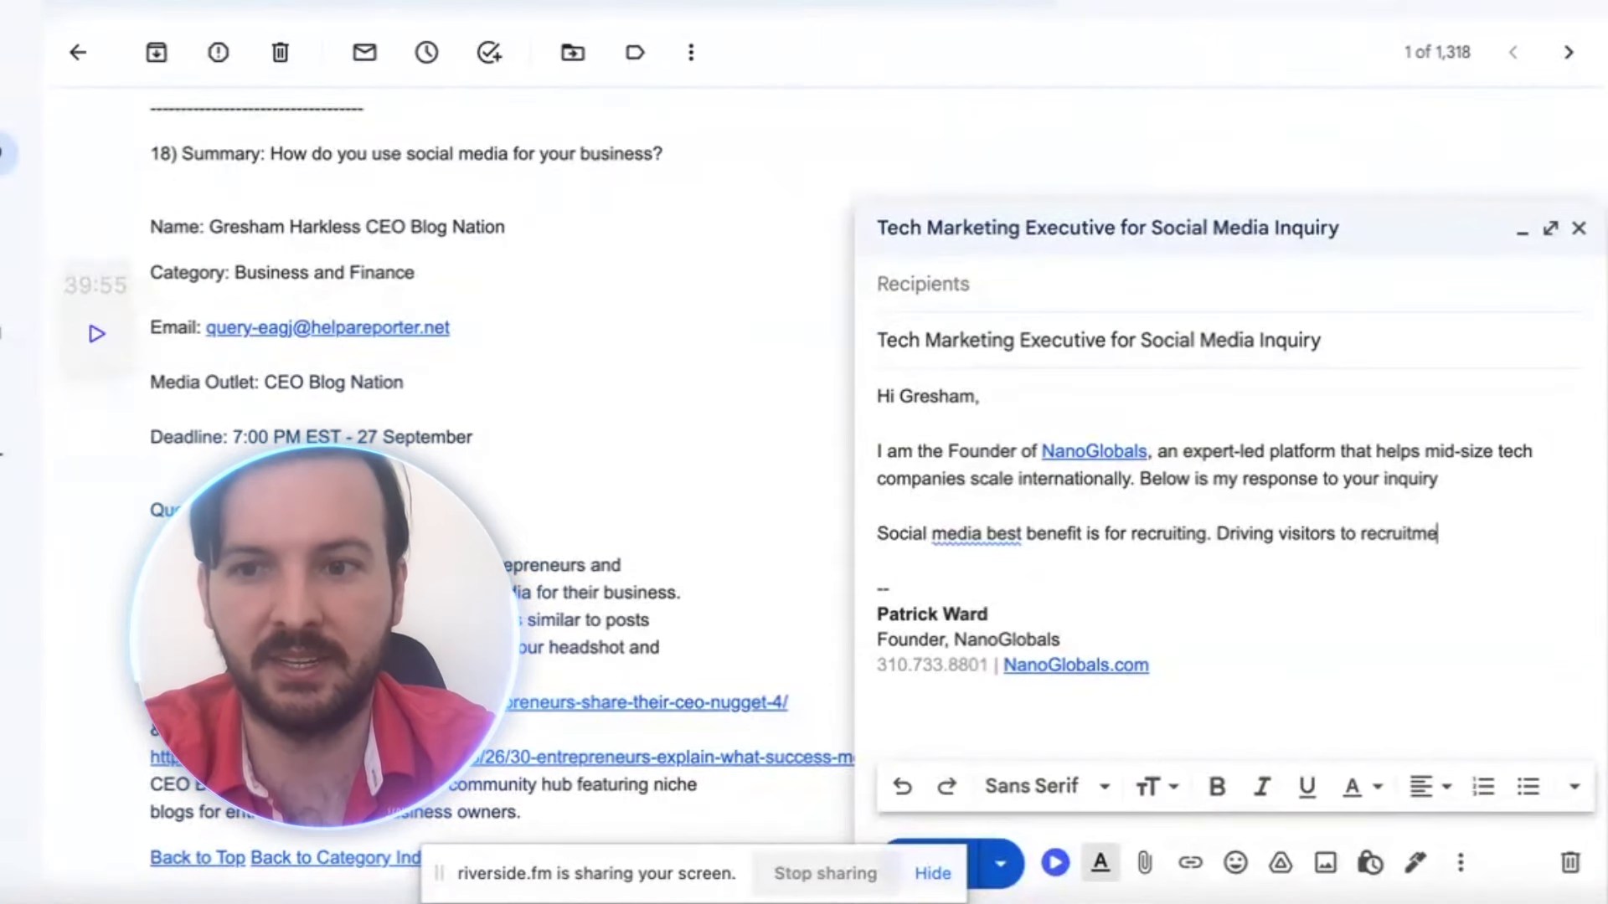
pyautogui.write('nt efforts ')
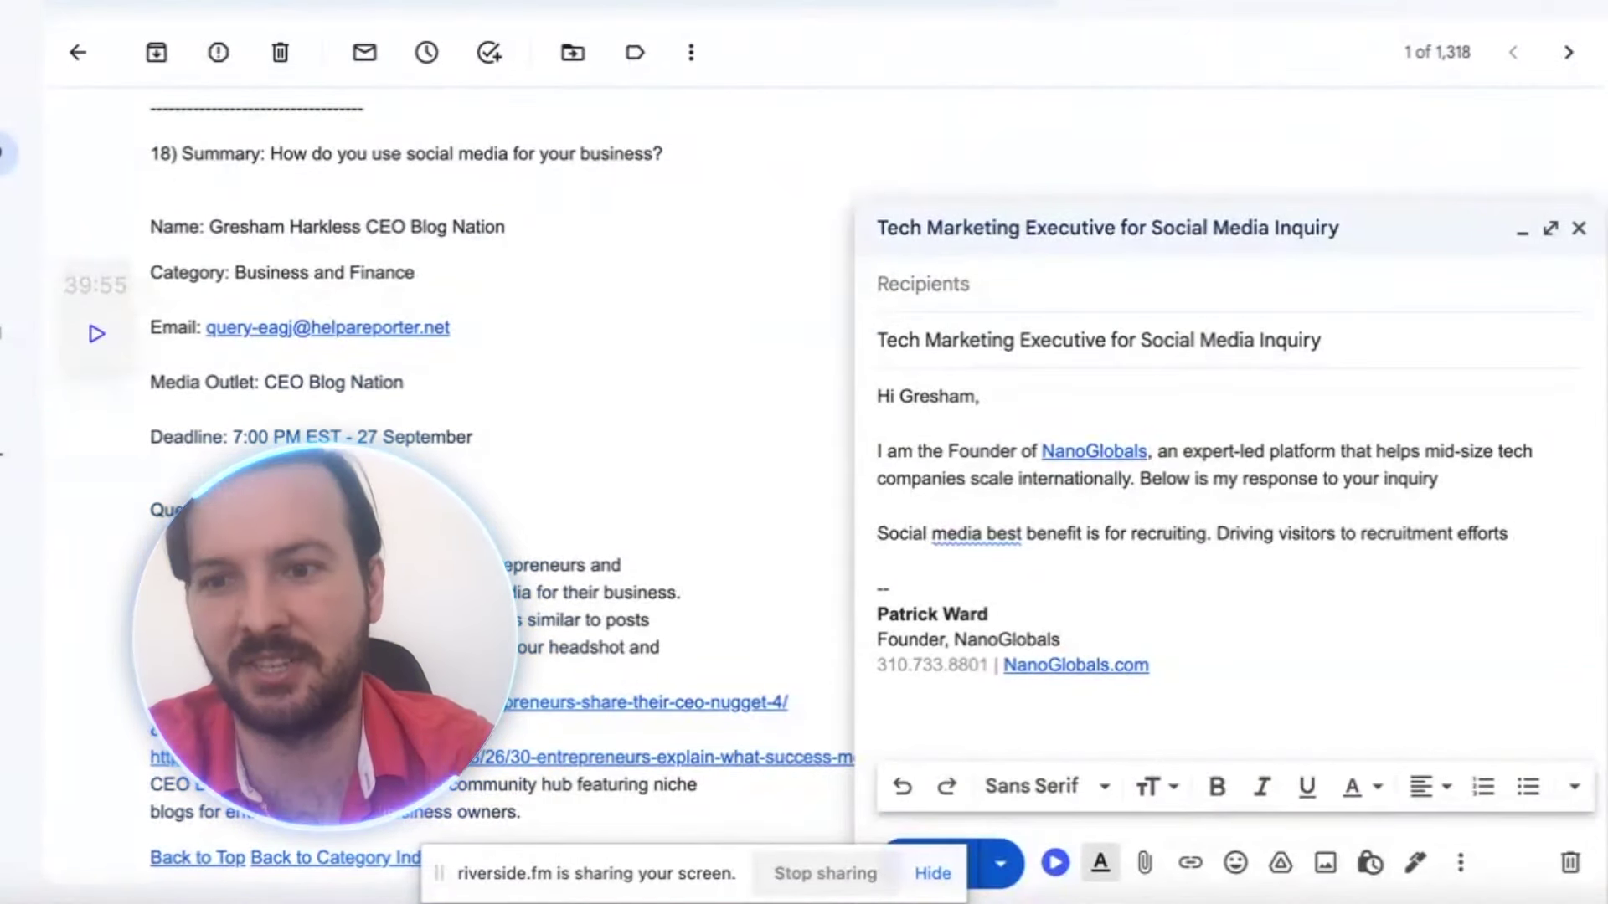
pyautogui.write('......')
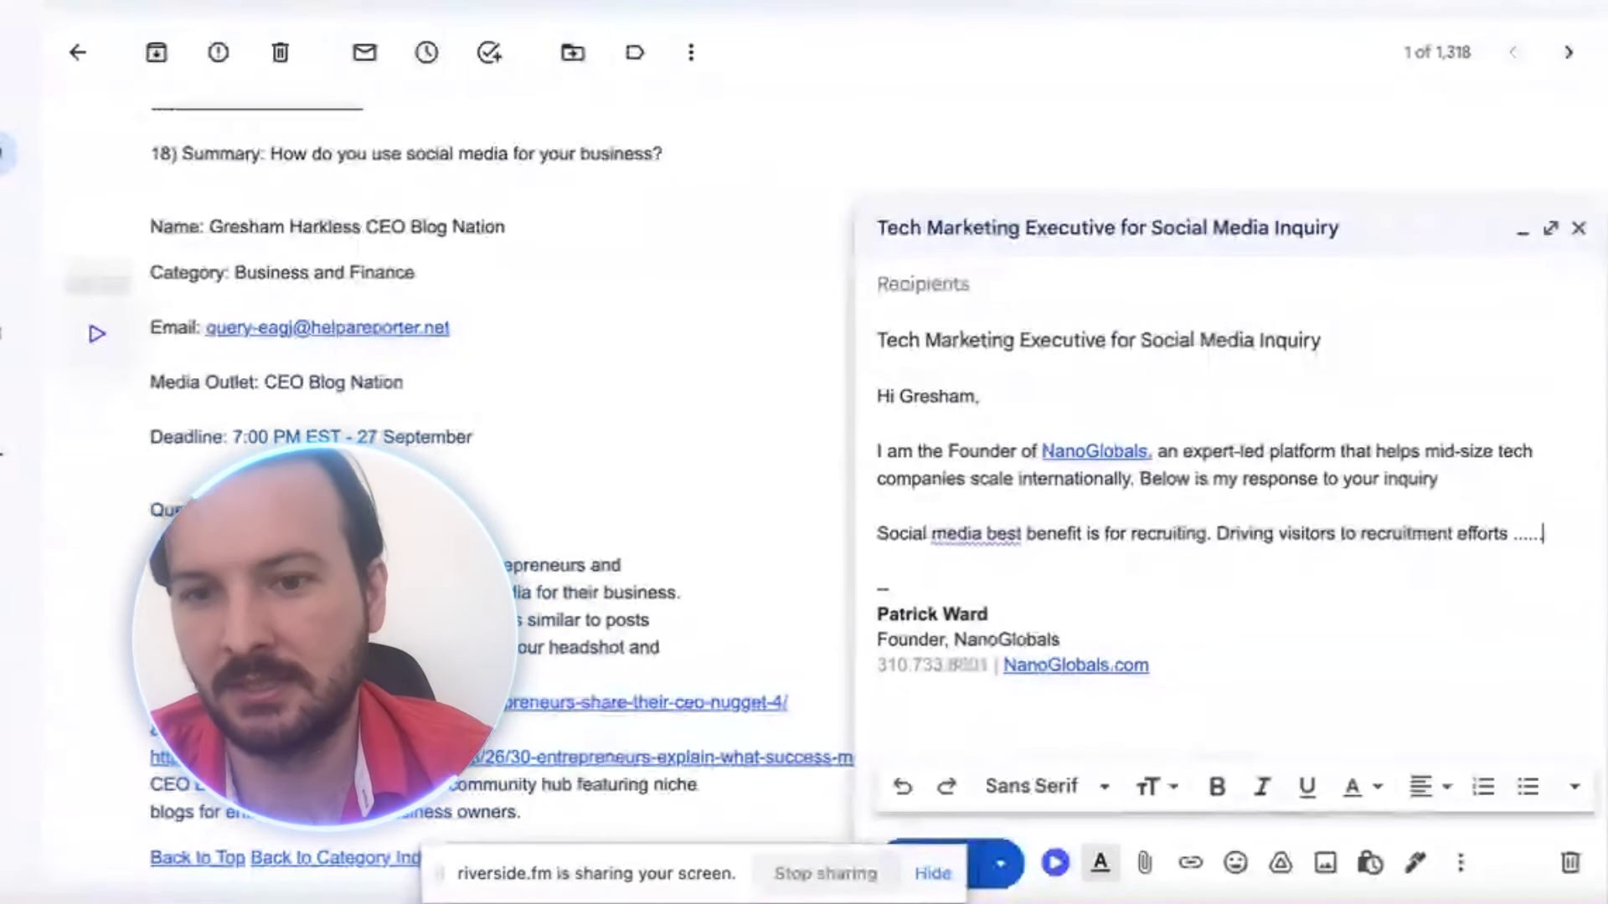
# Italicize the social media recruiting sentence and add blank lines after it
pyautogui.moveTo(880, 533); pyautogui.dragTo(1555, 534)
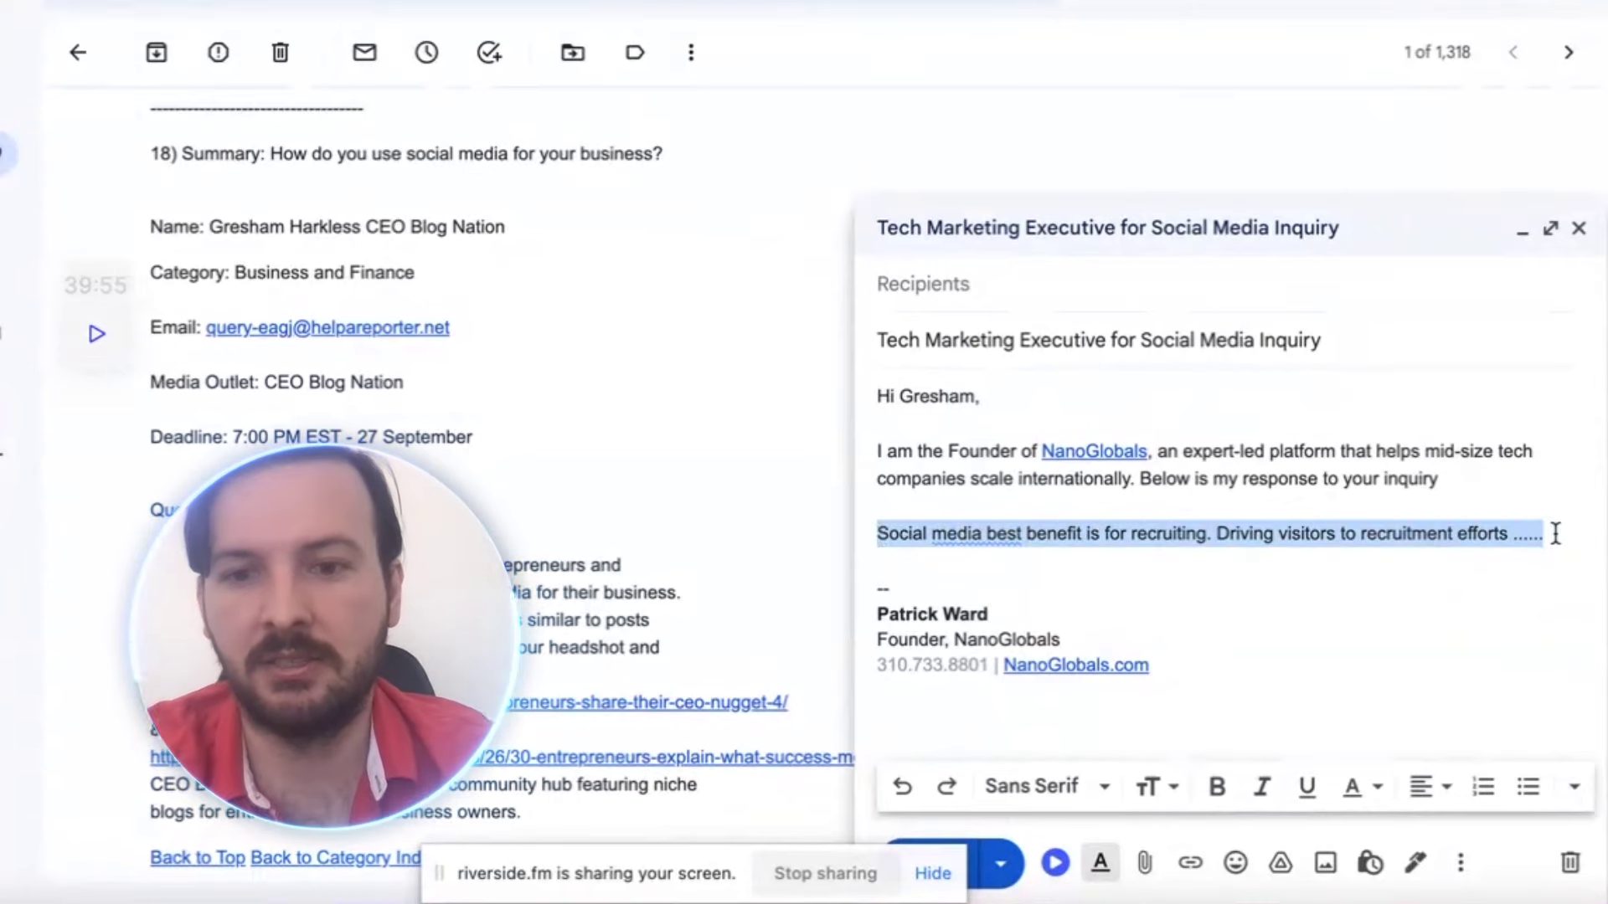
pyautogui.hotkey('ctrl', 'i')
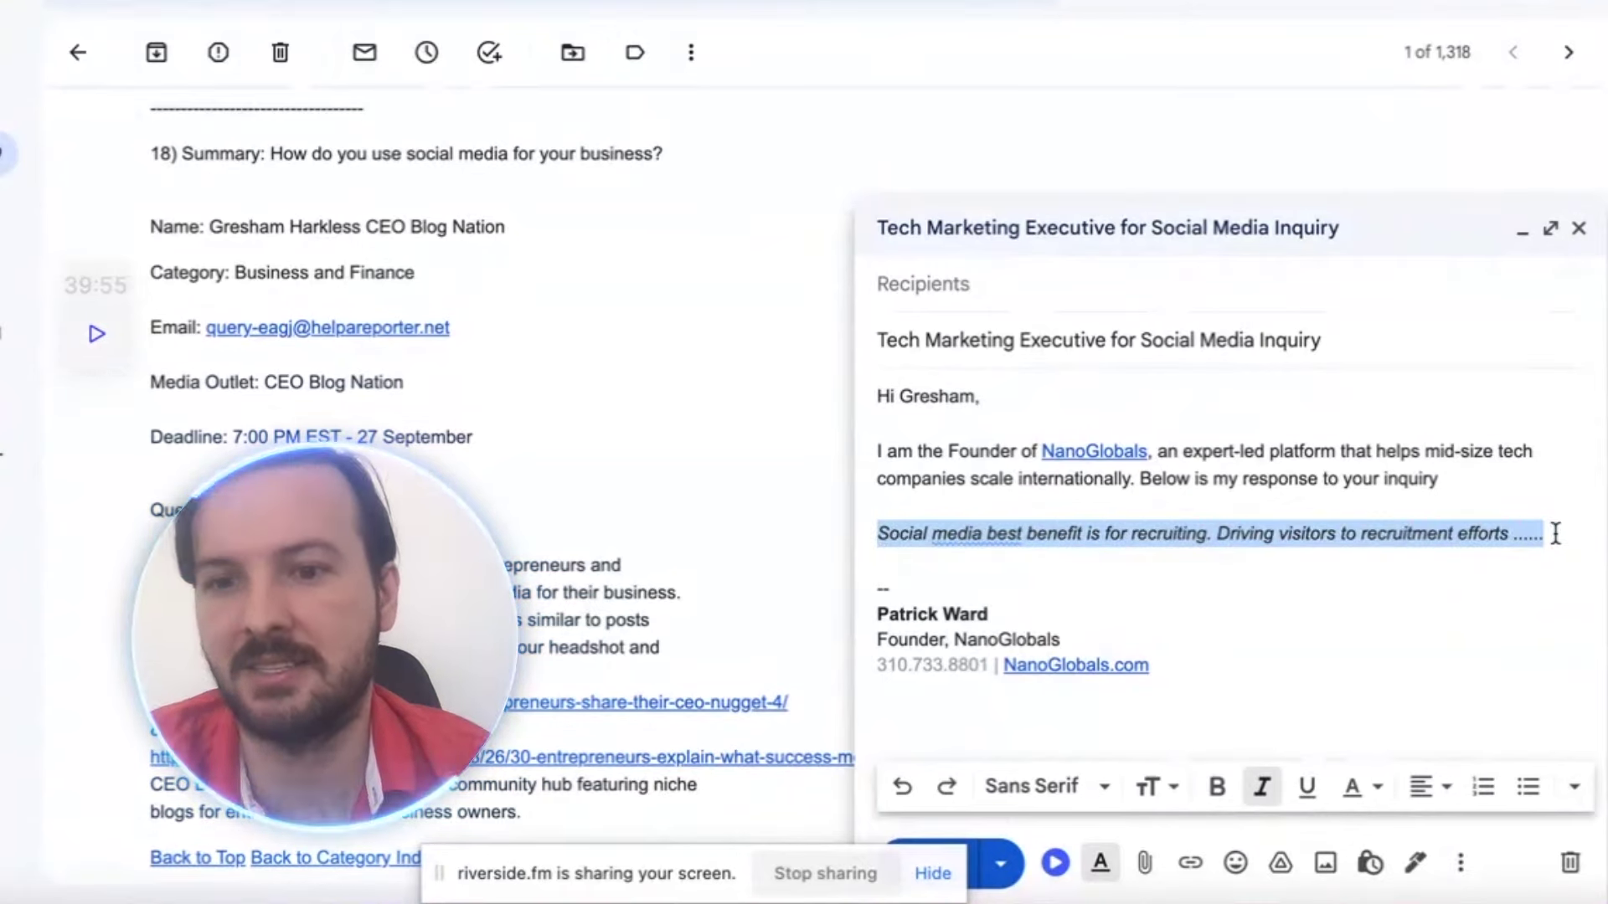
pyautogui.click(1555, 533)
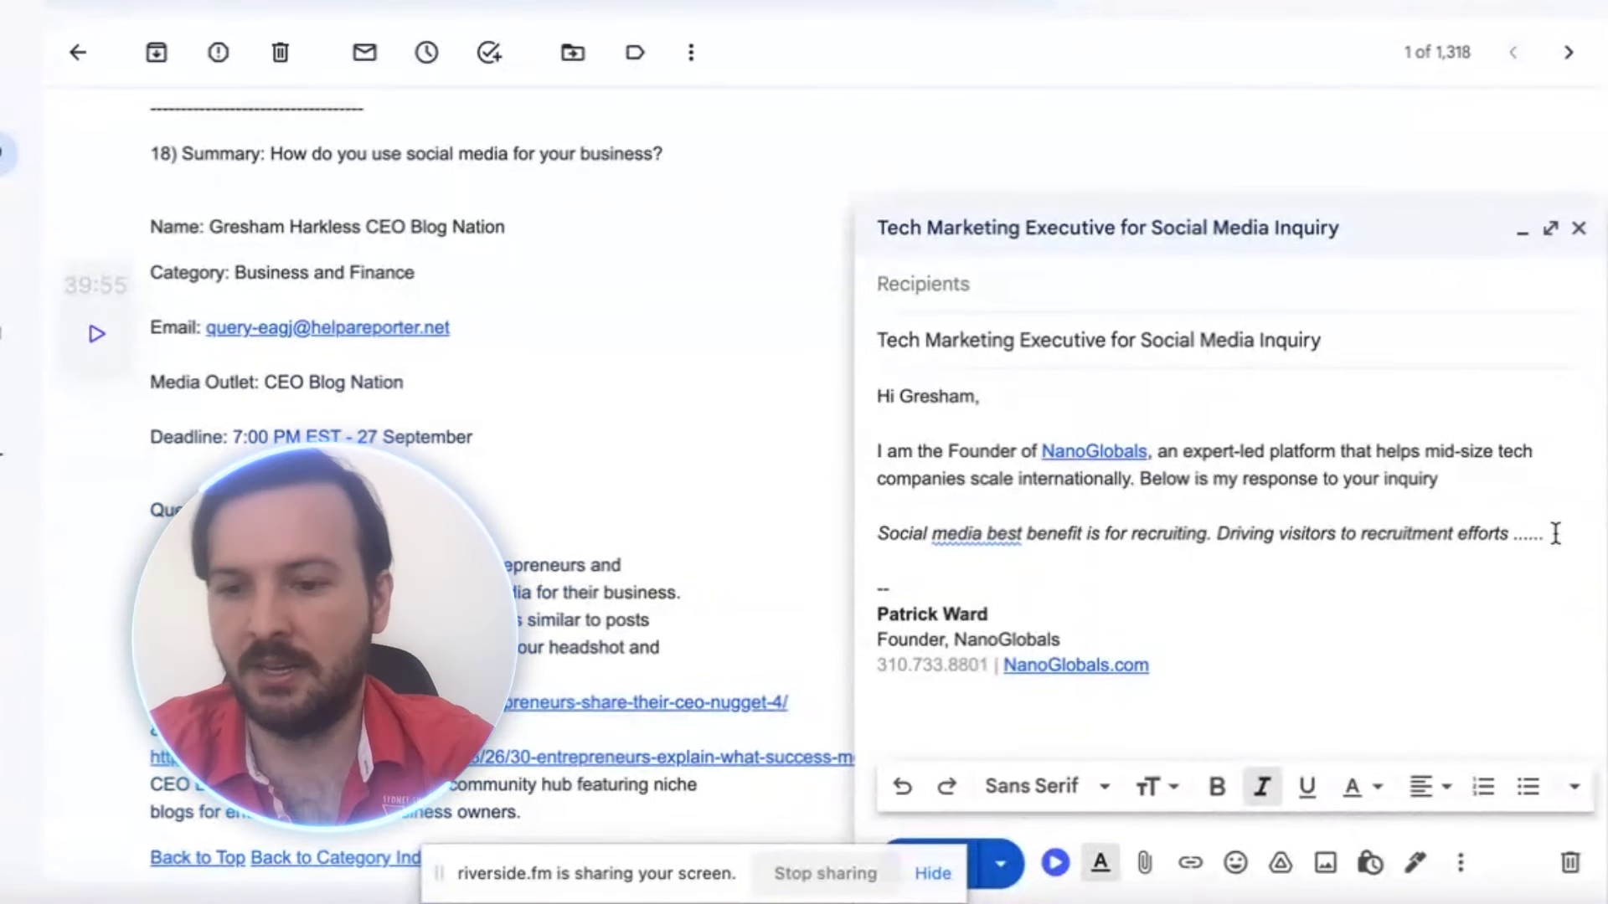
pyautogui.press('Return')
pyautogui.press('Return')
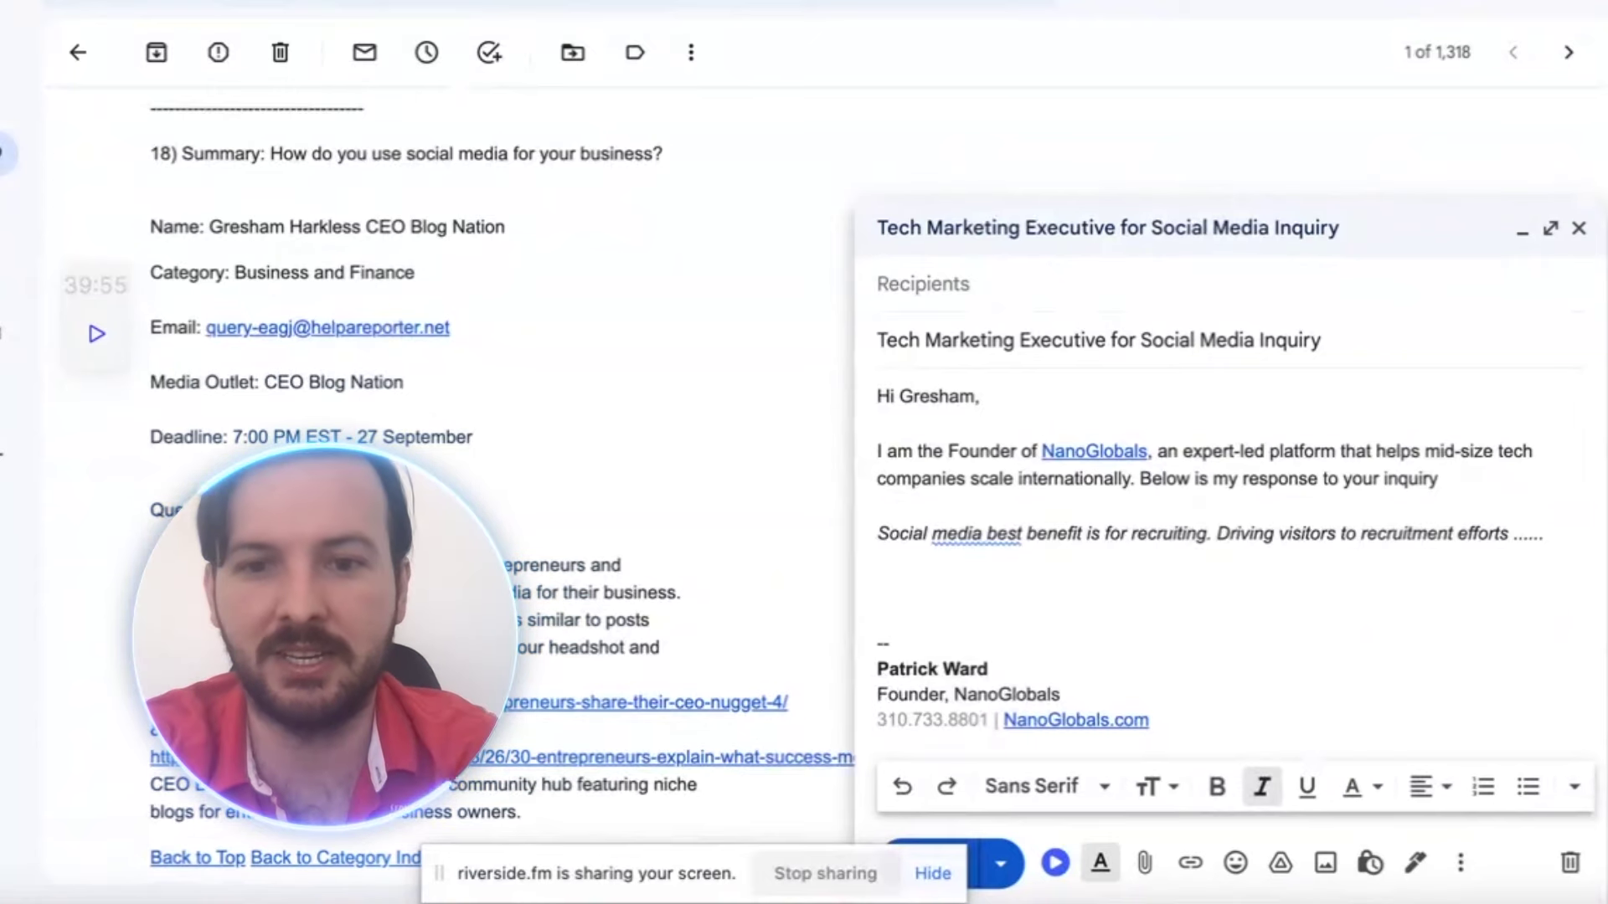
# In non-italic text, write the closing offer to discuss leveraging social media, with the sender's phone and e-mail
pyautogui.write('If you')
pyautogui.press('BackSpace')
pyautogui.press('BackSpace')
pyautogui.press('BackSpace')
pyautogui.press('BackSpace')
pyautogui.press('BackSpace')
pyautogui.press('BackSpace')
pyautogui.hotkey('ctrl', 'i')
pyautogui.write('If')
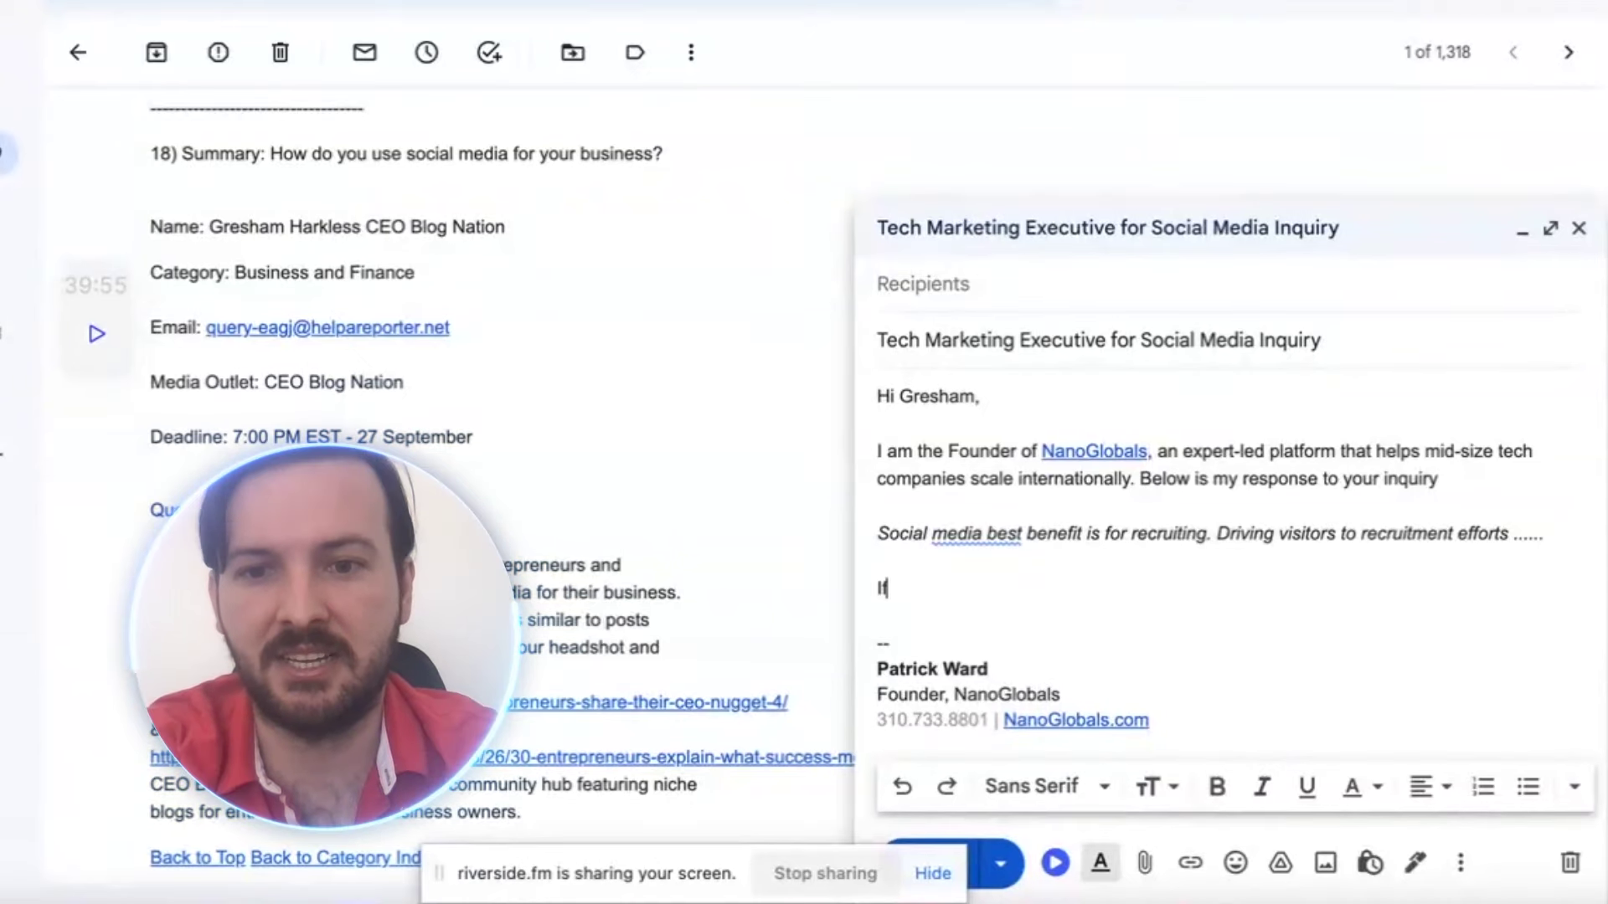
pyautogui.write(' you would like to ')
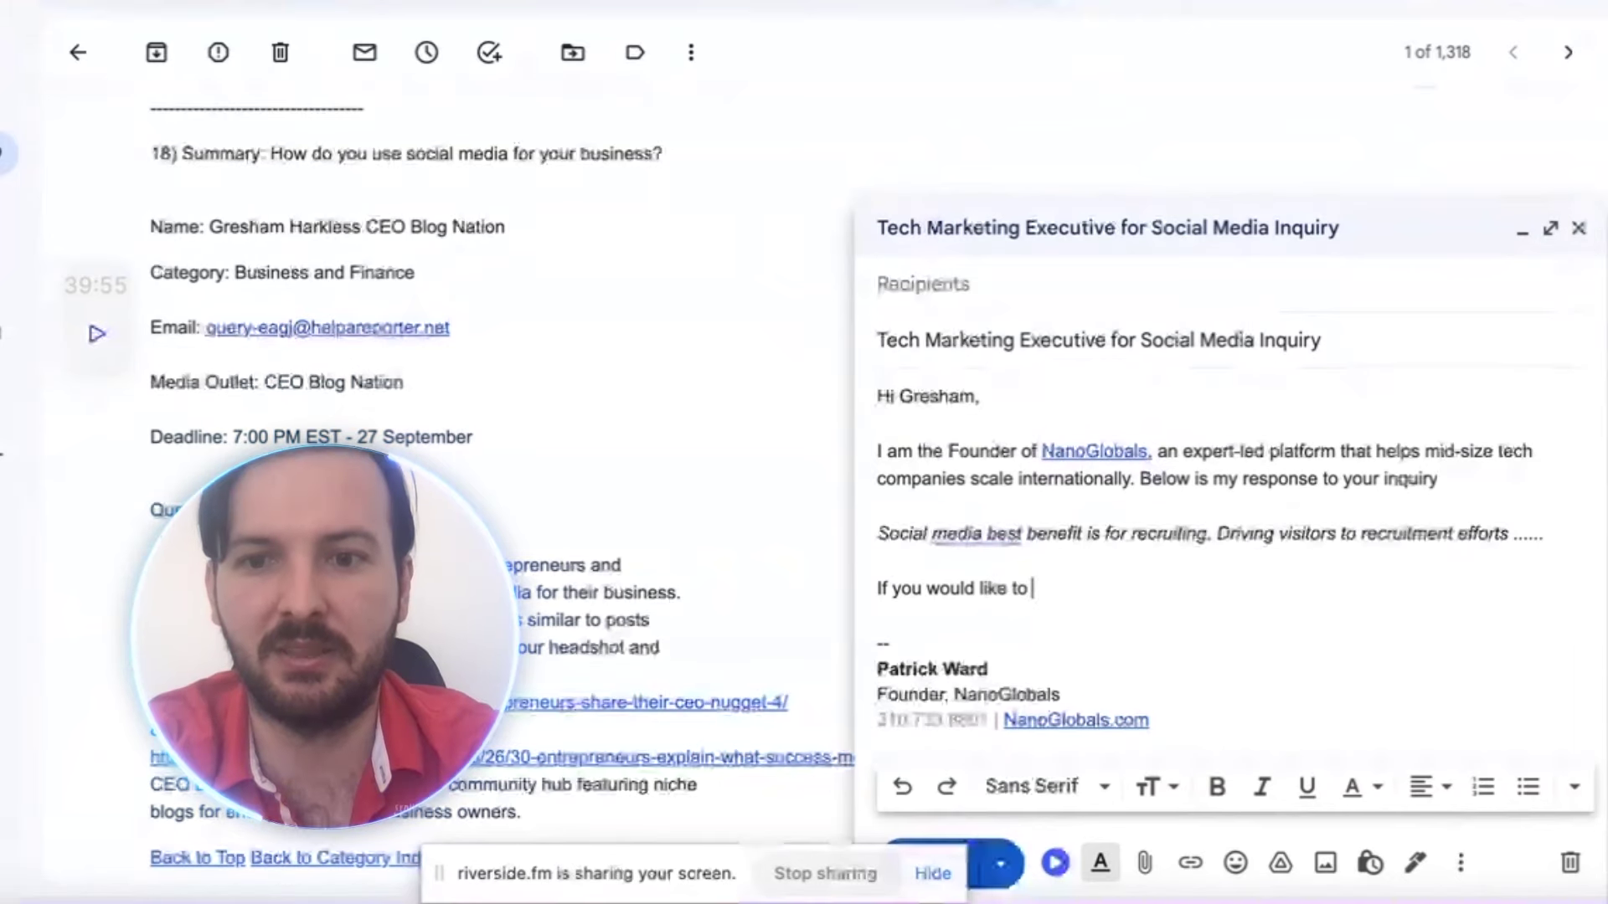
pyautogui.write('speak with me more on leveraging social media')
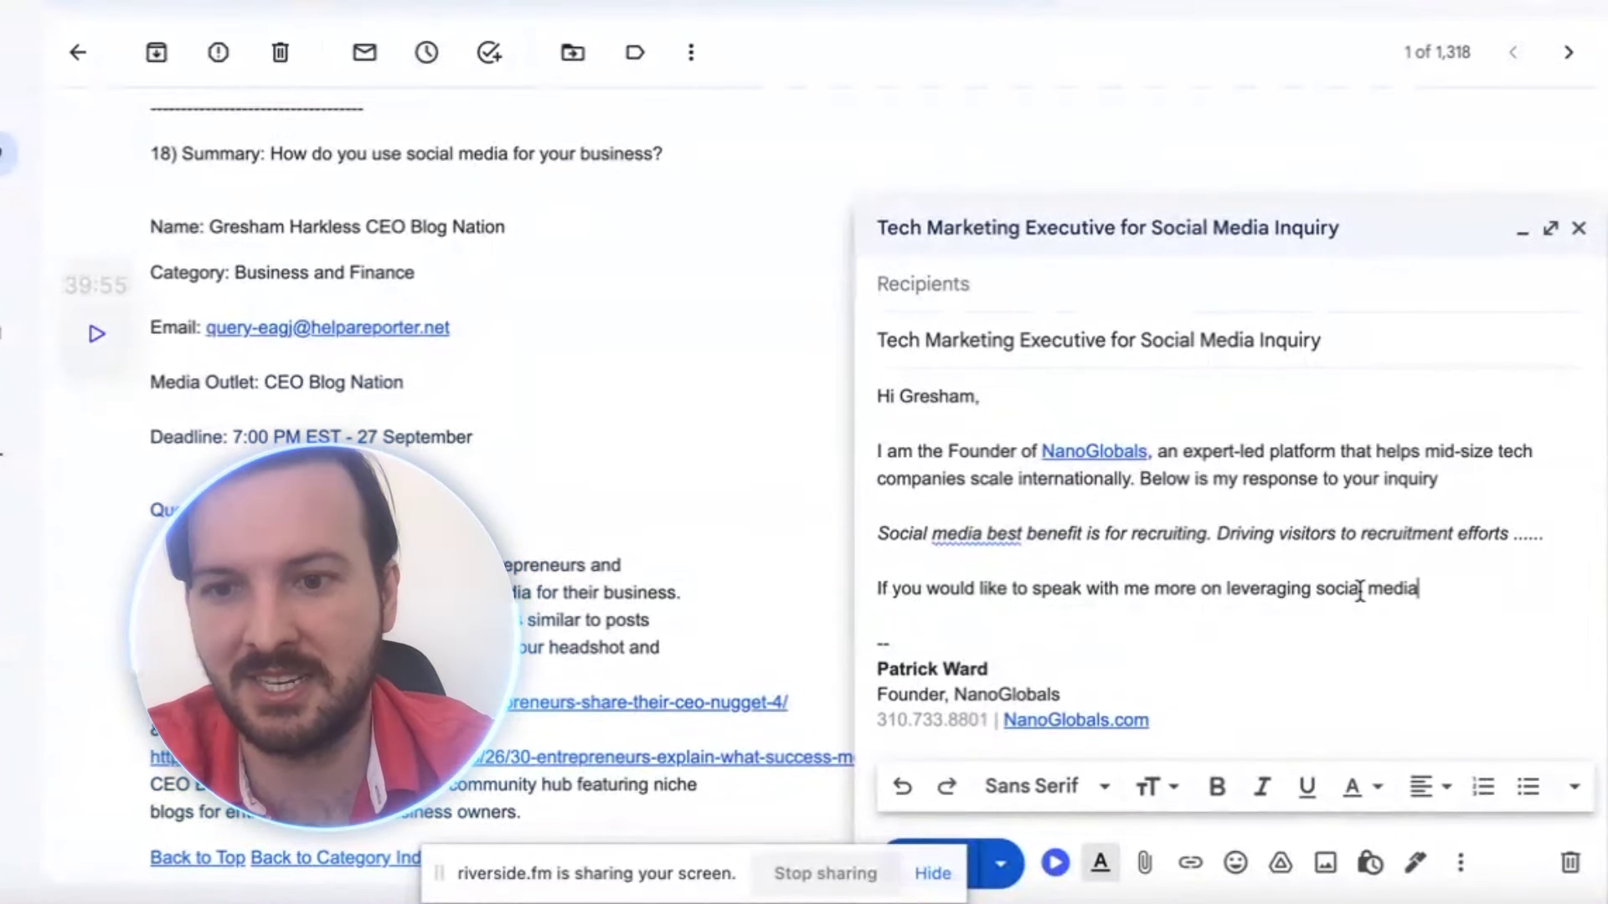
pyautogui.moveTo(1227, 589); pyautogui.dragTo(1435, 593)
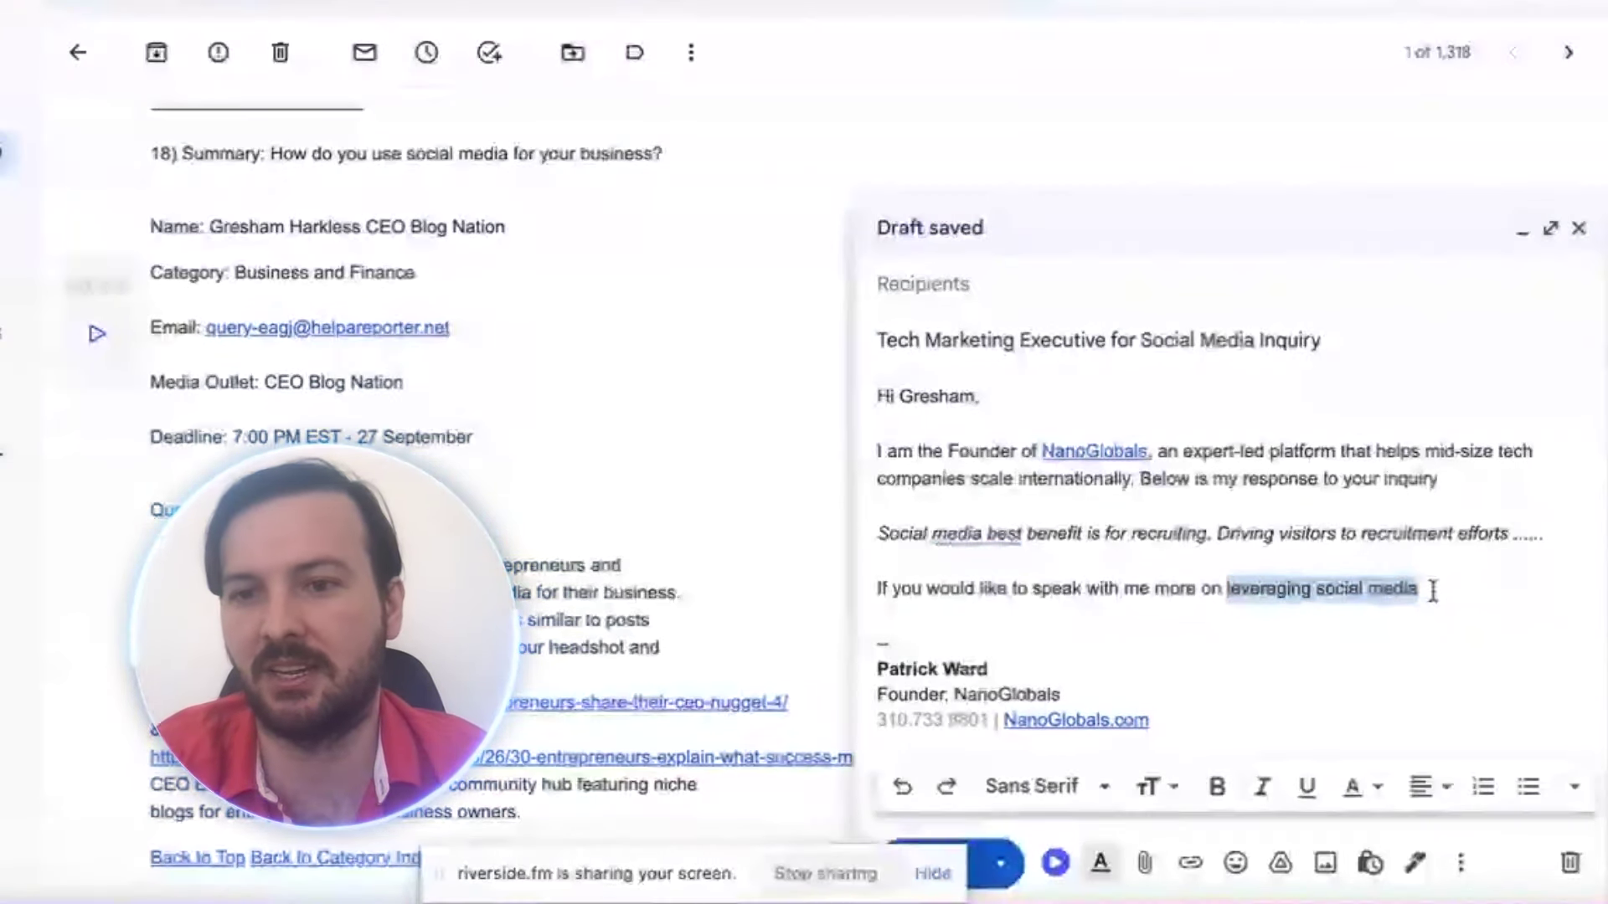
pyautogui.click(1433, 591)
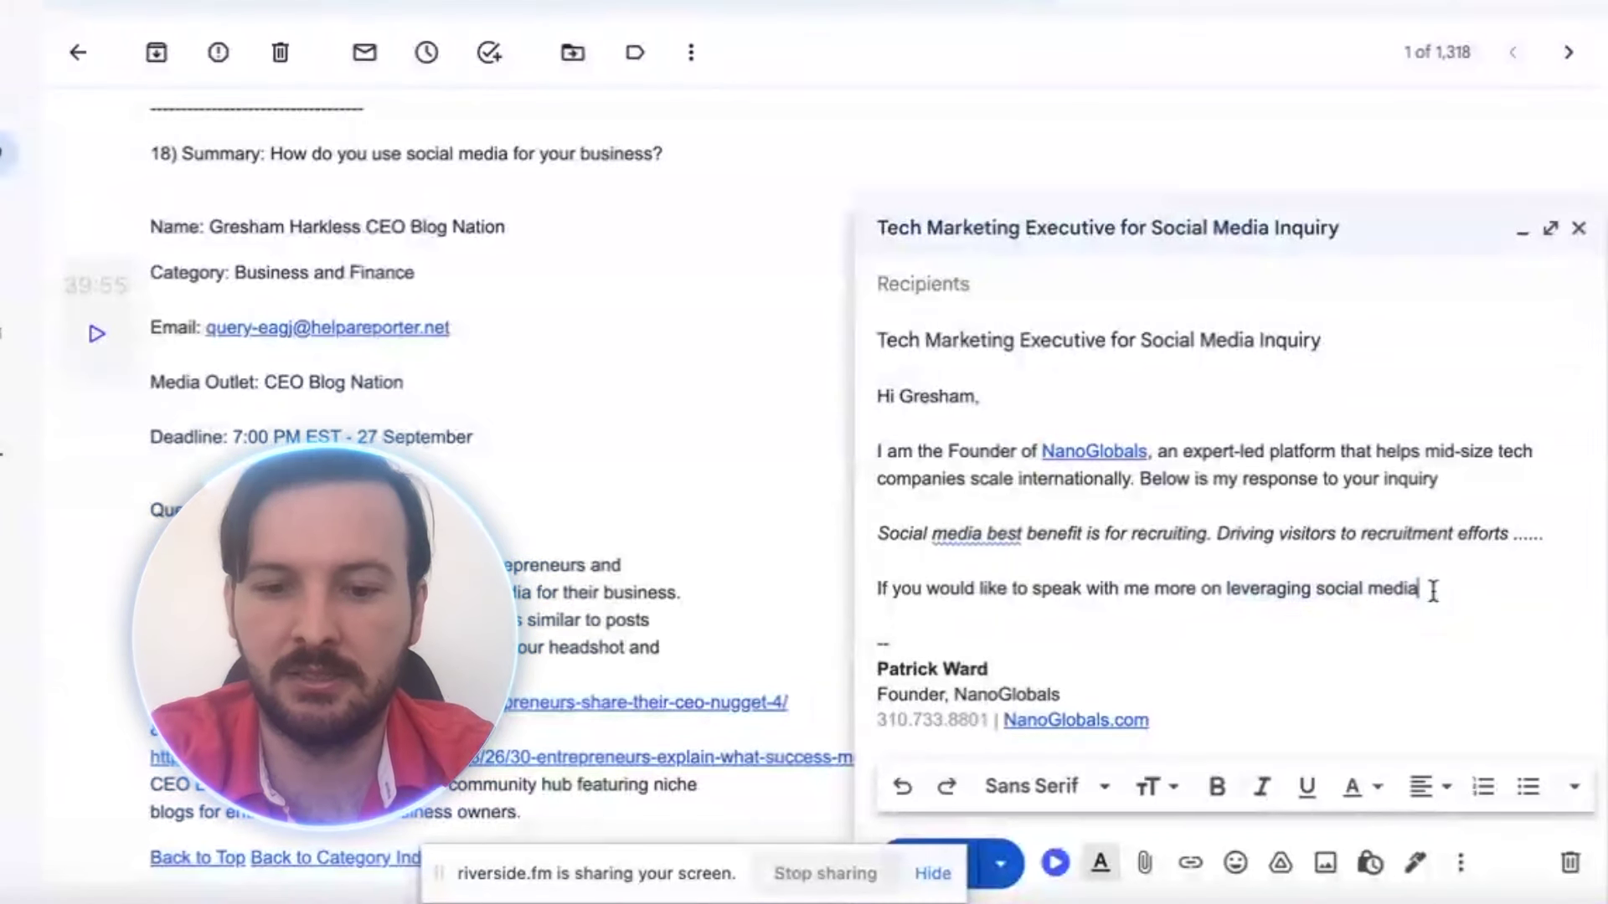
pyautogui.write(', please ')
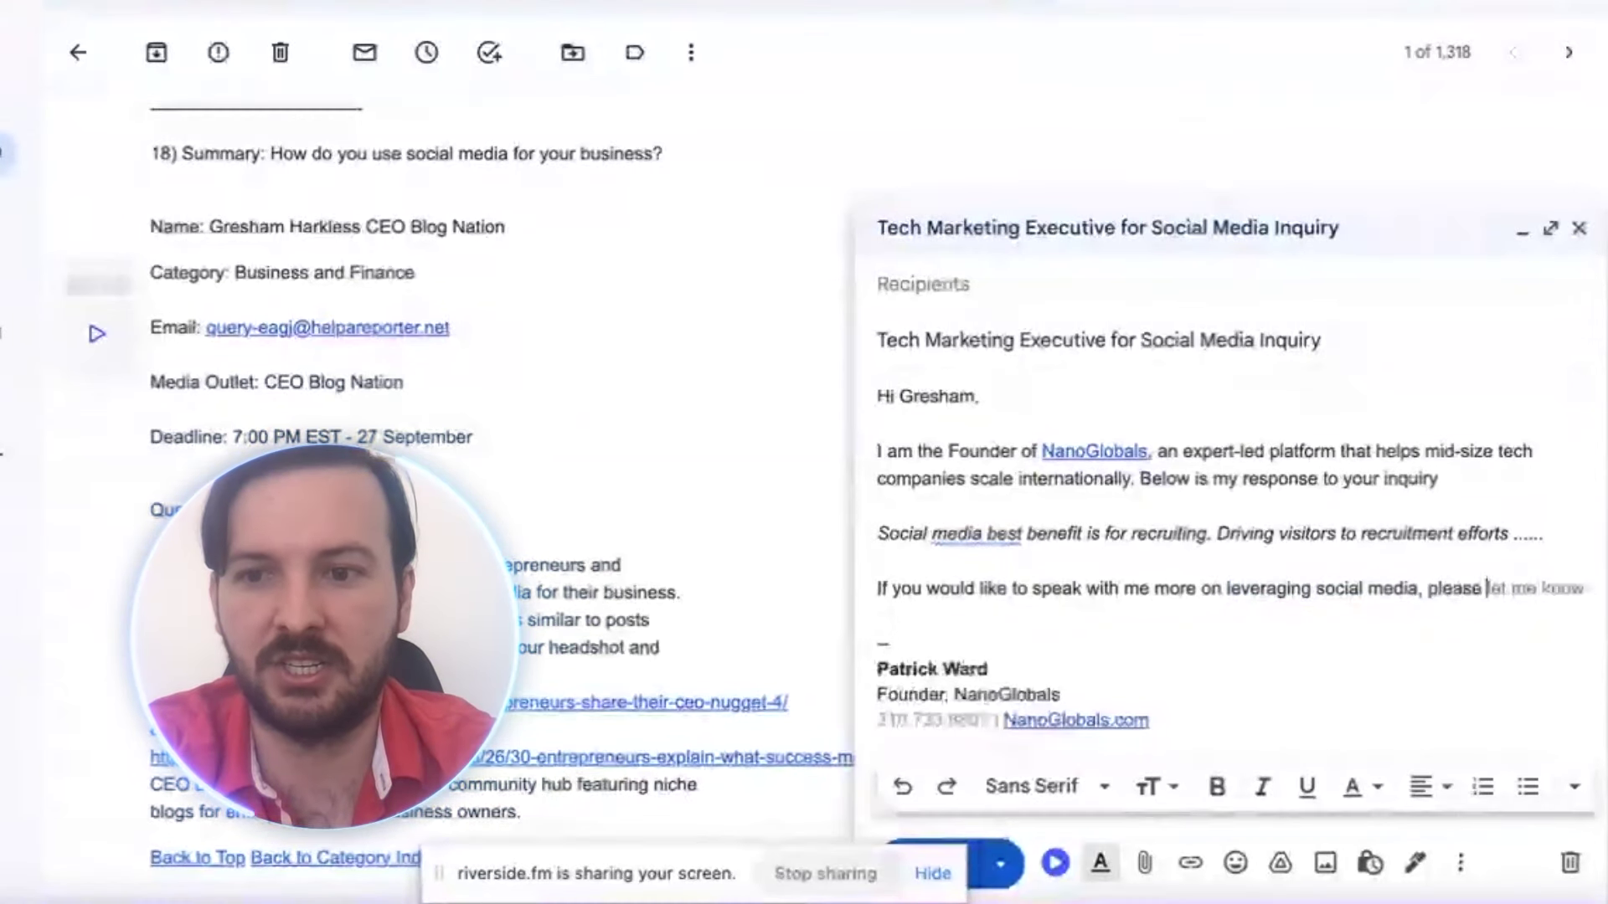
pyautogui.write('reach out via')
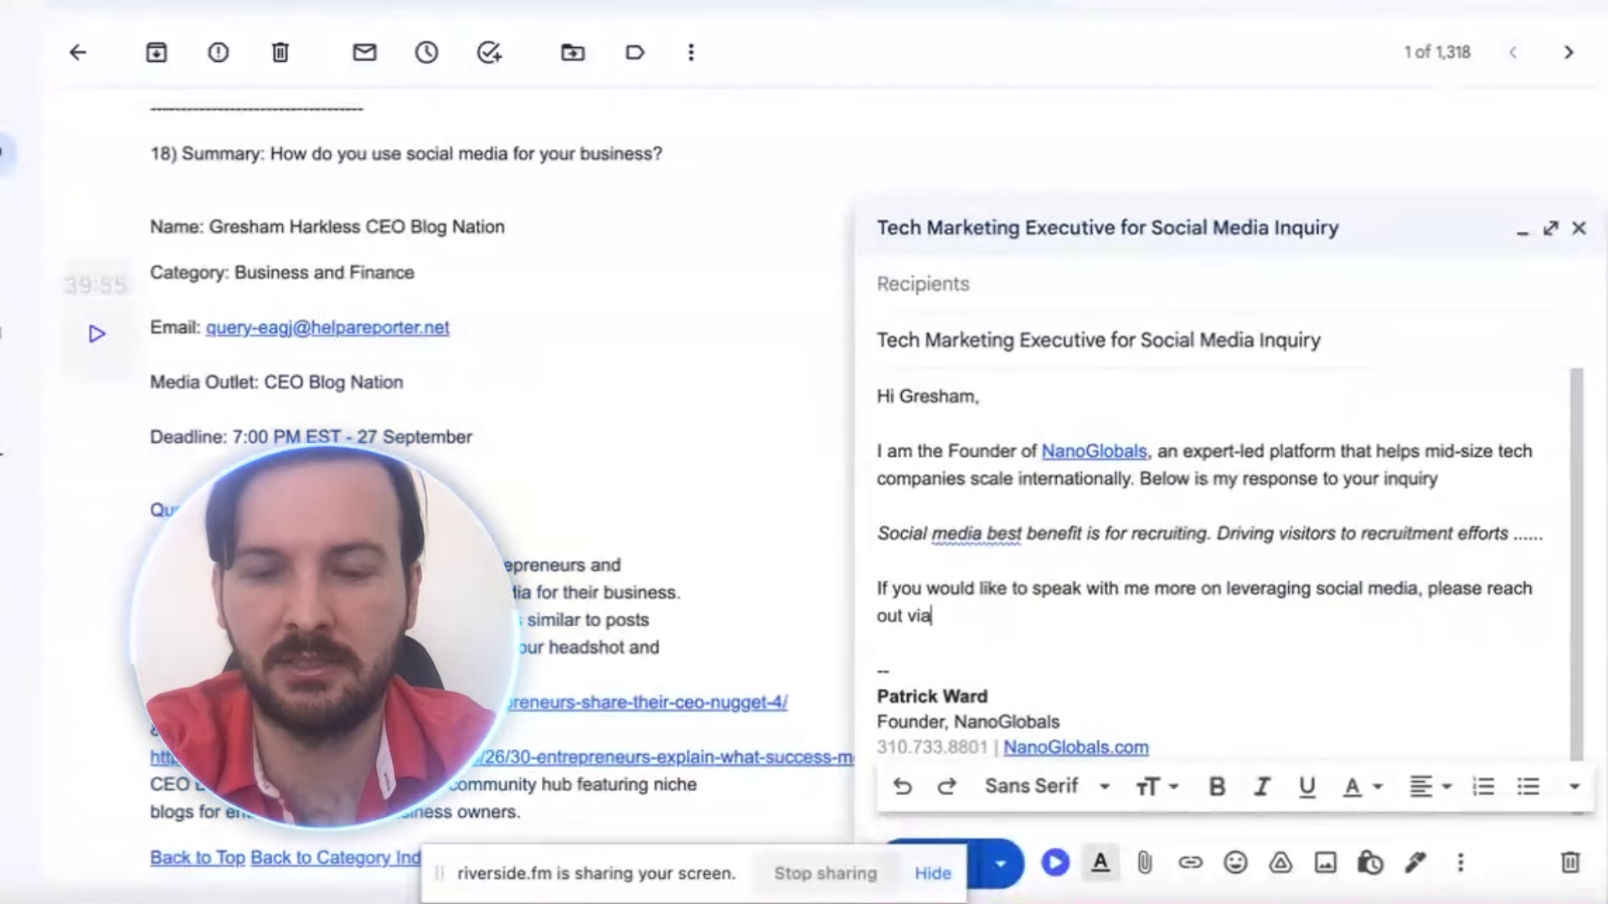
pyautogui.write(' phone at ')
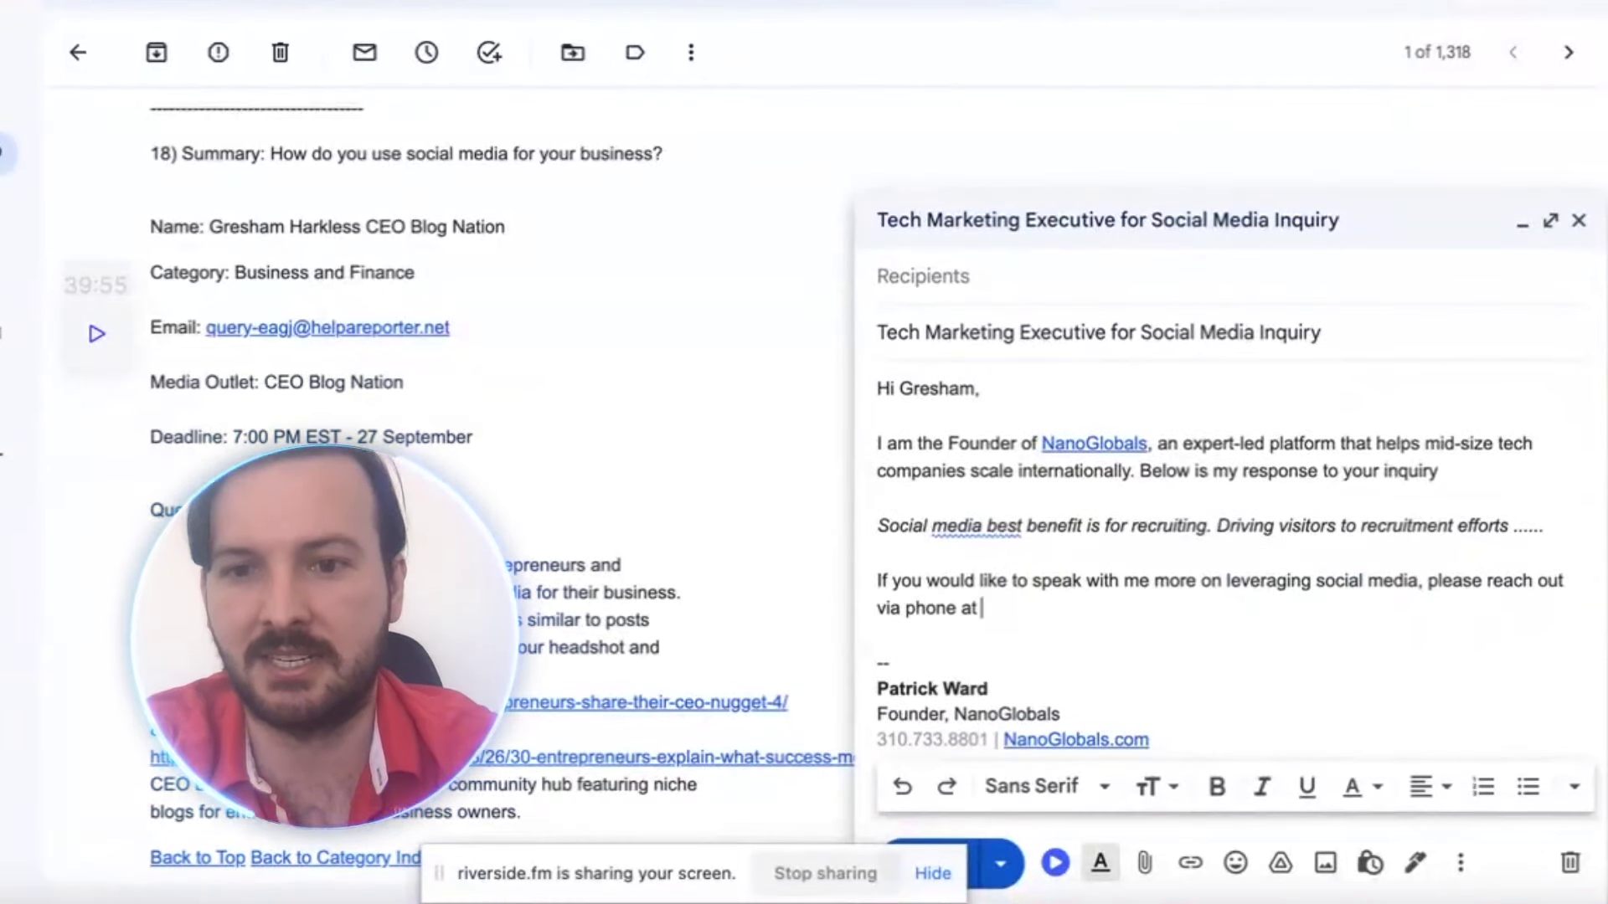
pyautogui.write('XXX.XXX')
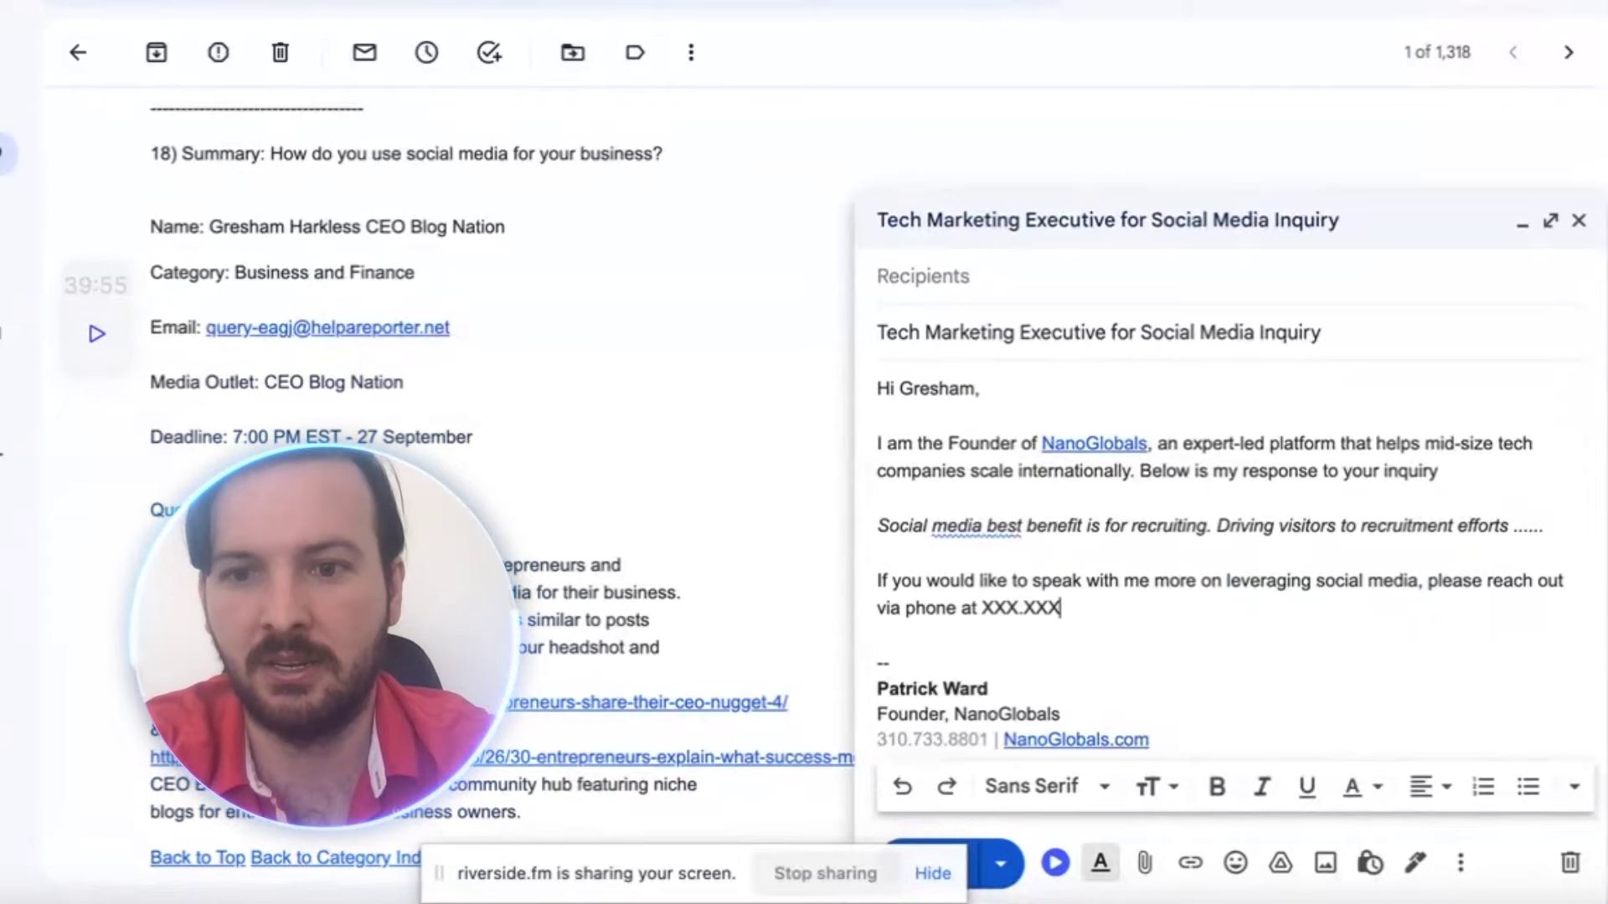
pyautogui.write('.XXXX')
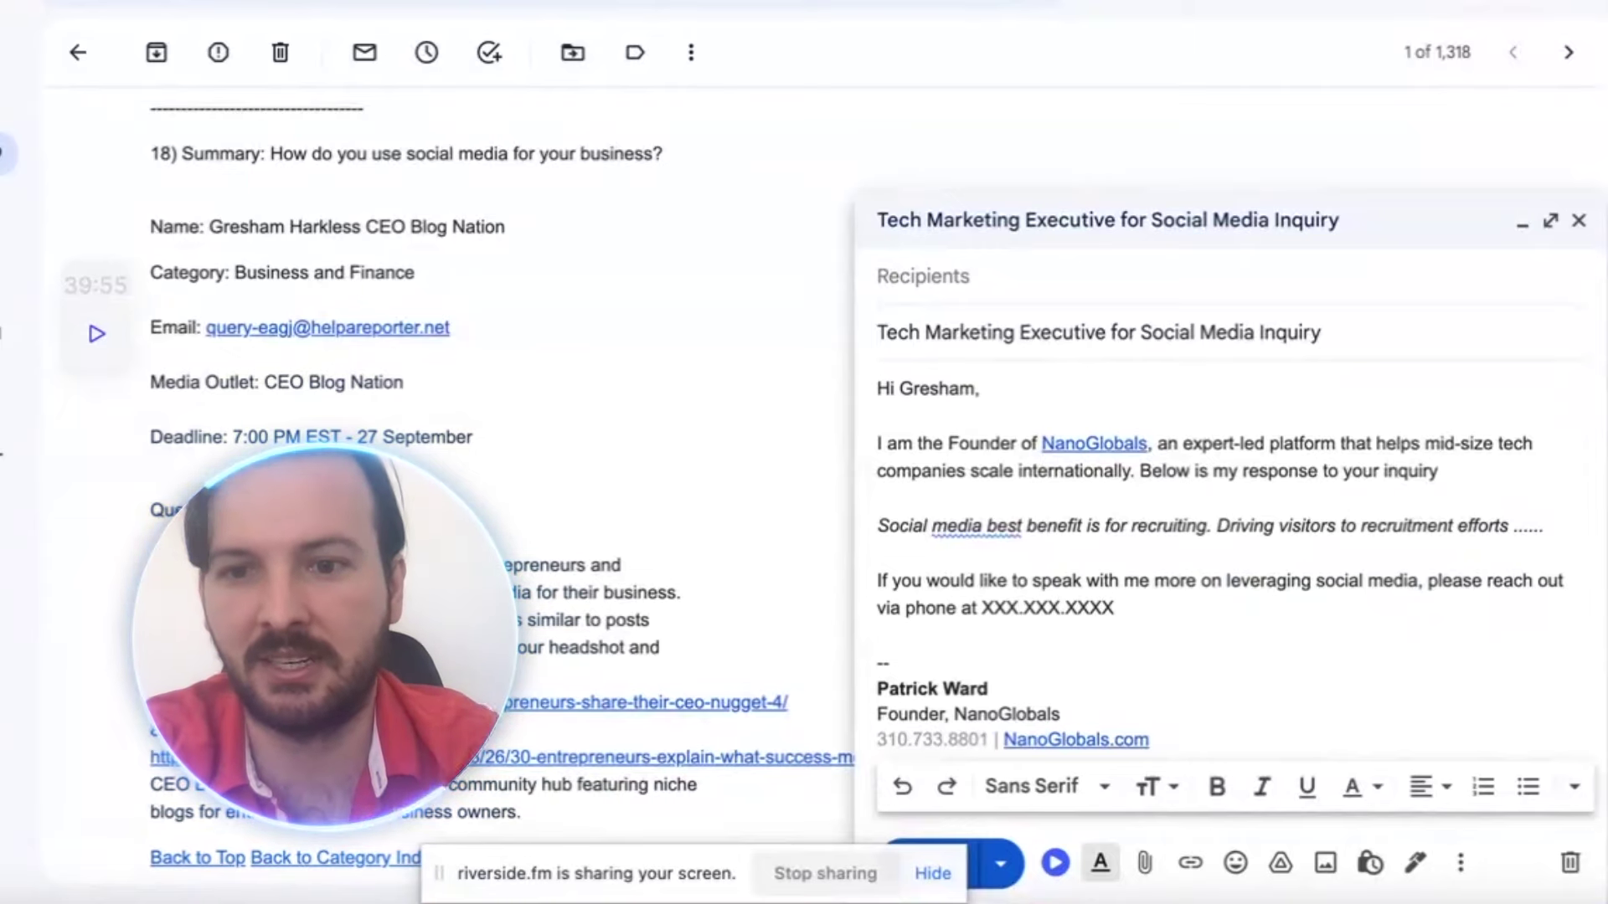
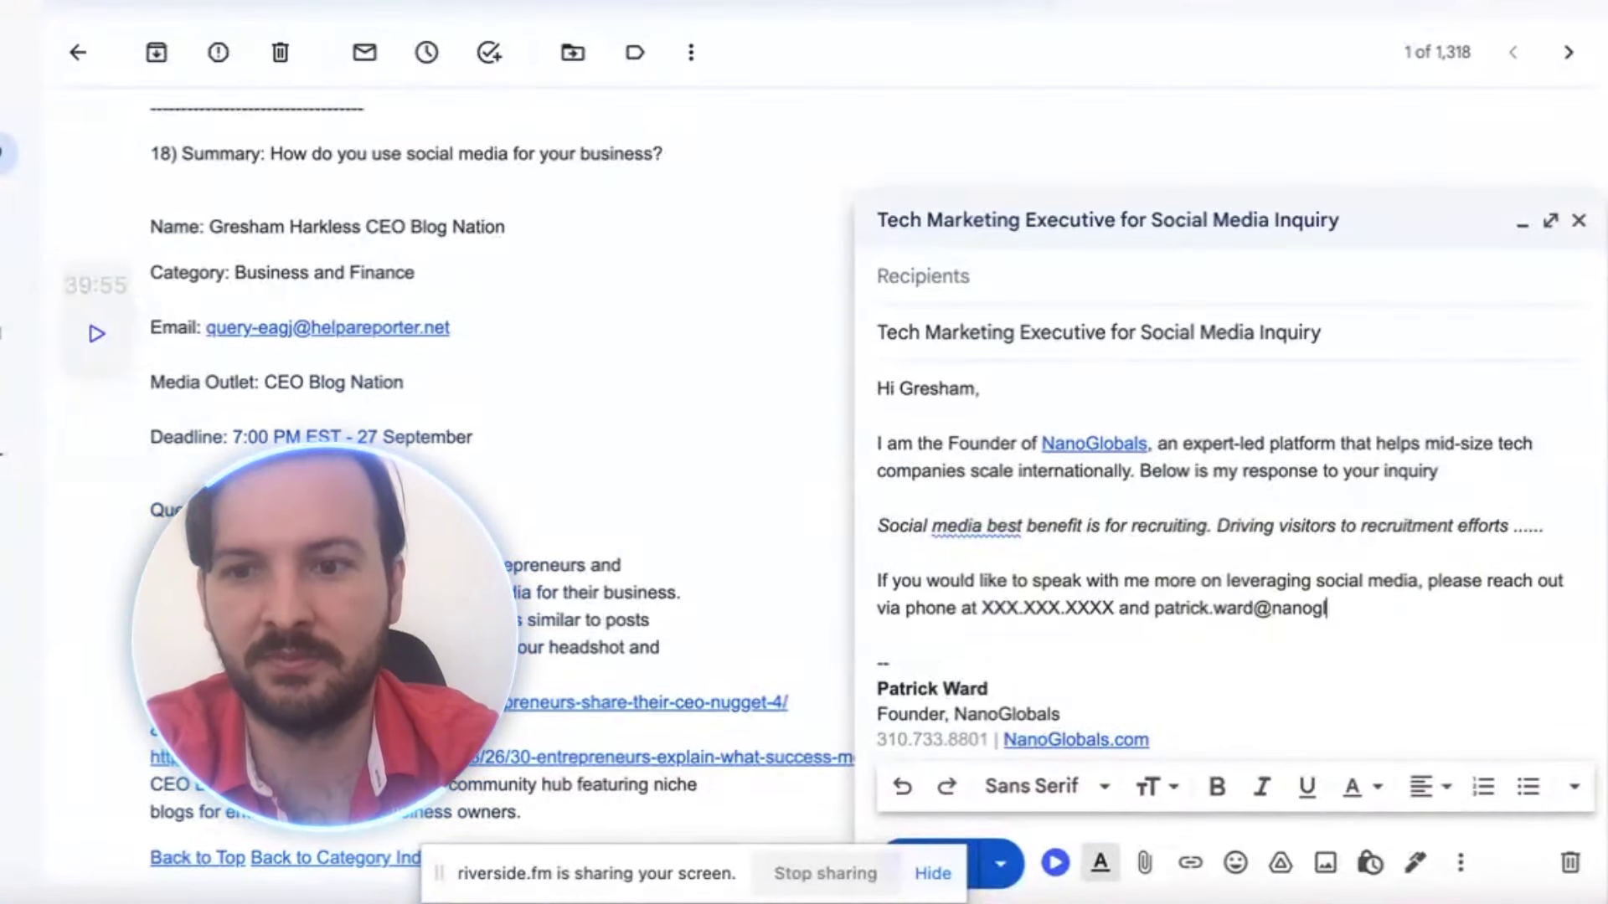
pyautogui.press('Return')
pyautogui.press('Return')
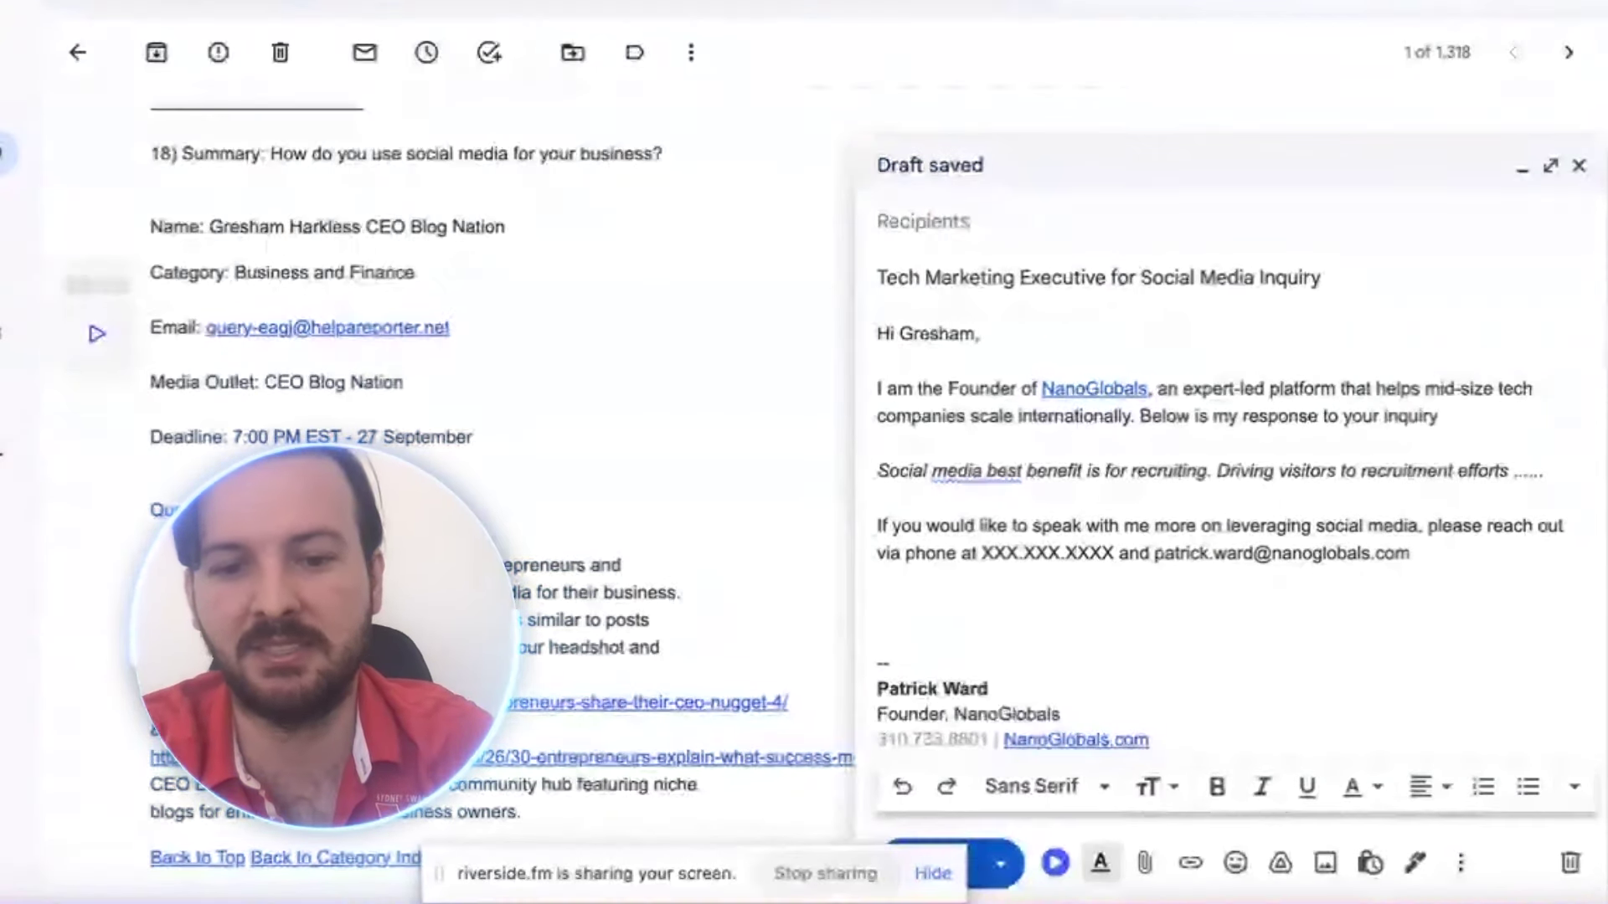
pyautogui.write('Tha')
pyautogui.press('BackSpace')
pyautogui.press('BackSpace')
pyautogui.press('BackSpace')
pyautogui.write('Name')
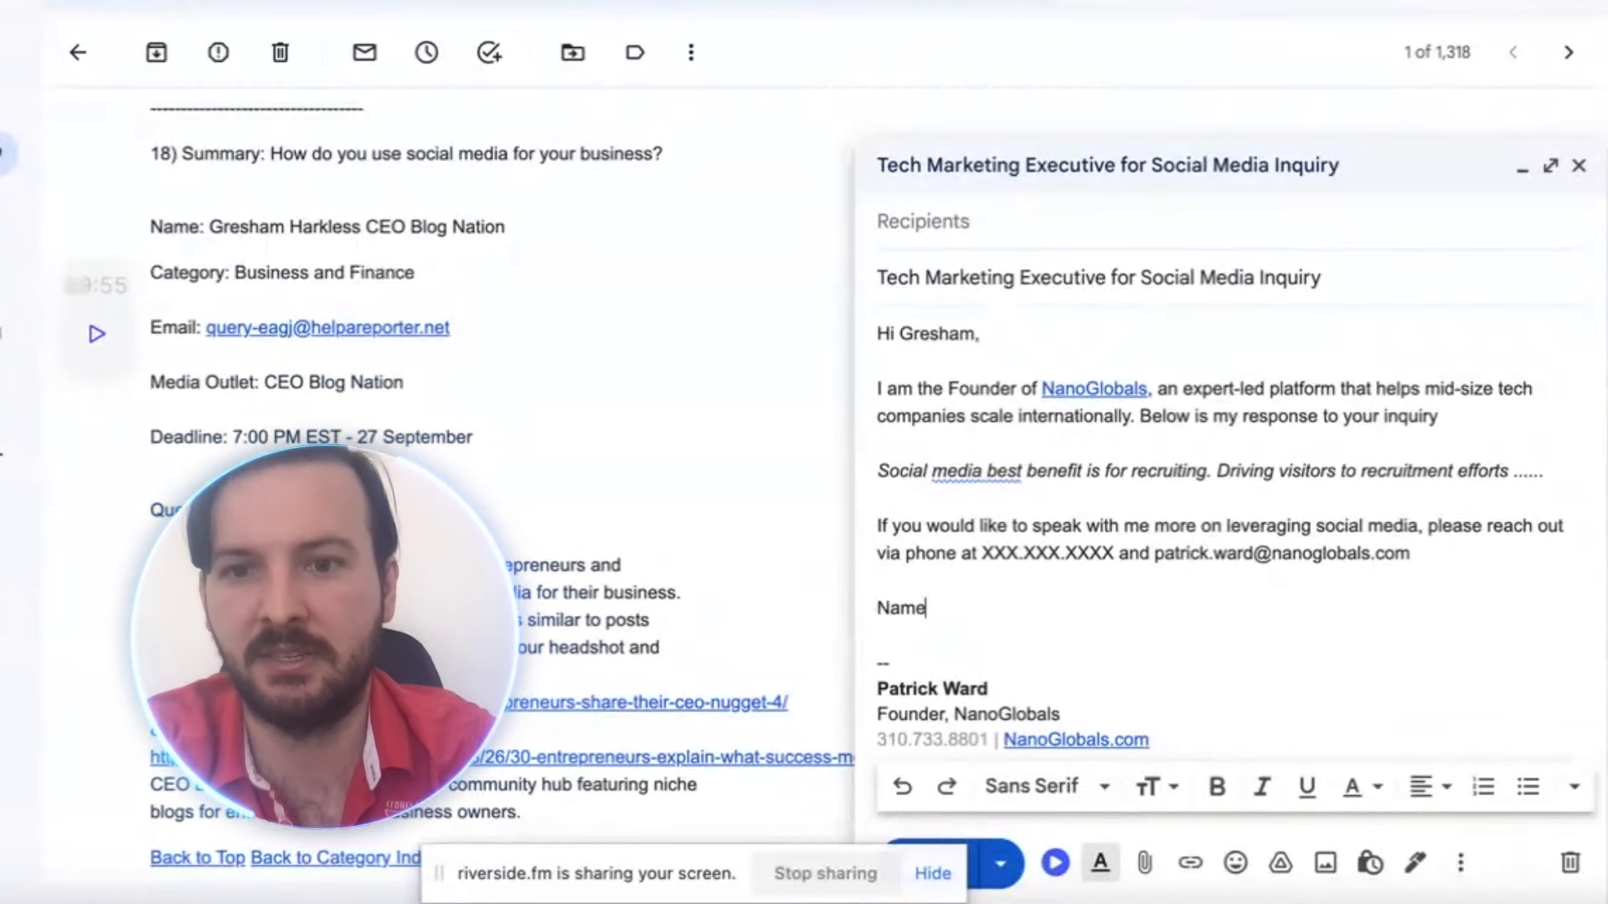
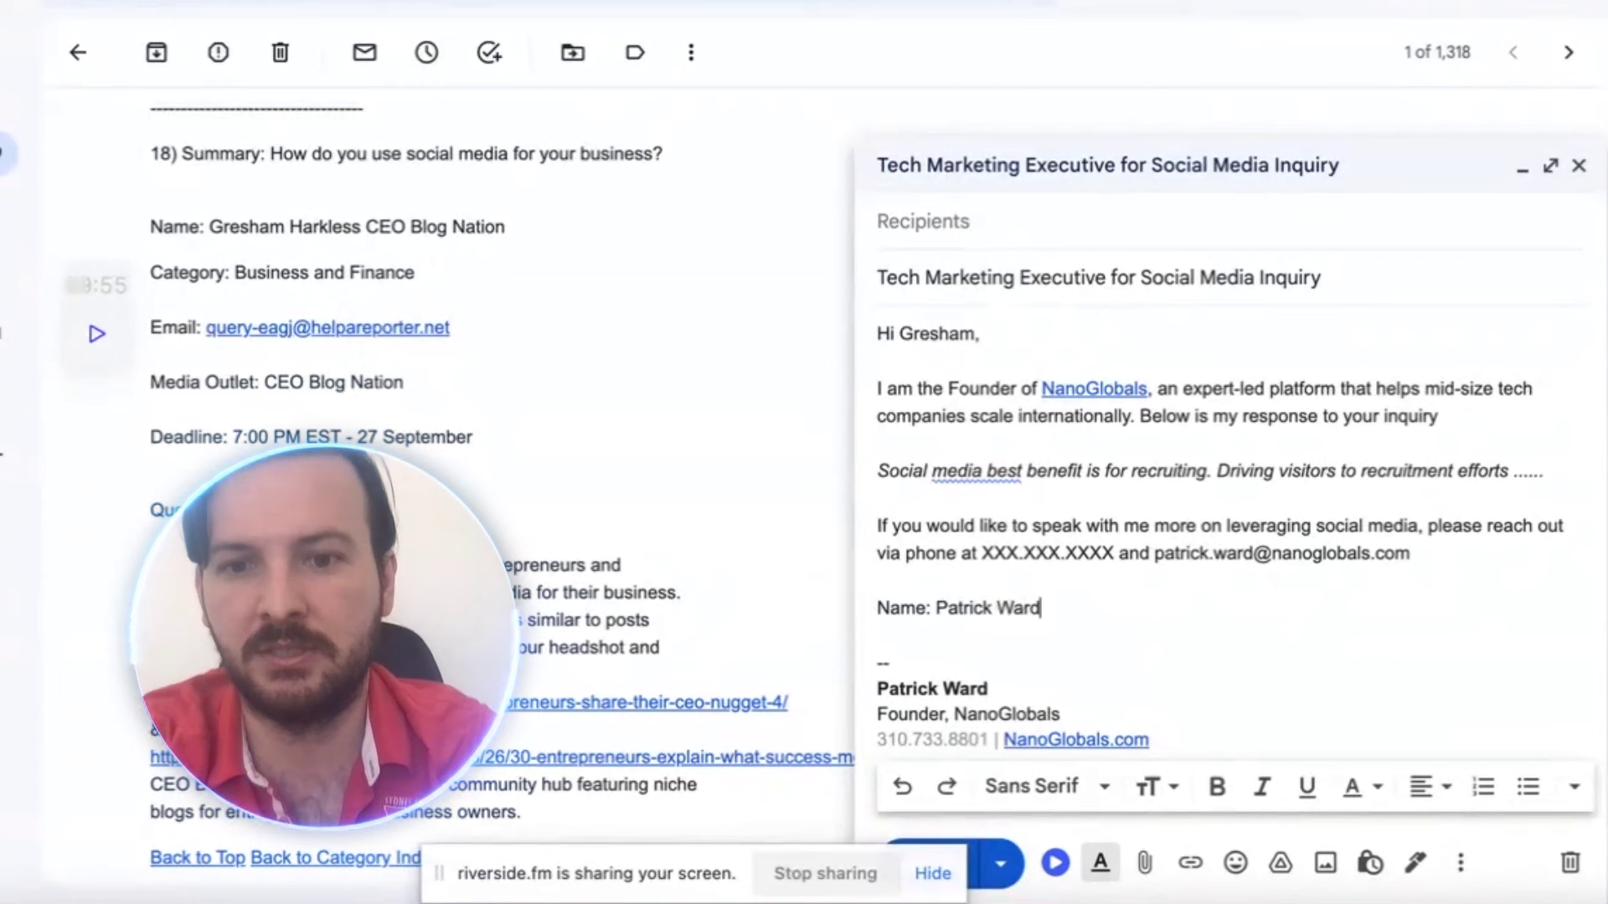
pyautogui.press('Return')
pyautogui.write('Title: ')
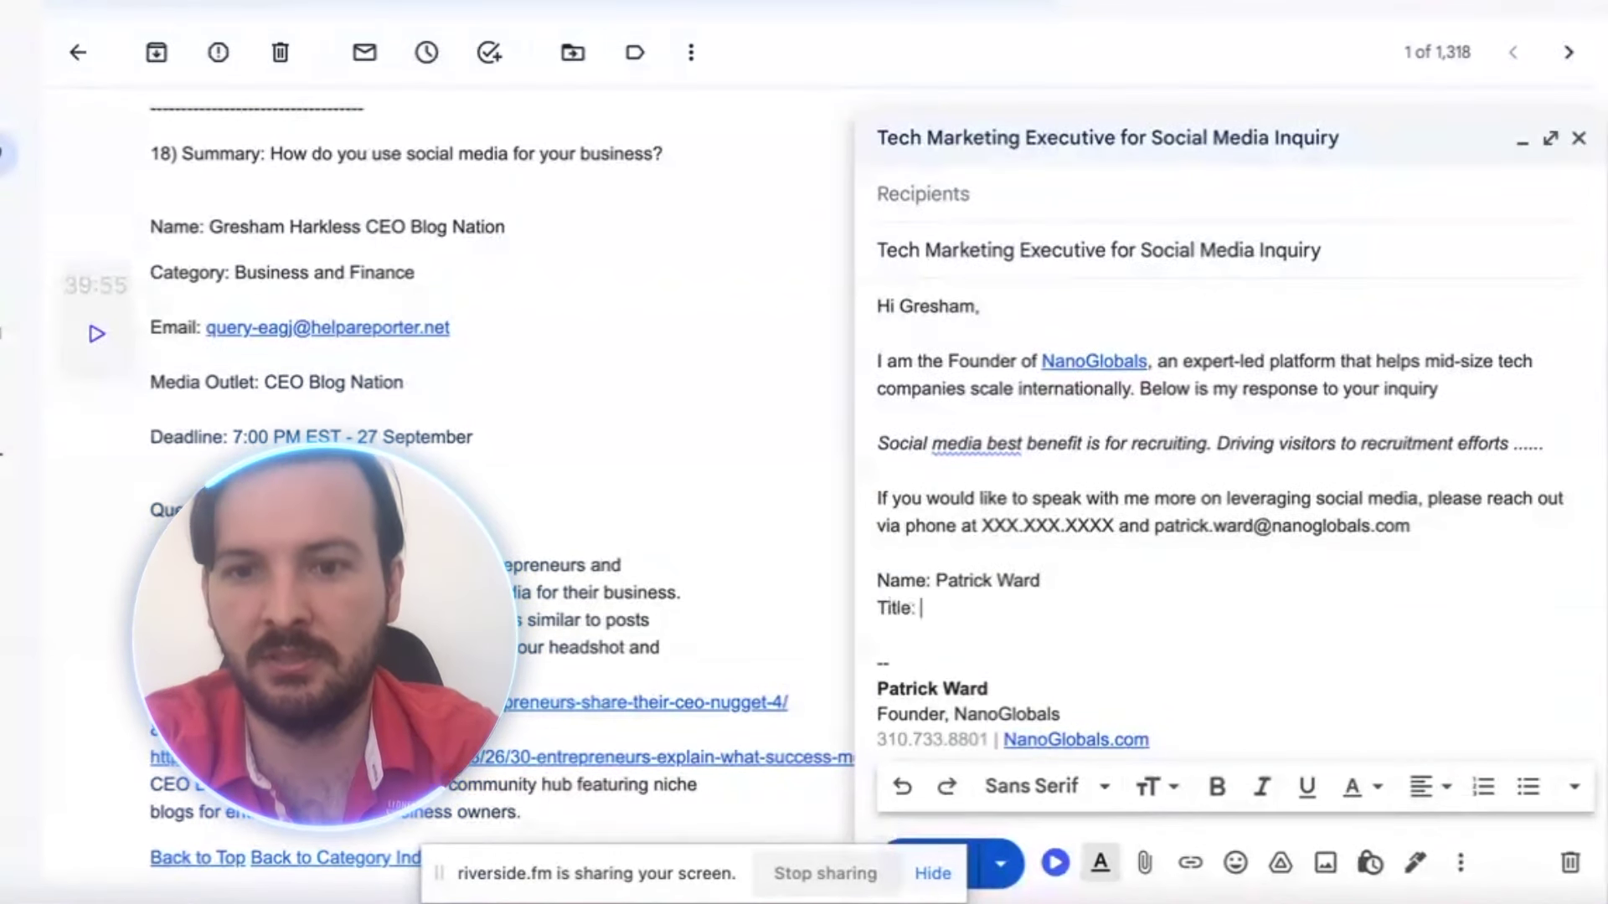
pyautogui.write('Founder at N')
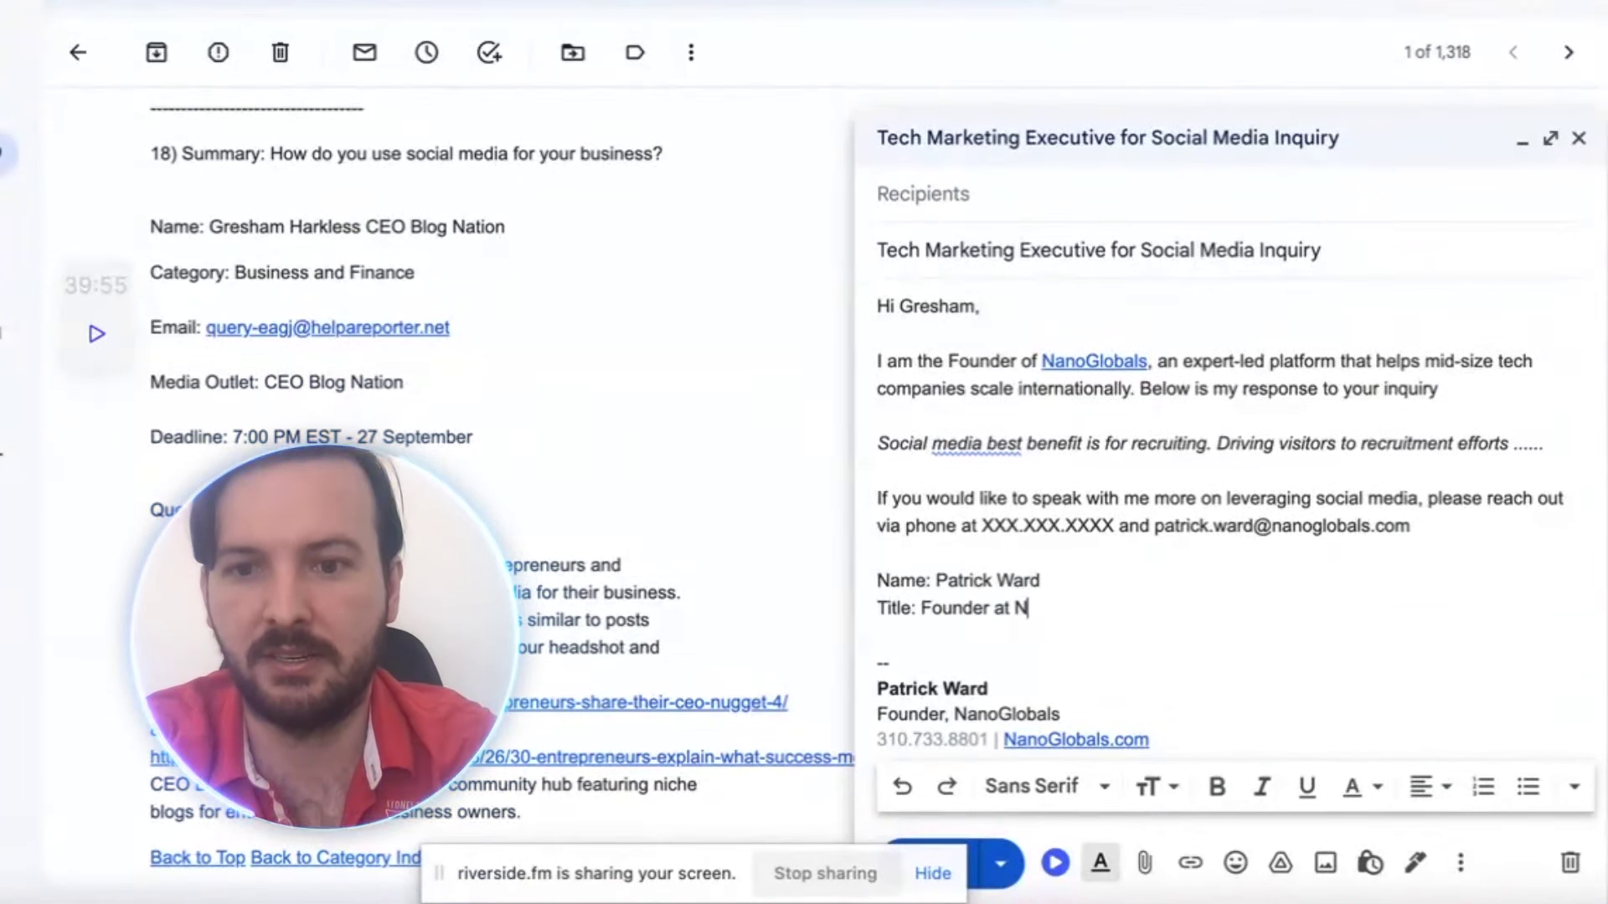
pyautogui.write('anoGlobals')
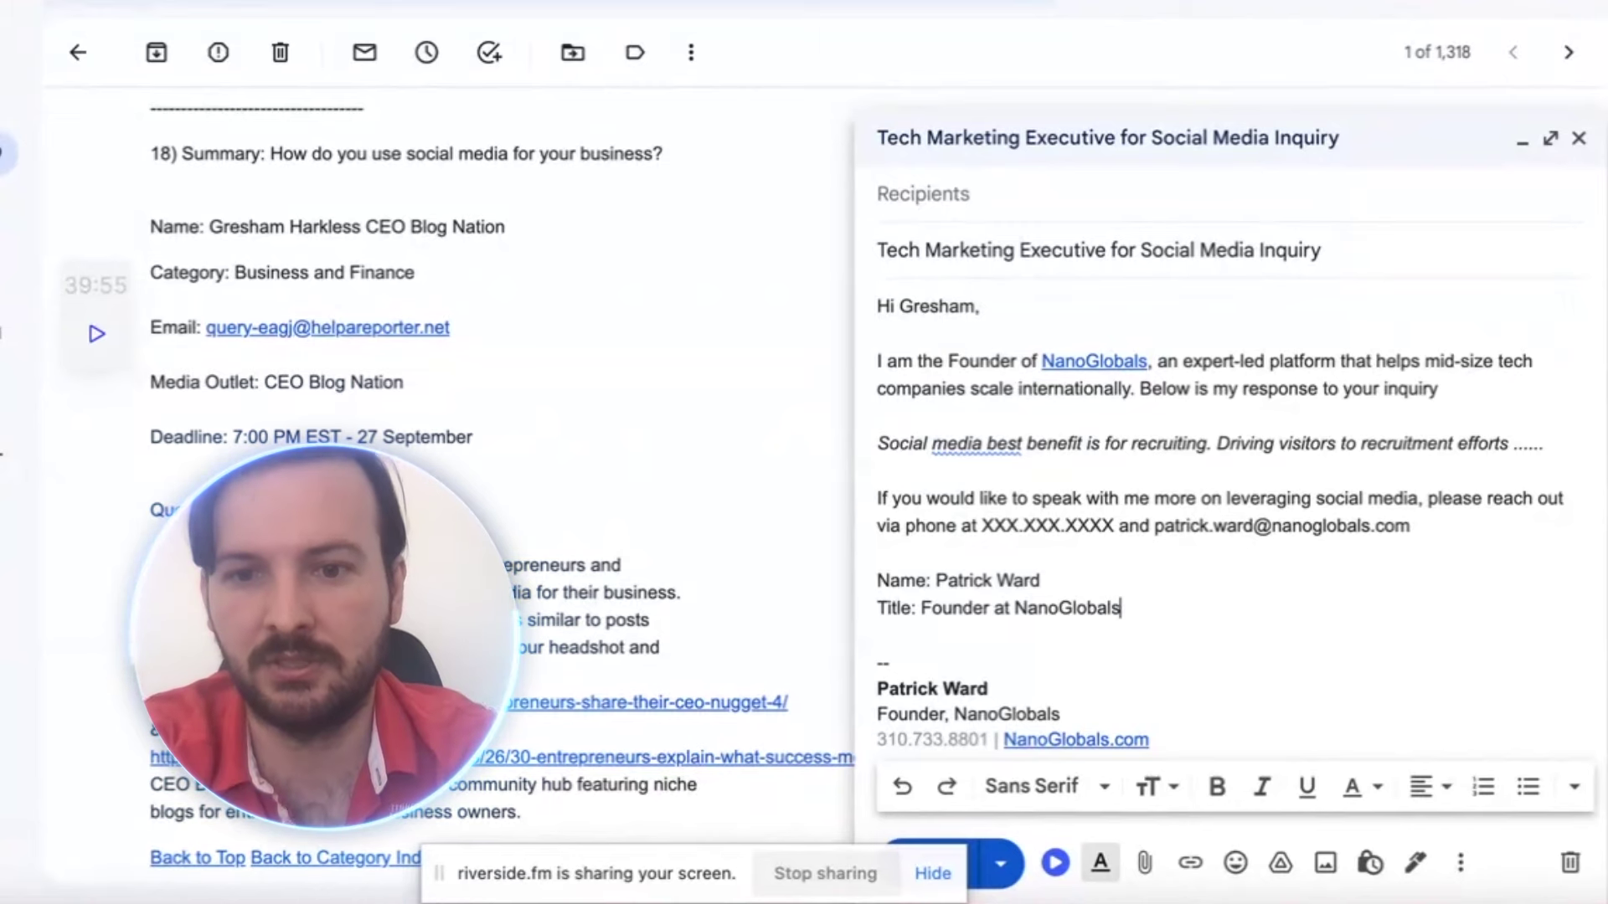
pyautogui.press('Return')
pyautogui.write('UR')
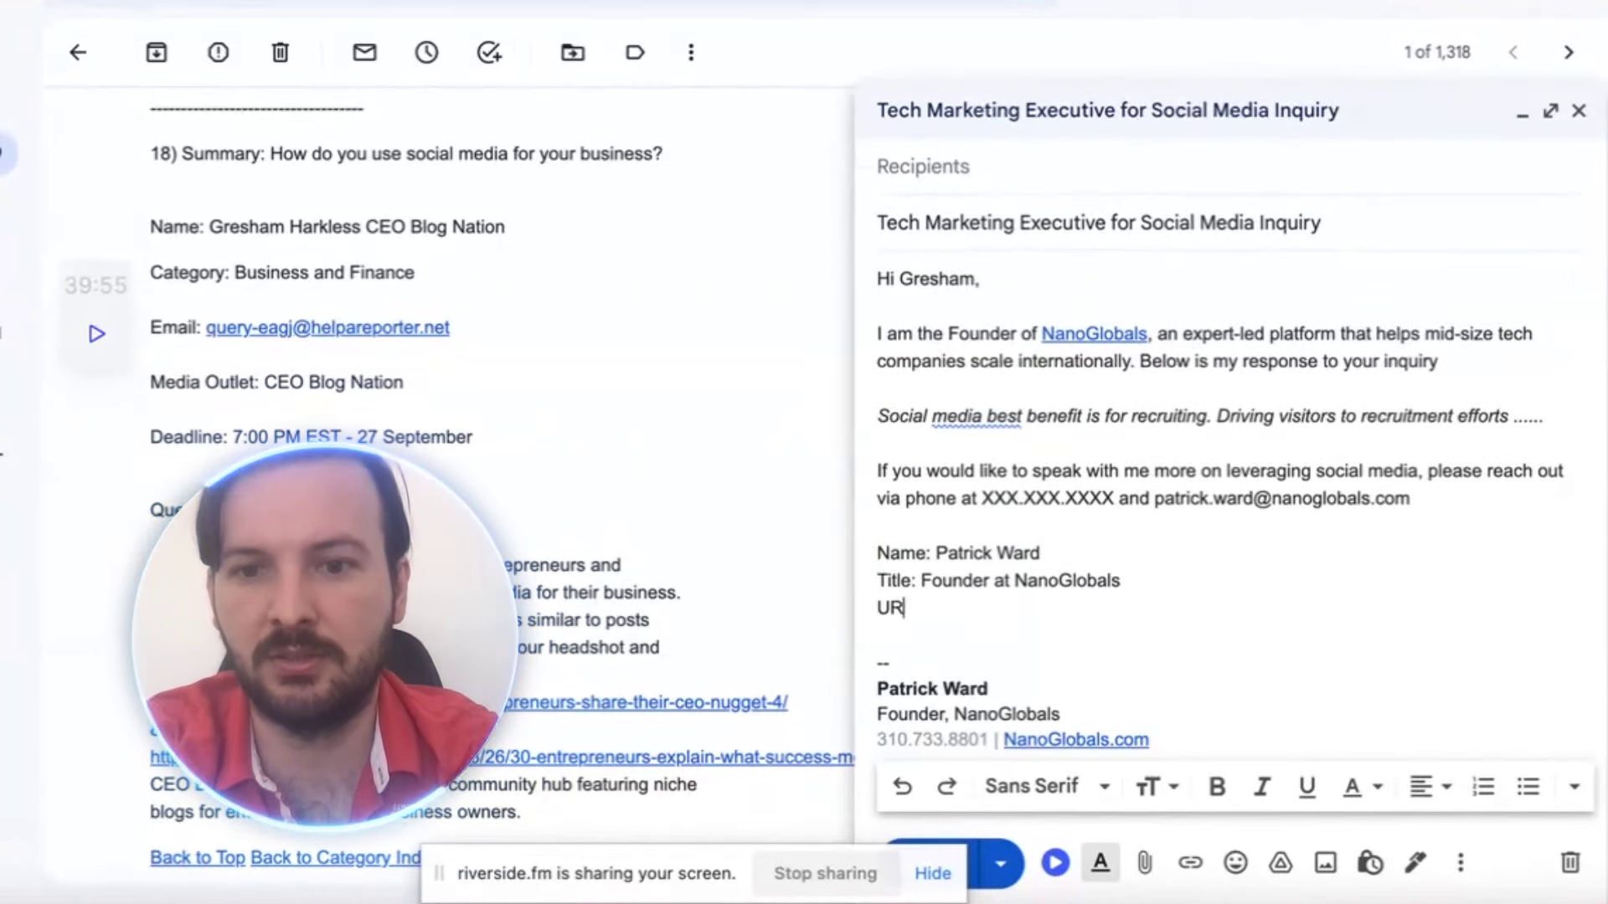
pyautogui.write('L: N')
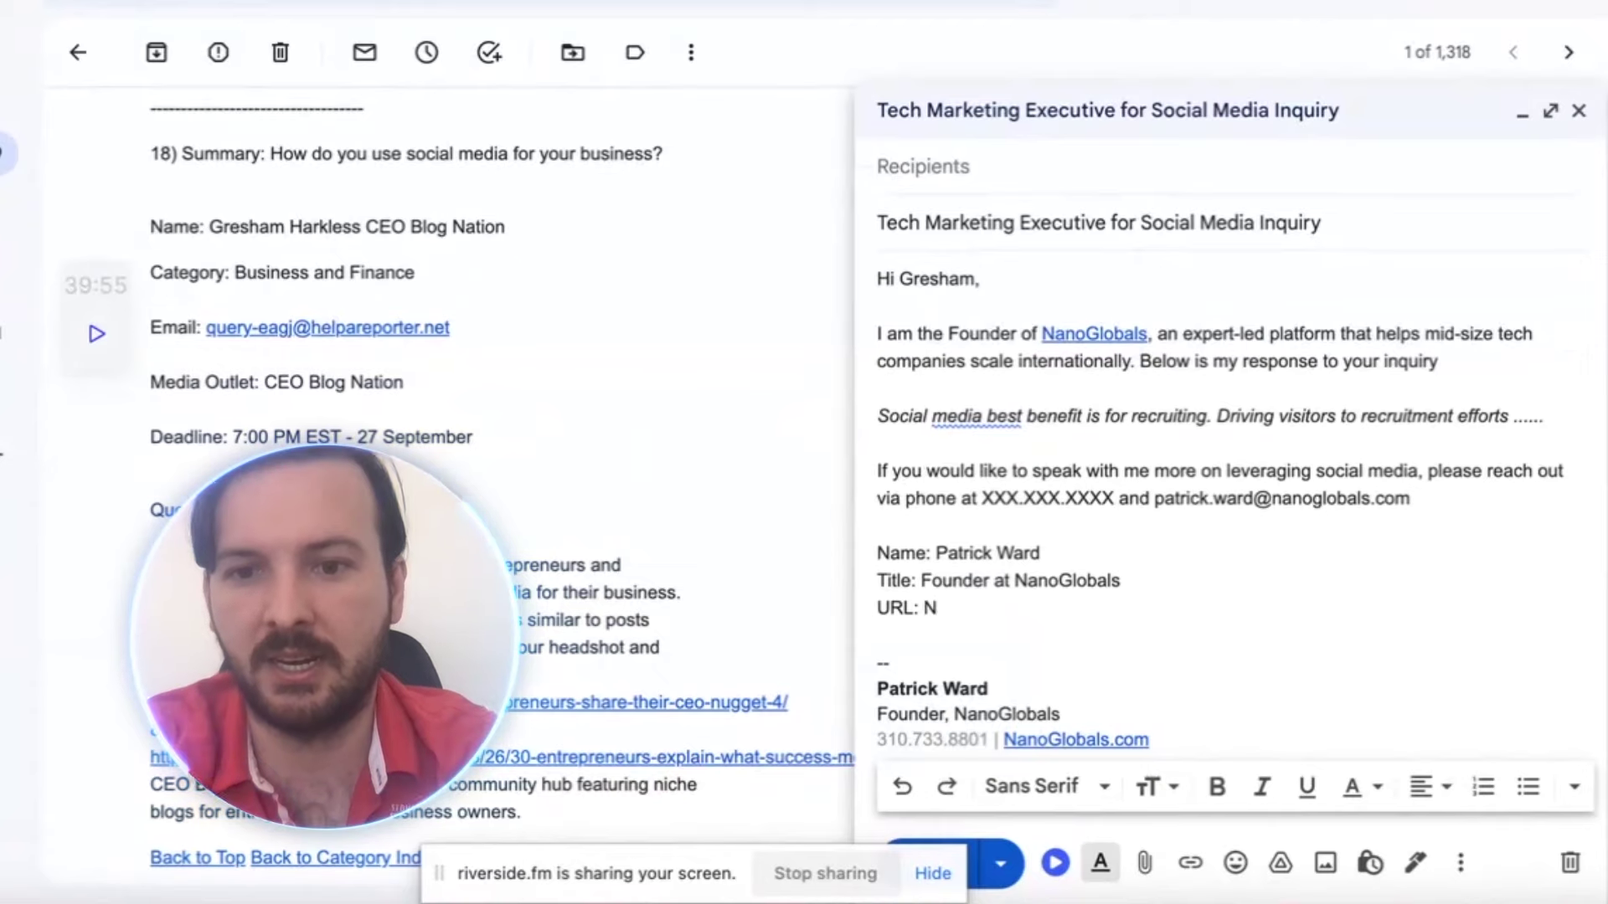
pyautogui.press('BackSpace')
pyautogui.write('https')
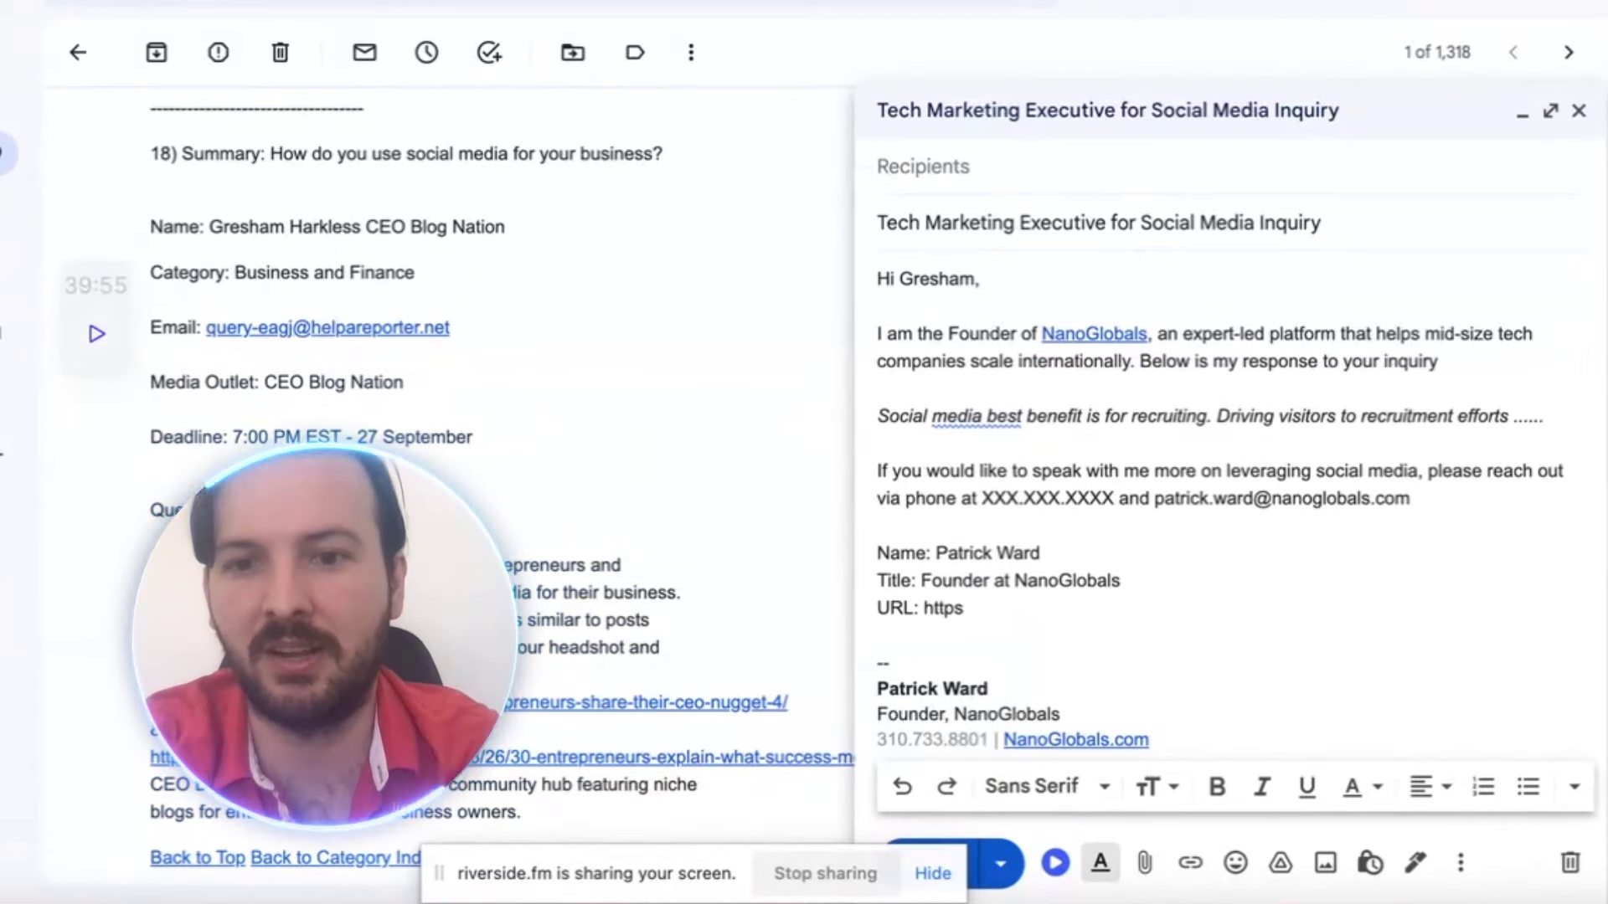
pyautogui.write('://nanog')
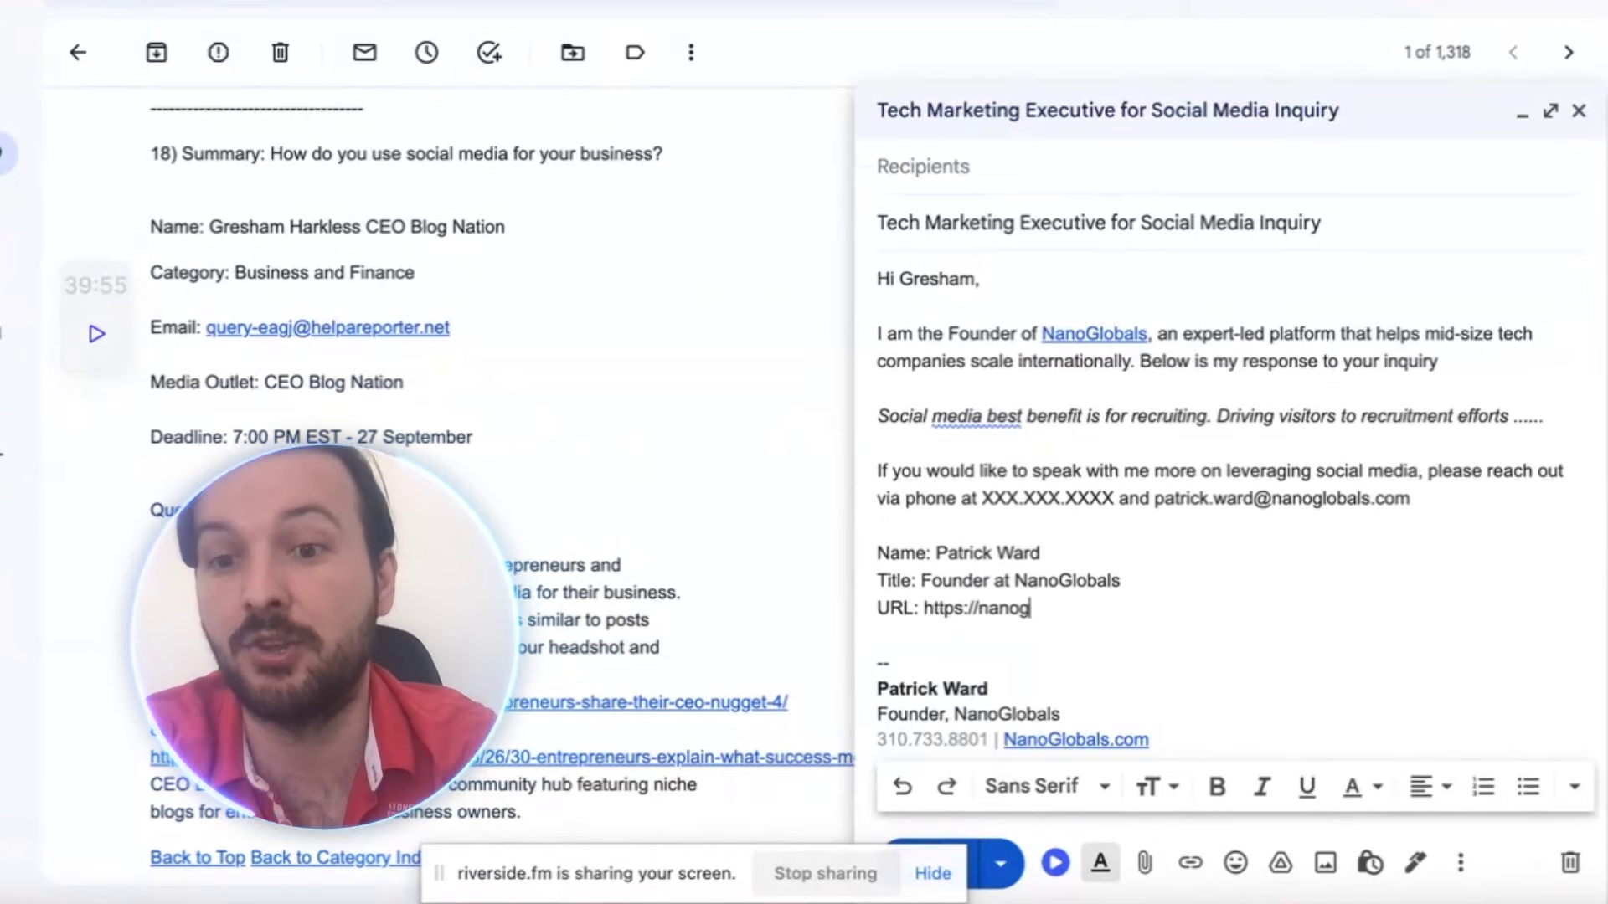
pyautogui.write('lobals.com/')
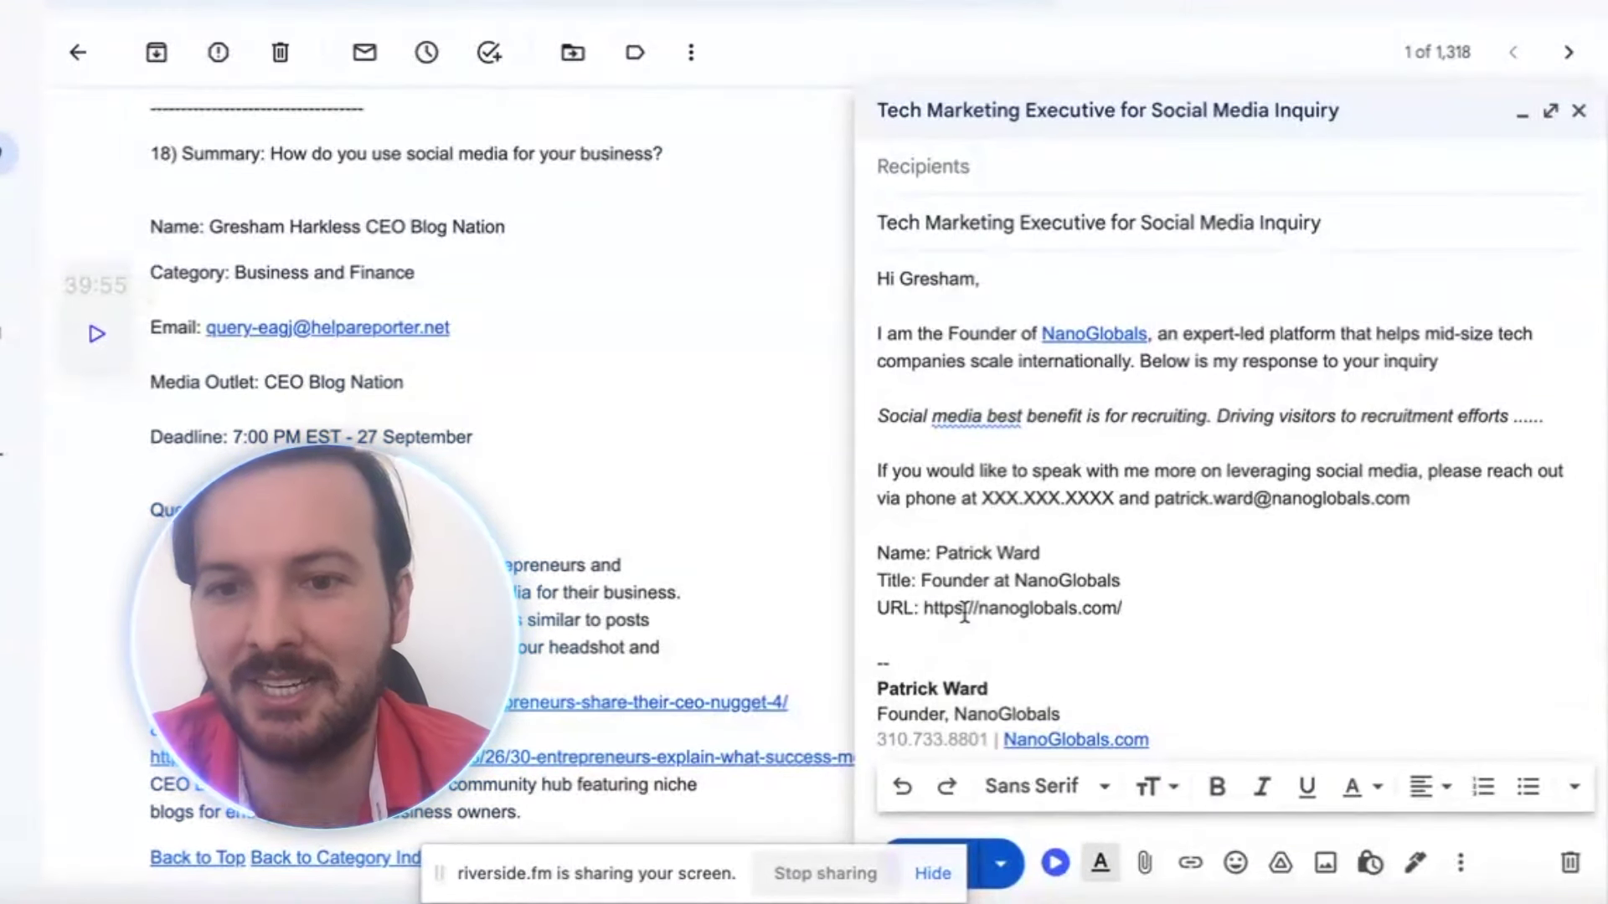
pyautogui.moveTo(926, 610); pyautogui.dragTo(1145, 610)
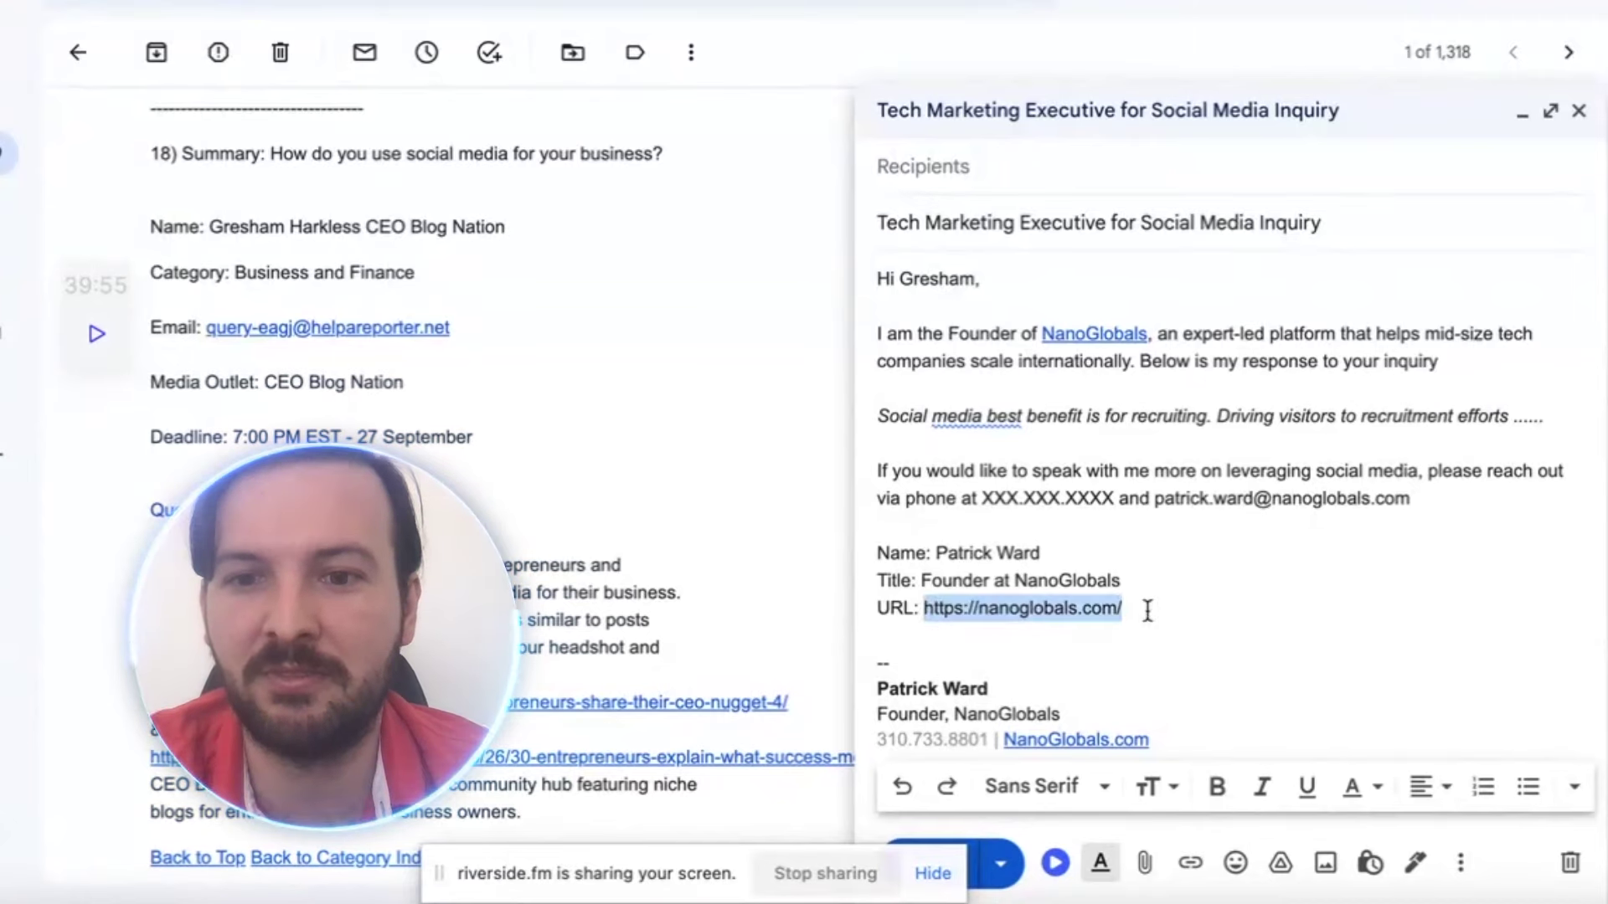
pyautogui.click(1189, 864)
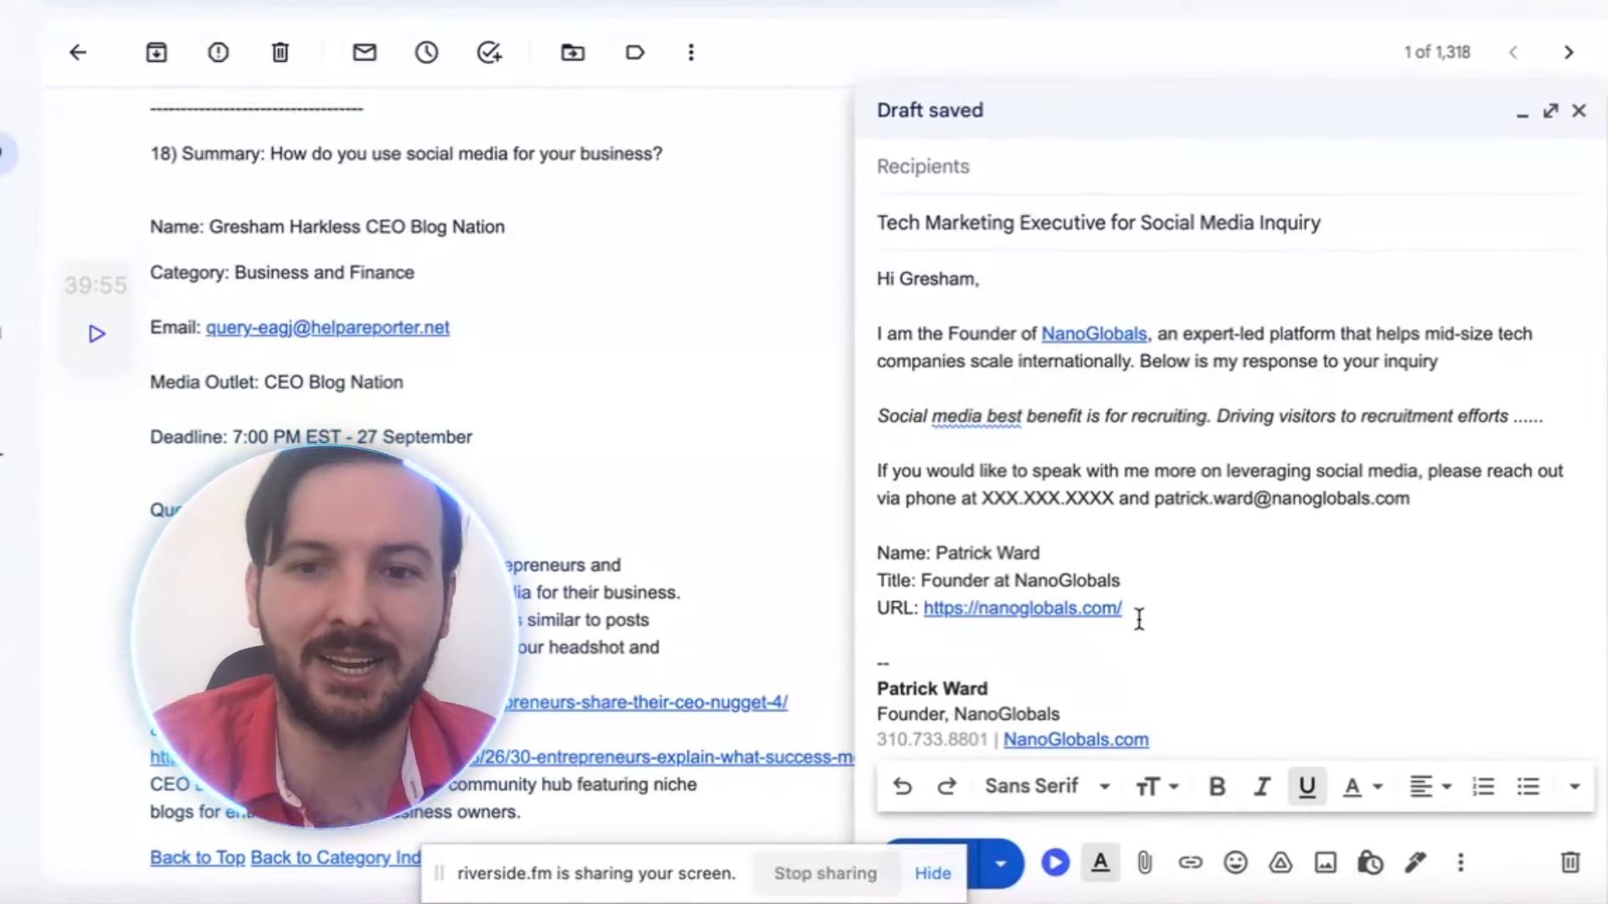
pyautogui.rightClick(1035, 618)
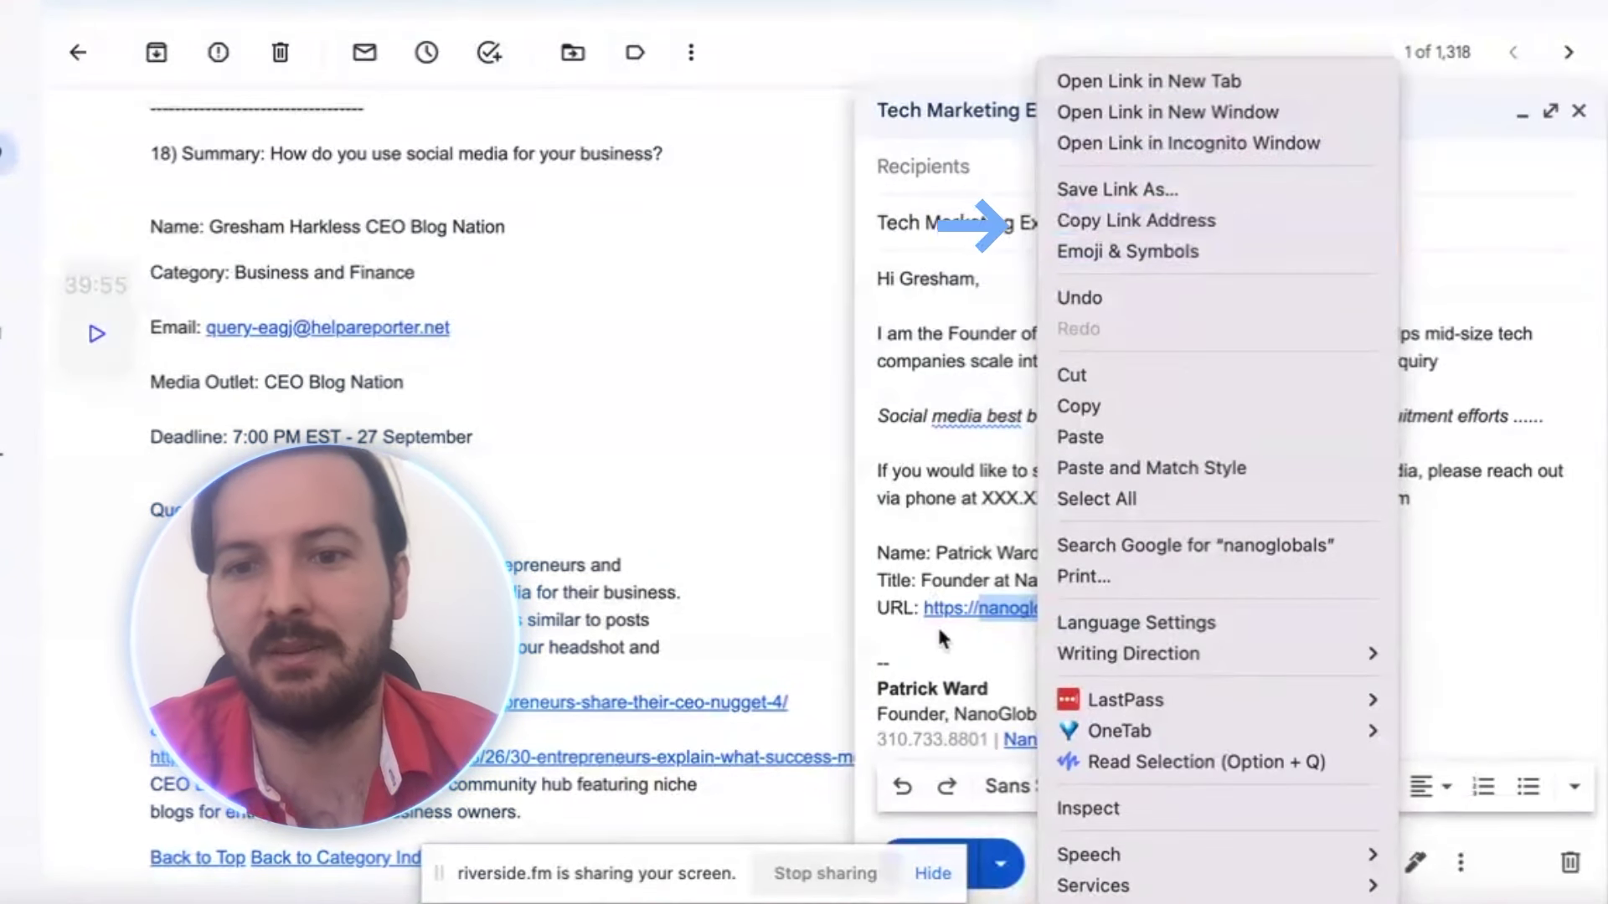
pyautogui.click(942, 557)
pyautogui.click(1160, 603)
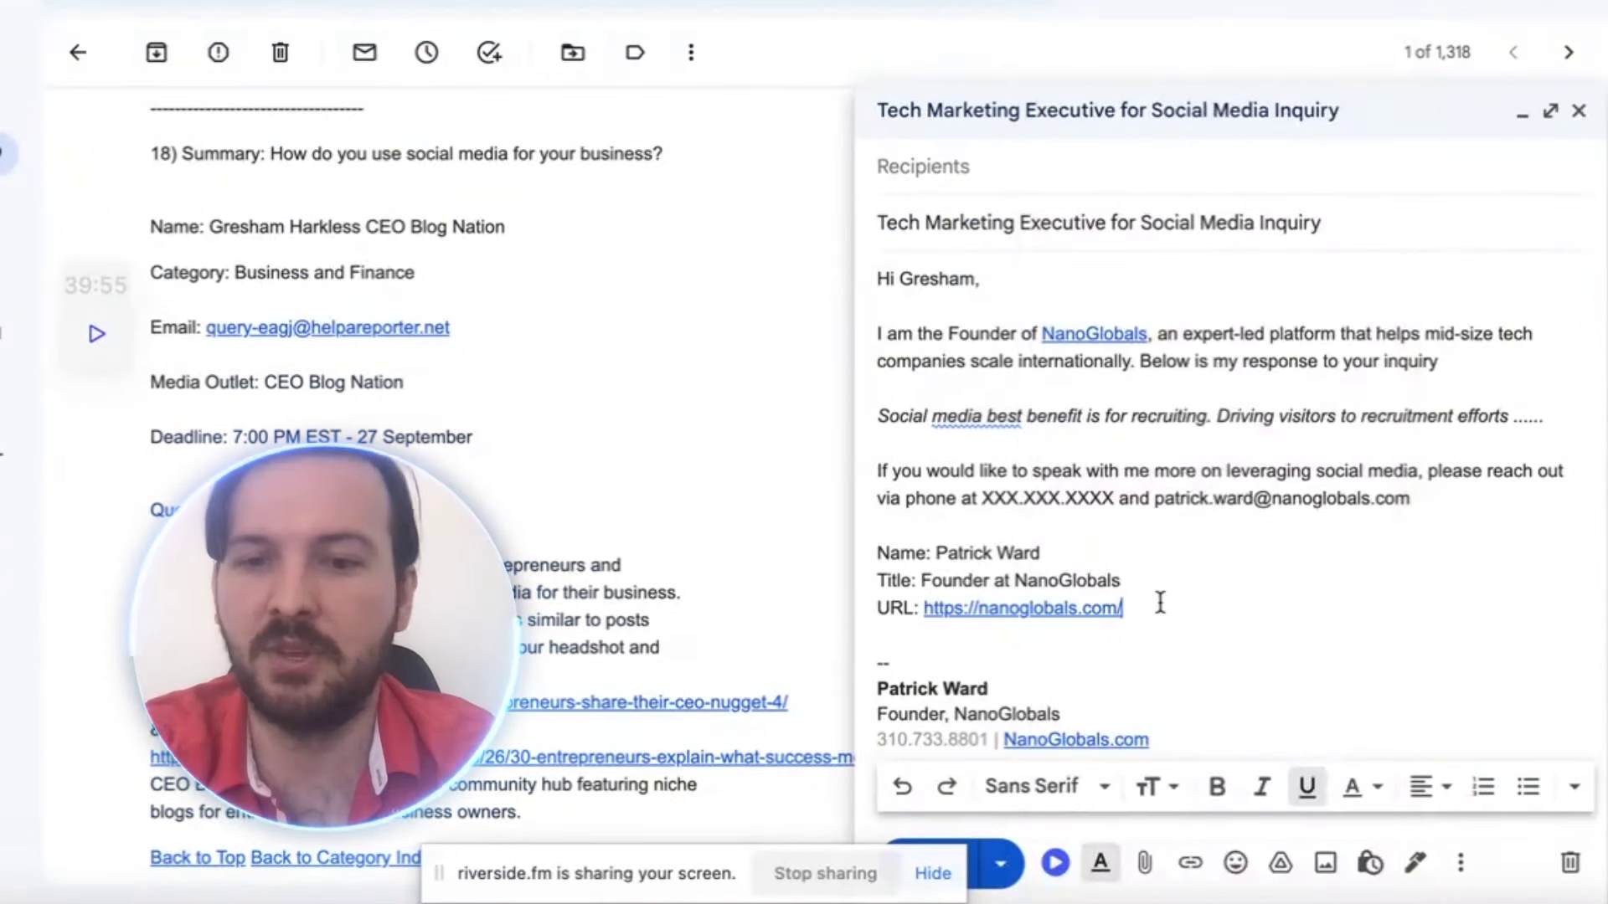
pyautogui.press('Return')
# Type 'Headshot: Drive Link' and select the italic response sentence
pyautogui.write('Headsh')
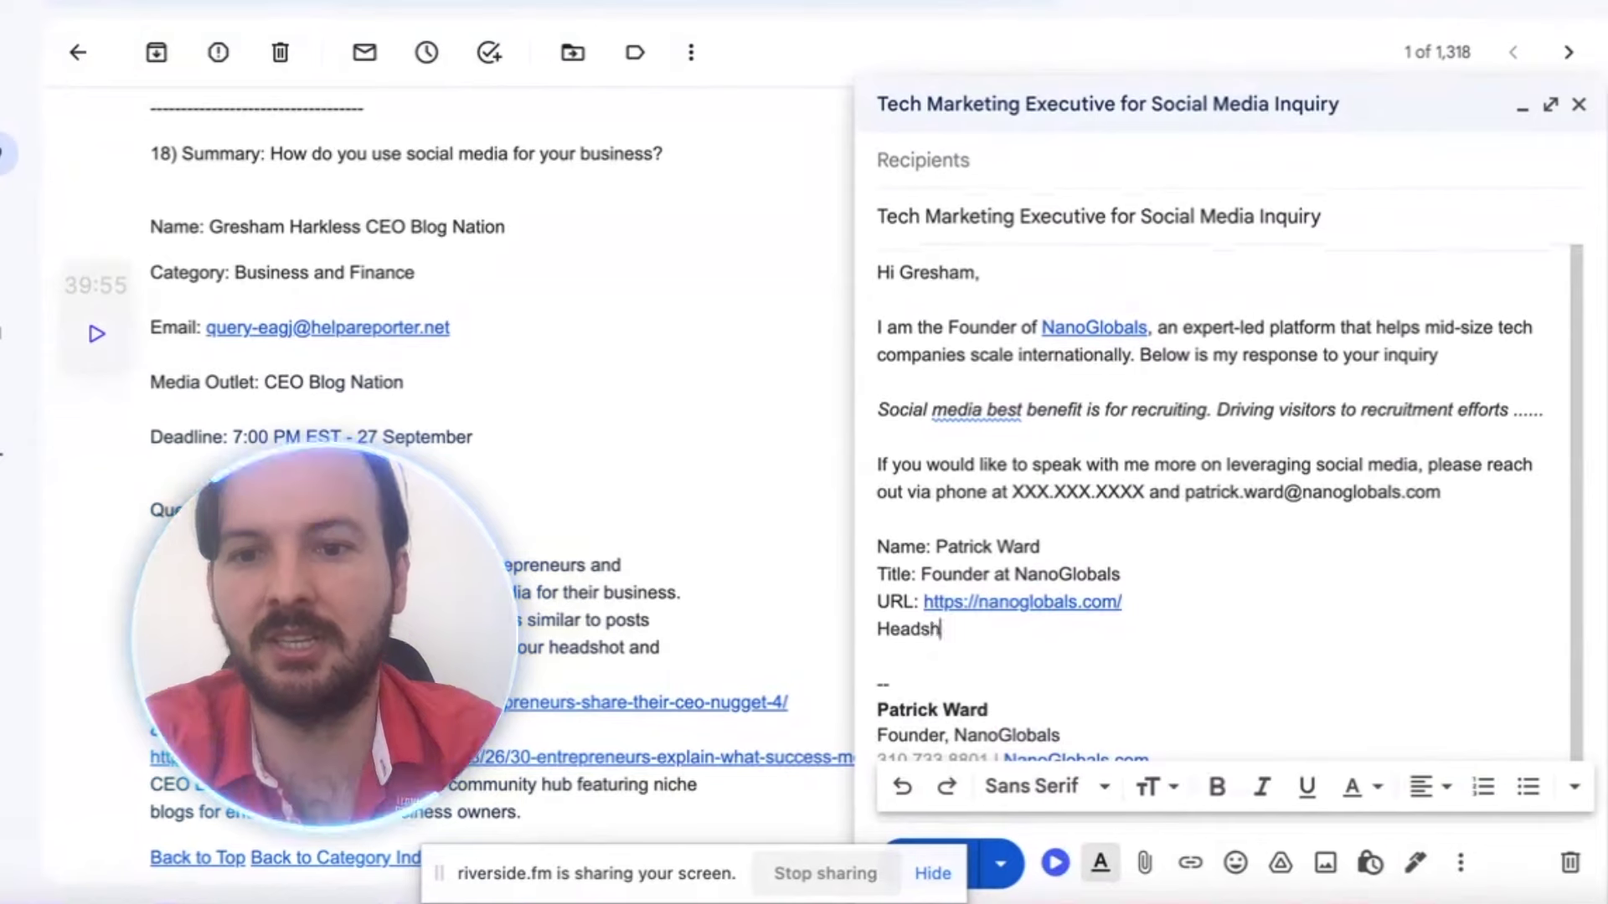
pyautogui.write('ot:')
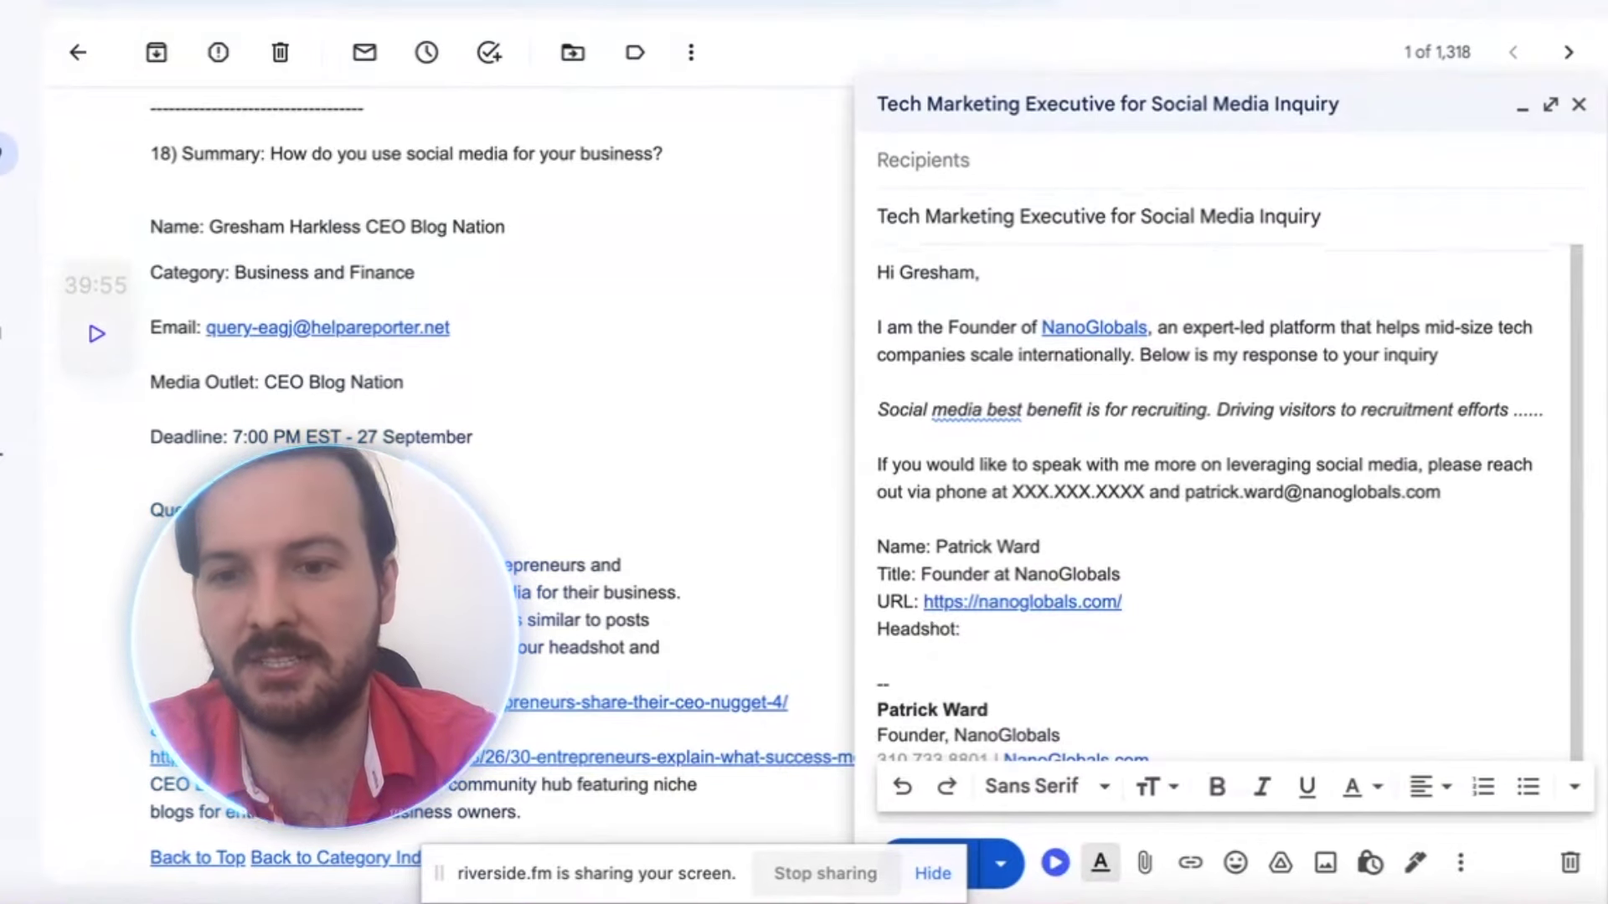
pyautogui.write(' Drive Link')
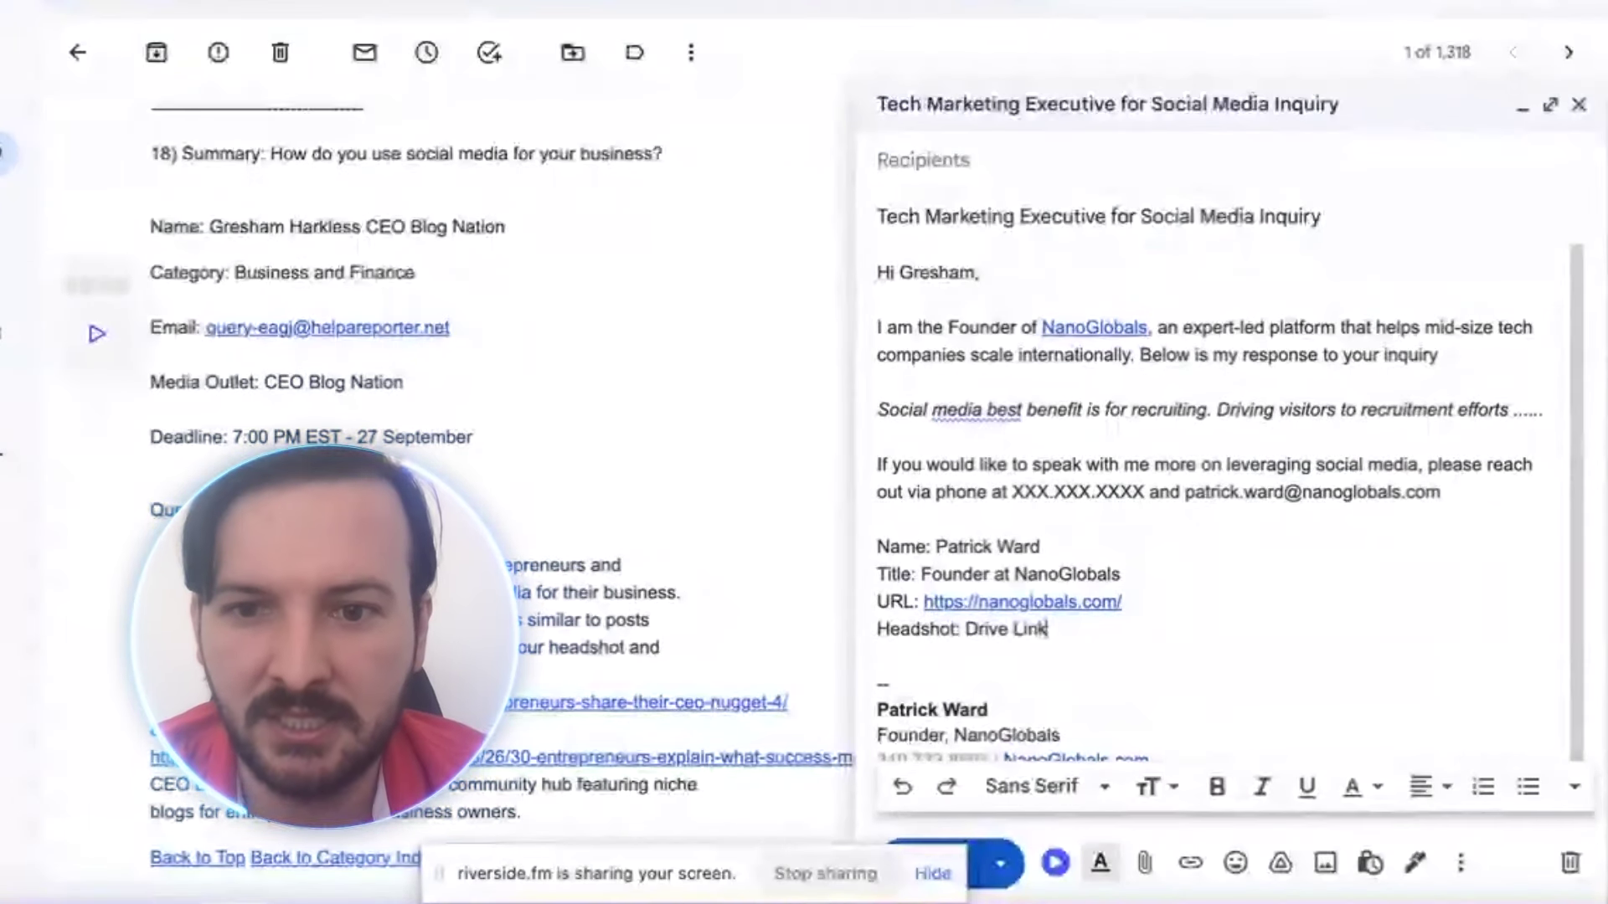
pyautogui.moveTo(877, 409); pyautogui.dragTo(1544, 409)
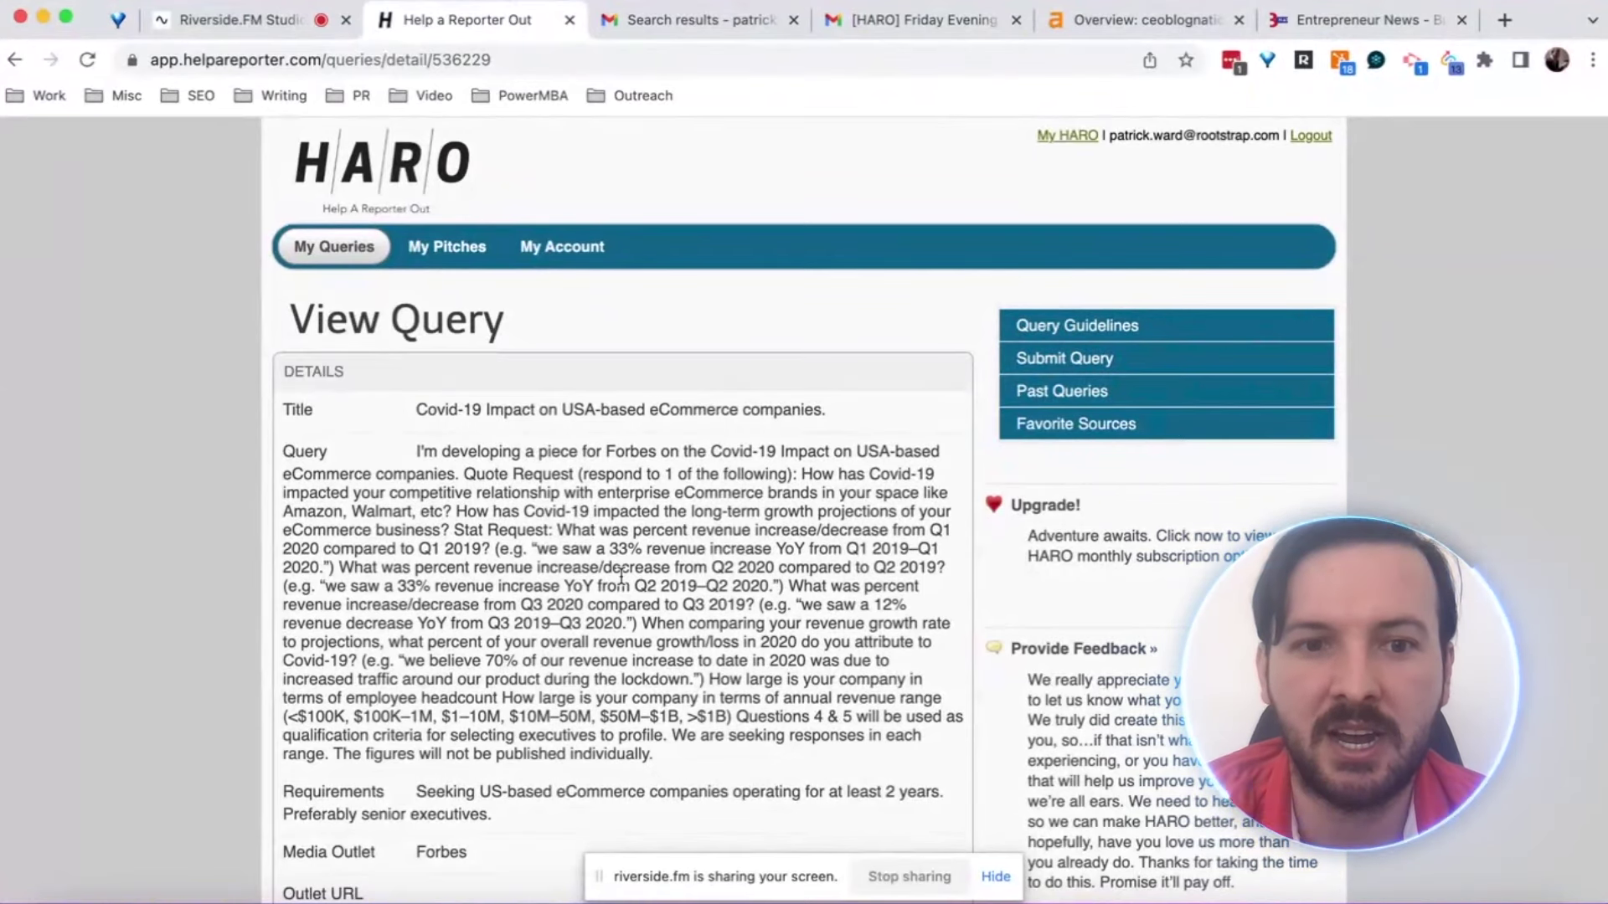
# Review the Forbes Covid-19 eCommerce query's Stat Request text and scroll down to its submitted pitches
pyautogui.moveTo(456, 532)
pyautogui.mouseDown()
pyautogui.moveTo(583, 608)
pyautogui.moveTo(652, 681)
pyautogui.moveTo(449, 512)
pyautogui.mouseUp()
pyautogui.click(450, 523)
pyautogui.scroll(-1, 584, 649)
pyautogui.scroll(-10, 584, 649)
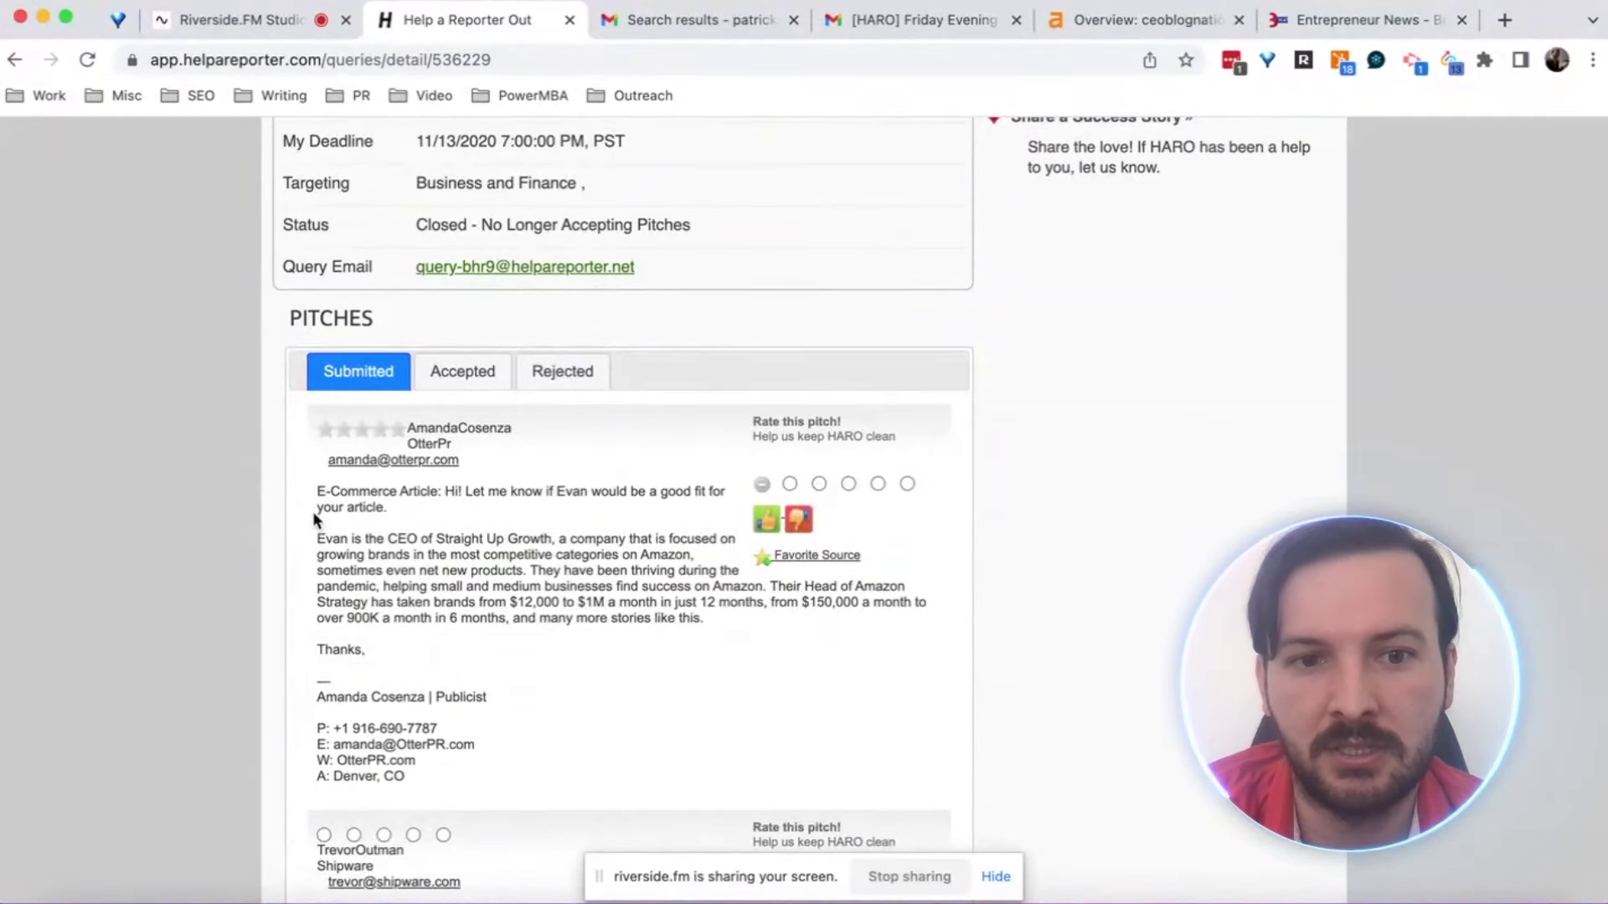
# Highlight the first pitch's CEO intro and $12,000-to-$1M growth claim, then scroll down to the CarParts.com pitch
pyautogui.moveTo(323, 539); pyautogui.dragTo(420, 542)
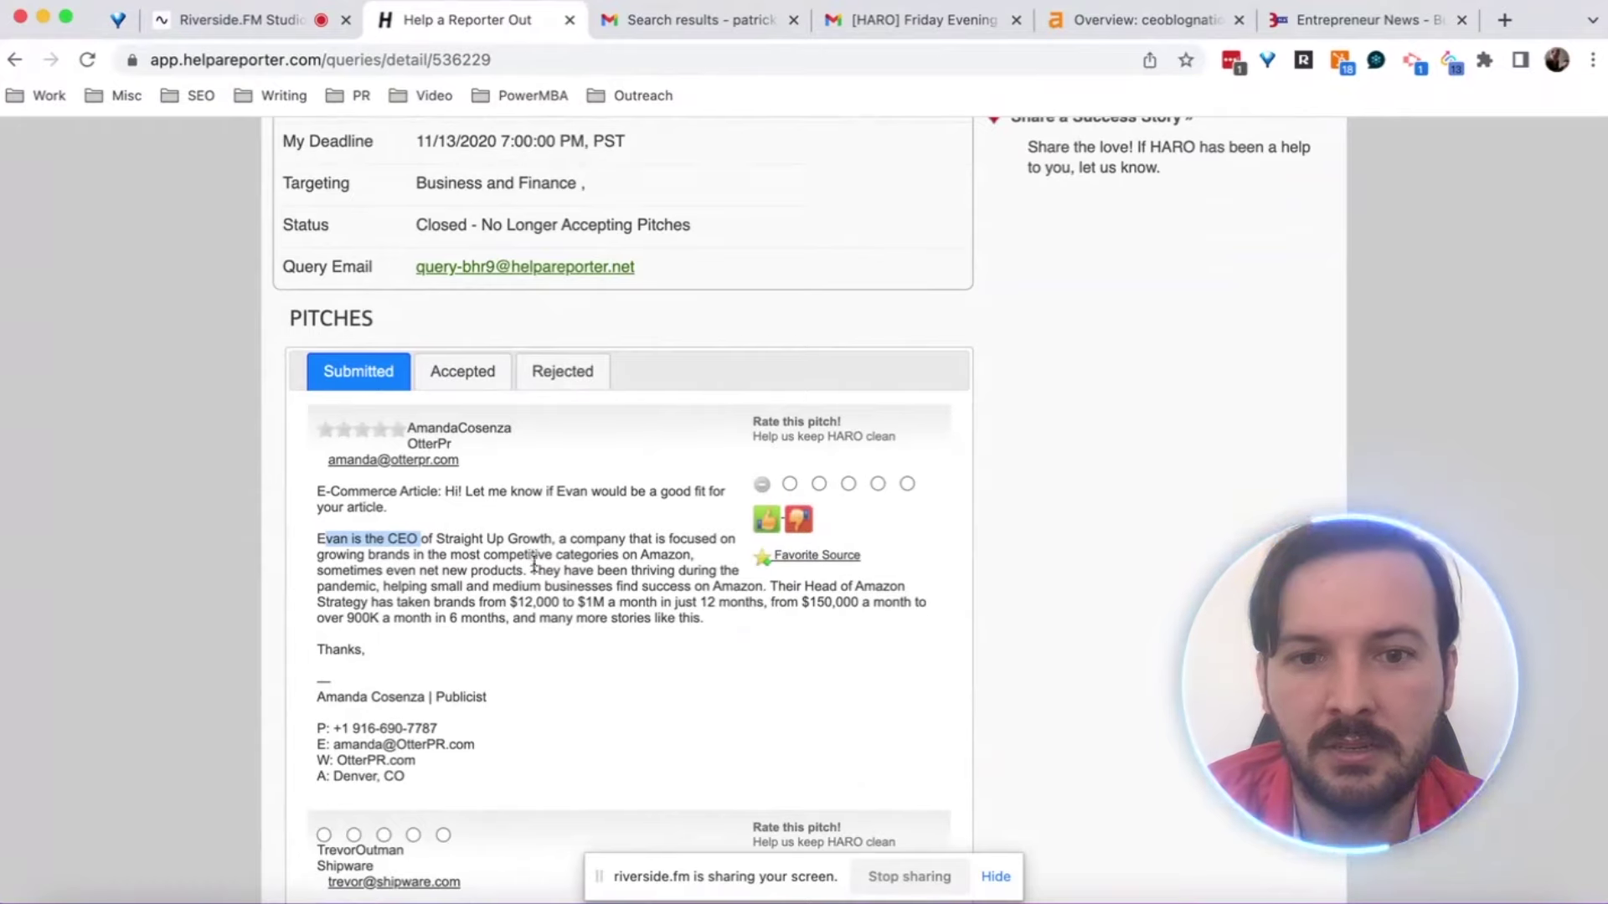
pyautogui.moveTo(510, 602); pyautogui.dragTo(814, 599)
pyautogui.click(512, 602)
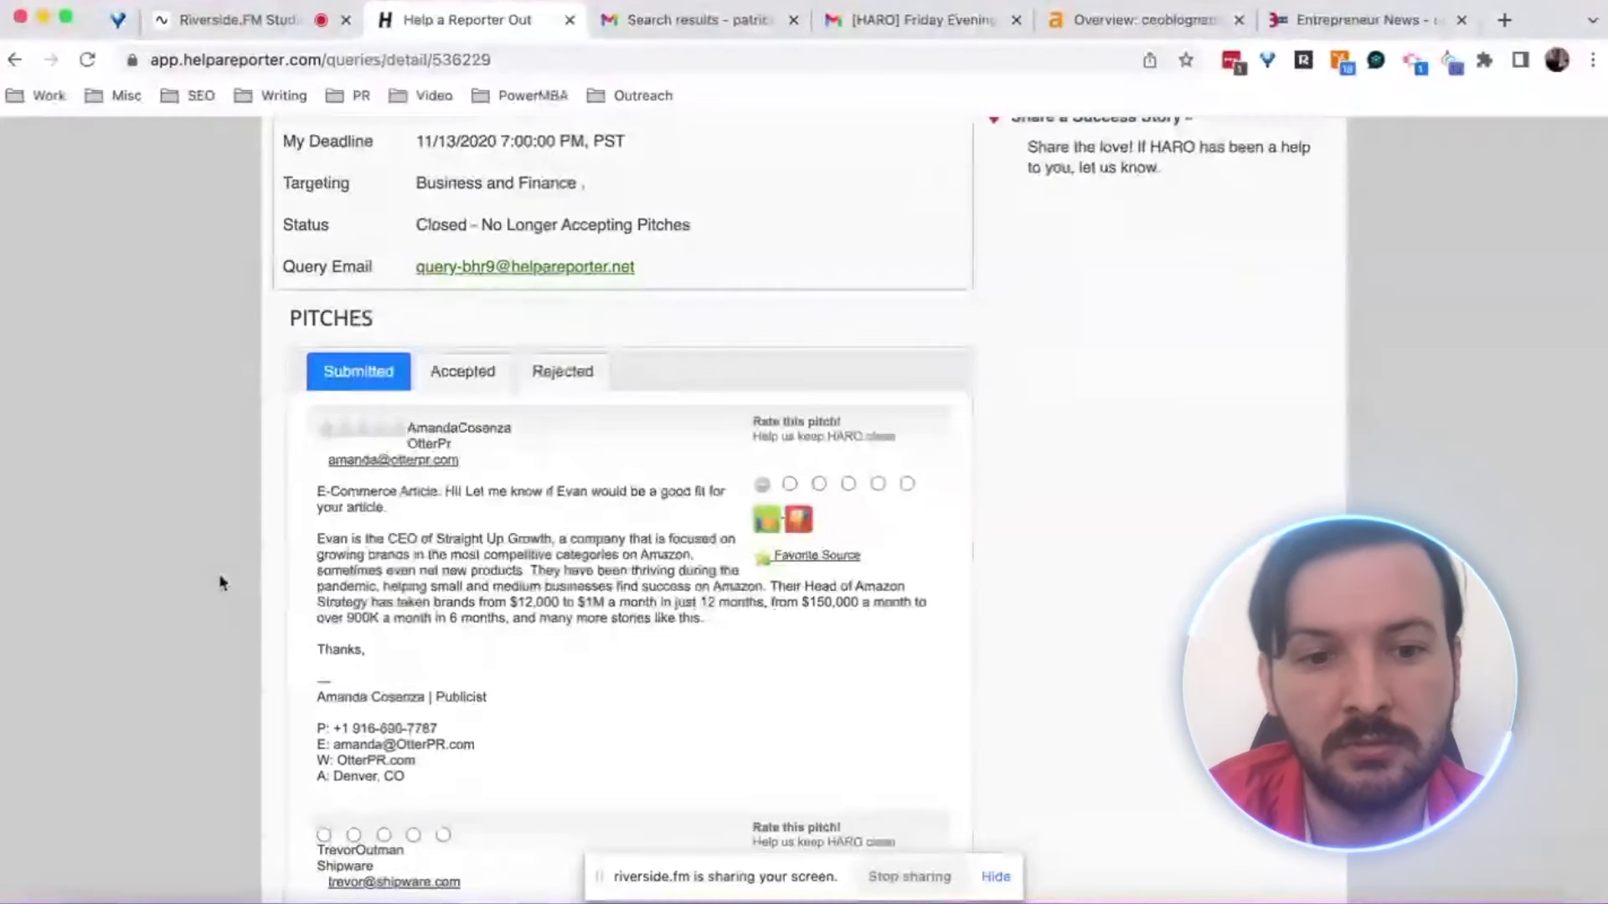
pyautogui.scroll(-6, 220, 580)
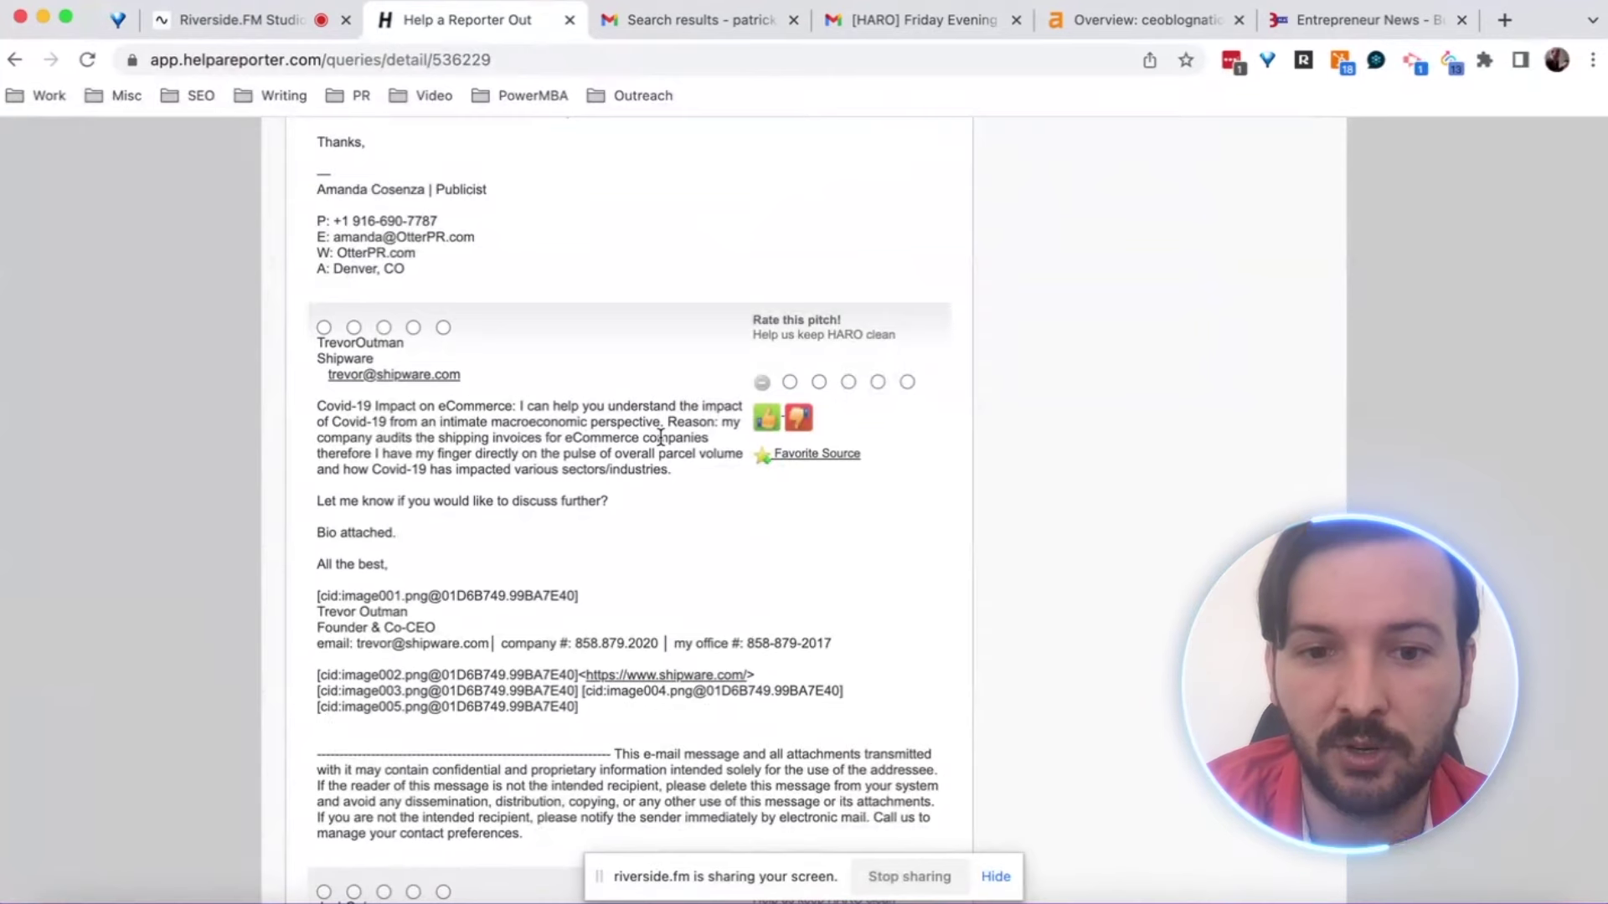
pyautogui.scroll(-1, 661, 437)
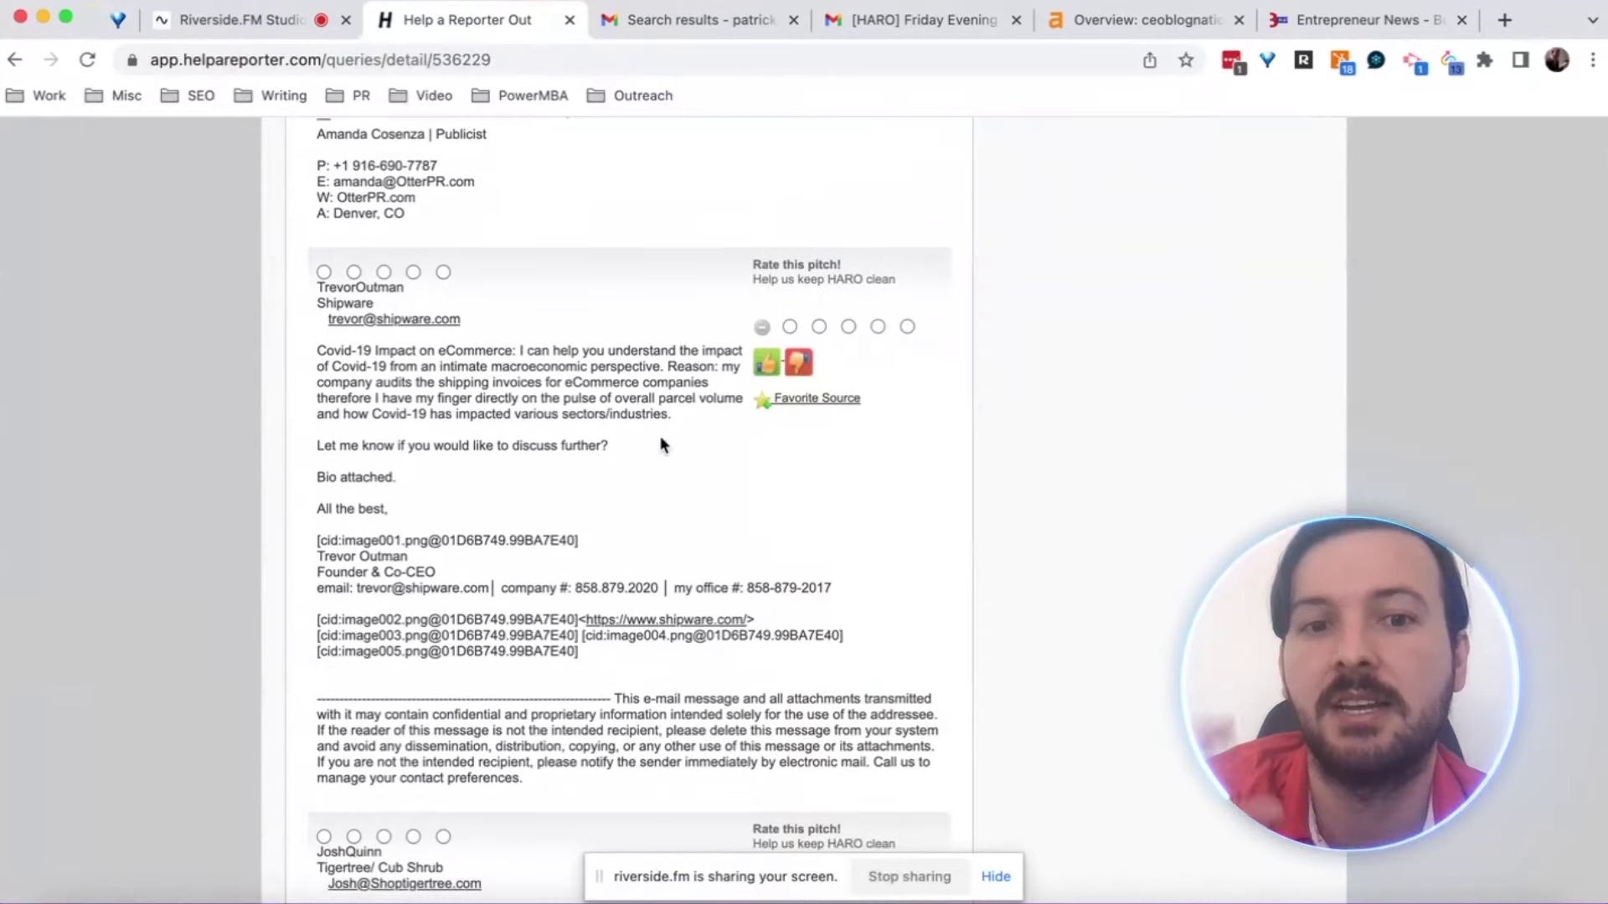
pyautogui.scroll(-10, 660, 437)
pyautogui.scroll(-3, 661, 444)
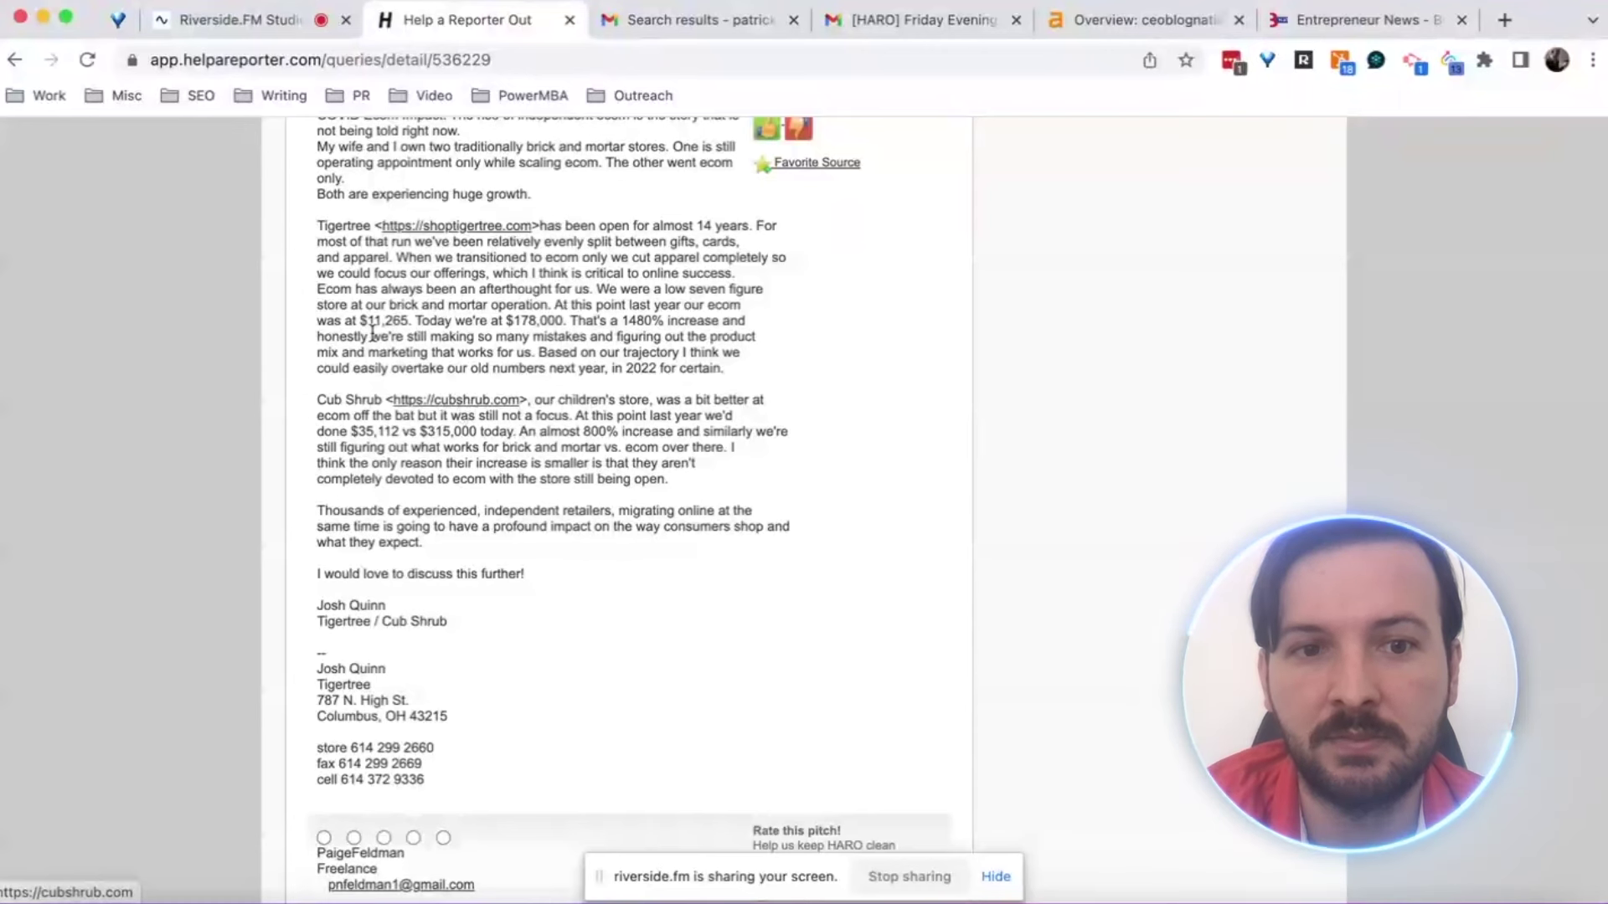
pyautogui.scroll(-7, 371, 335)
pyautogui.scroll(-3, 372, 335)
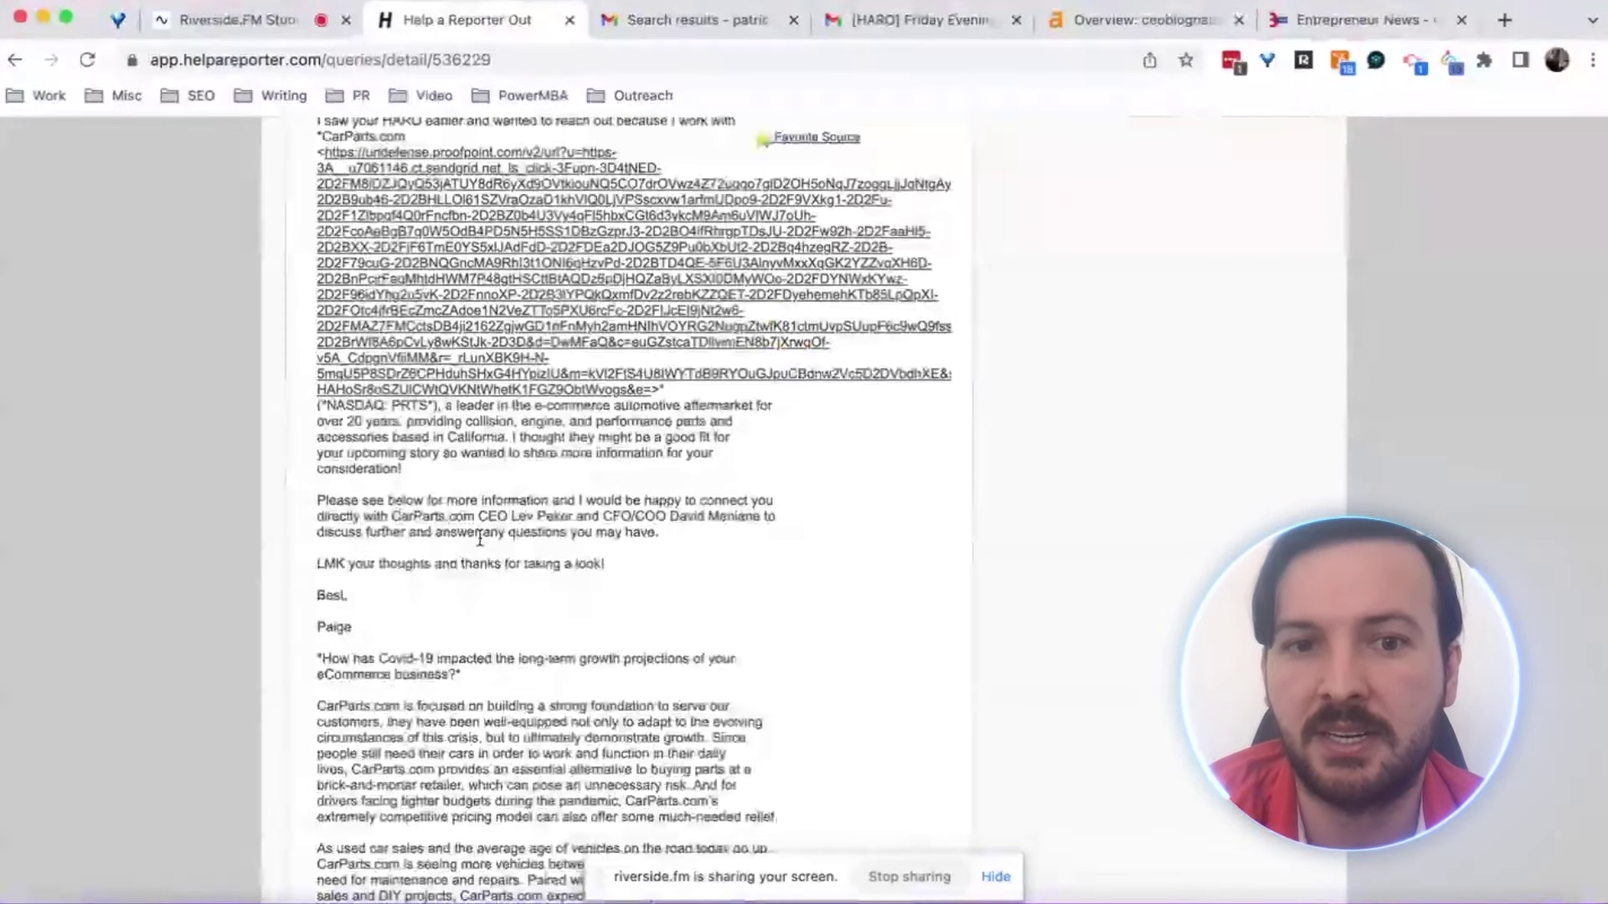
pyautogui.scroll(-3, 480, 540)
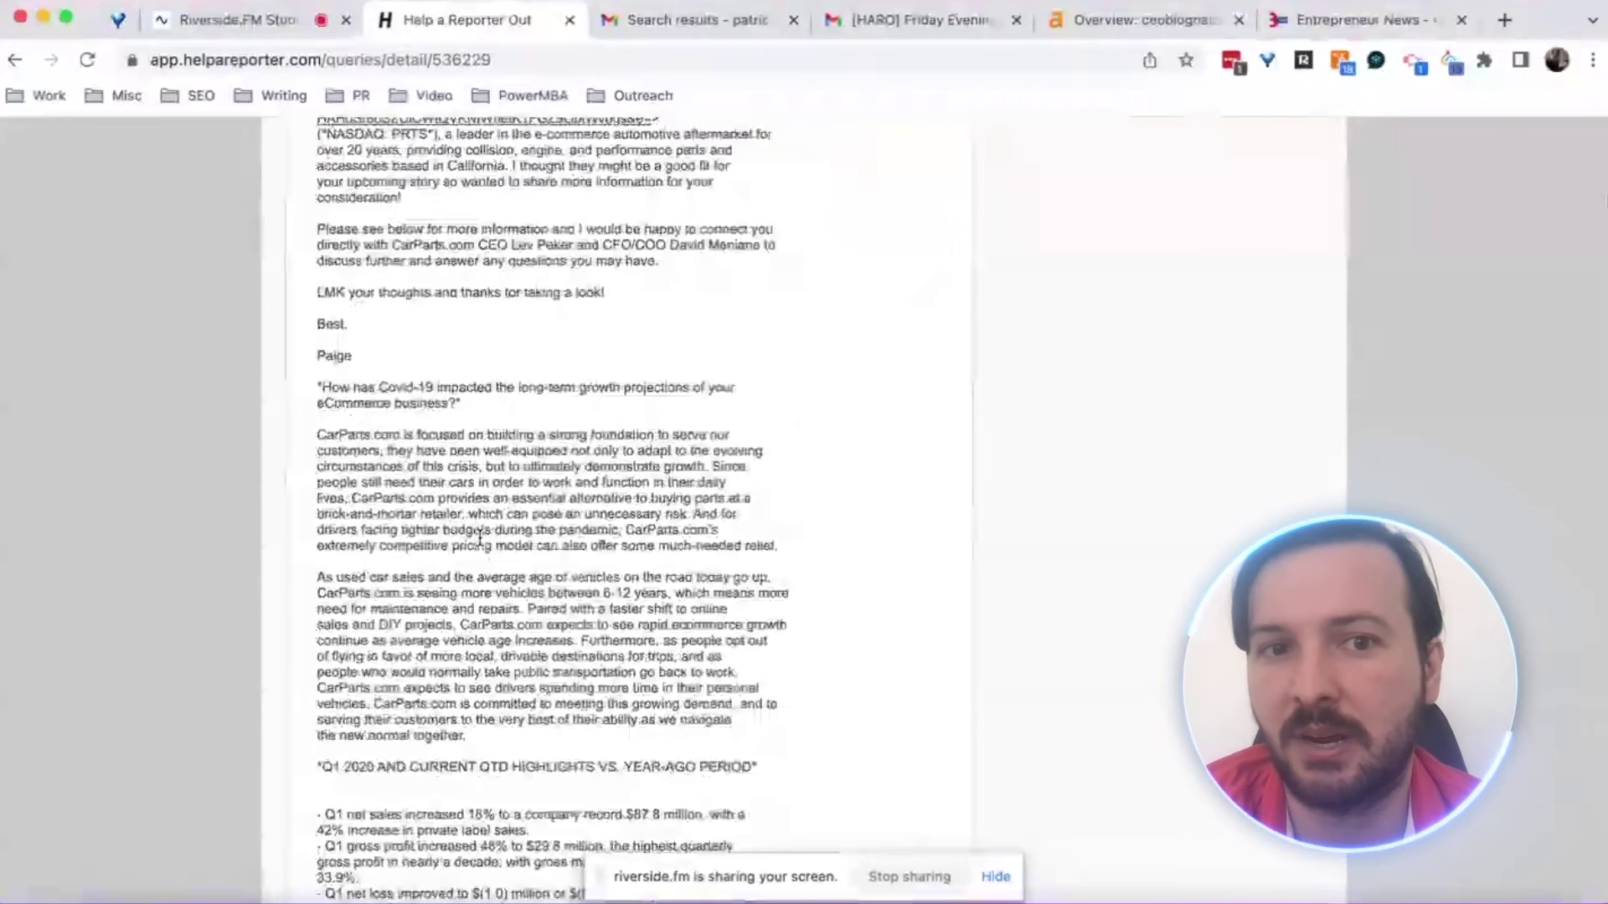
pyautogui.scroll(-3, 480, 537)
pyautogui.scroll(-1, 480, 537)
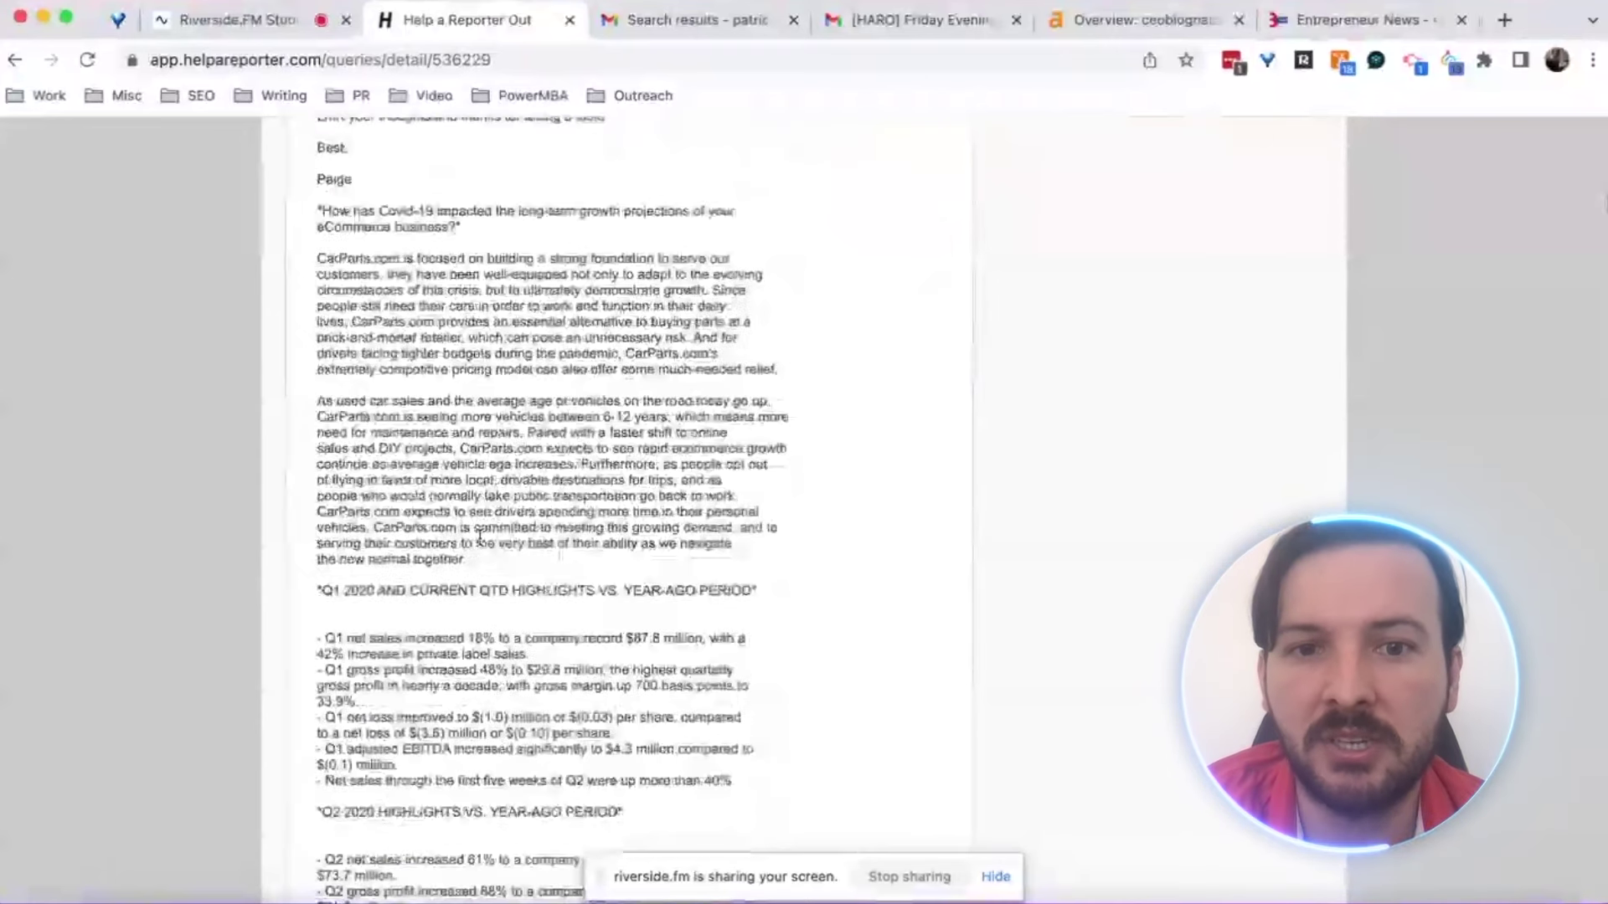
pyautogui.scroll(-3, 480, 537)
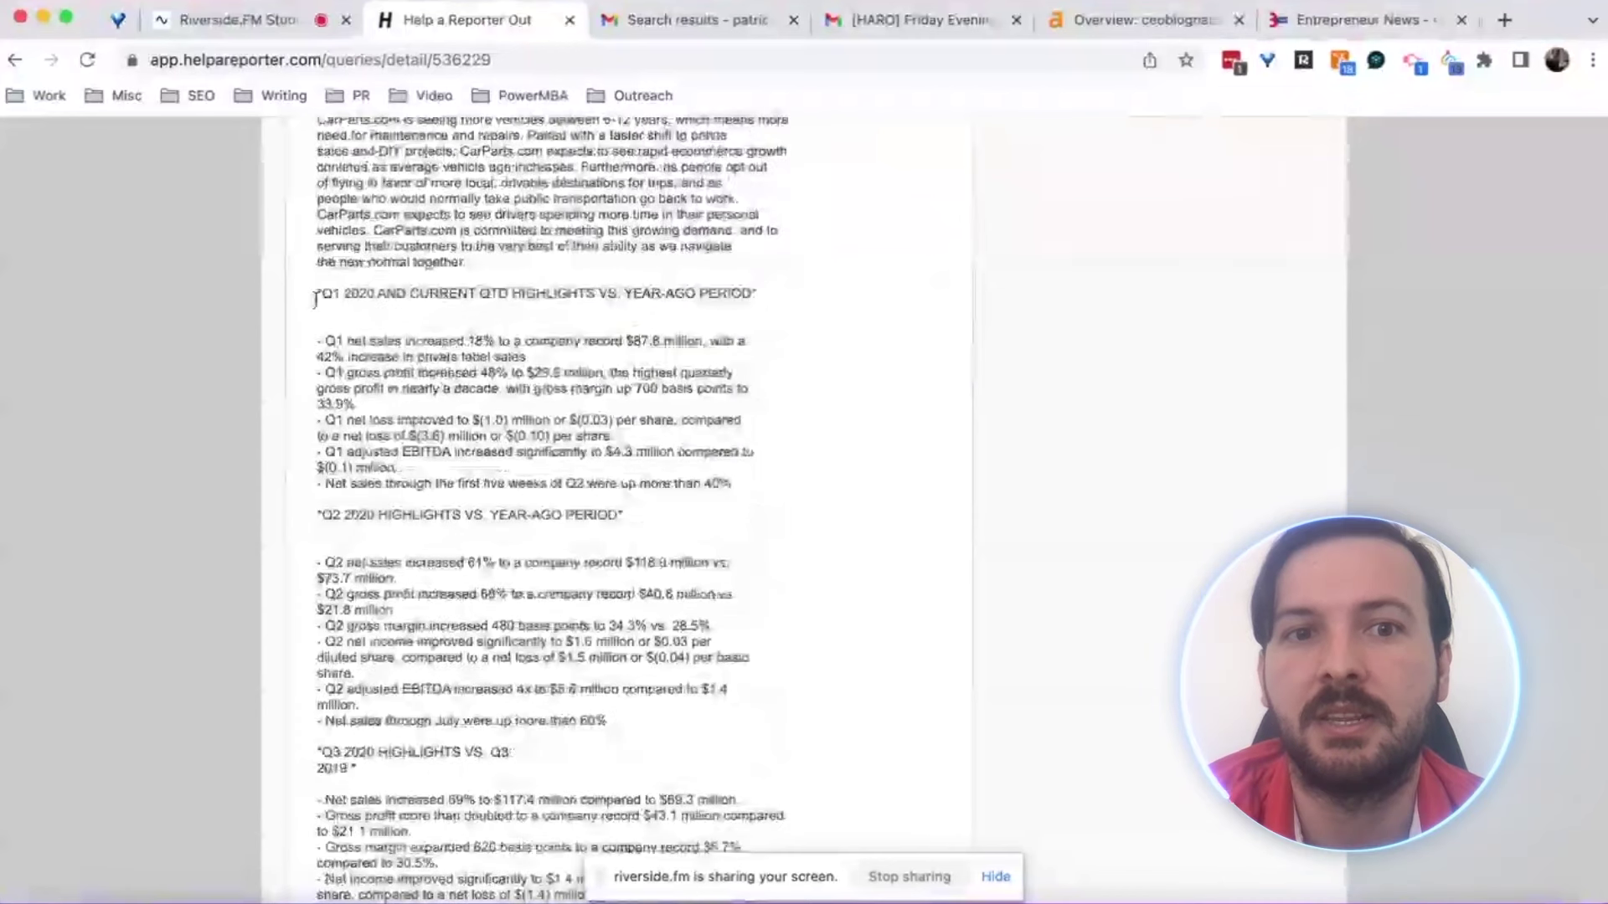
pyautogui.moveTo(320, 295); pyautogui.dragTo(482, 455)
pyautogui.scroll(-2, 467, 503)
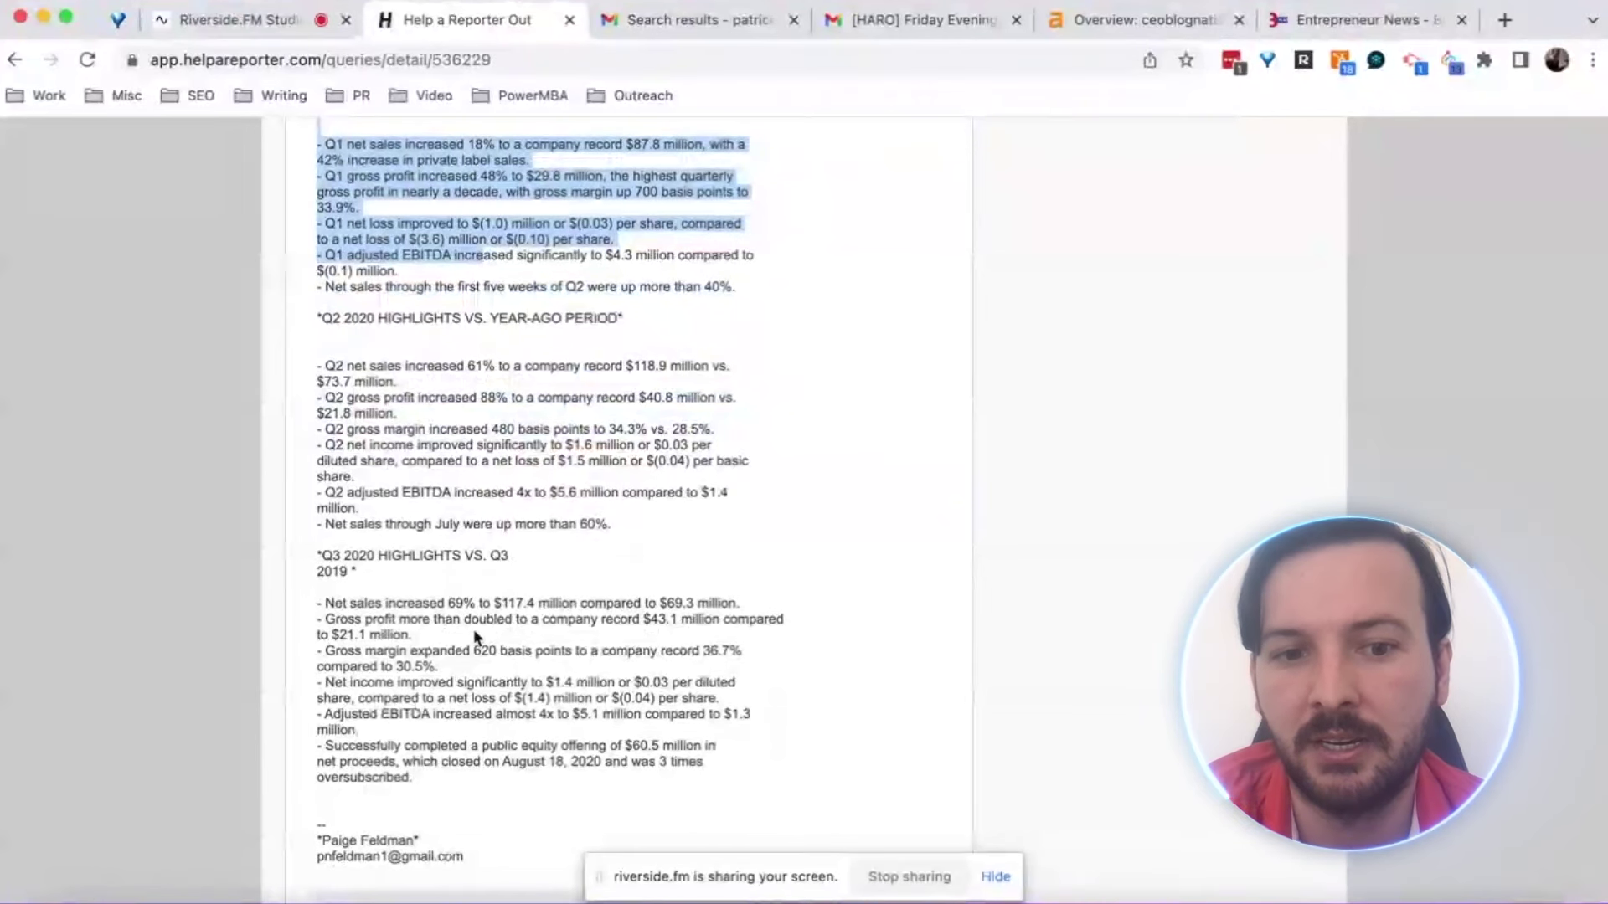
pyautogui.scroll(1, 474, 632)
pyautogui.scroll(10, 474, 630)
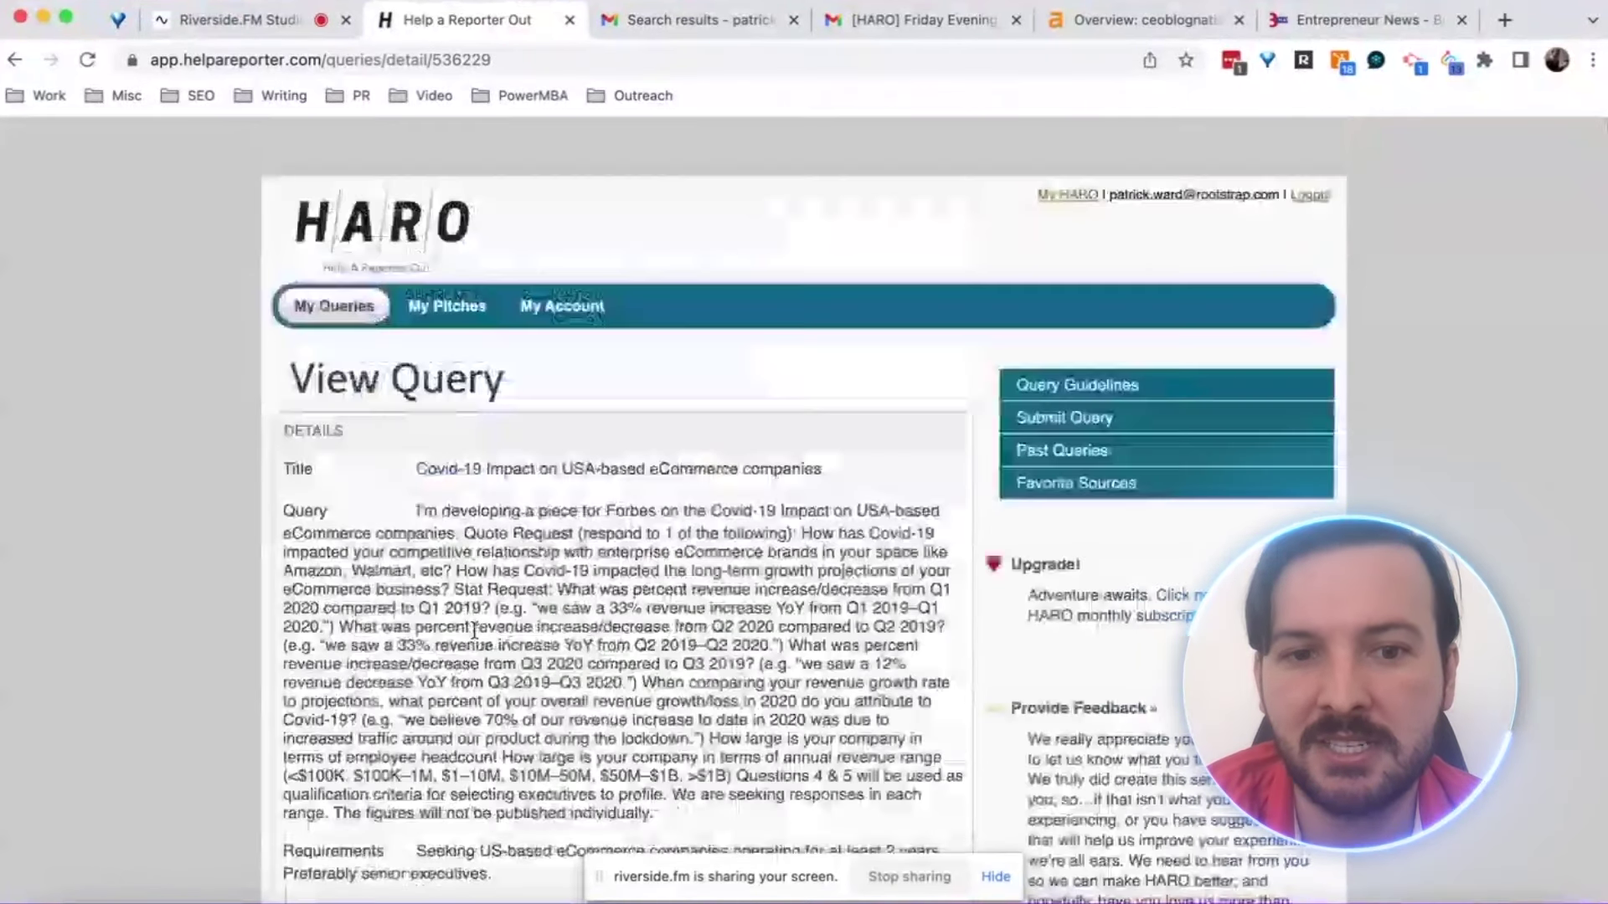
pyautogui.scroll(-5, 474, 629)
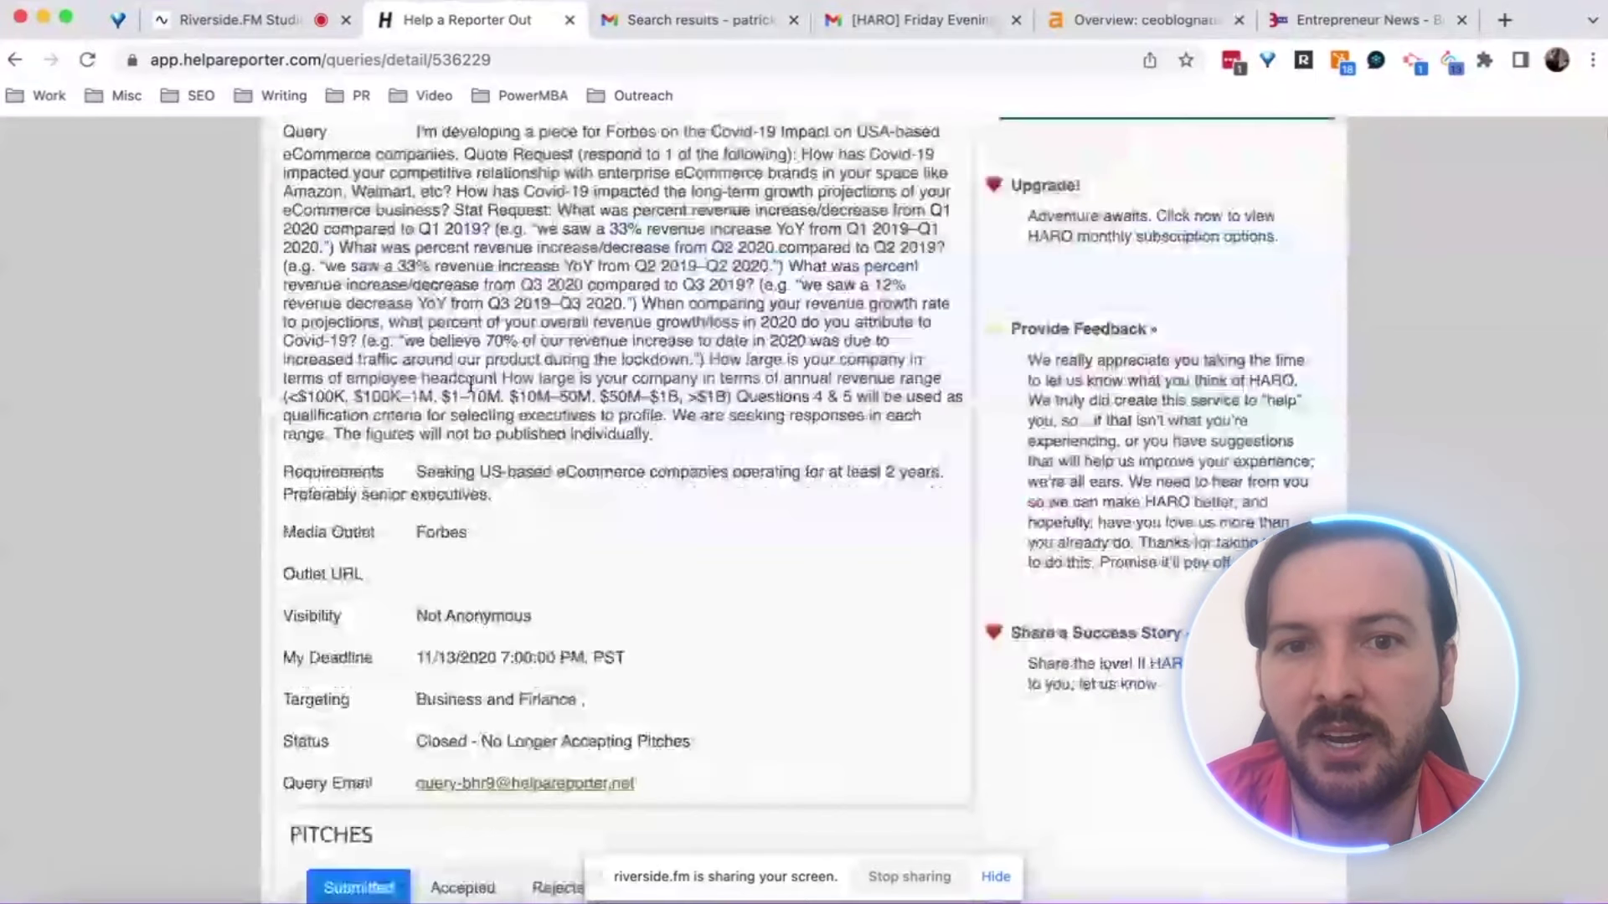
pyautogui.scroll(3, 393, 335)
pyautogui.moveTo(418, 334); pyautogui.dragTo(623, 366)
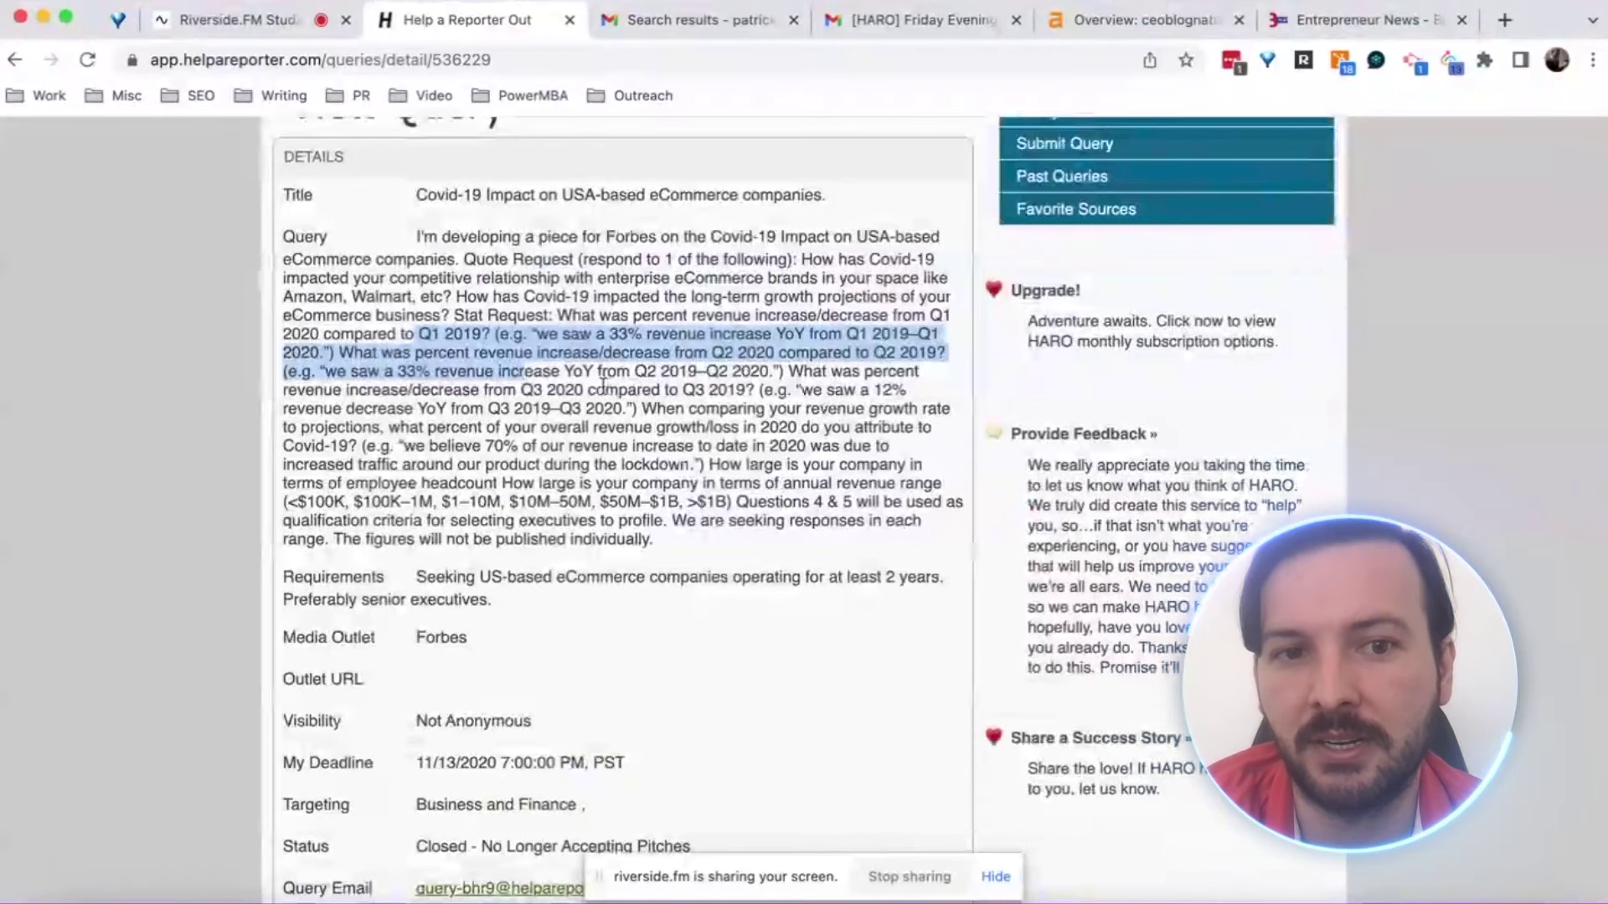
pyautogui.scroll(-3, 599, 467)
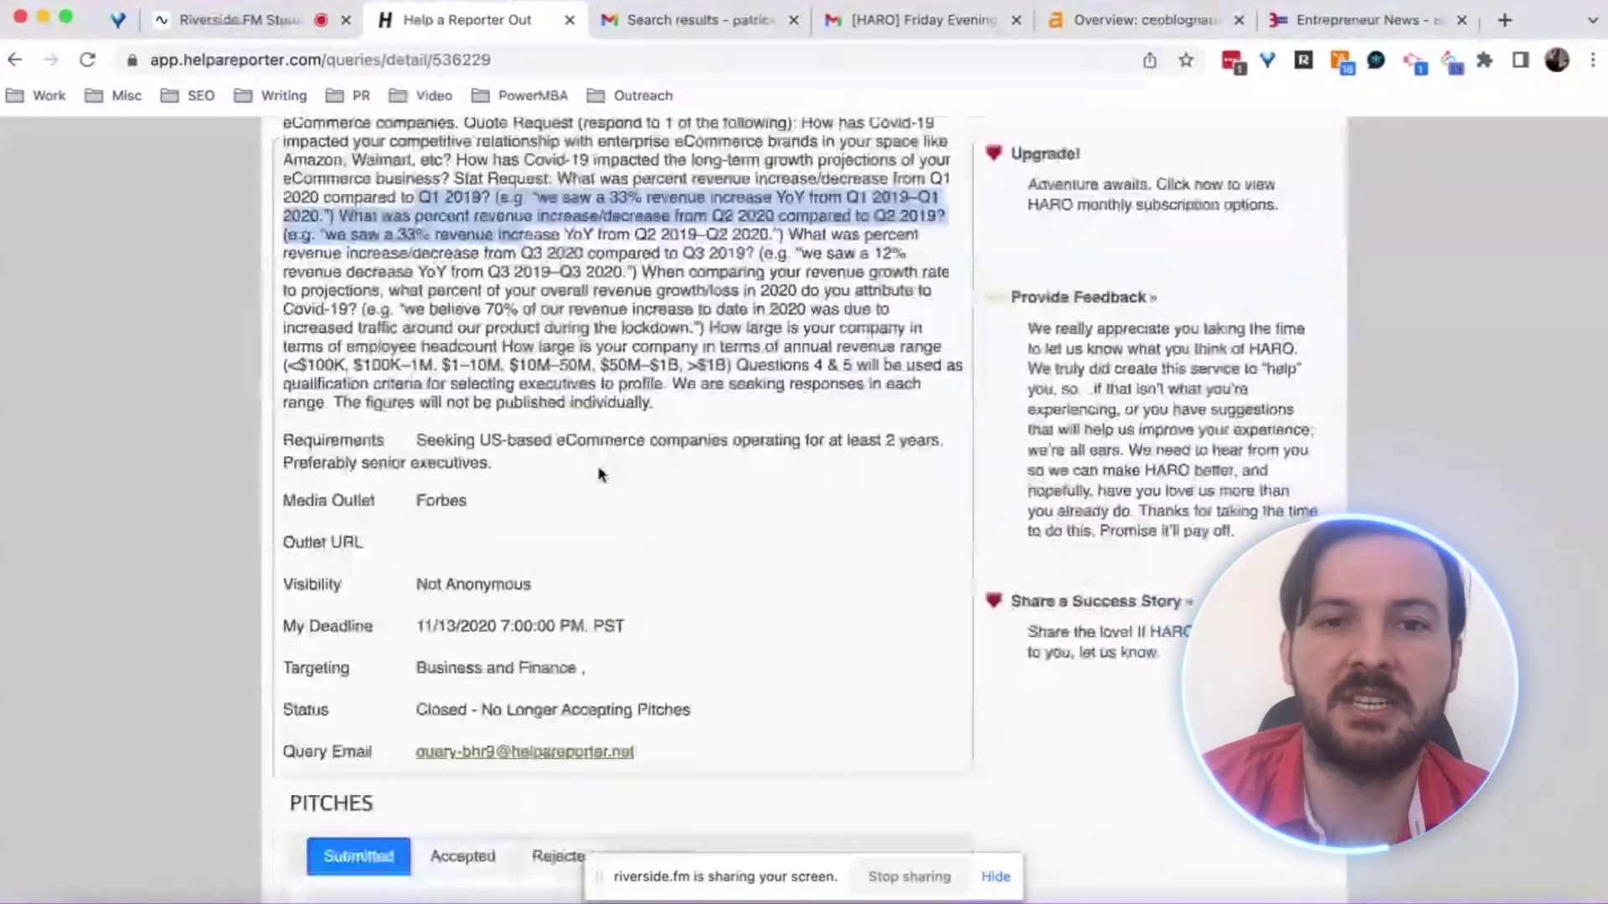
pyautogui.scroll(-15, 599, 475)
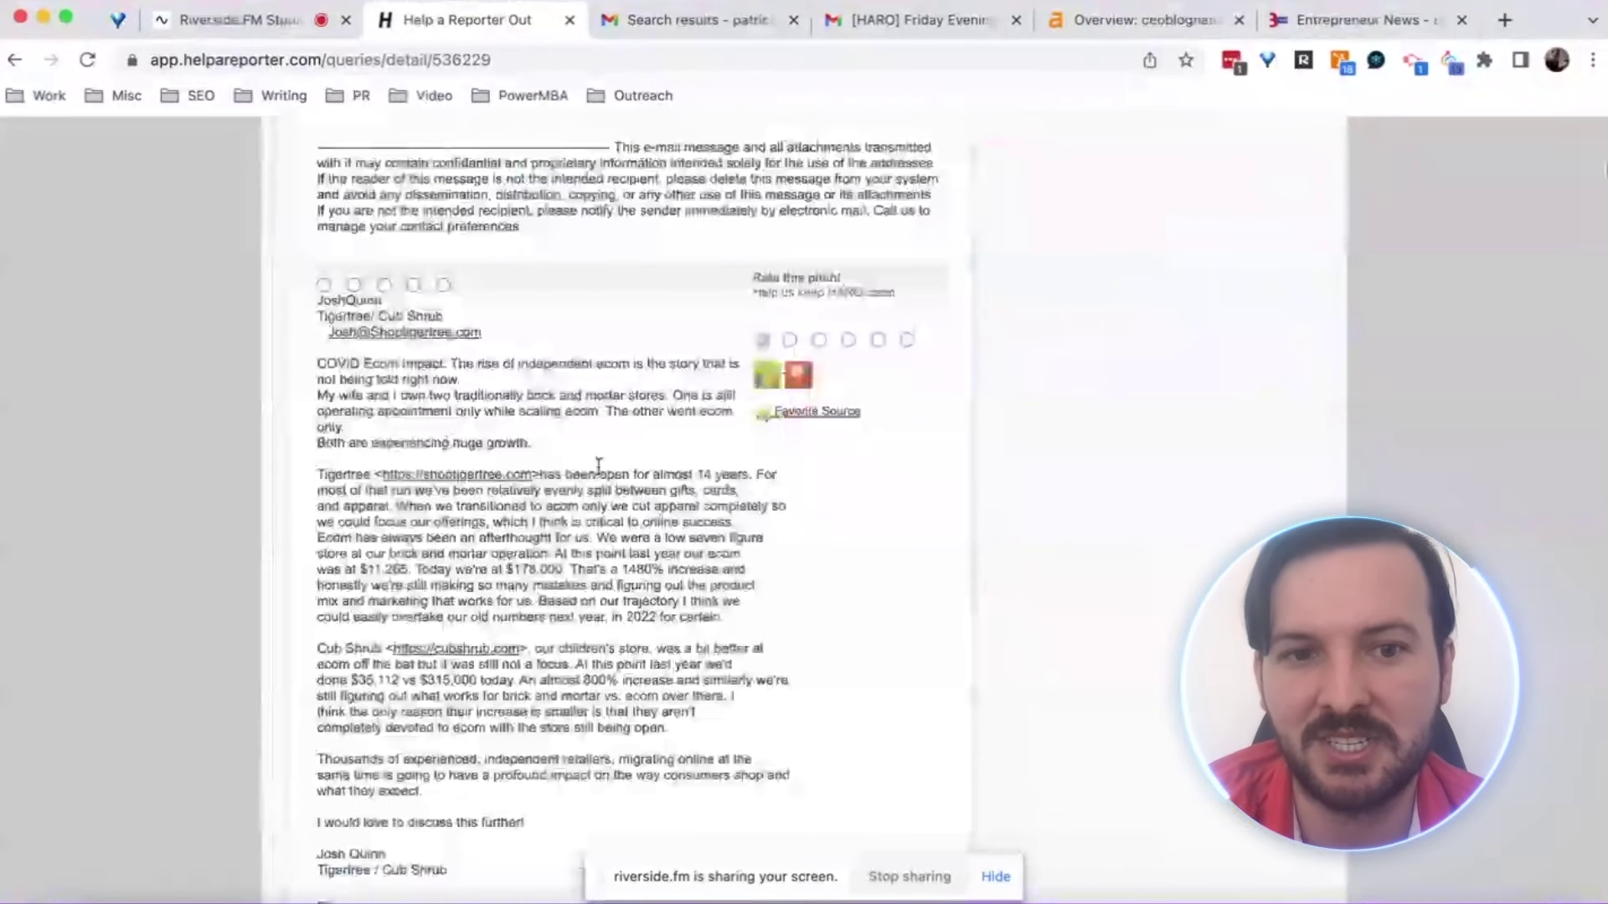
pyautogui.scroll(-15, 598, 465)
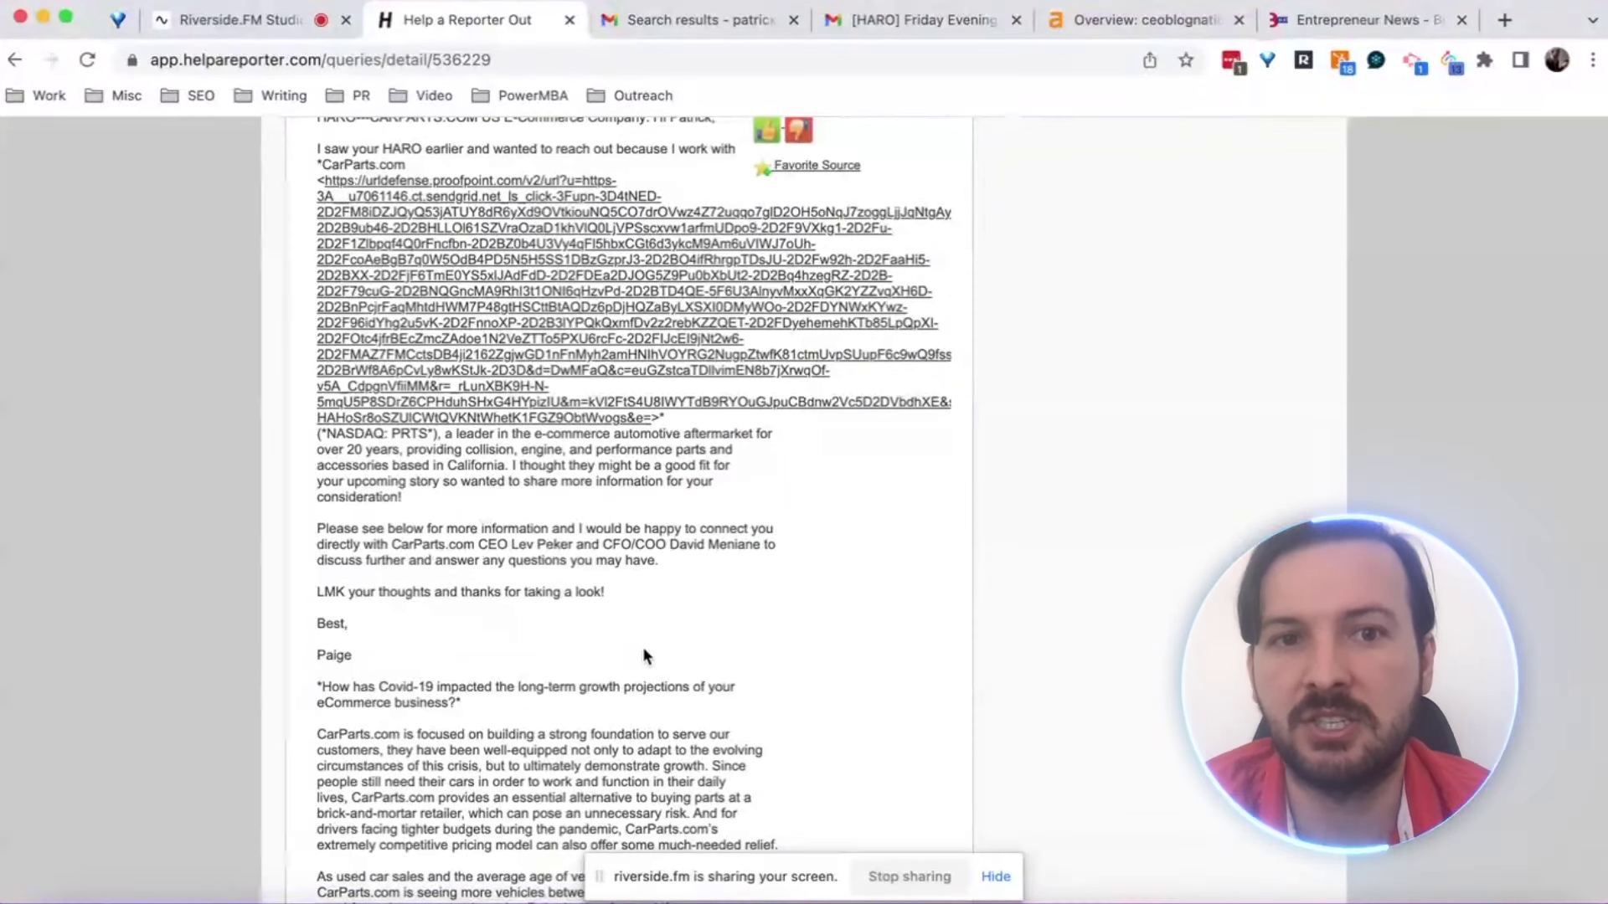
pyautogui.scroll(3, 643, 649)
pyautogui.scroll(-4, 644, 655)
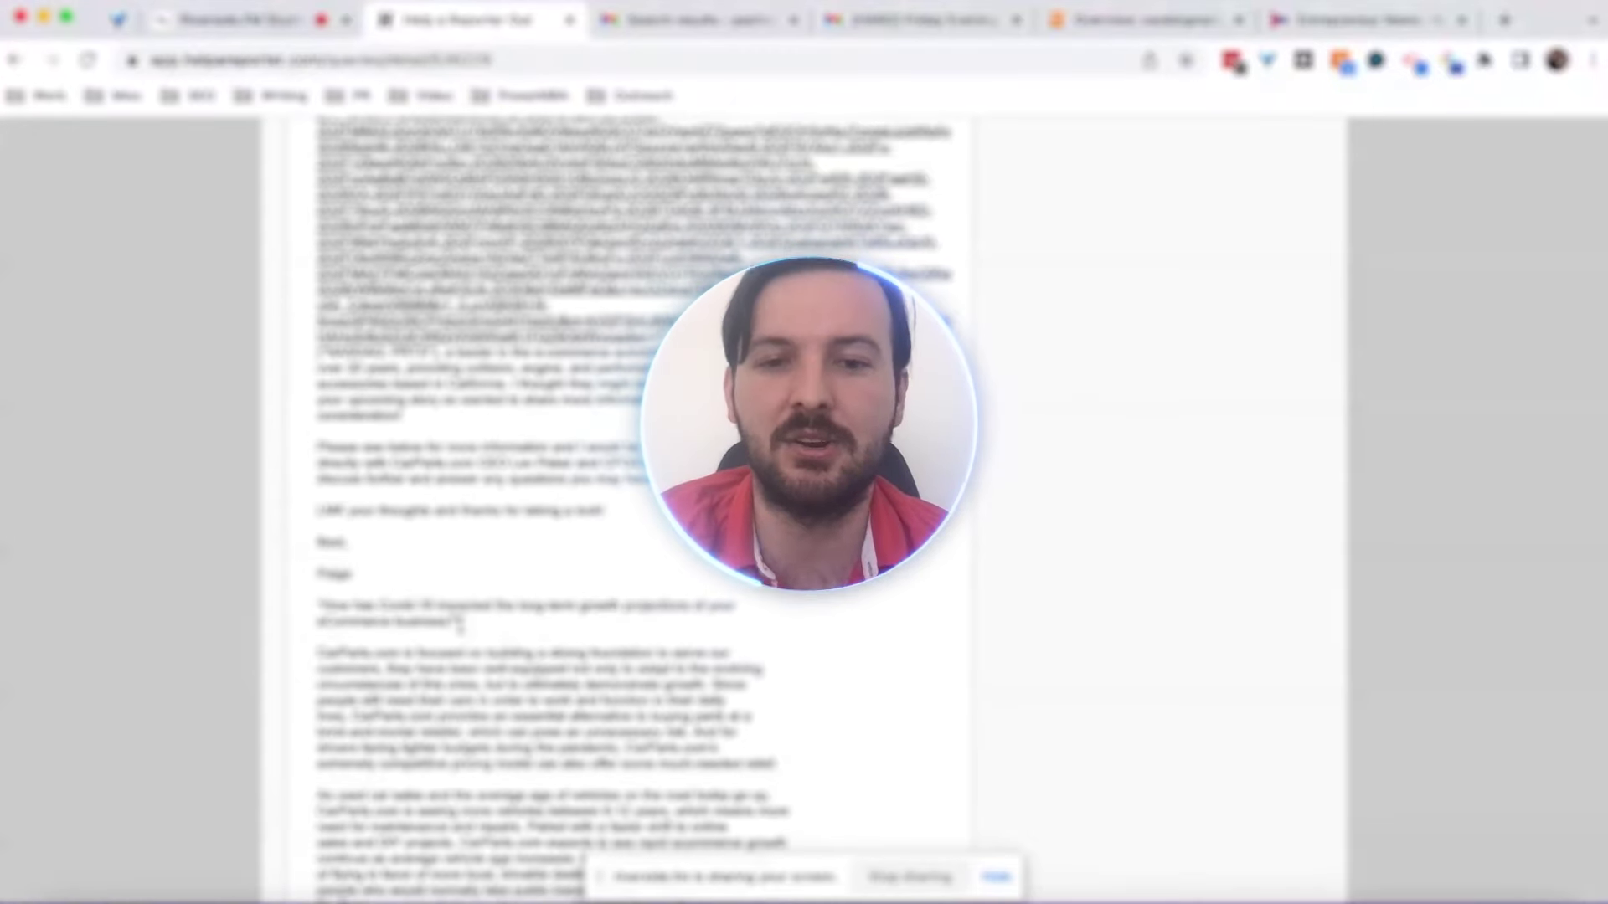
# Scroll down through the remaining submitted HARO pitches
pyautogui.scroll(-20, 460, 624)
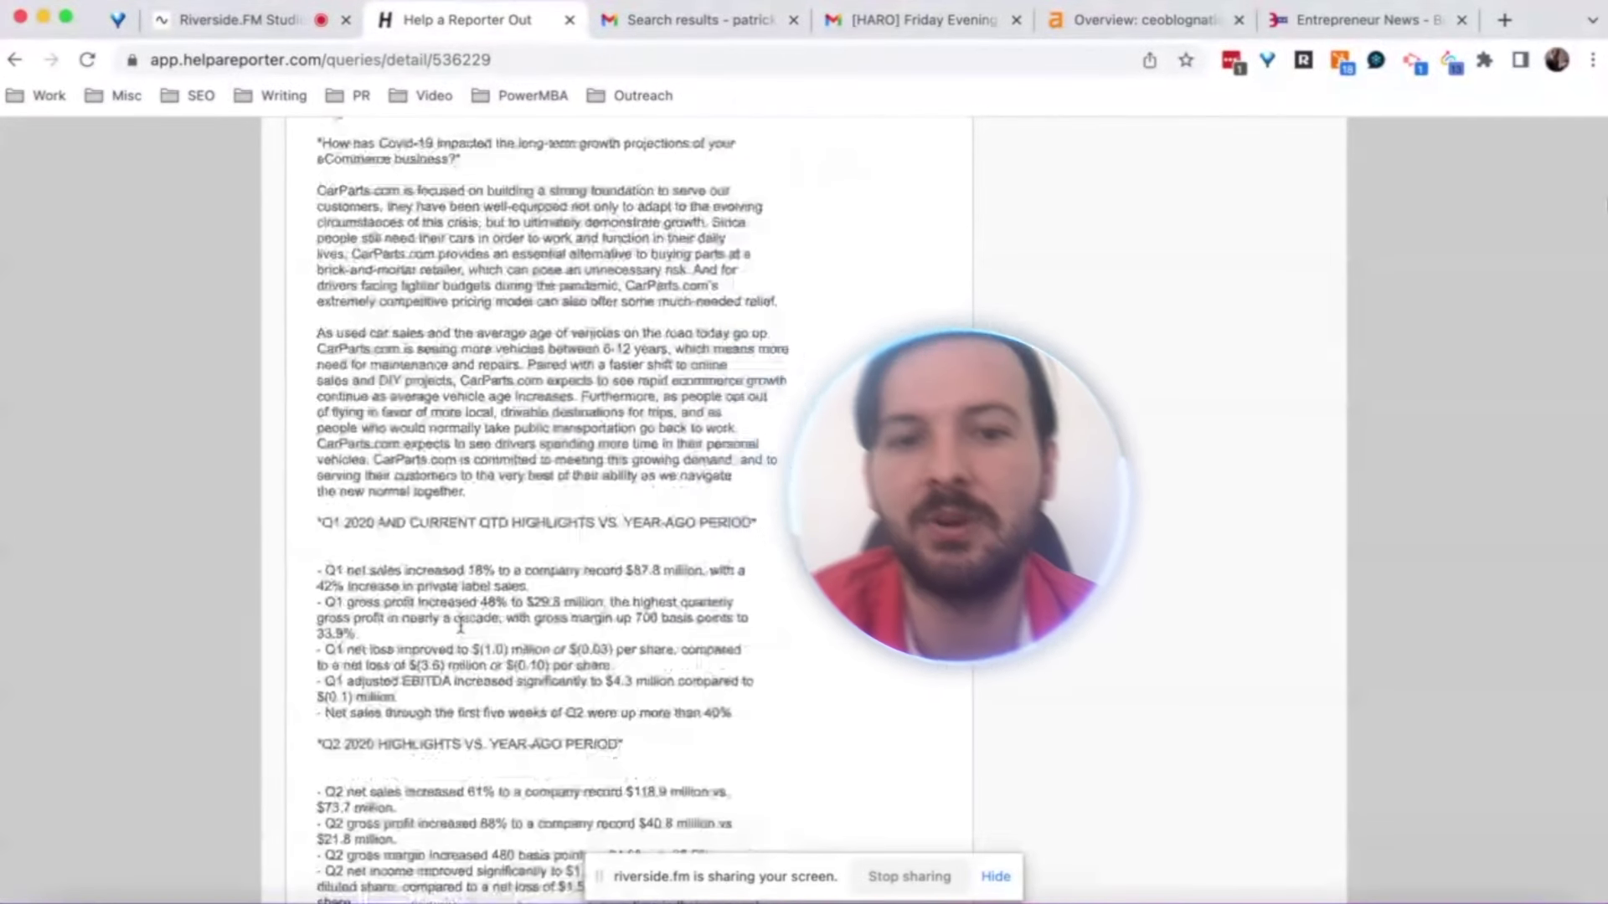
pyautogui.scroll(-5, 460, 624)
pyautogui.scroll(-10, 462, 631)
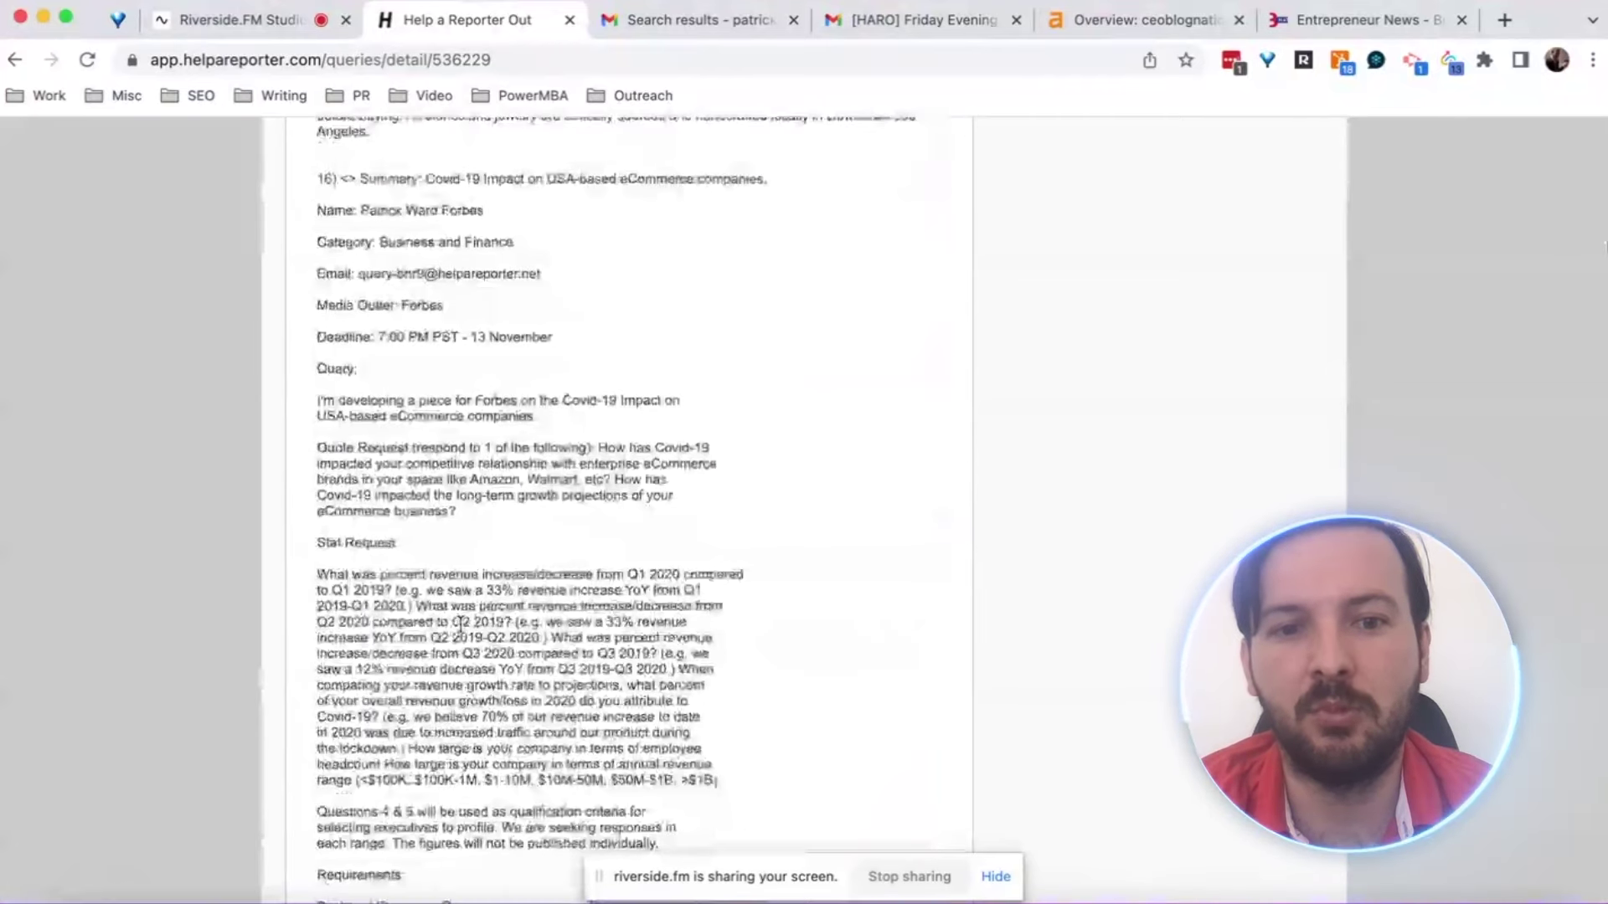
pyautogui.scroll(-2, 460, 623)
pyautogui.scroll(-6, 460, 624)
pyautogui.scroll(-2, 460, 624)
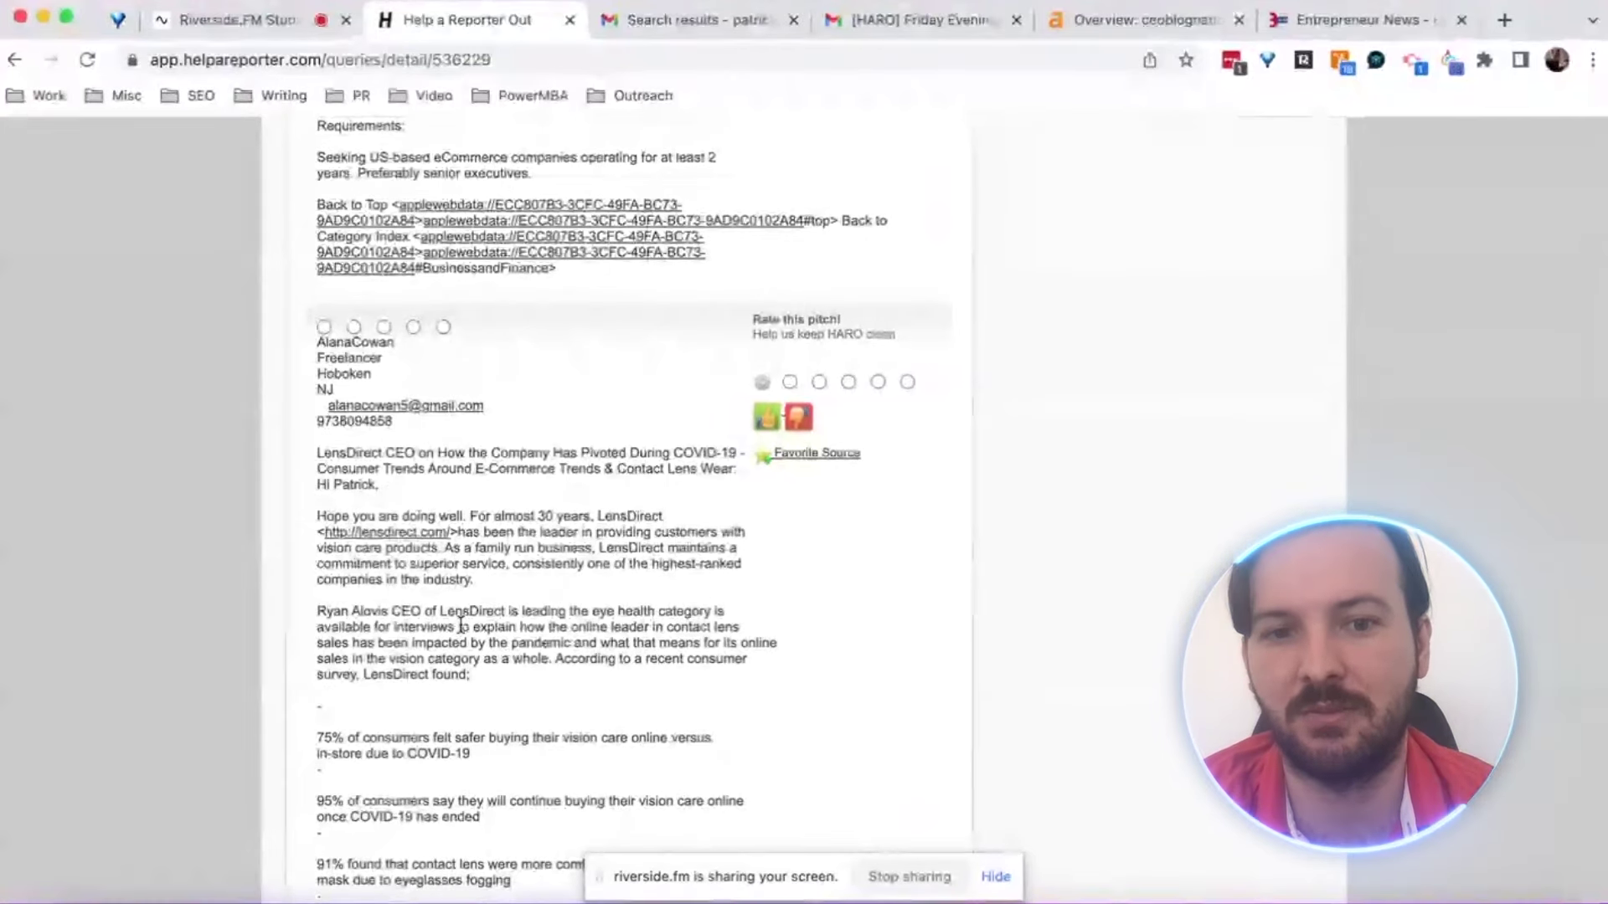
pyautogui.scroll(-1, 459, 624)
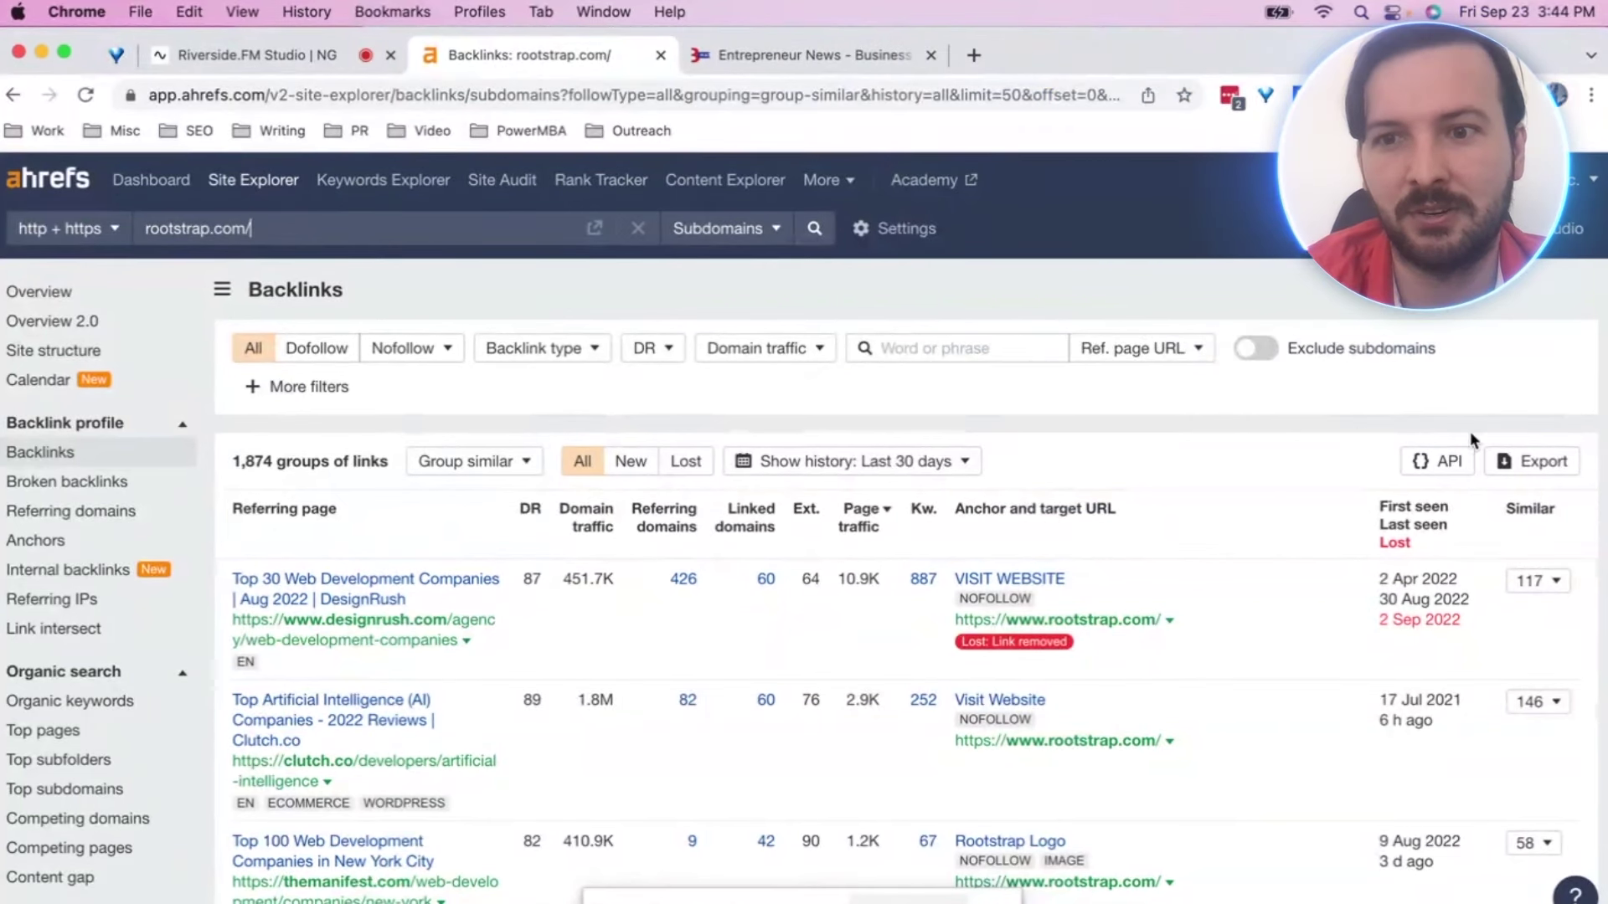
# Sort the rootstrap.com Backlinks table by the 'First seen' column, newest first
pyautogui.moveTo(1407, 515)
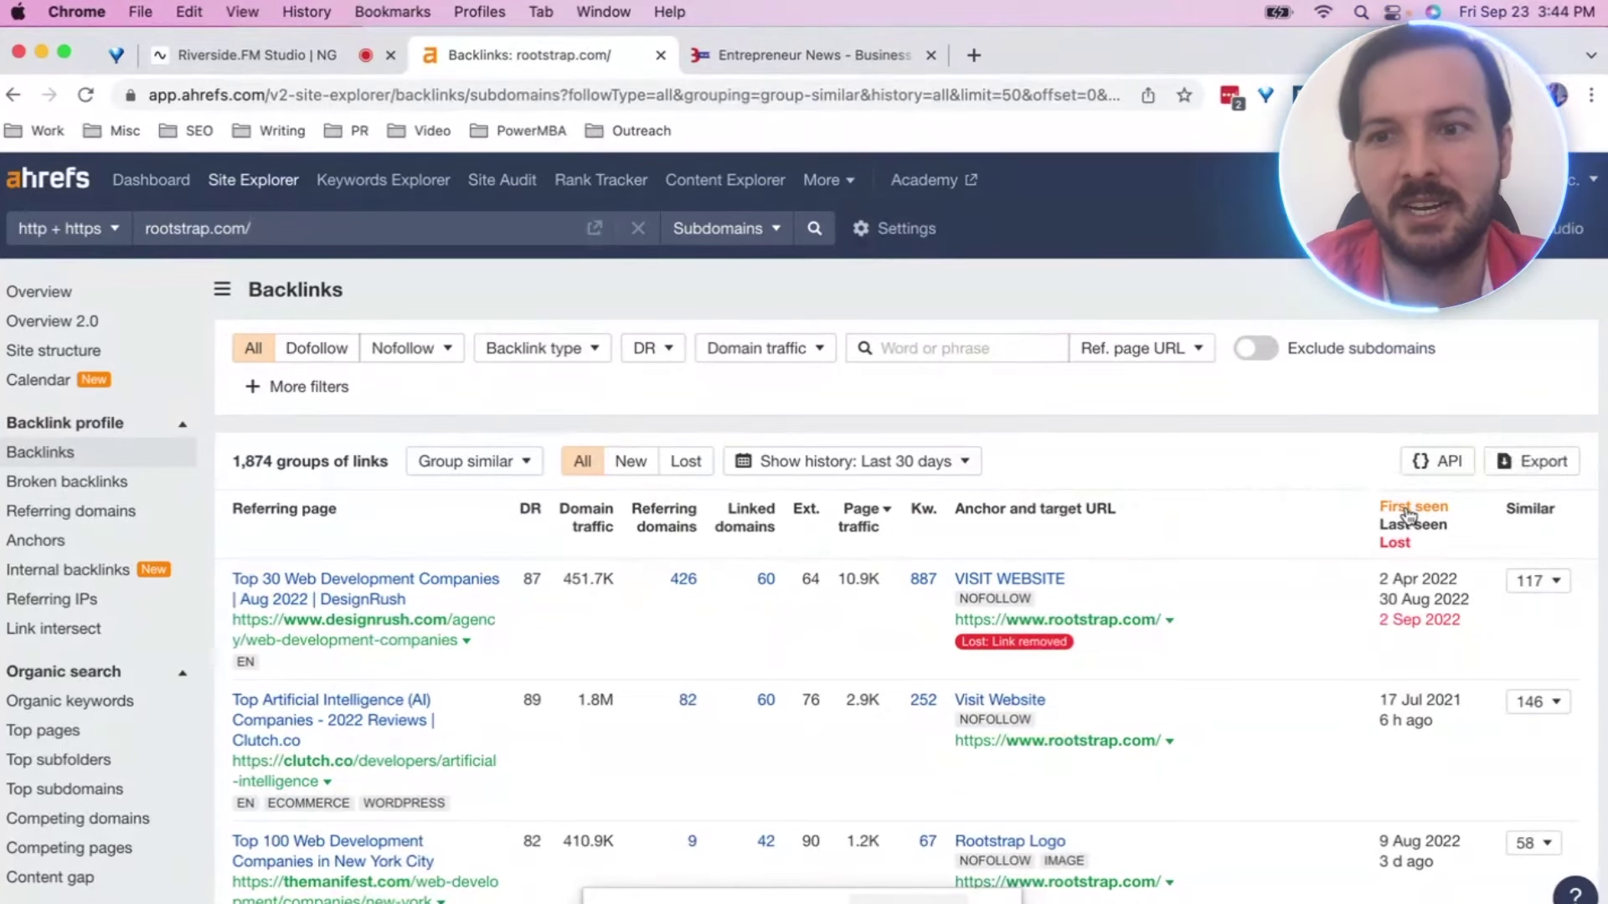
pyautogui.click(1409, 513)
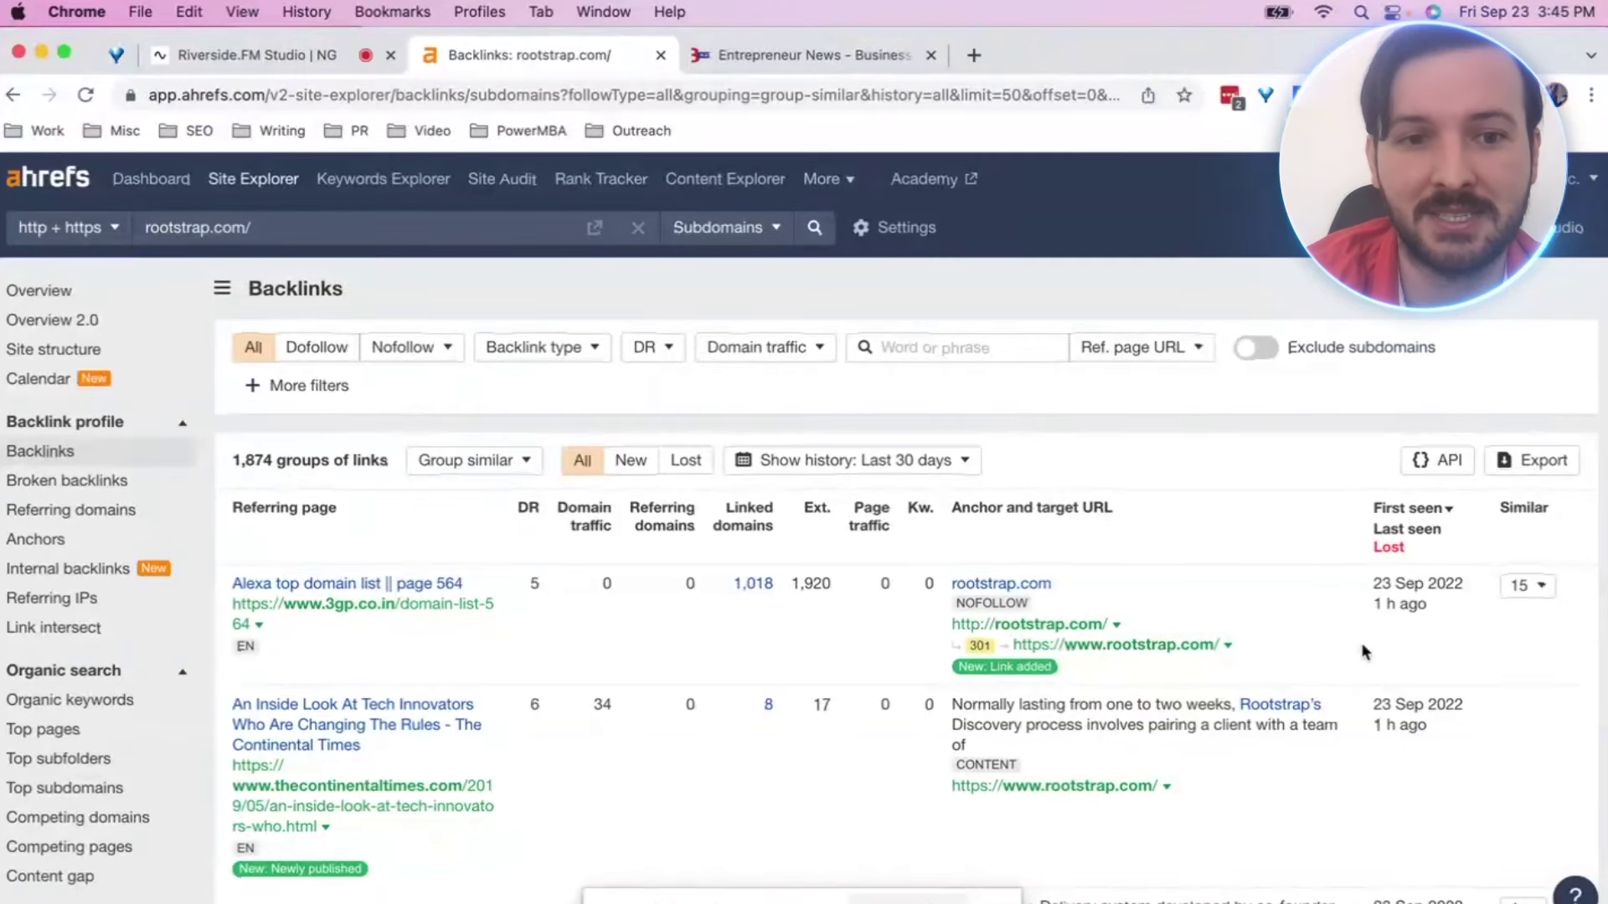
pyautogui.scroll(-3, 1359, 652)
pyautogui.scroll(-5, 1361, 646)
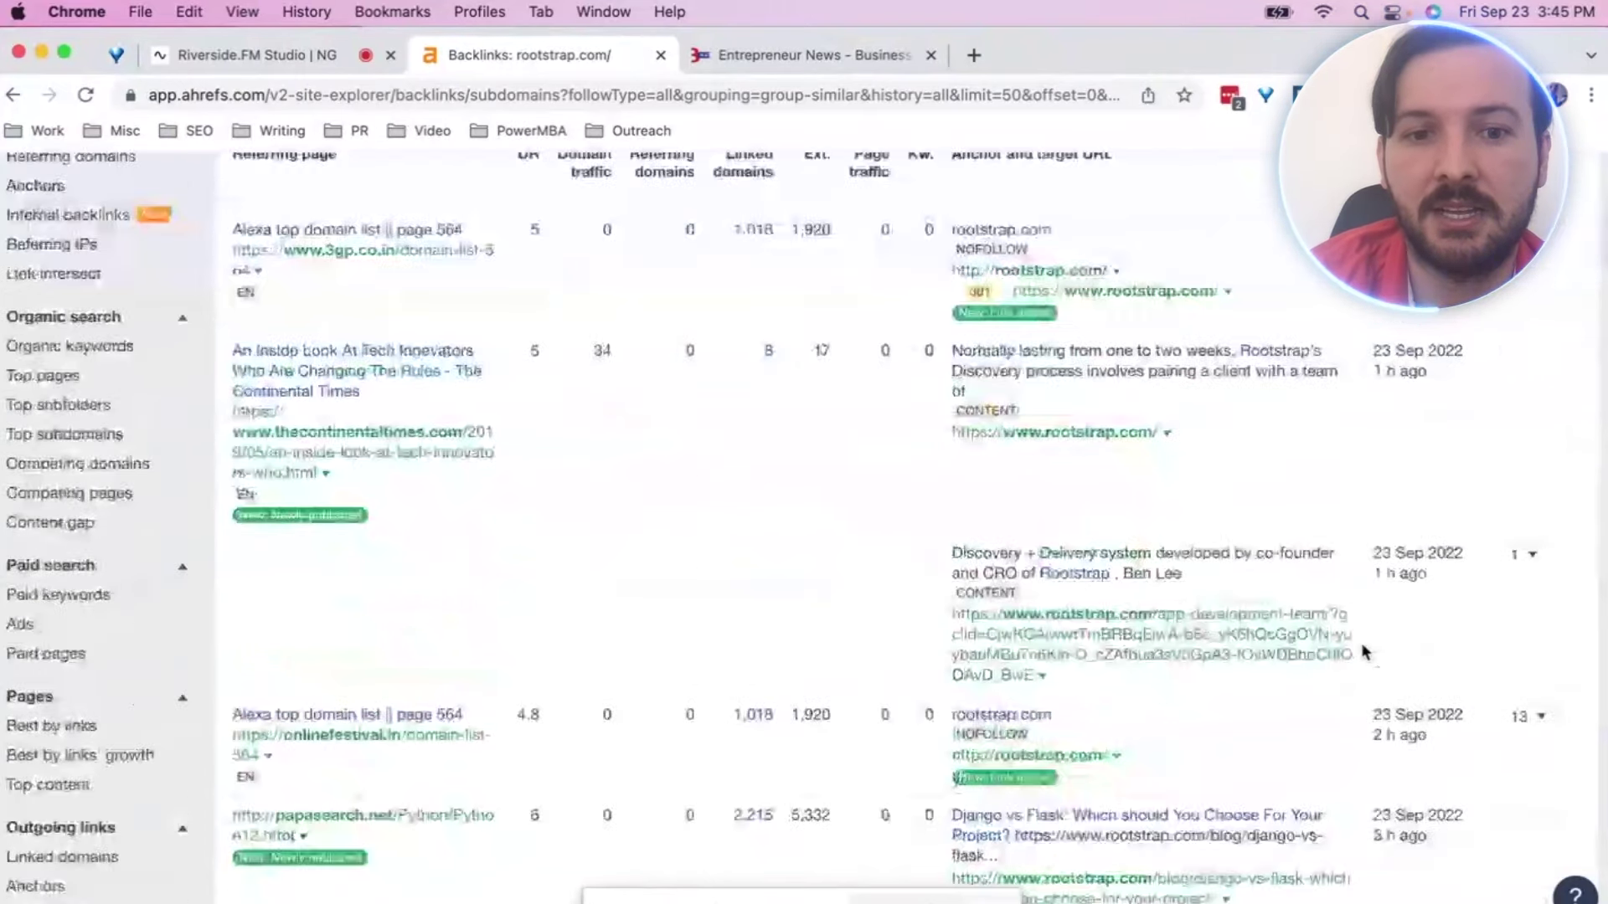
pyautogui.scroll(-7, 527, 658)
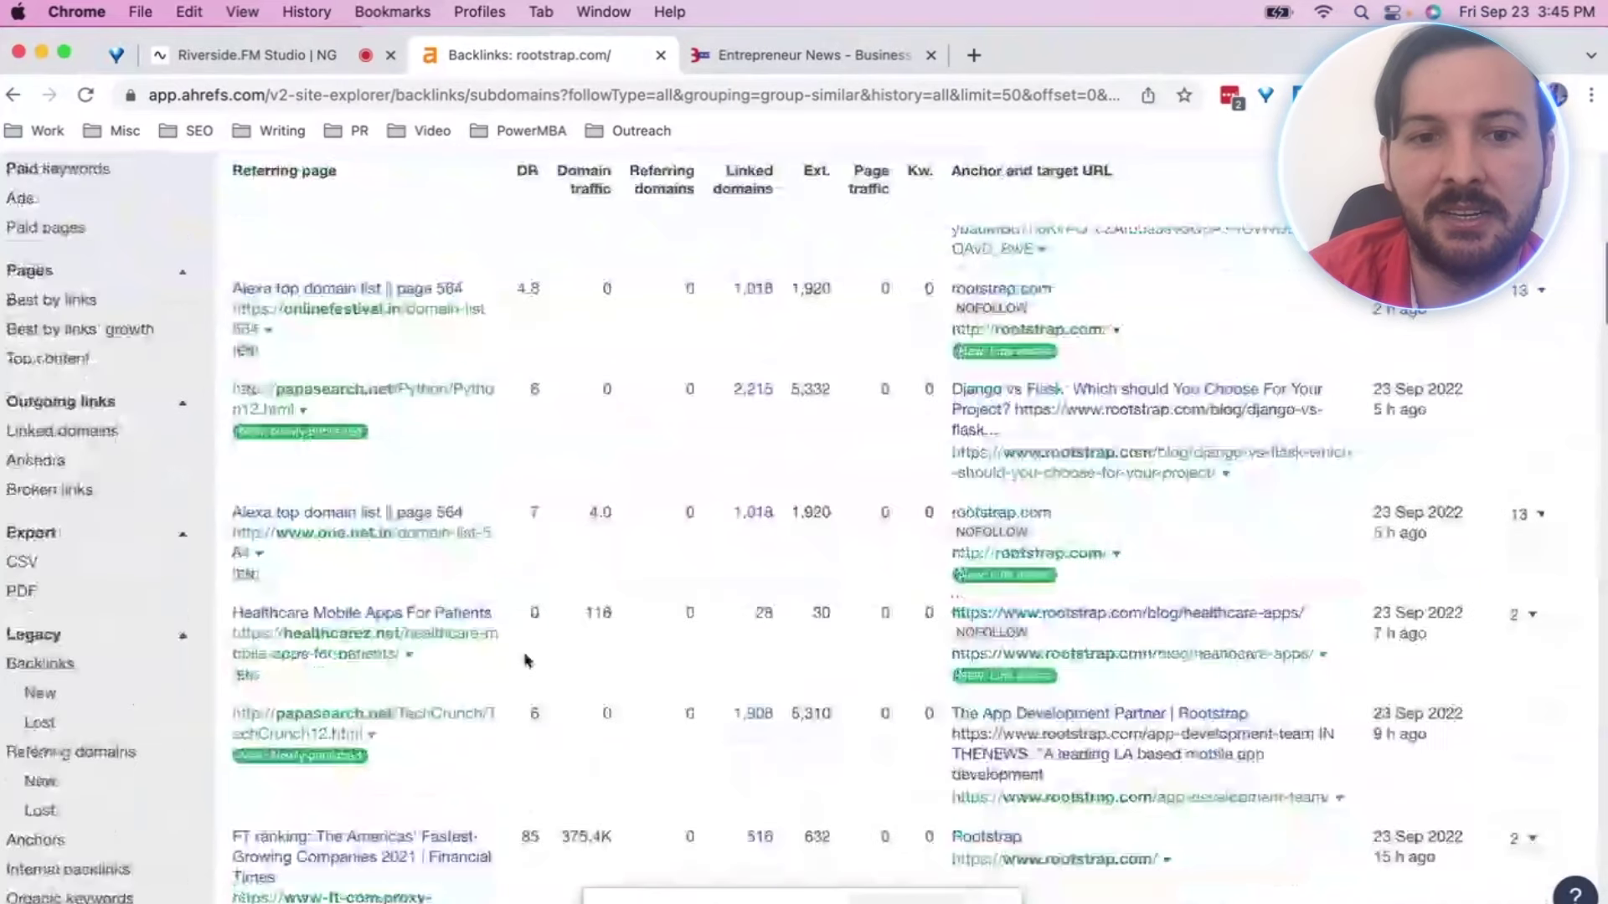
pyautogui.scroll(-5, 513, 405)
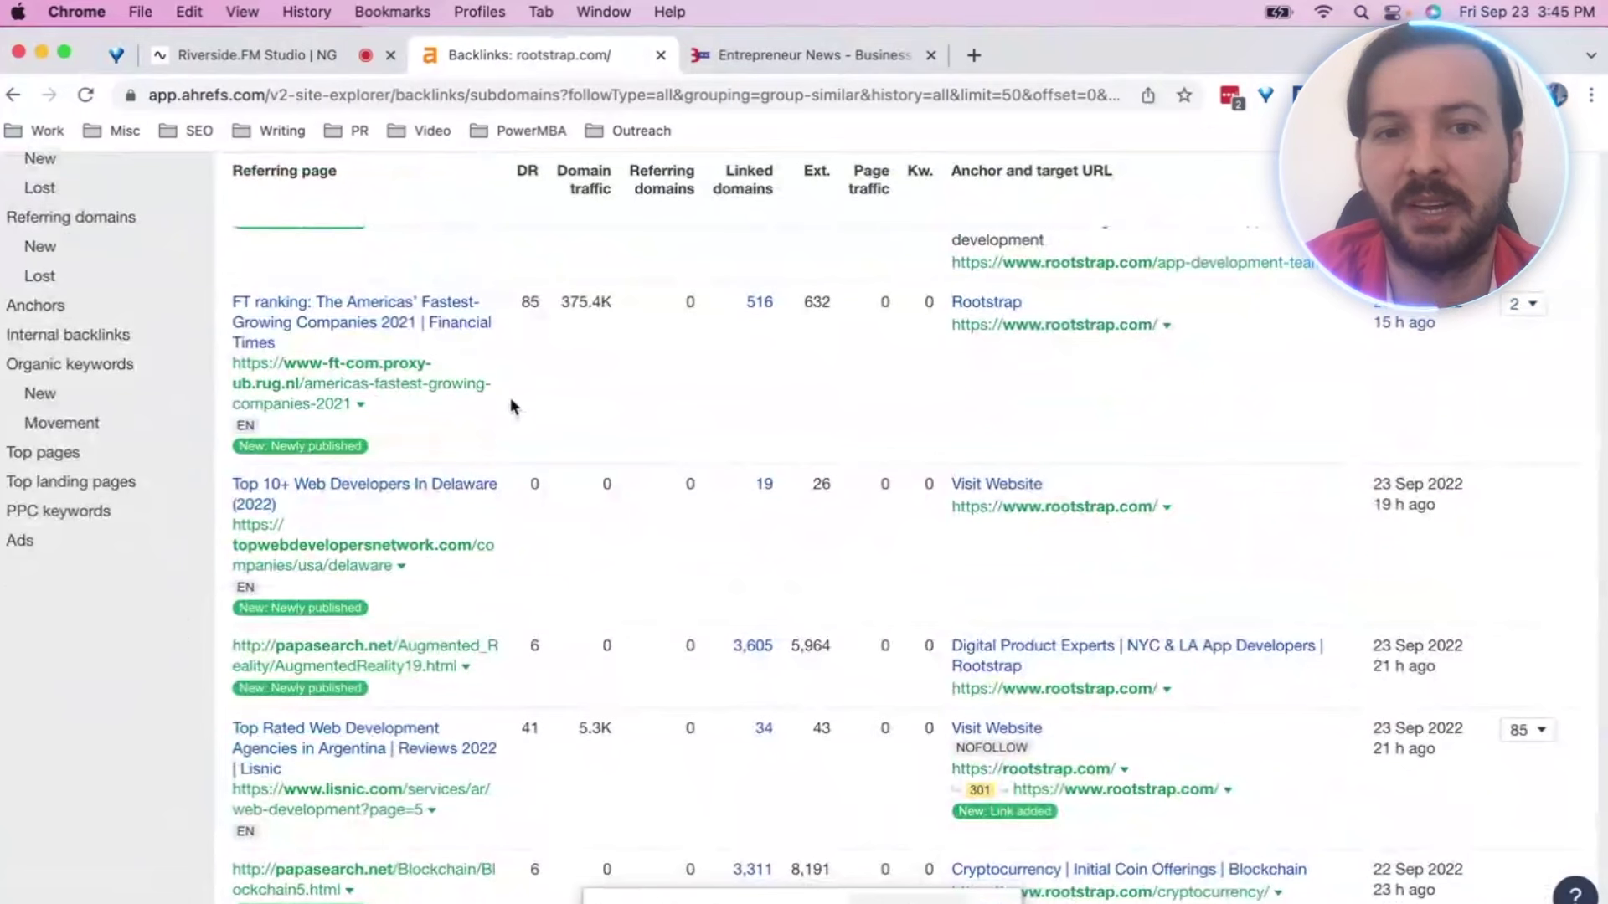
pyautogui.scroll(-1, 512, 406)
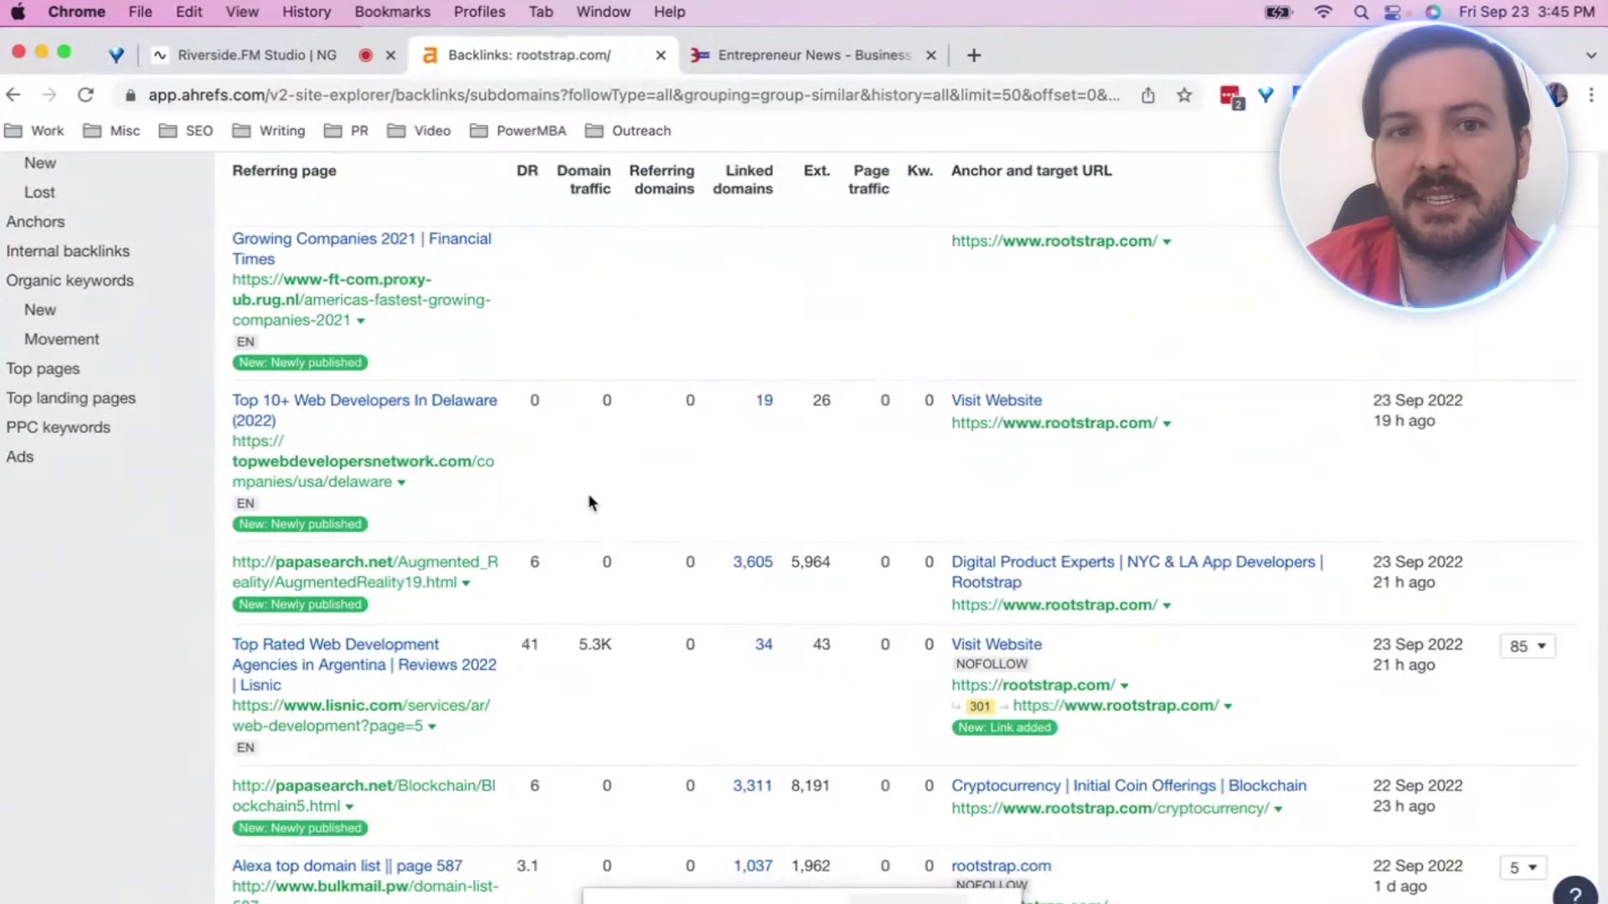
pyautogui.scroll(-6, 581, 475)
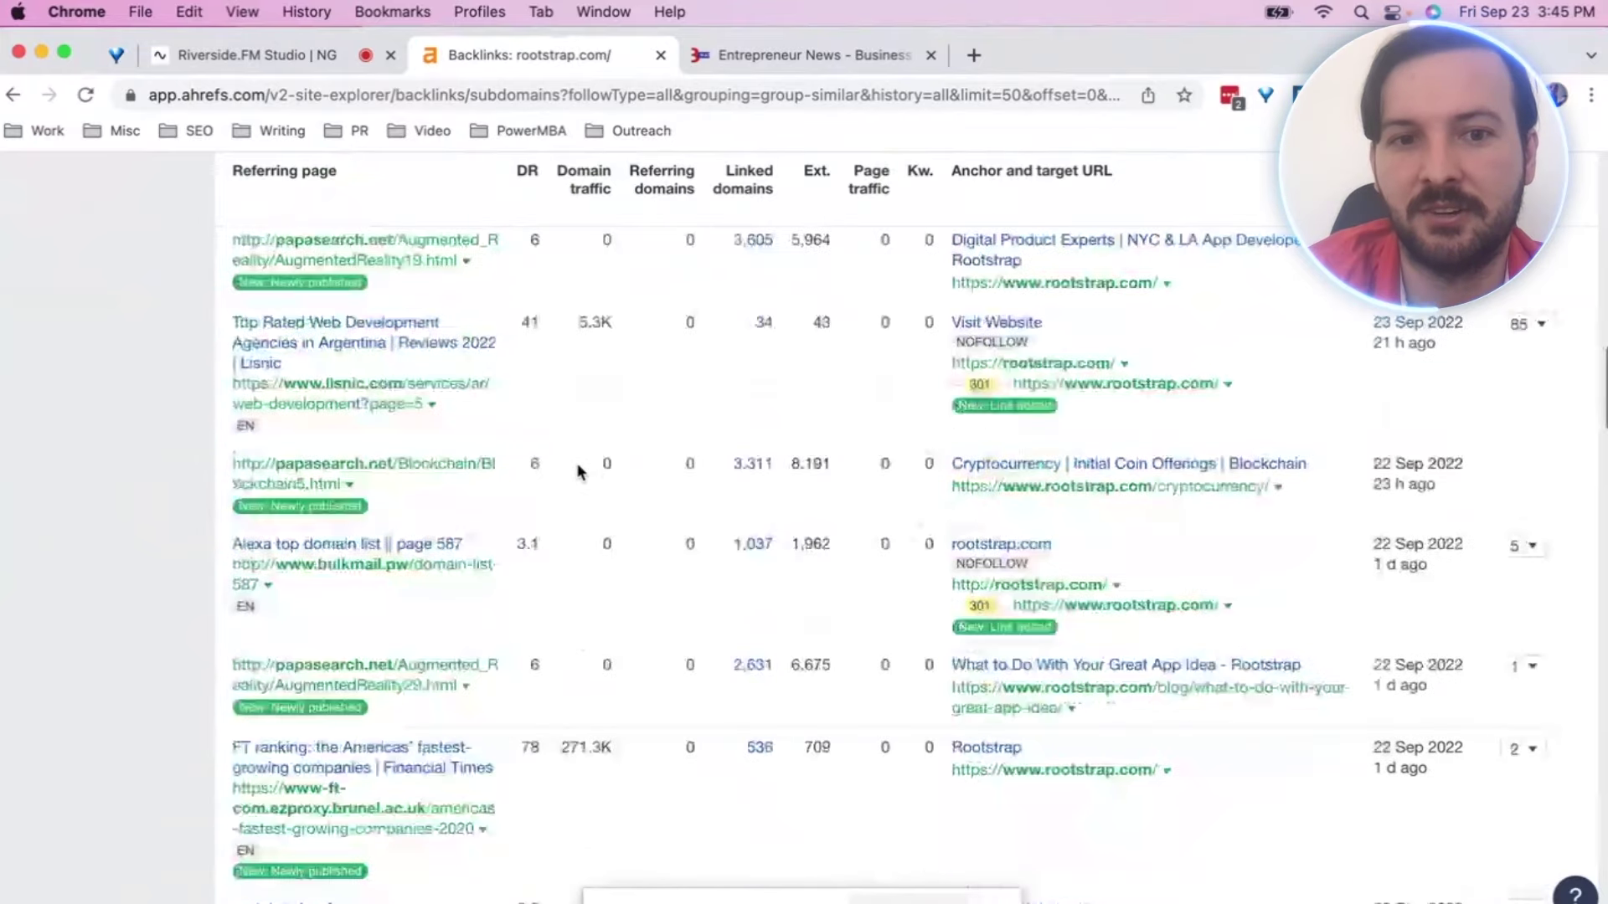
pyautogui.scroll(-5, 557, 610)
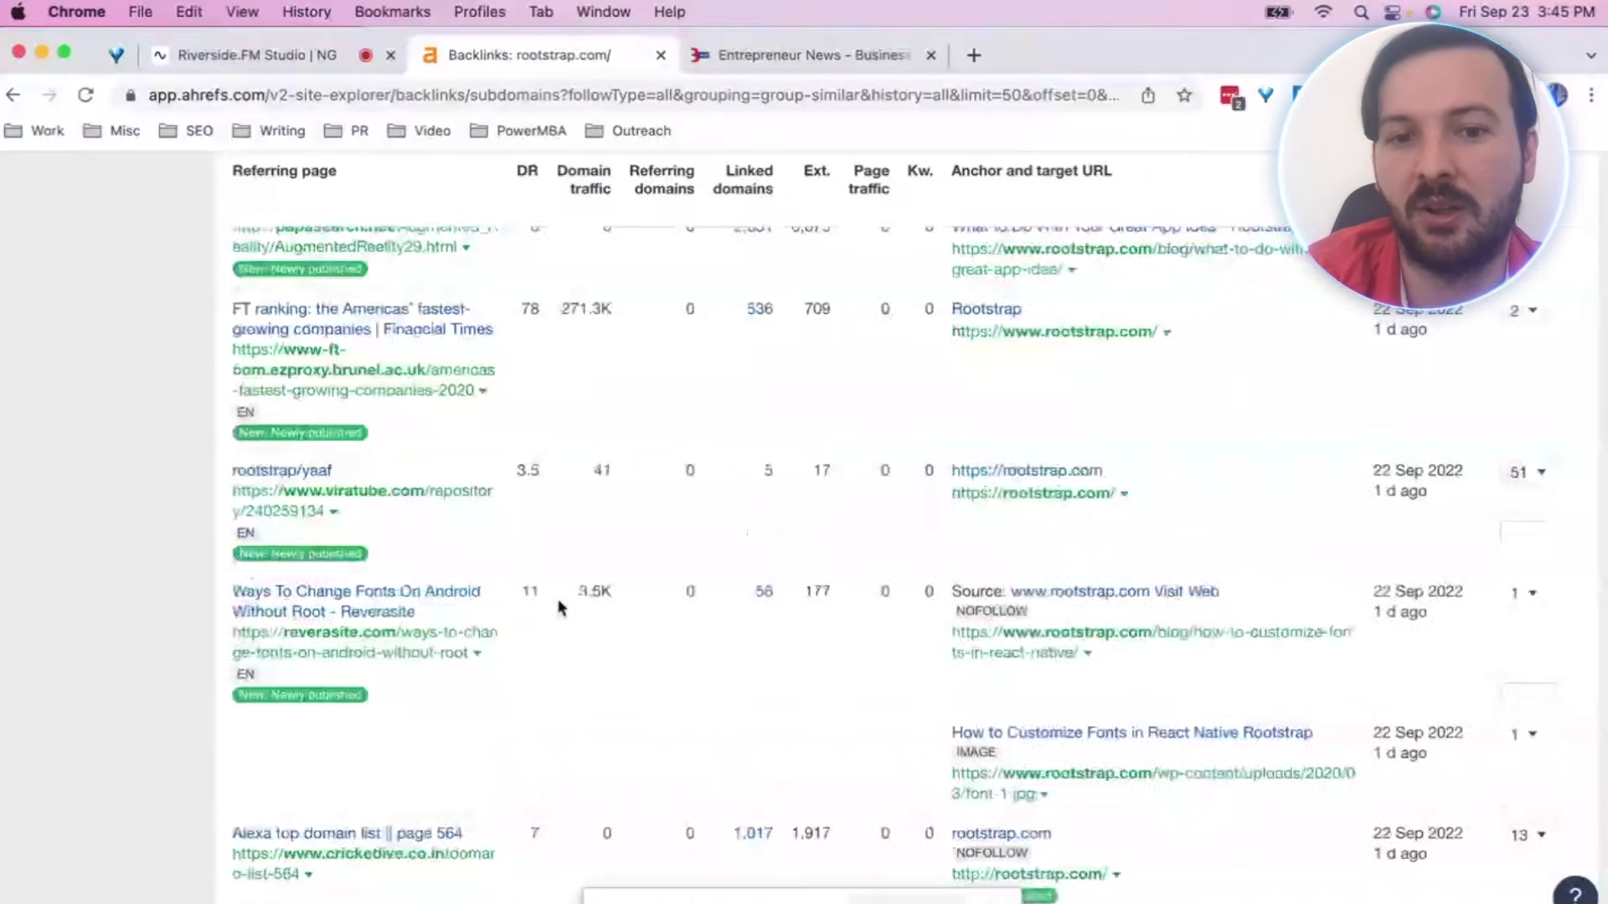
pyautogui.scroll(-10, 561, 609)
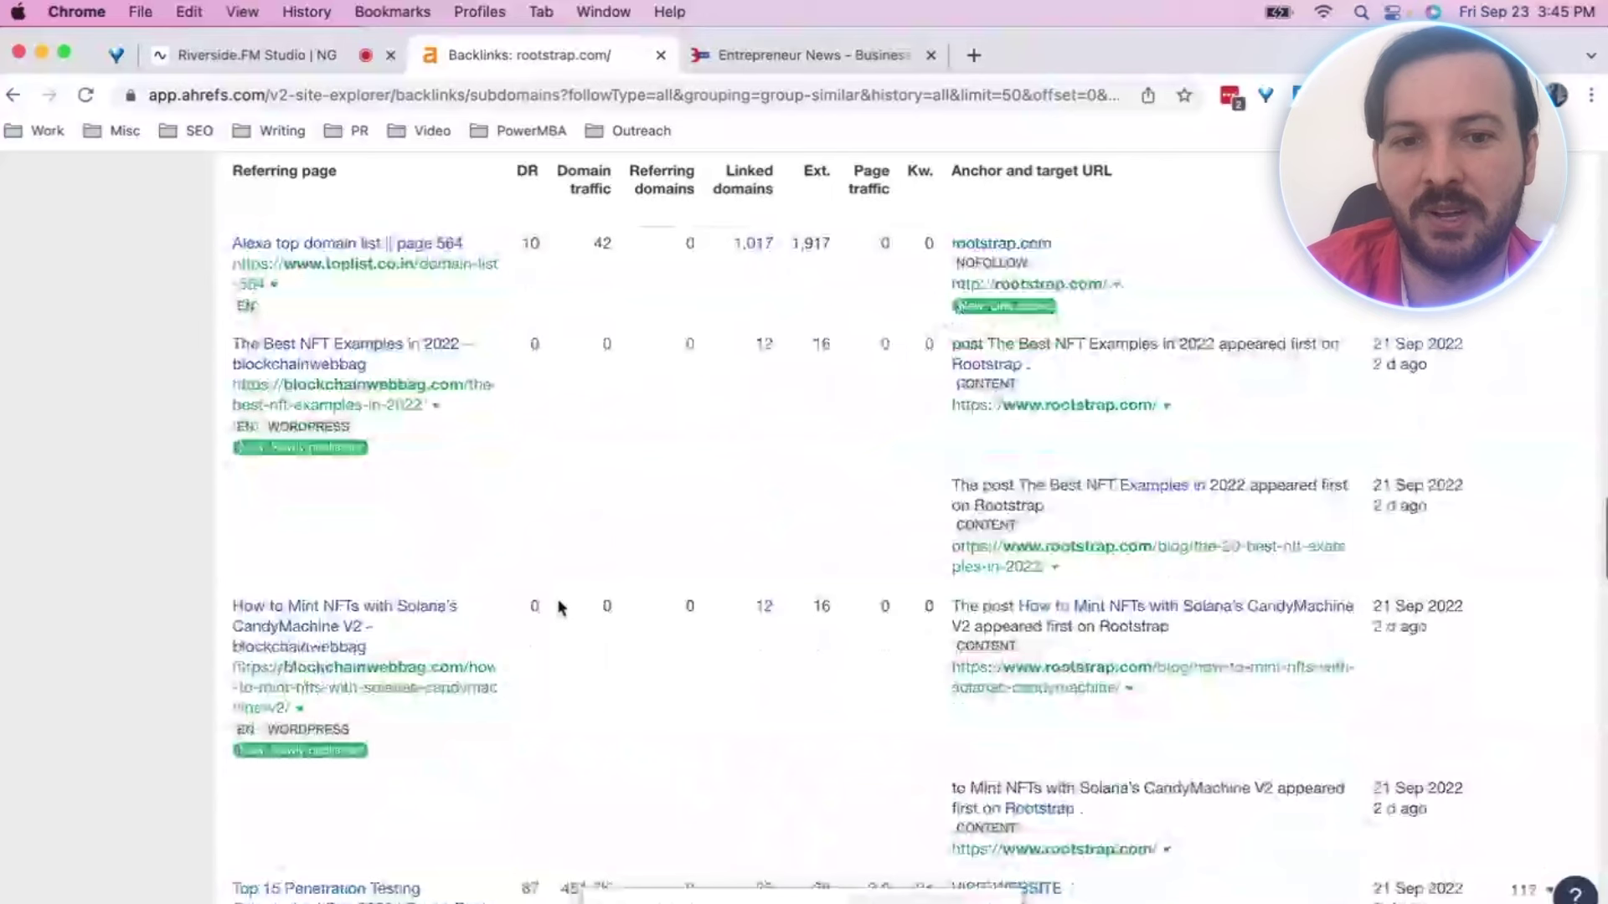
pyautogui.scroll(-7, 561, 609)
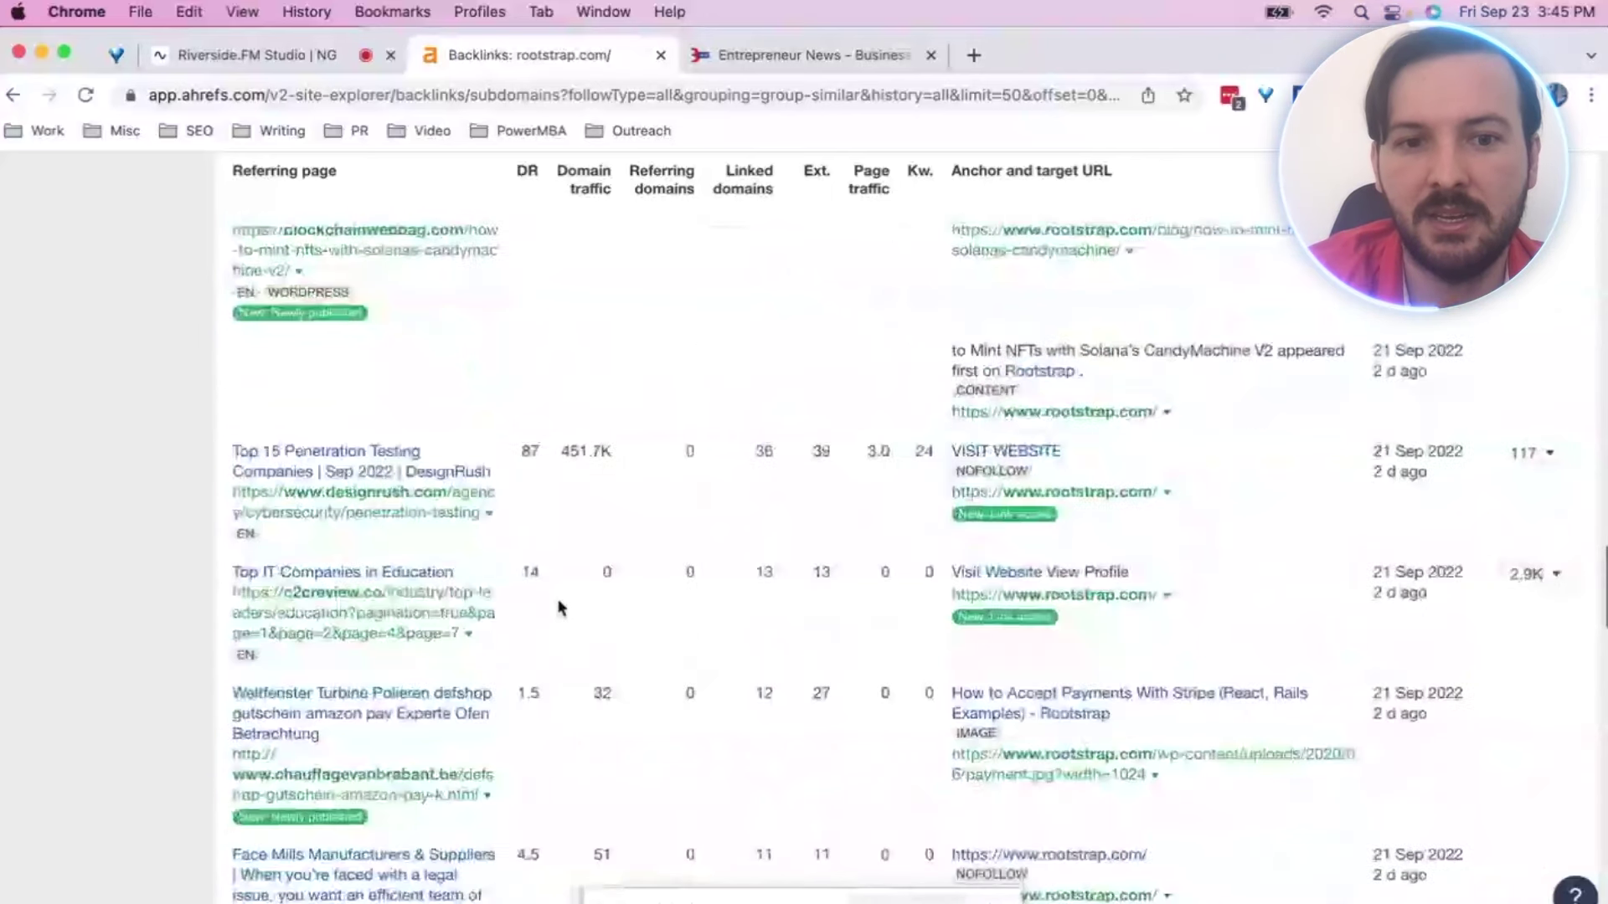
pyautogui.scroll(-2, 560, 606)
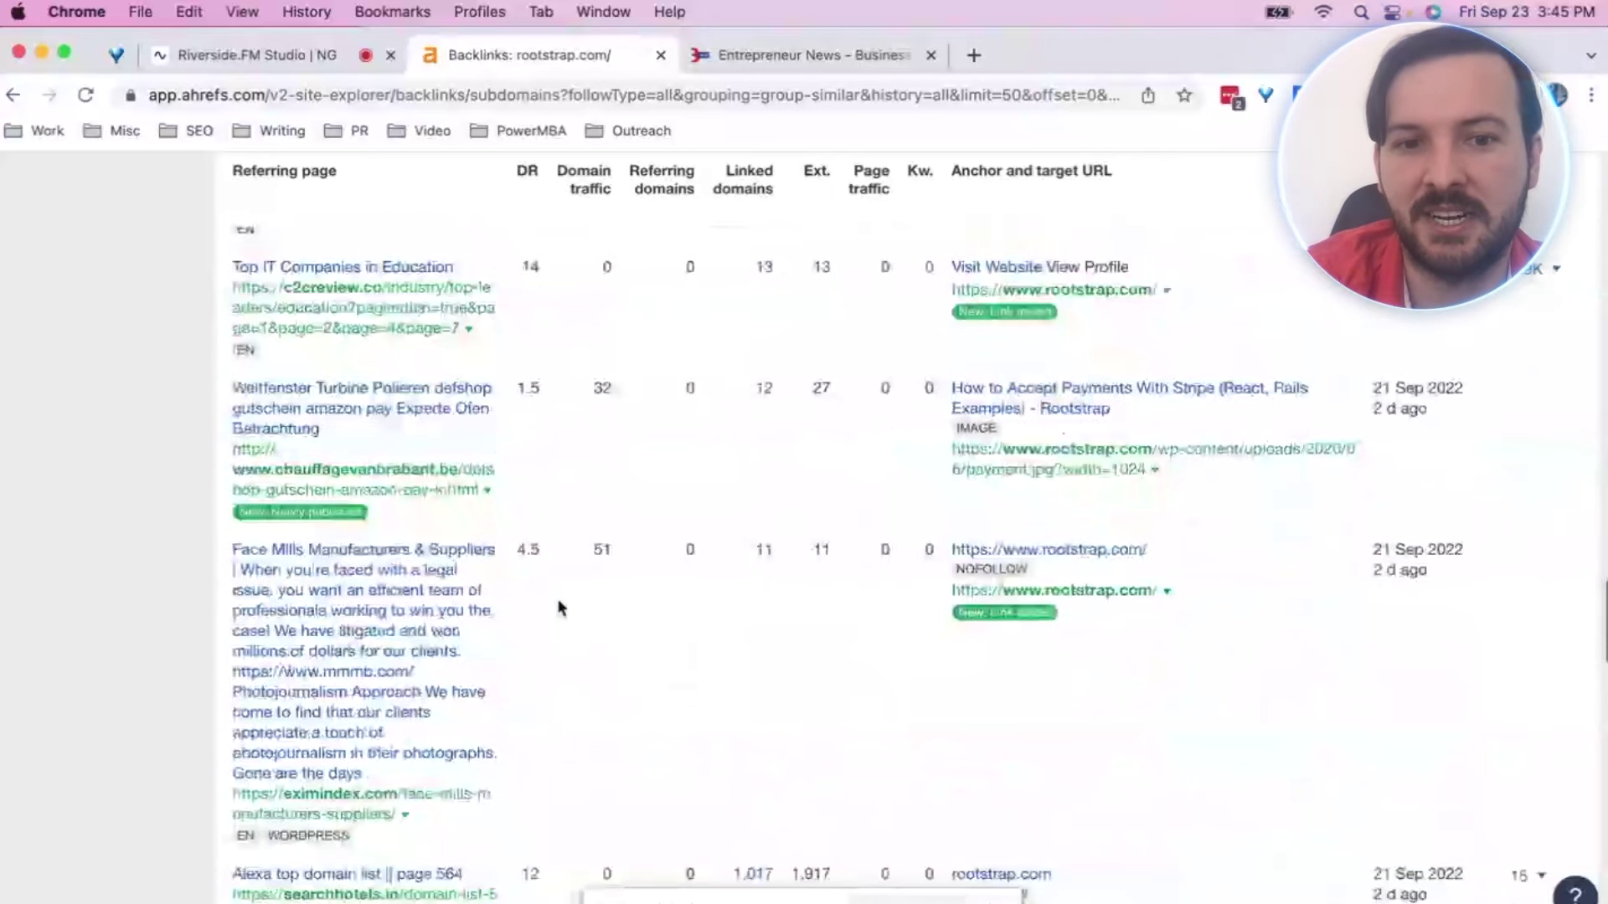
pyautogui.scroll(-8, 559, 608)
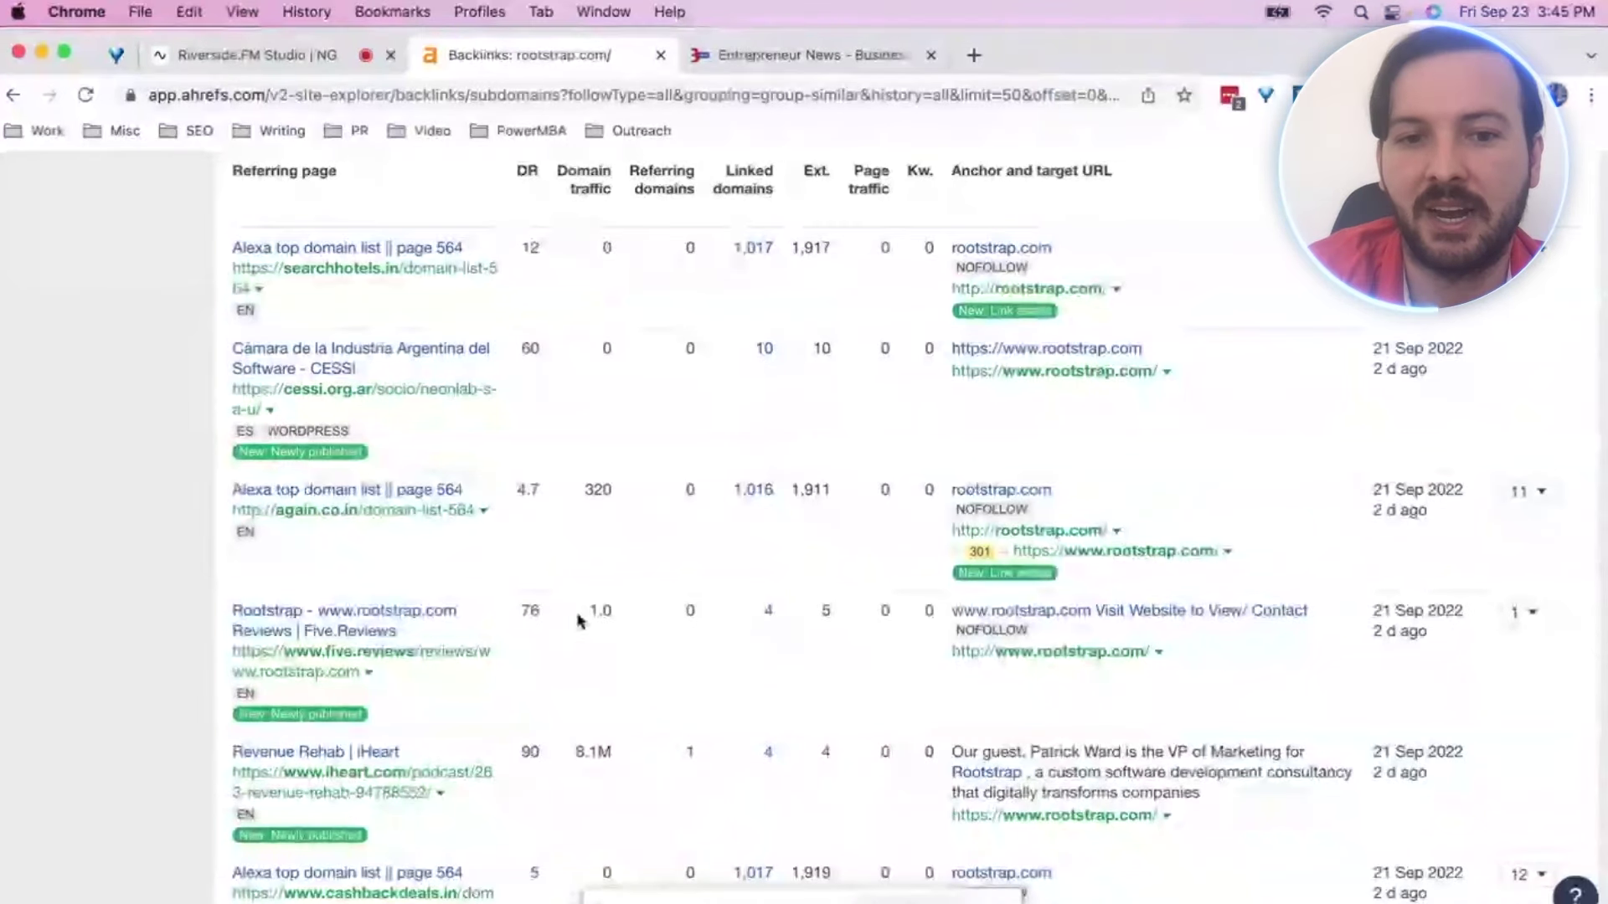
pyautogui.scroll(-1, 578, 620)
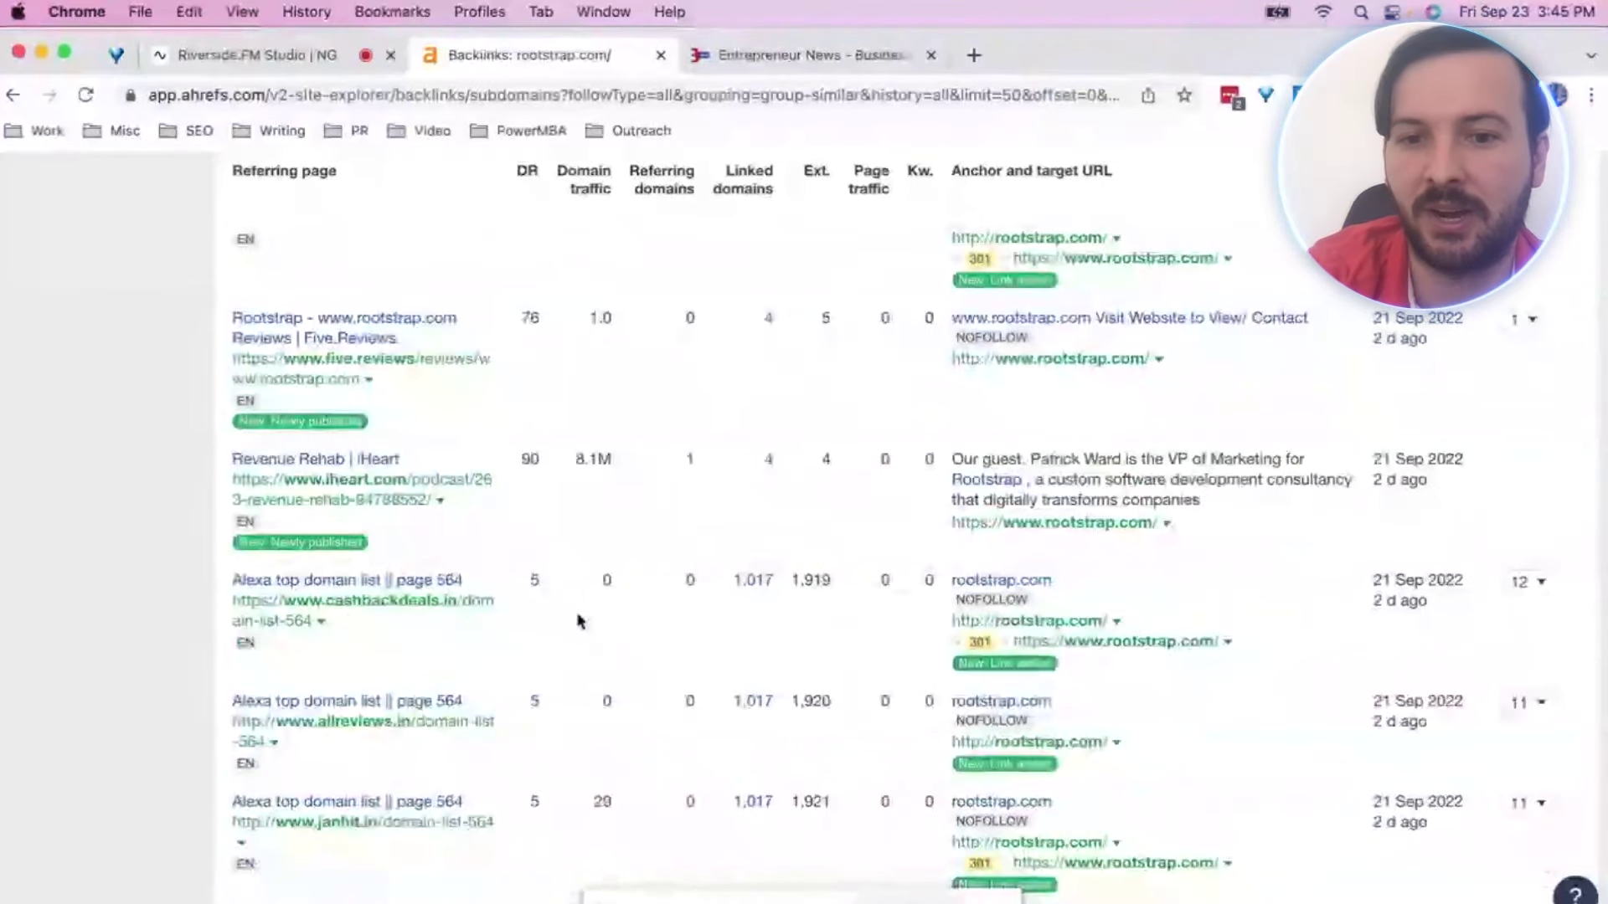
pyautogui.scroll(-2, 577, 616)
pyautogui.scroll(-1, 578, 619)
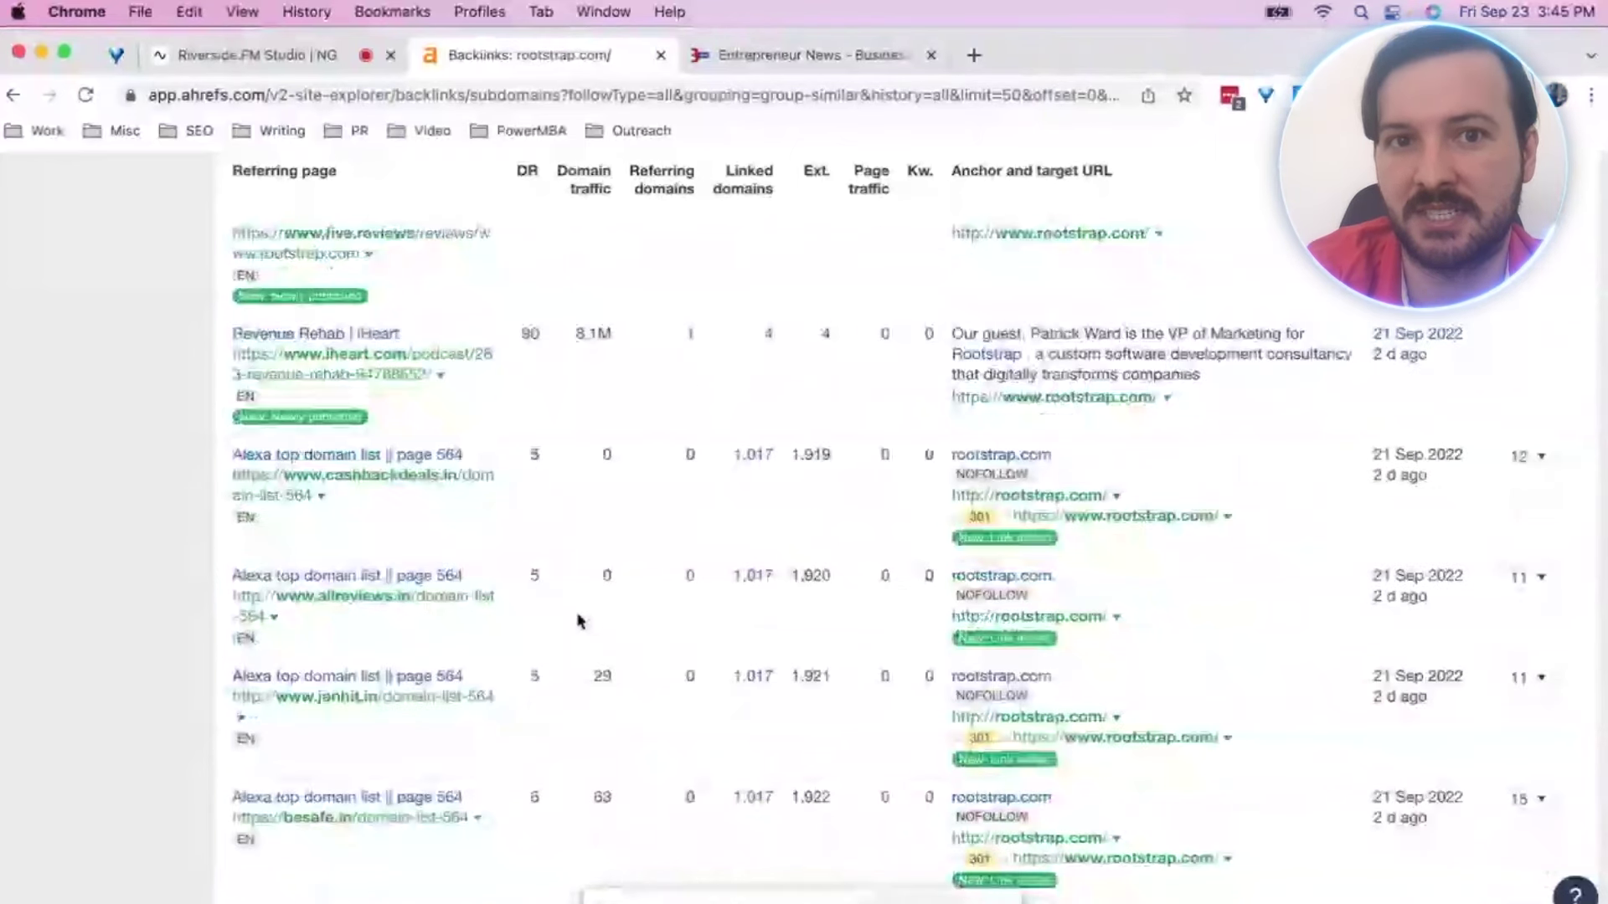
# In a new tab, search Google for the Rootstrap executive's name plus 'rootstrap'
pyautogui.click(974, 55)
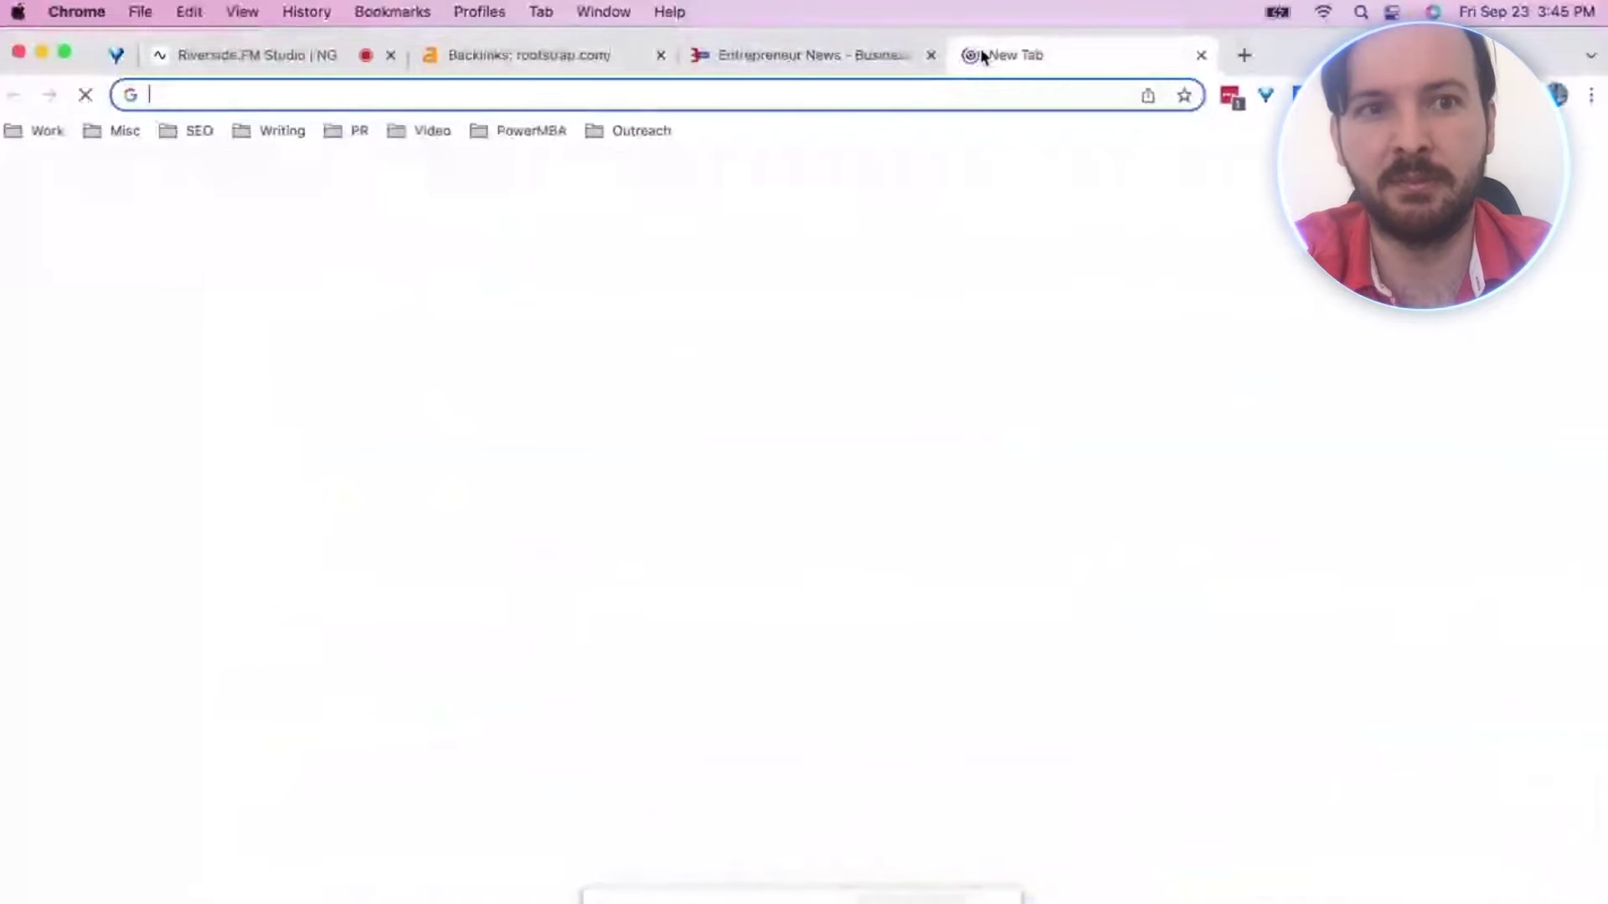
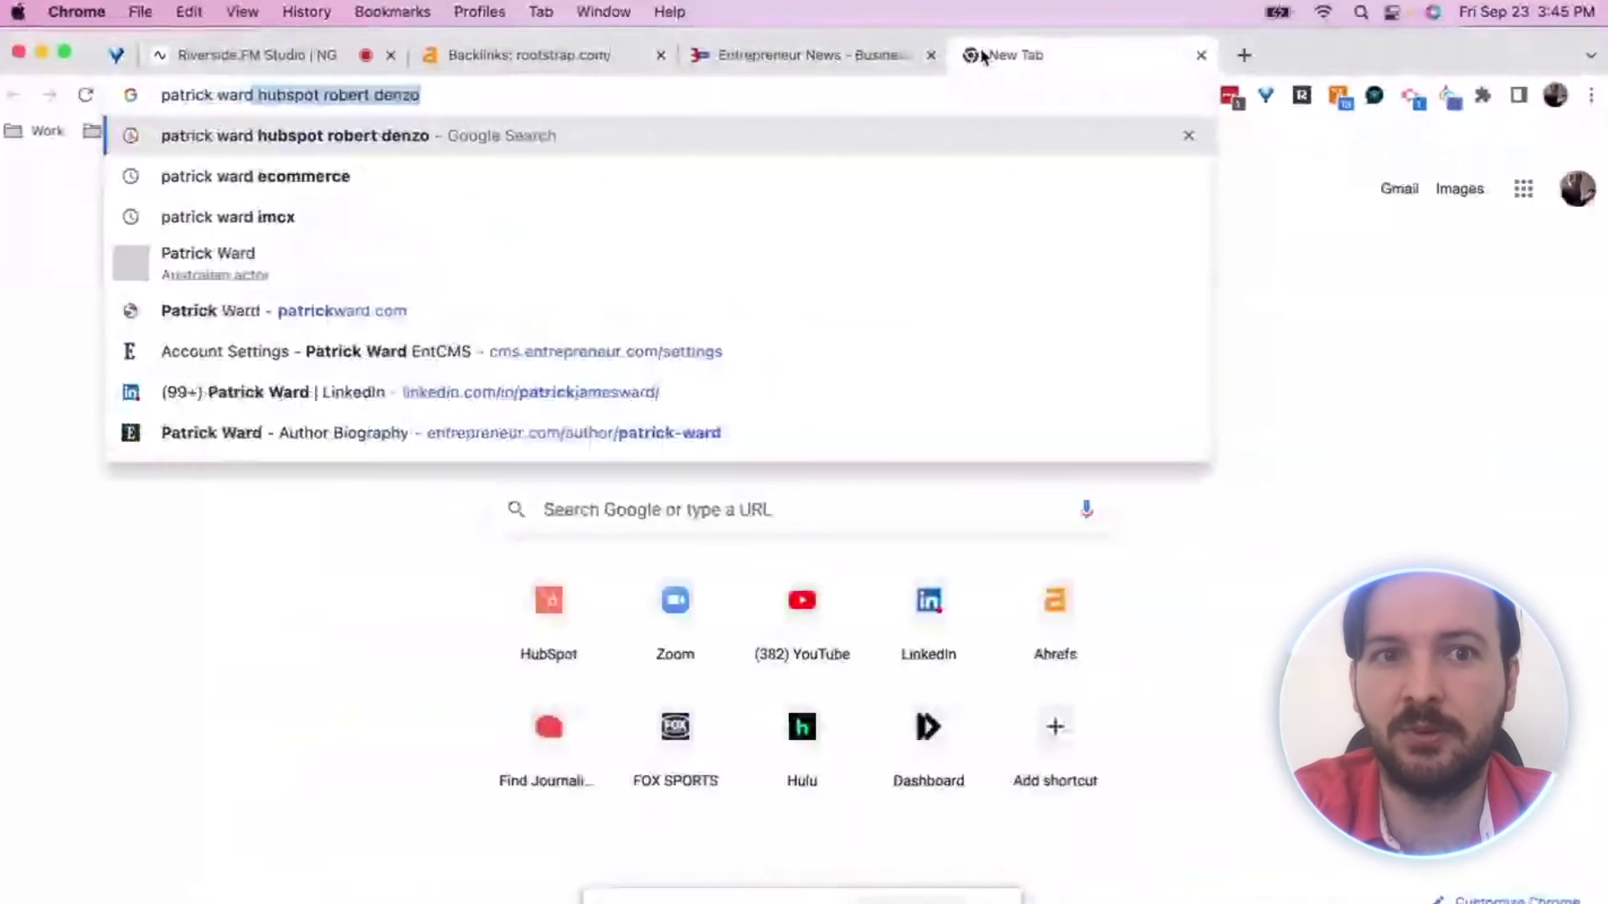
pyautogui.write('rootstrap')
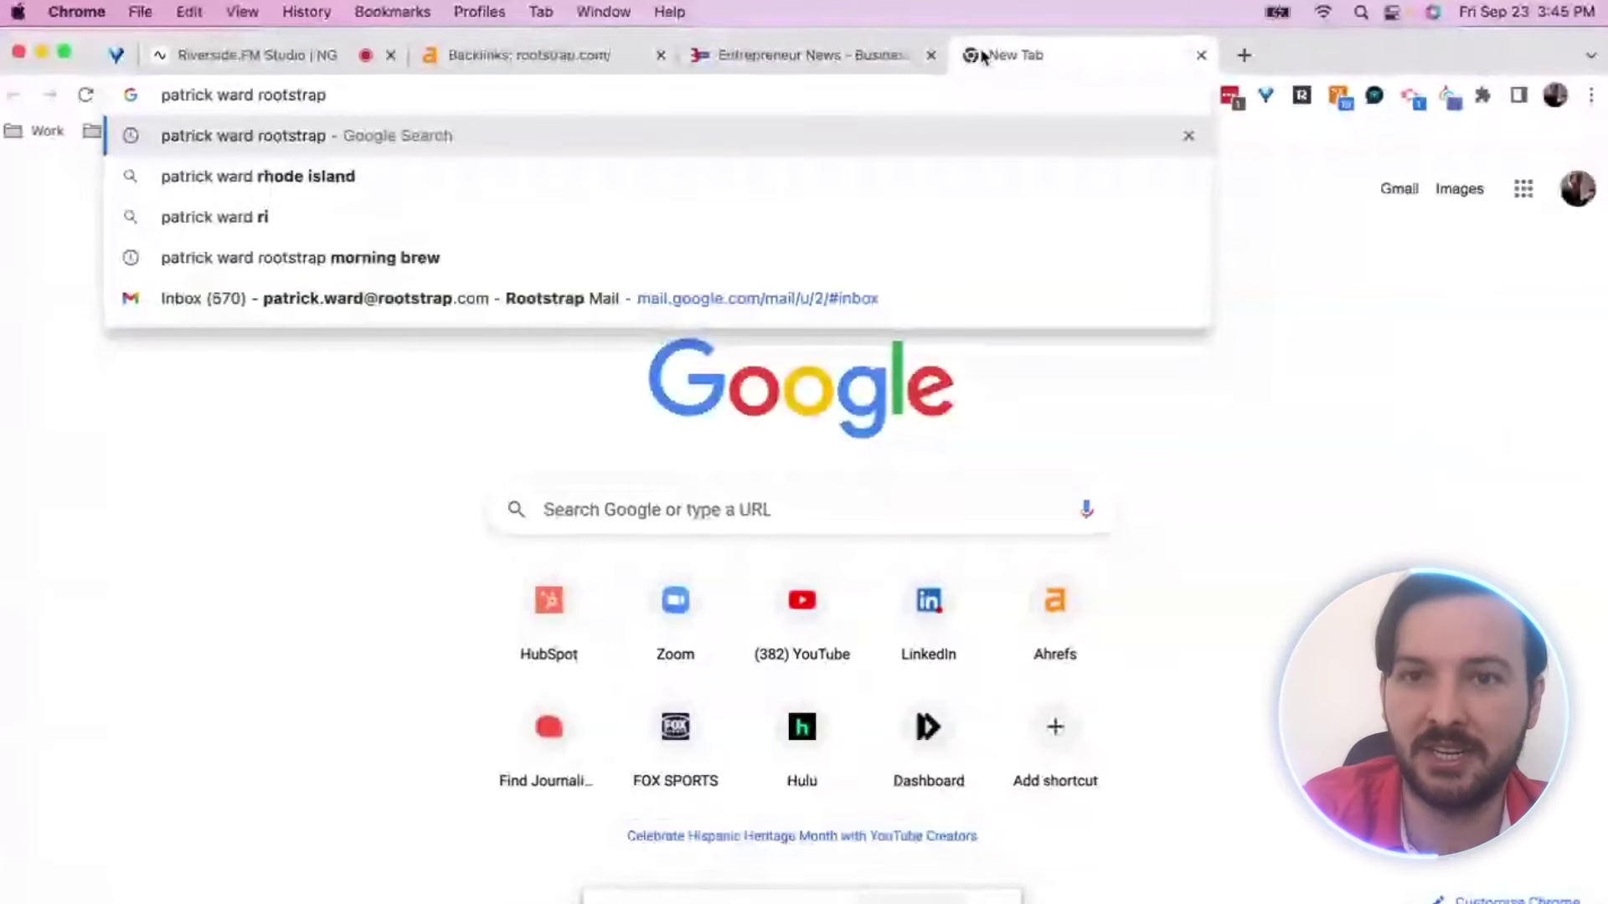
pyautogui.press('Return')
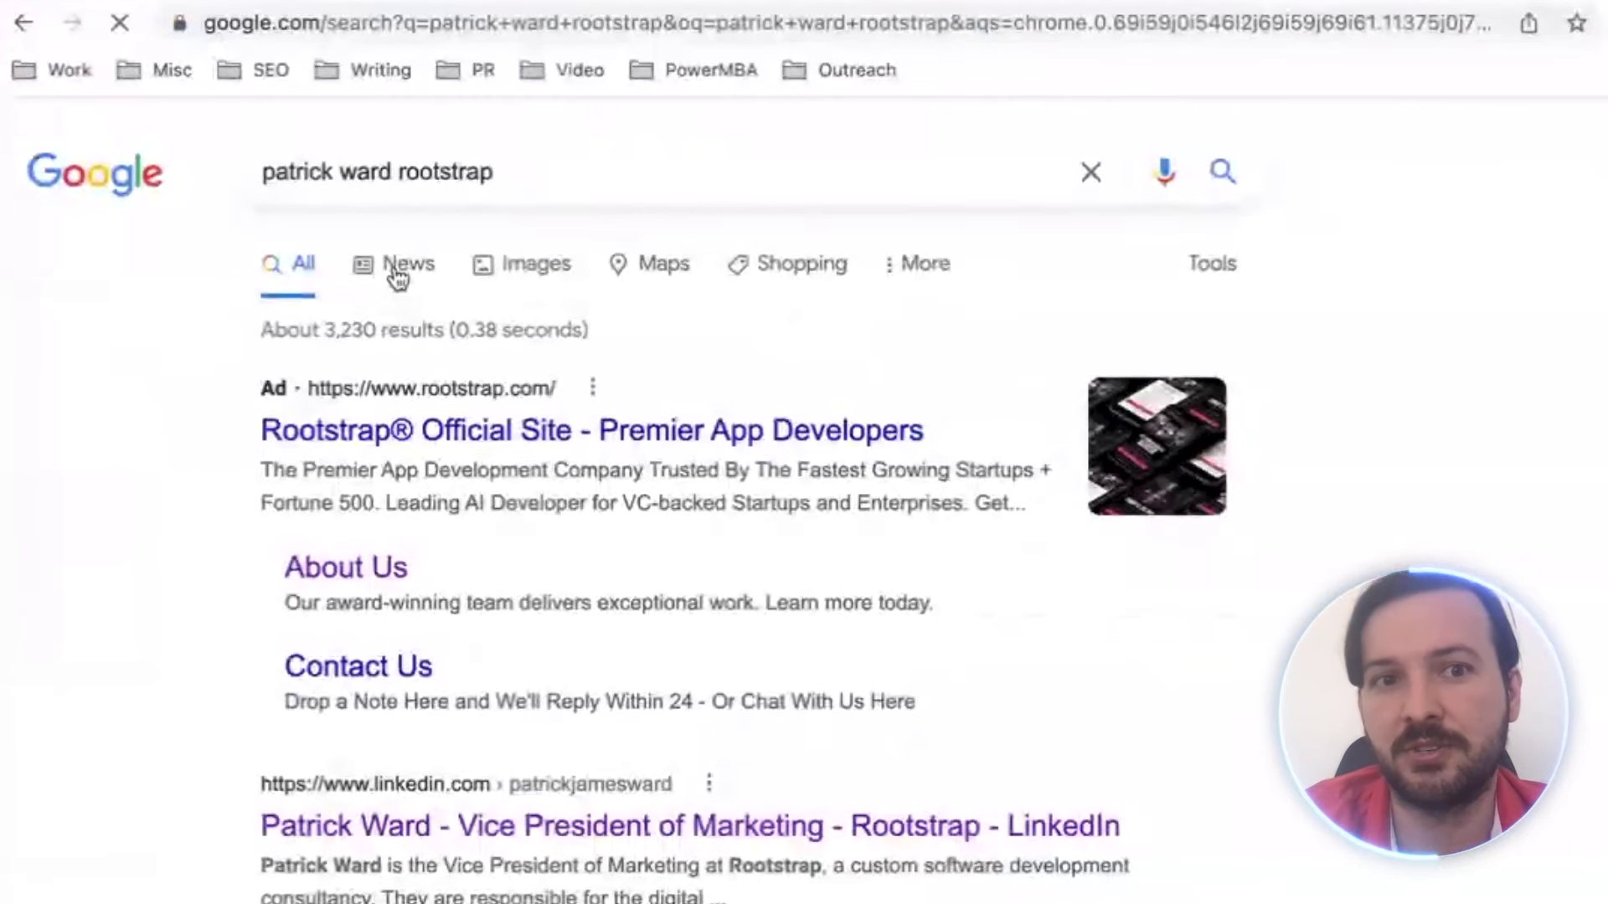
# Filter to News results and scroll down to the New York Times article
pyautogui.click(394, 264)
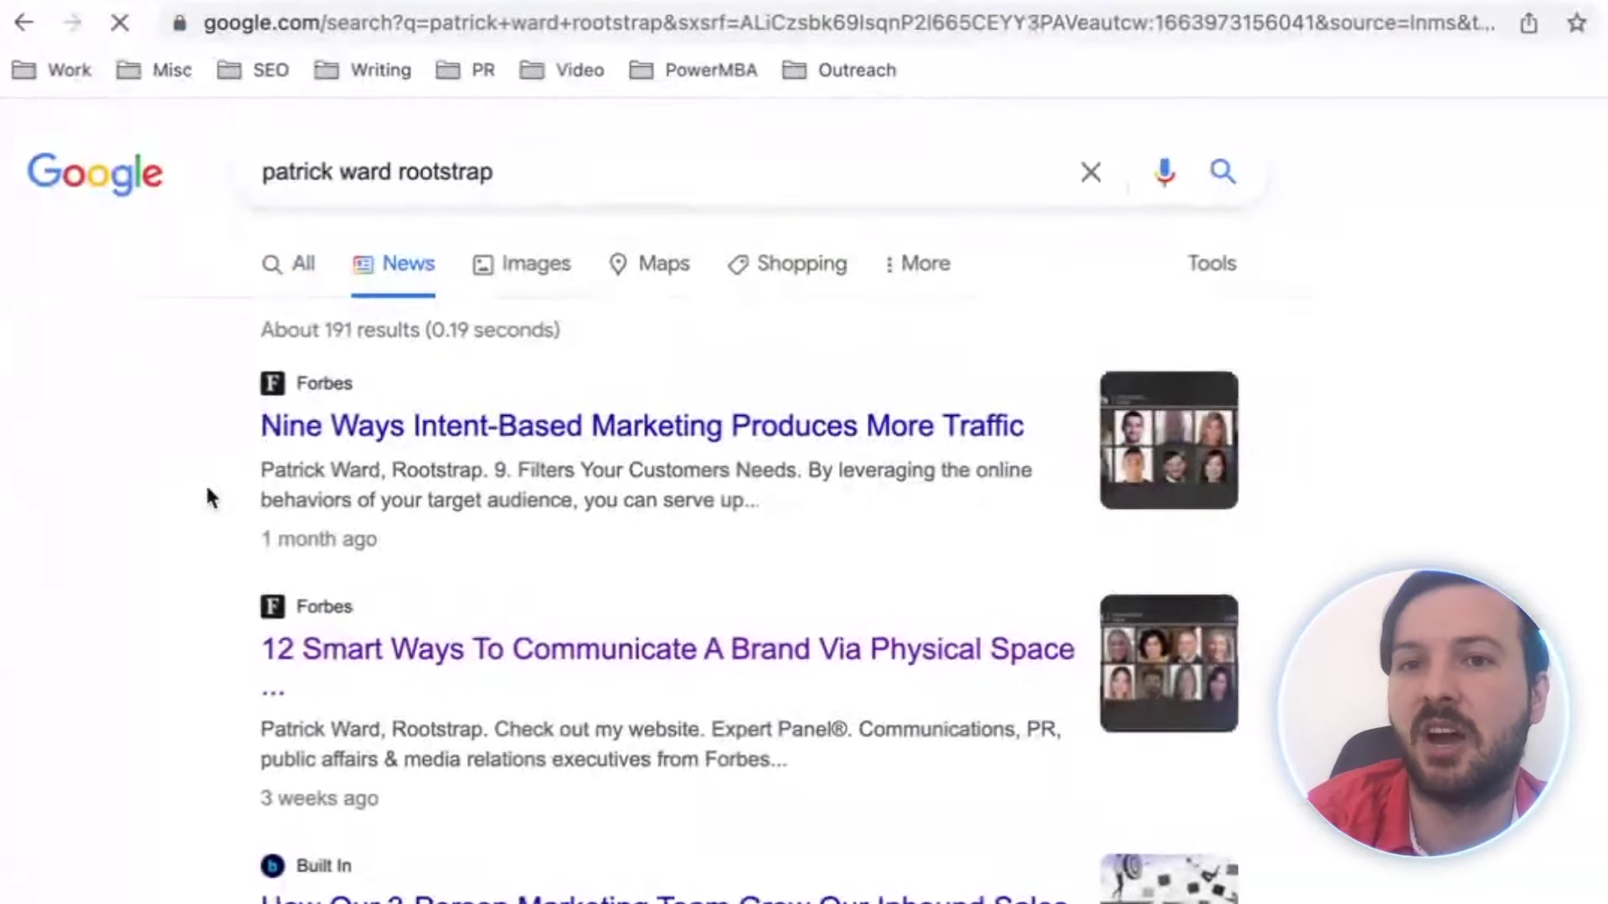
pyautogui.scroll(-2, 209, 494)
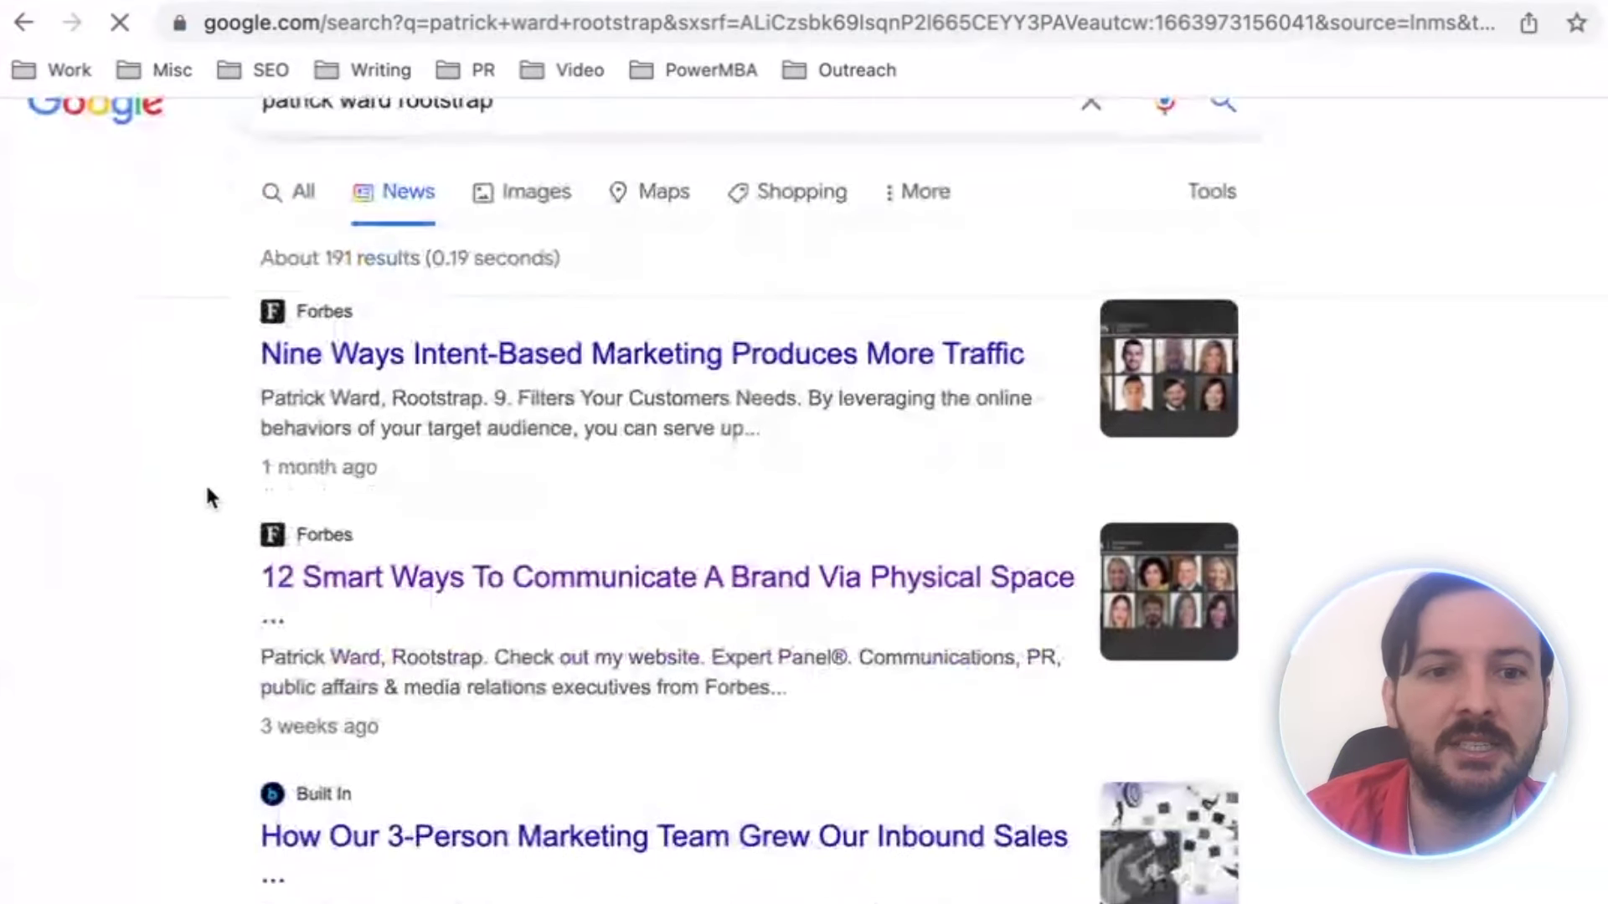
pyautogui.scroll(-2, 210, 492)
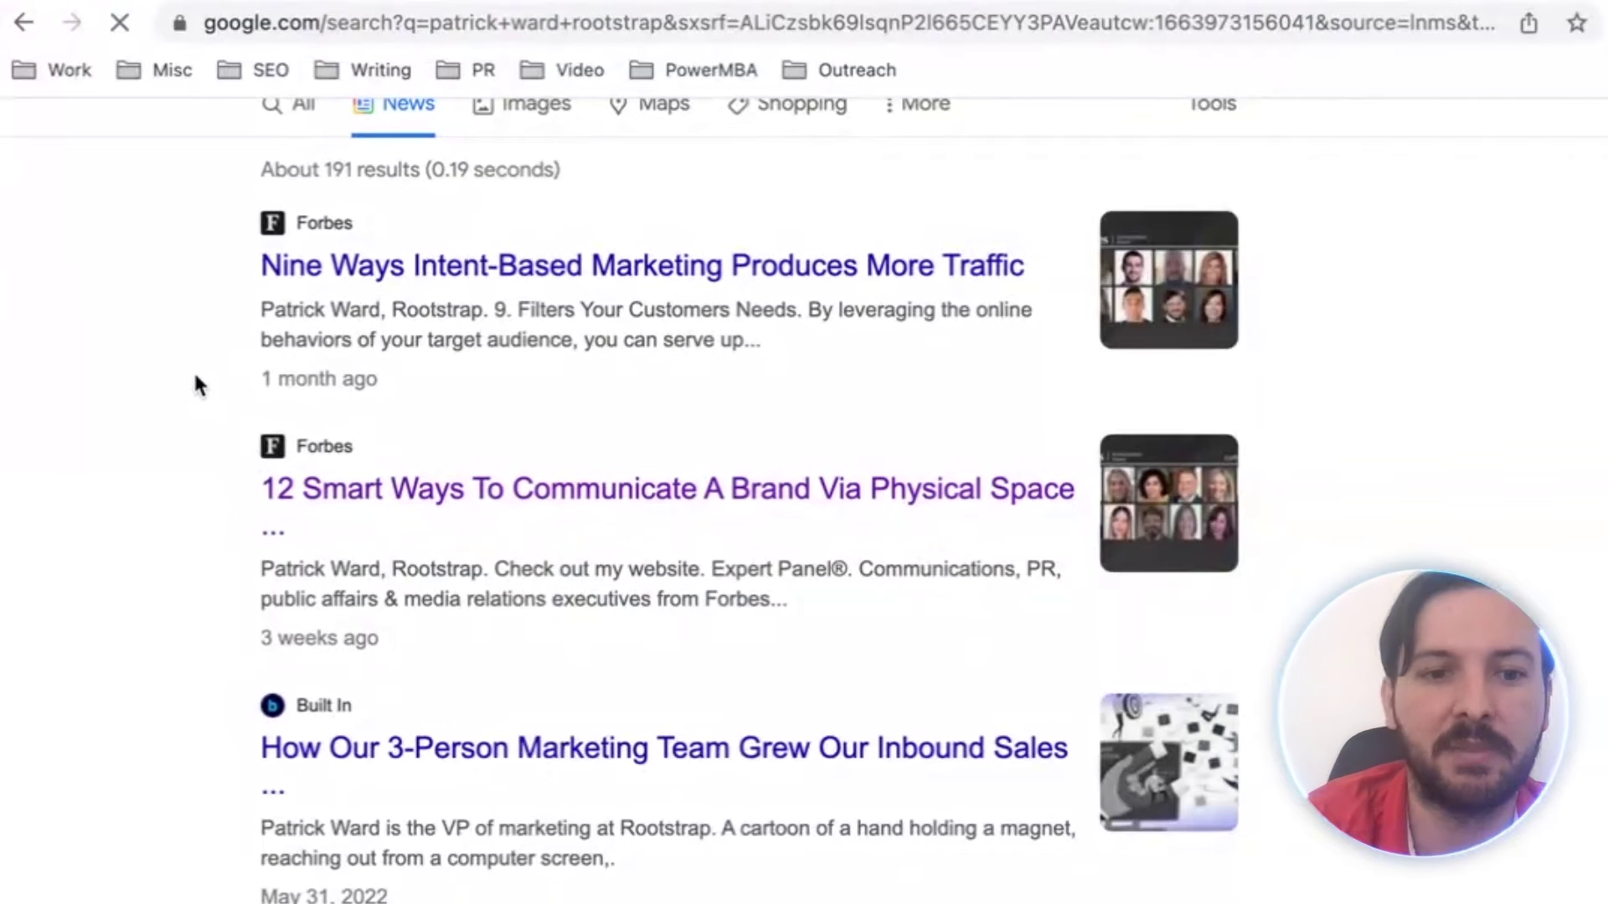
pyautogui.scroll(-5, 197, 385)
pyautogui.scroll(-2, 194, 386)
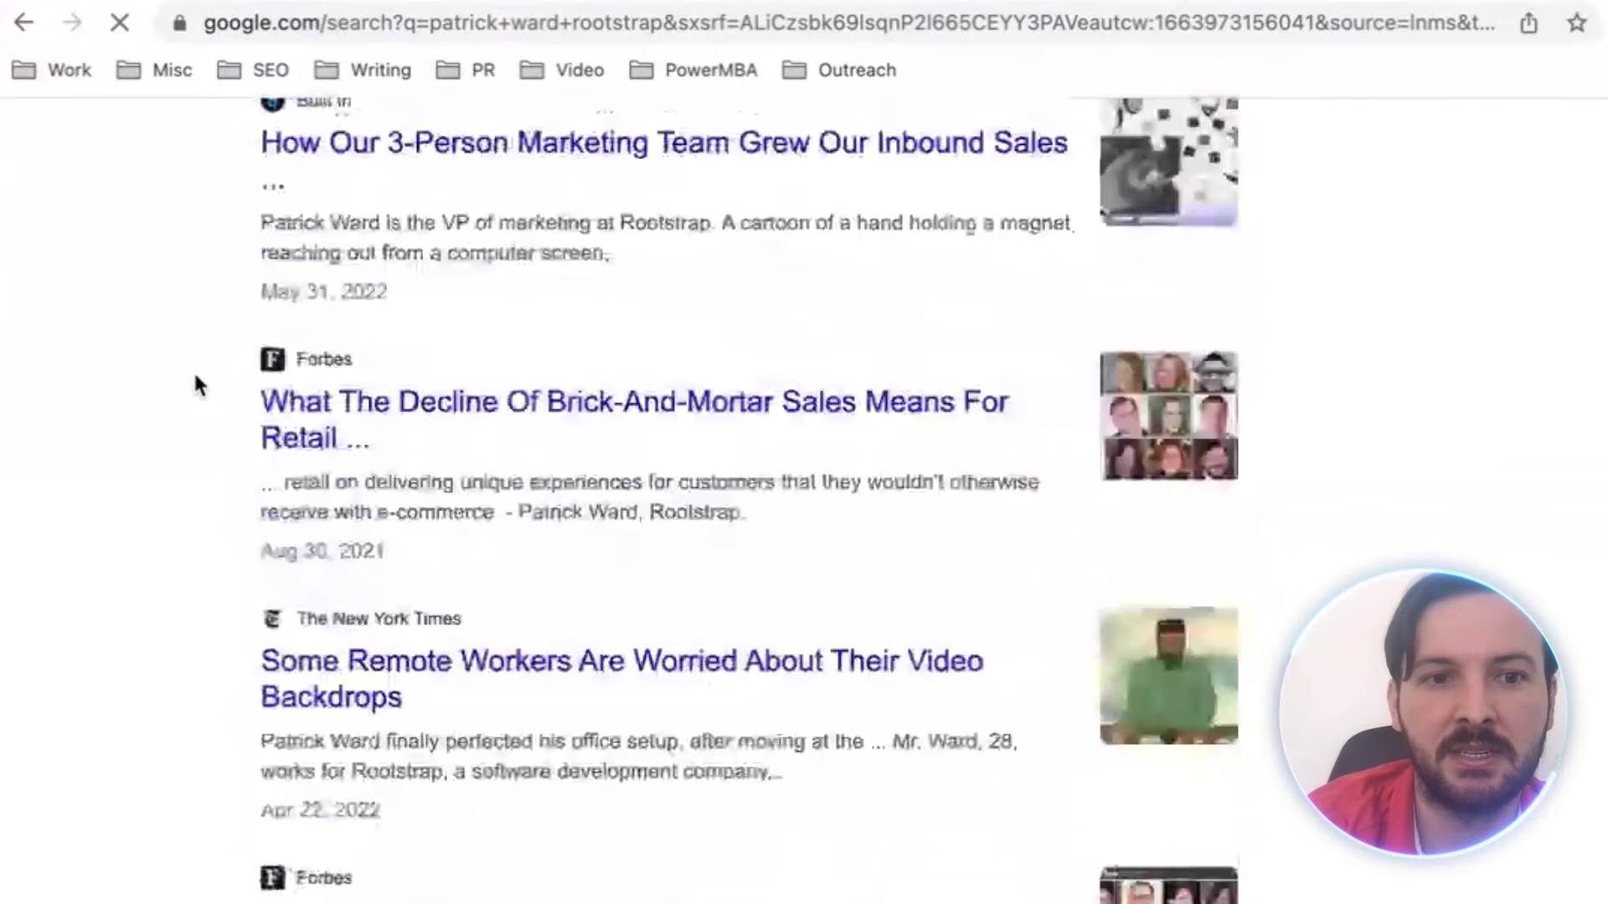
pyautogui.scroll(-3, 194, 385)
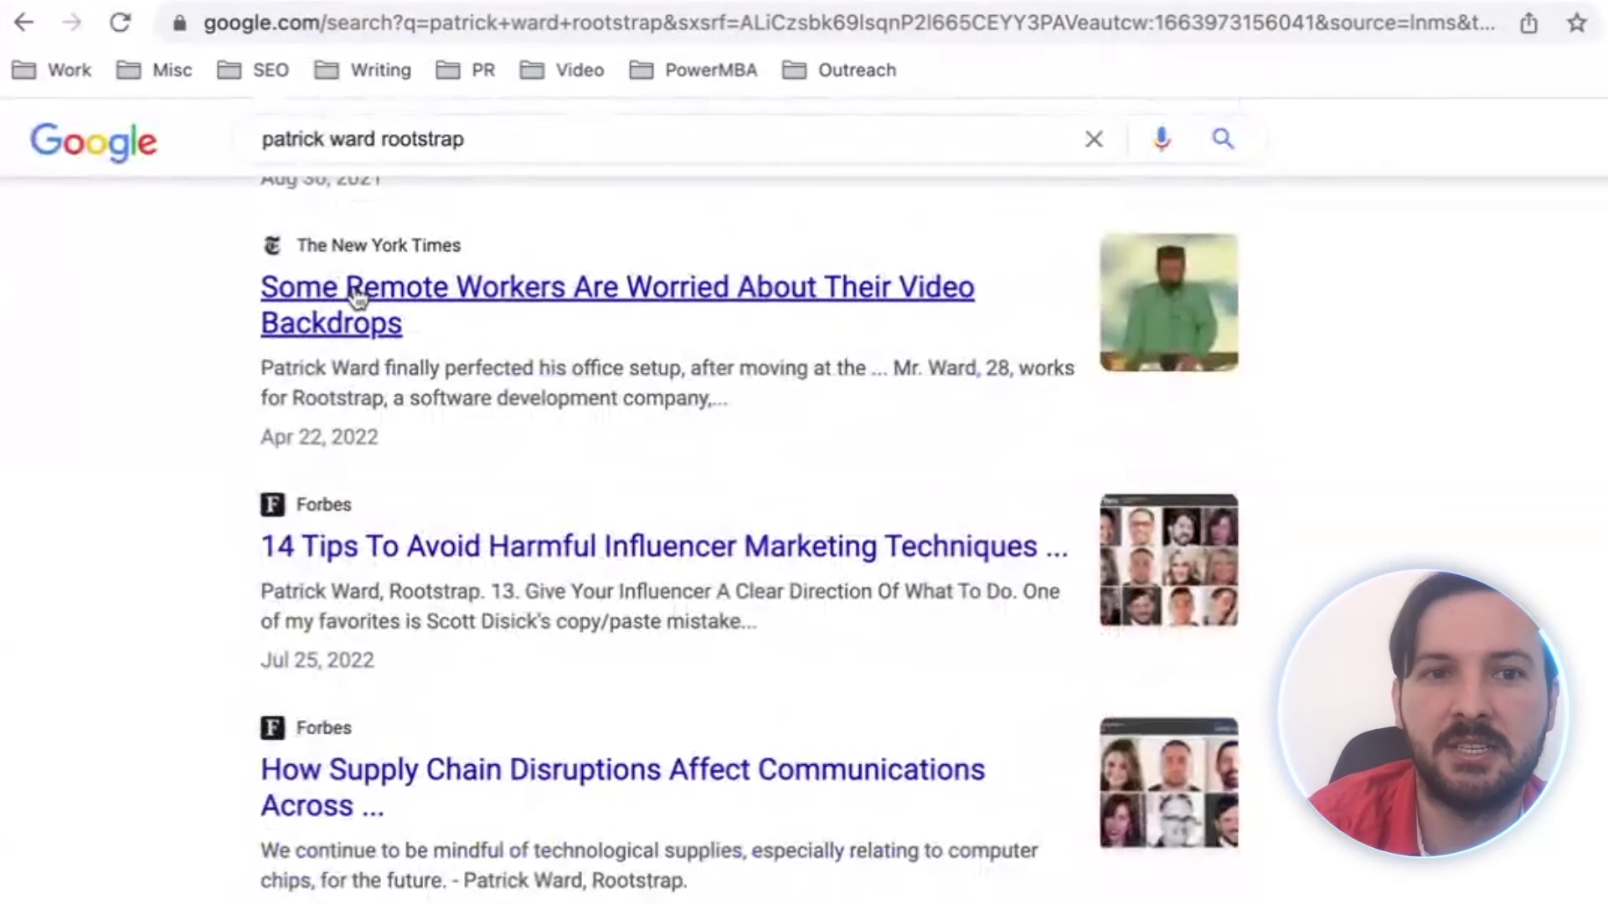
# Open the New York Times video backdrops article in a new tab and switch to it
pyautogui.rightClick(356, 295)
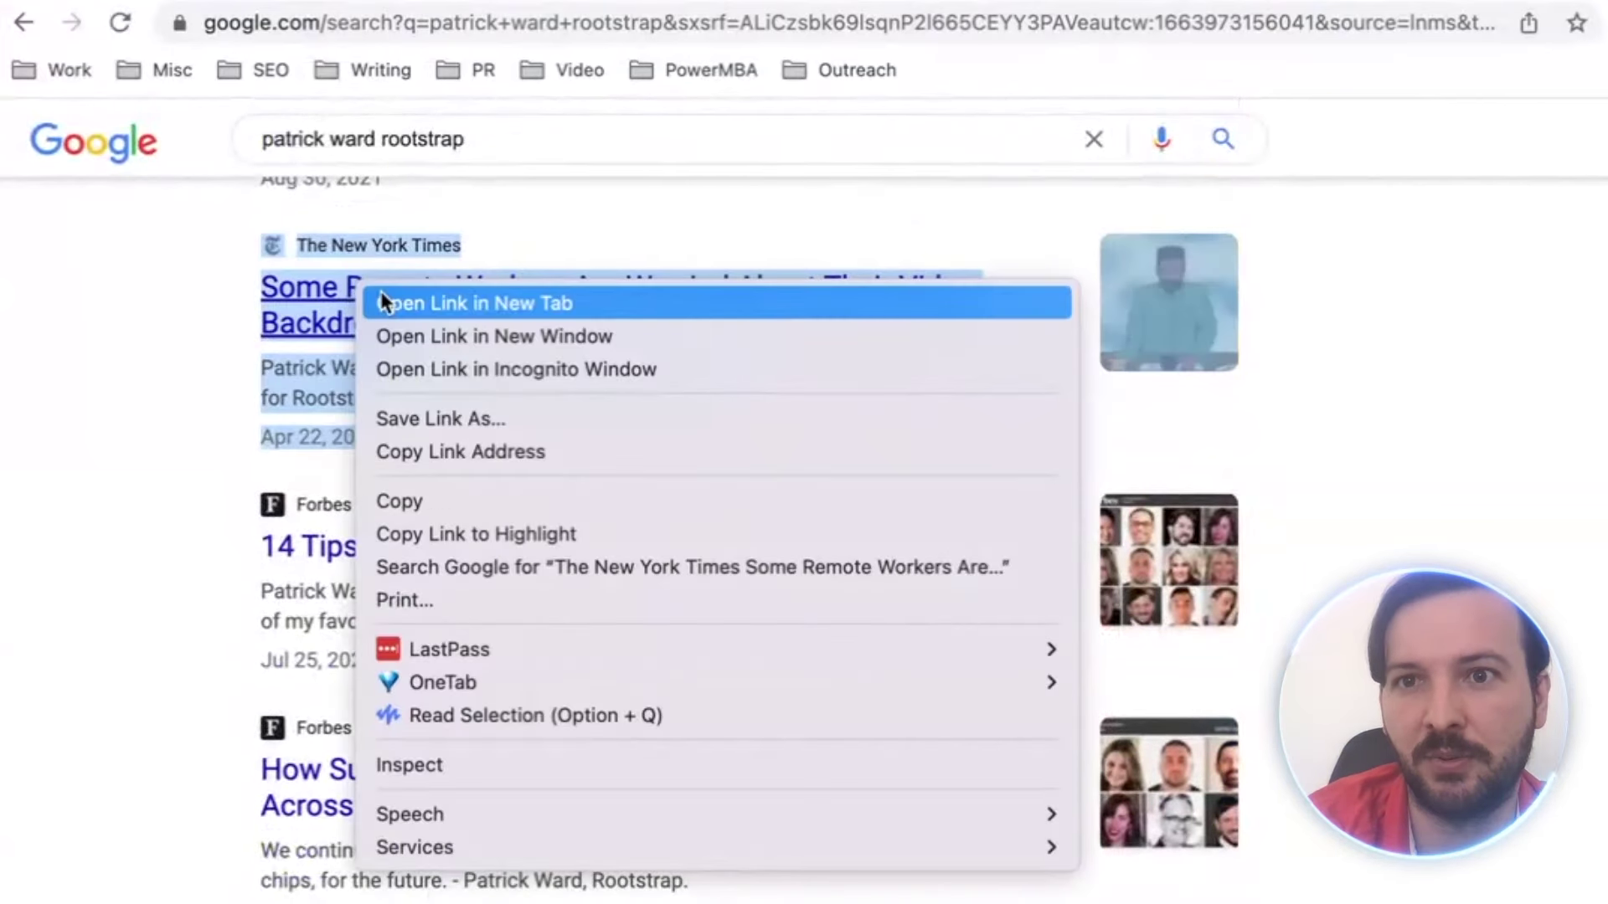
pyautogui.click(380, 300)
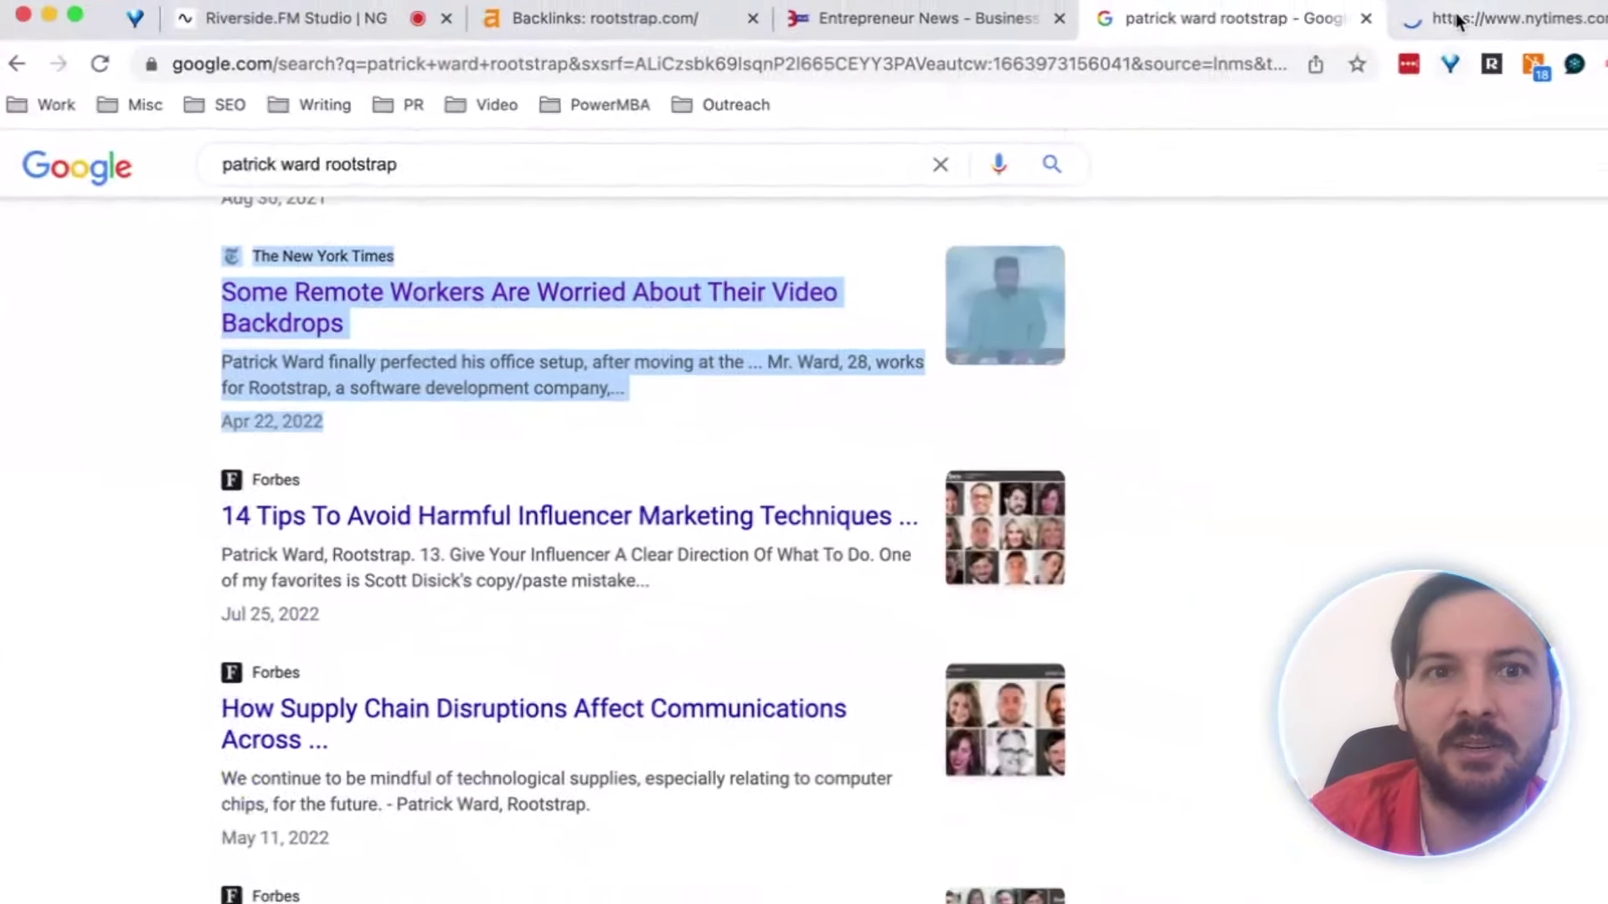
pyautogui.click(1268, 53)
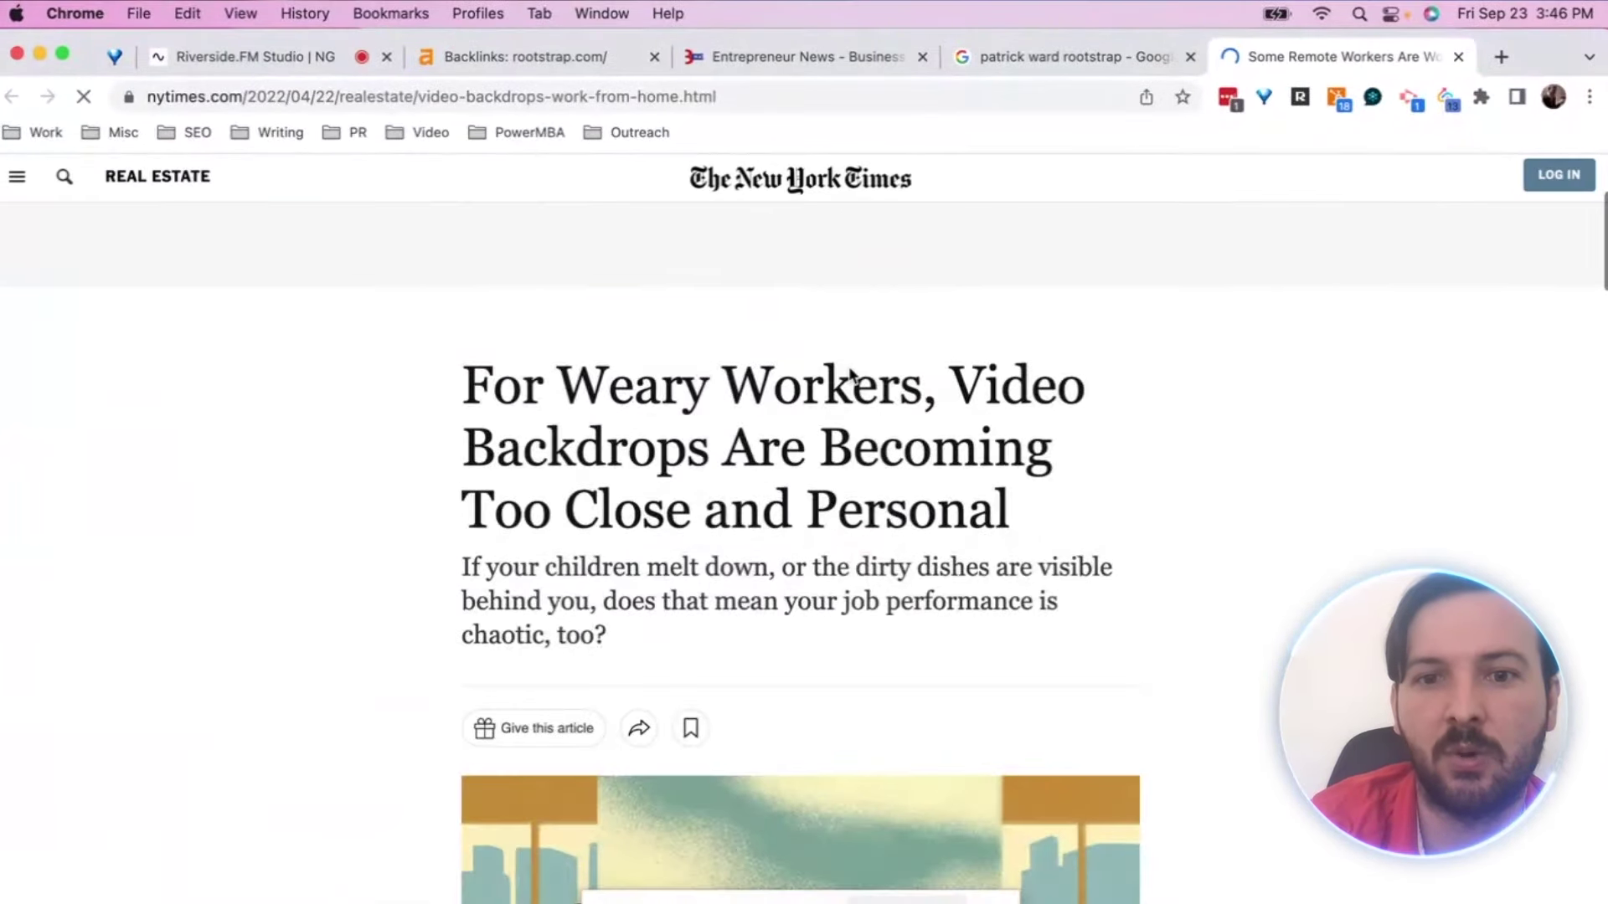
# Read down the article to the paragraph that links to Rootstrap
pyautogui.scroll(-3, 850, 373)
pyautogui.scroll(-7, 1138, 435)
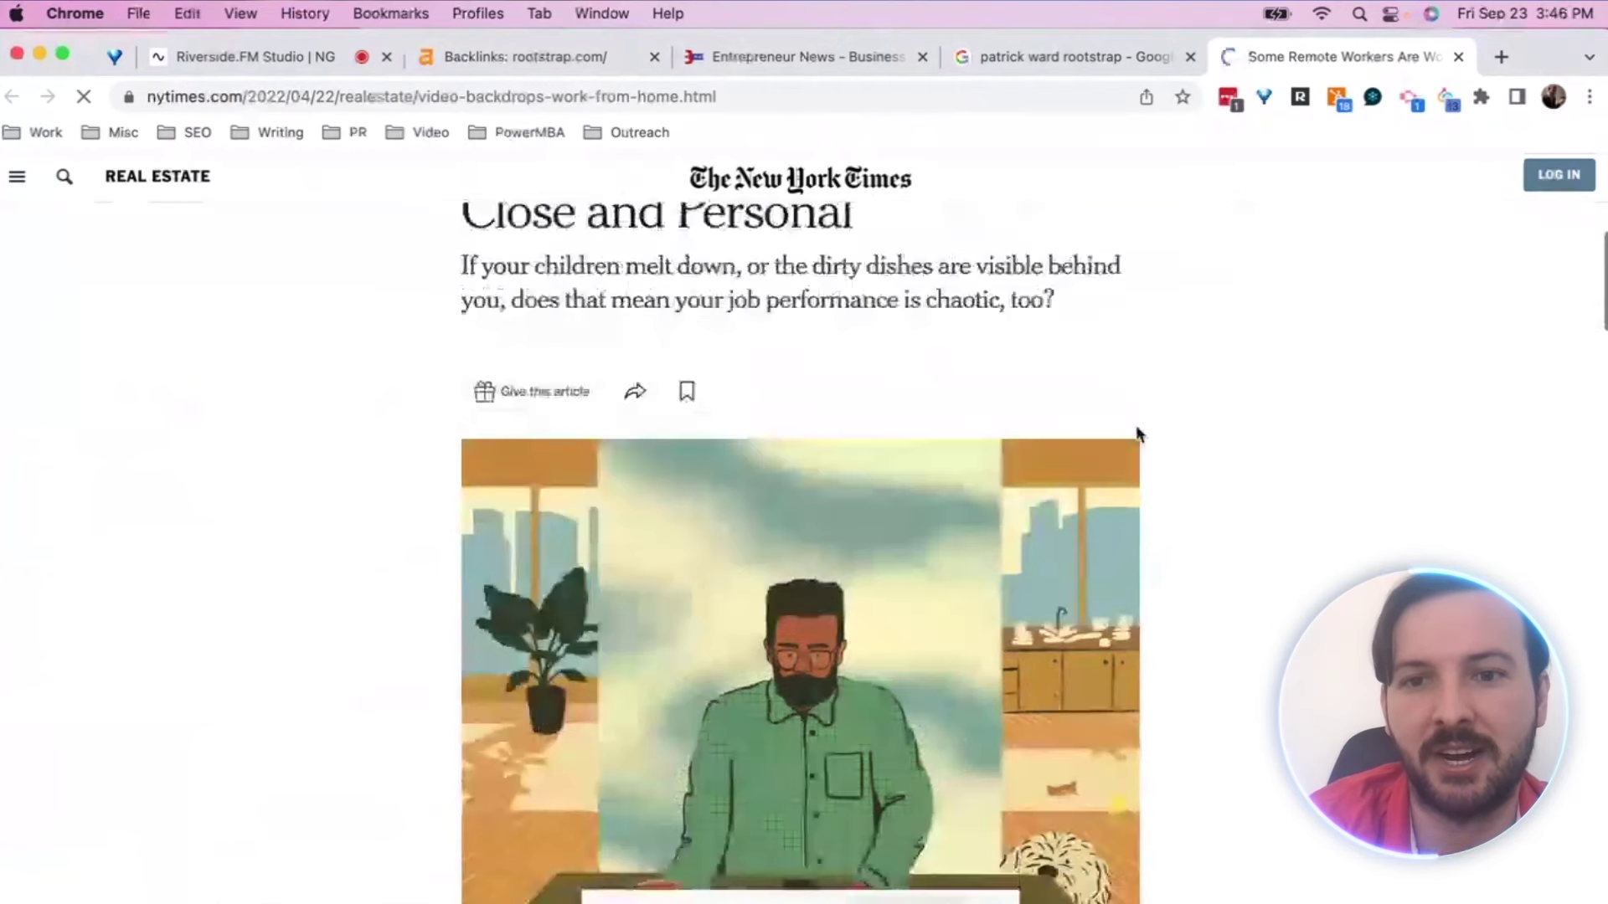
pyautogui.scroll(-3, 1203, 501)
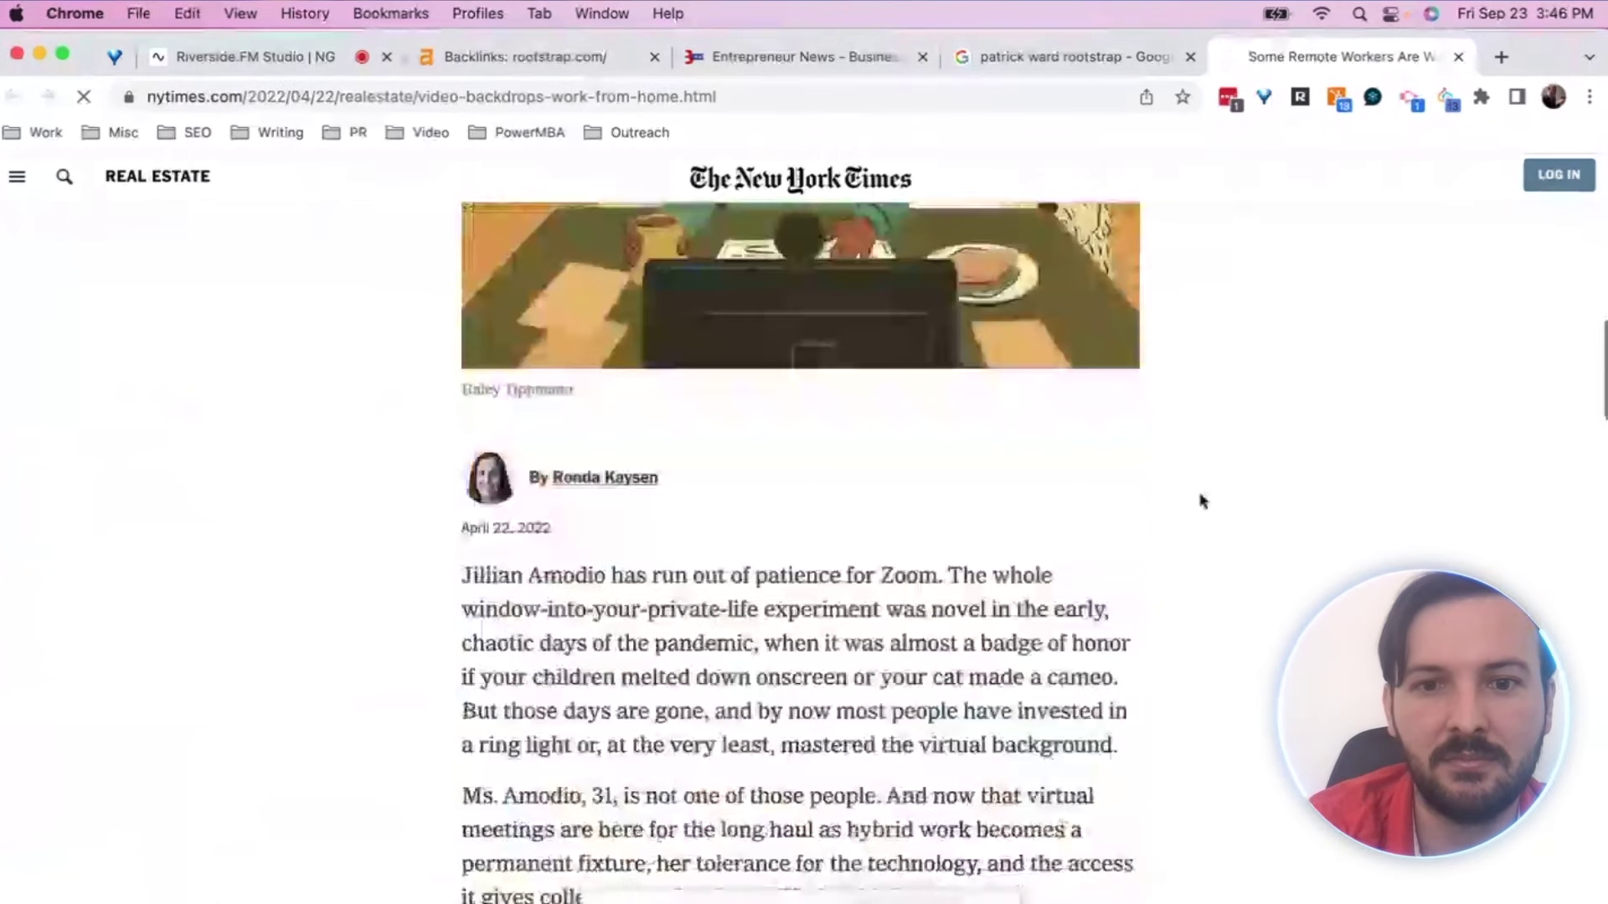
pyautogui.scroll(-5, 1204, 501)
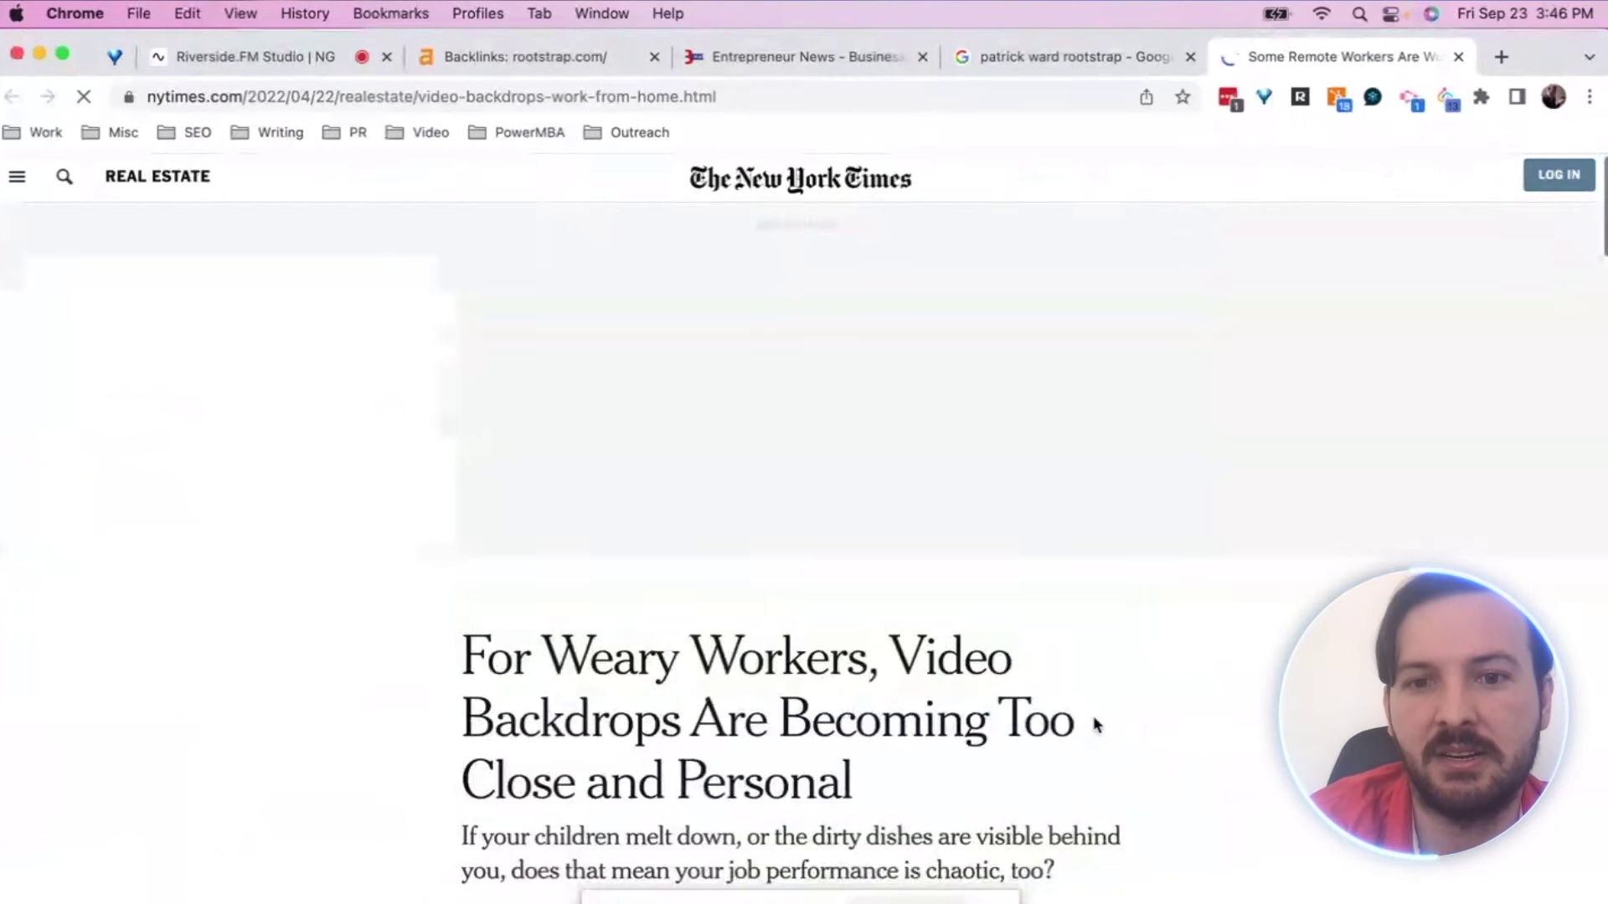
pyautogui.scroll(-10, 1179, 689)
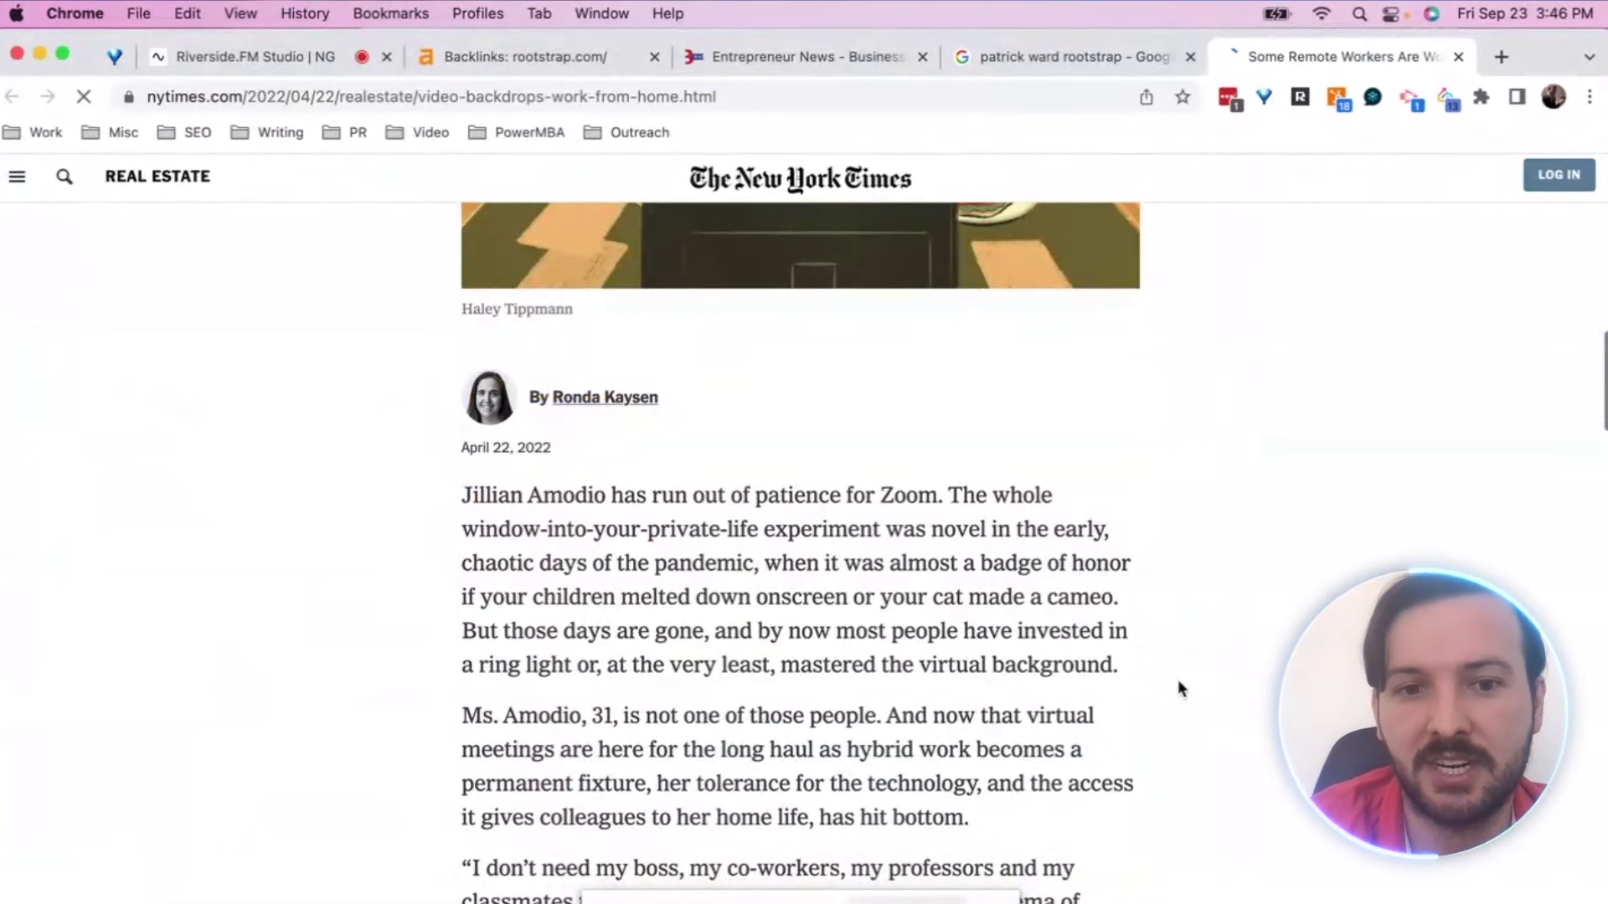
pyautogui.scroll(-4, 1178, 685)
pyautogui.scroll(-15, 1178, 682)
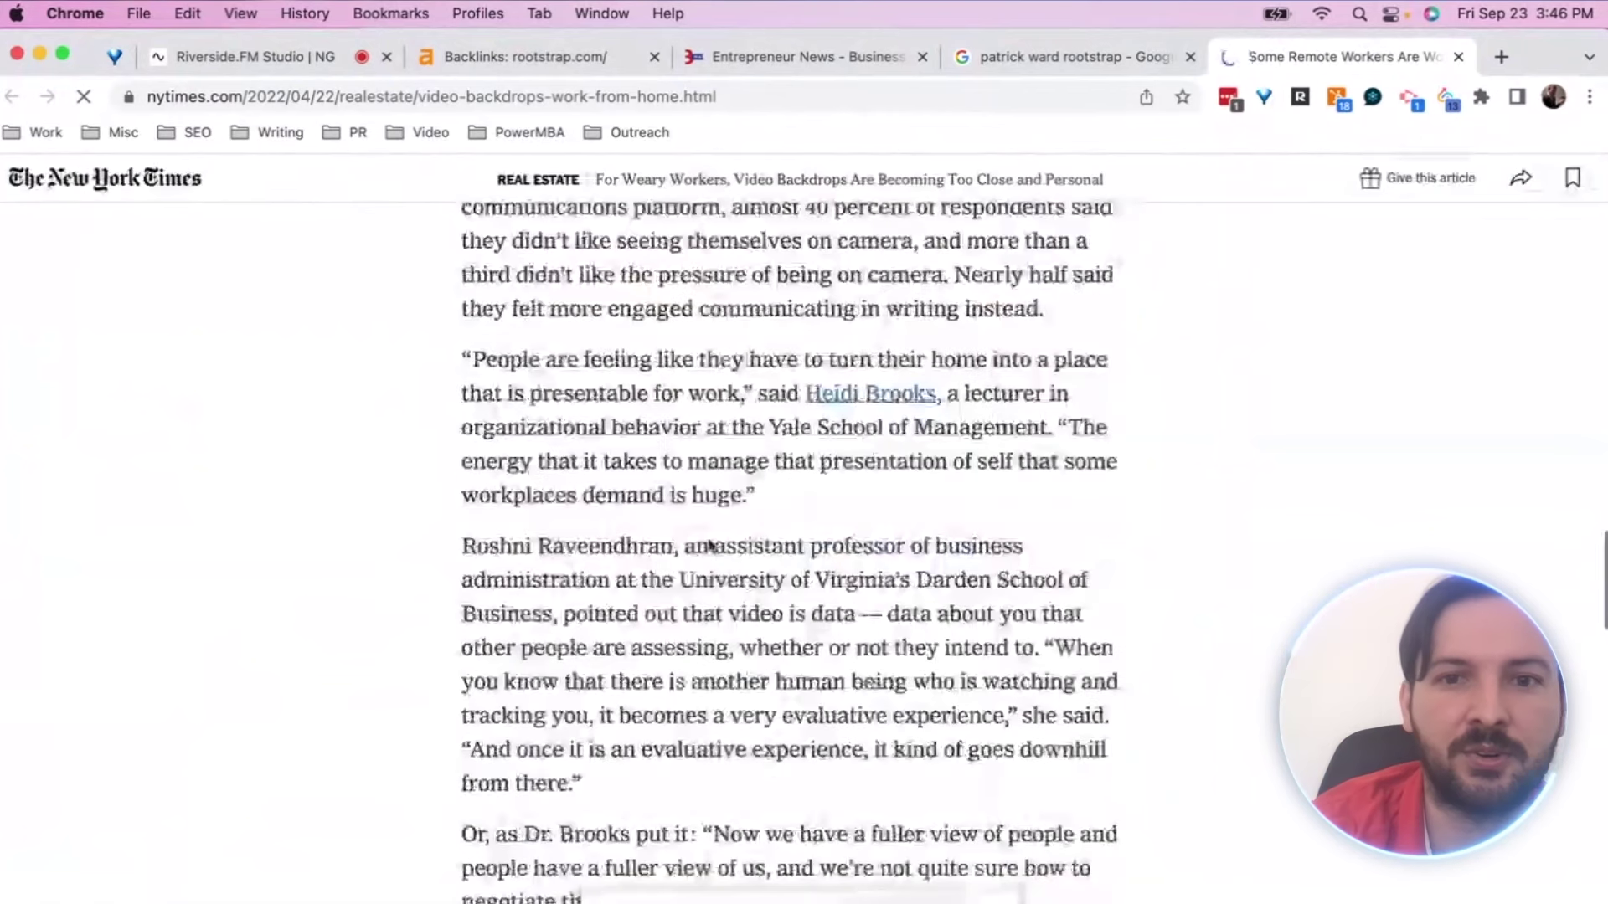
pyautogui.scroll(-3, 842, 611)
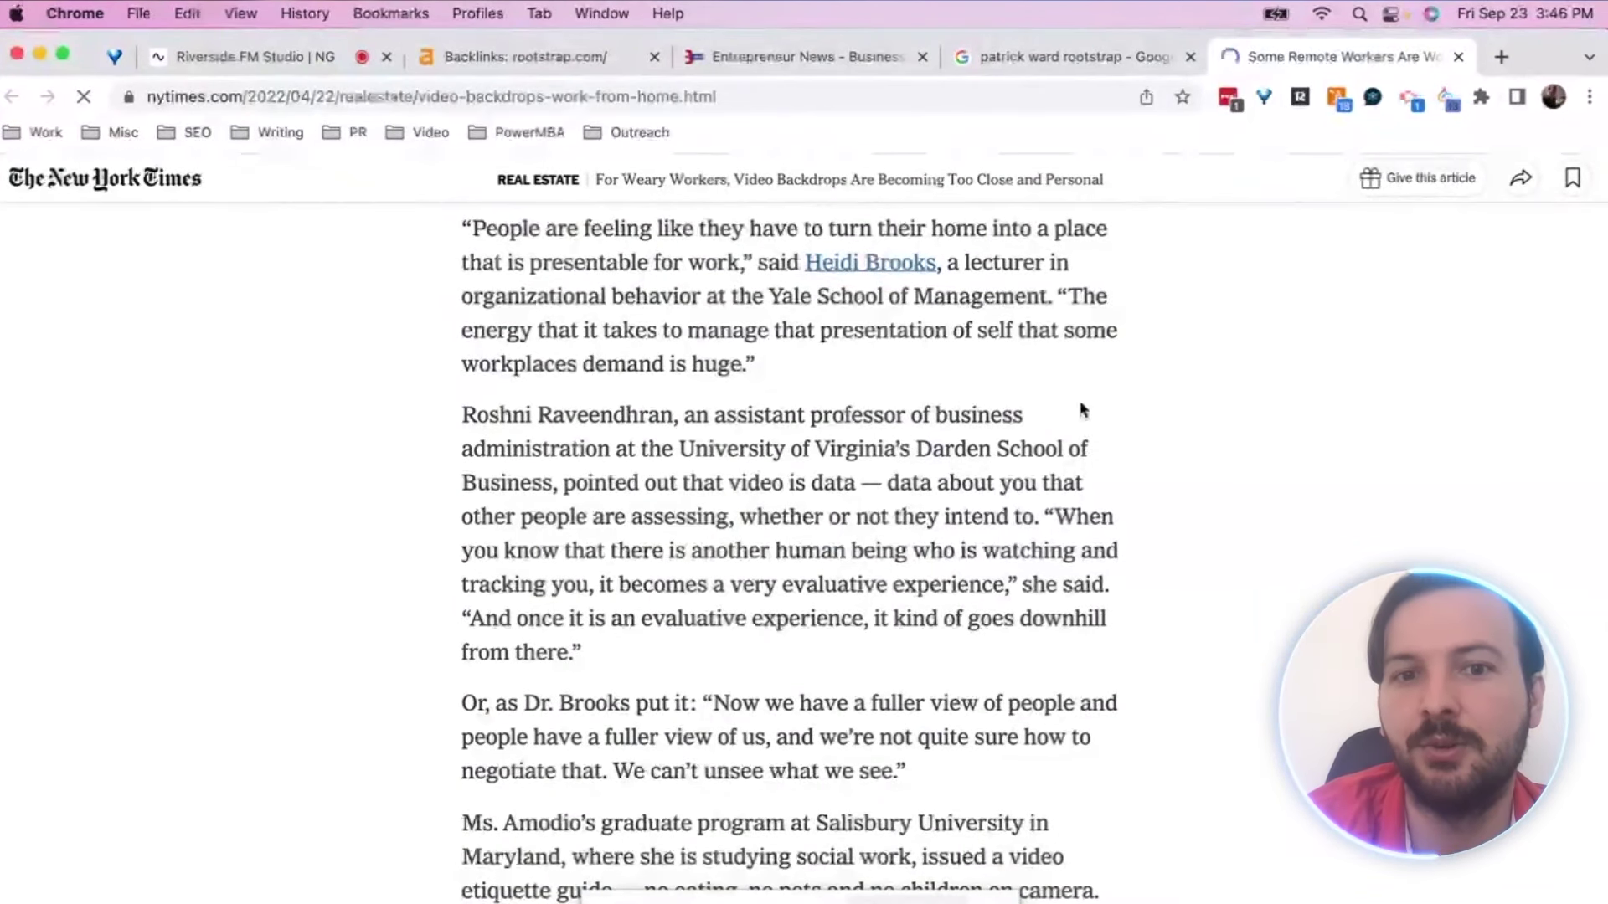
pyautogui.scroll(5, 1083, 411)
pyautogui.scroll(-7, 1167, 531)
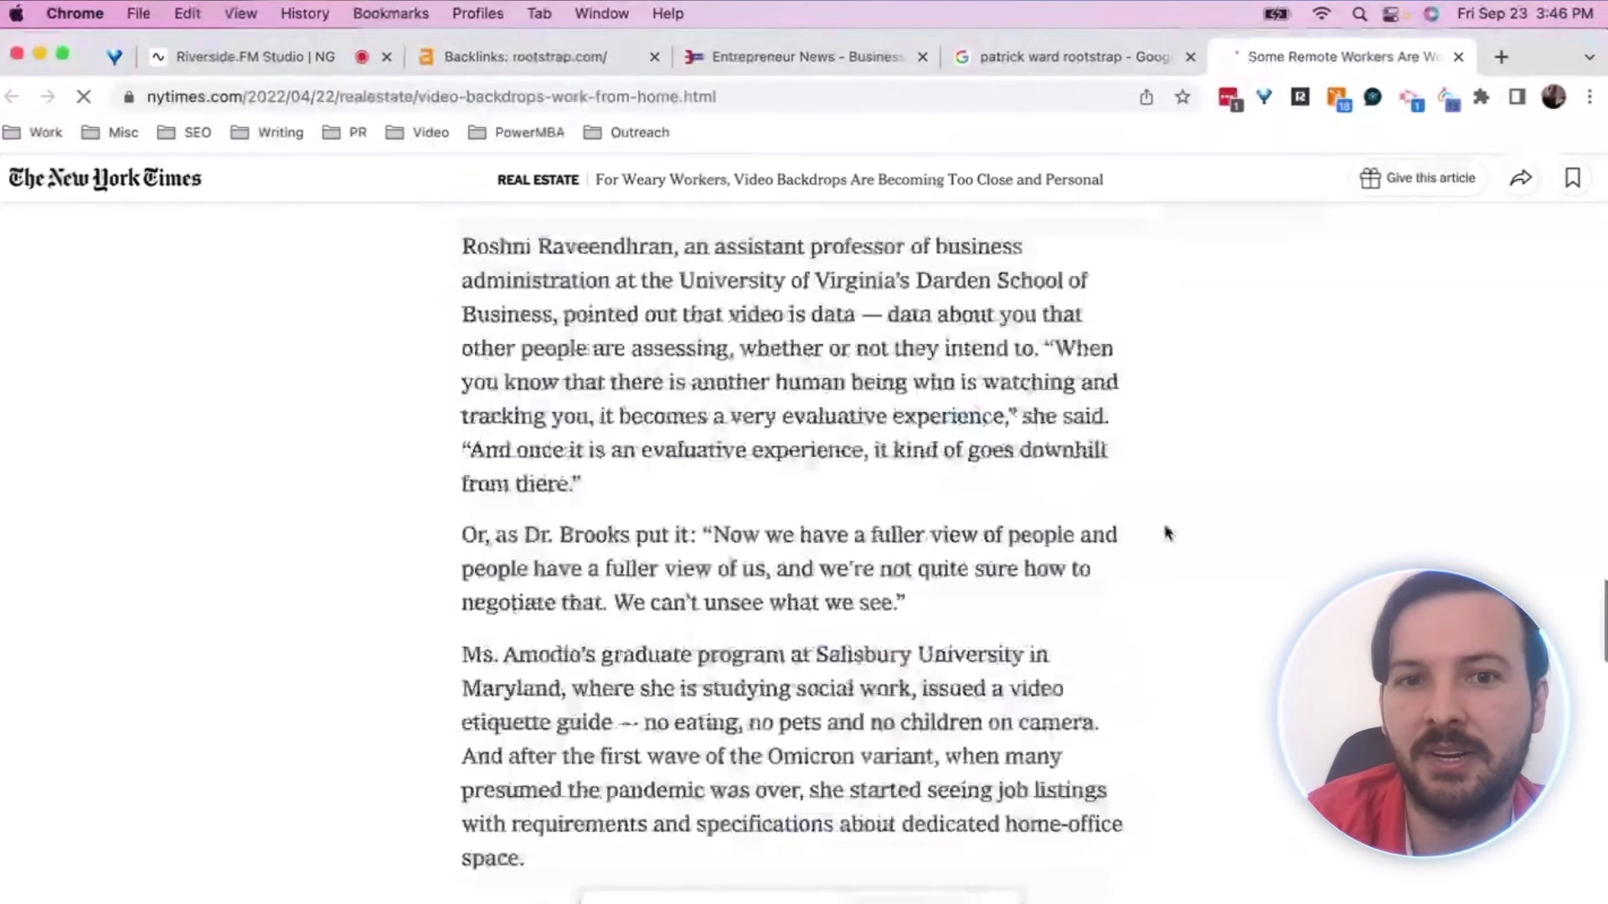
pyautogui.scroll(-2, 1168, 533)
pyautogui.scroll(-10, 1168, 533)
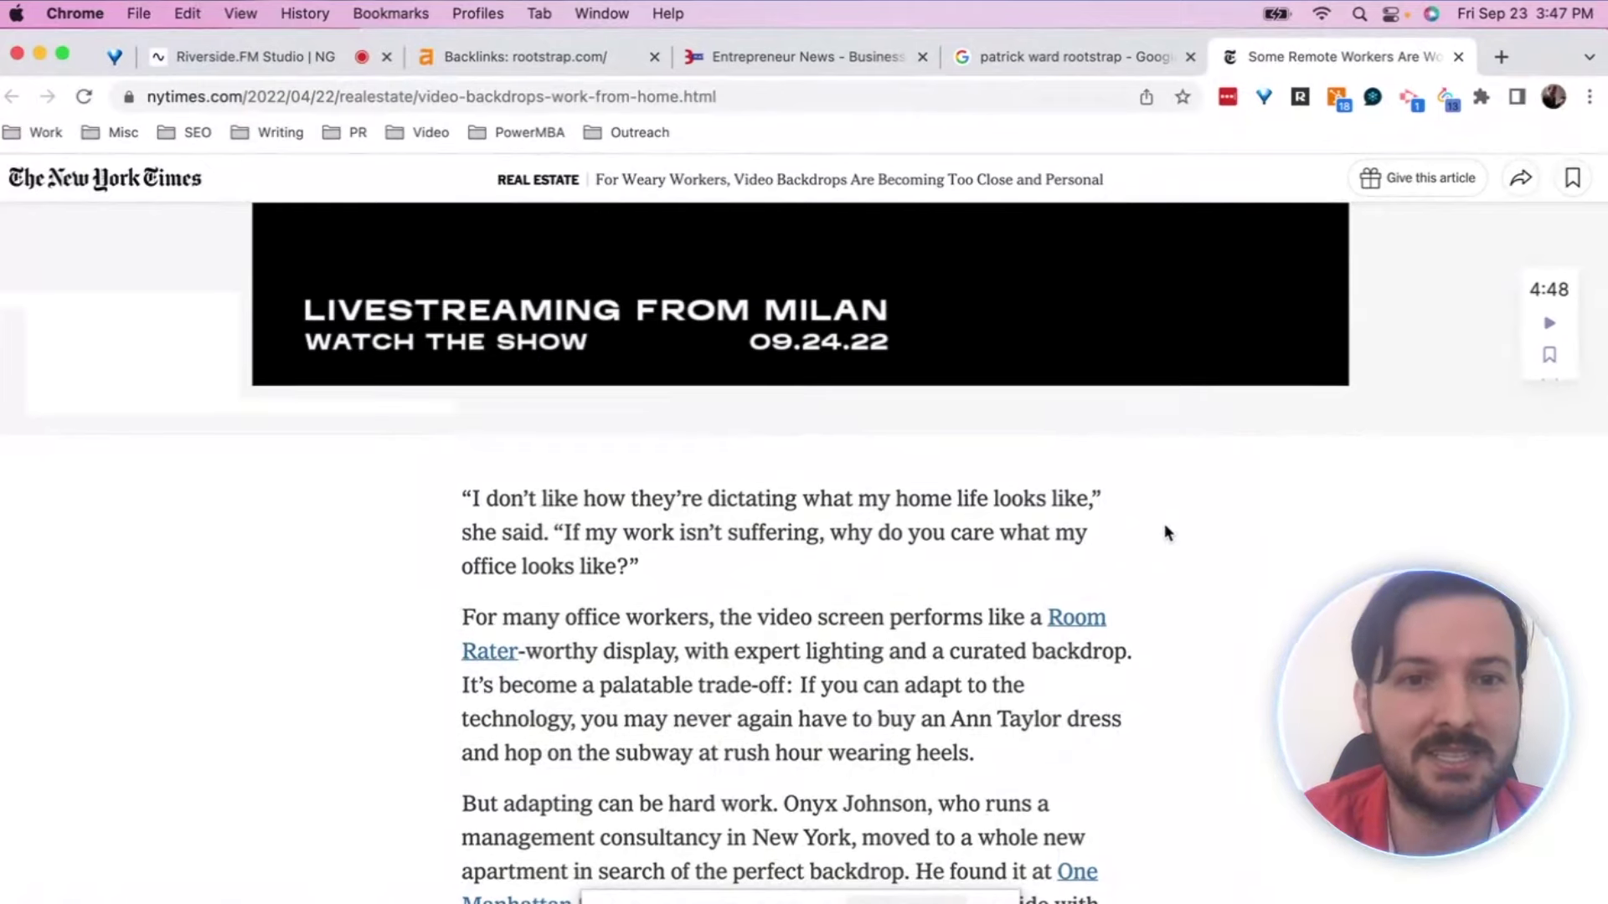
pyautogui.scroll(-5, 1164, 525)
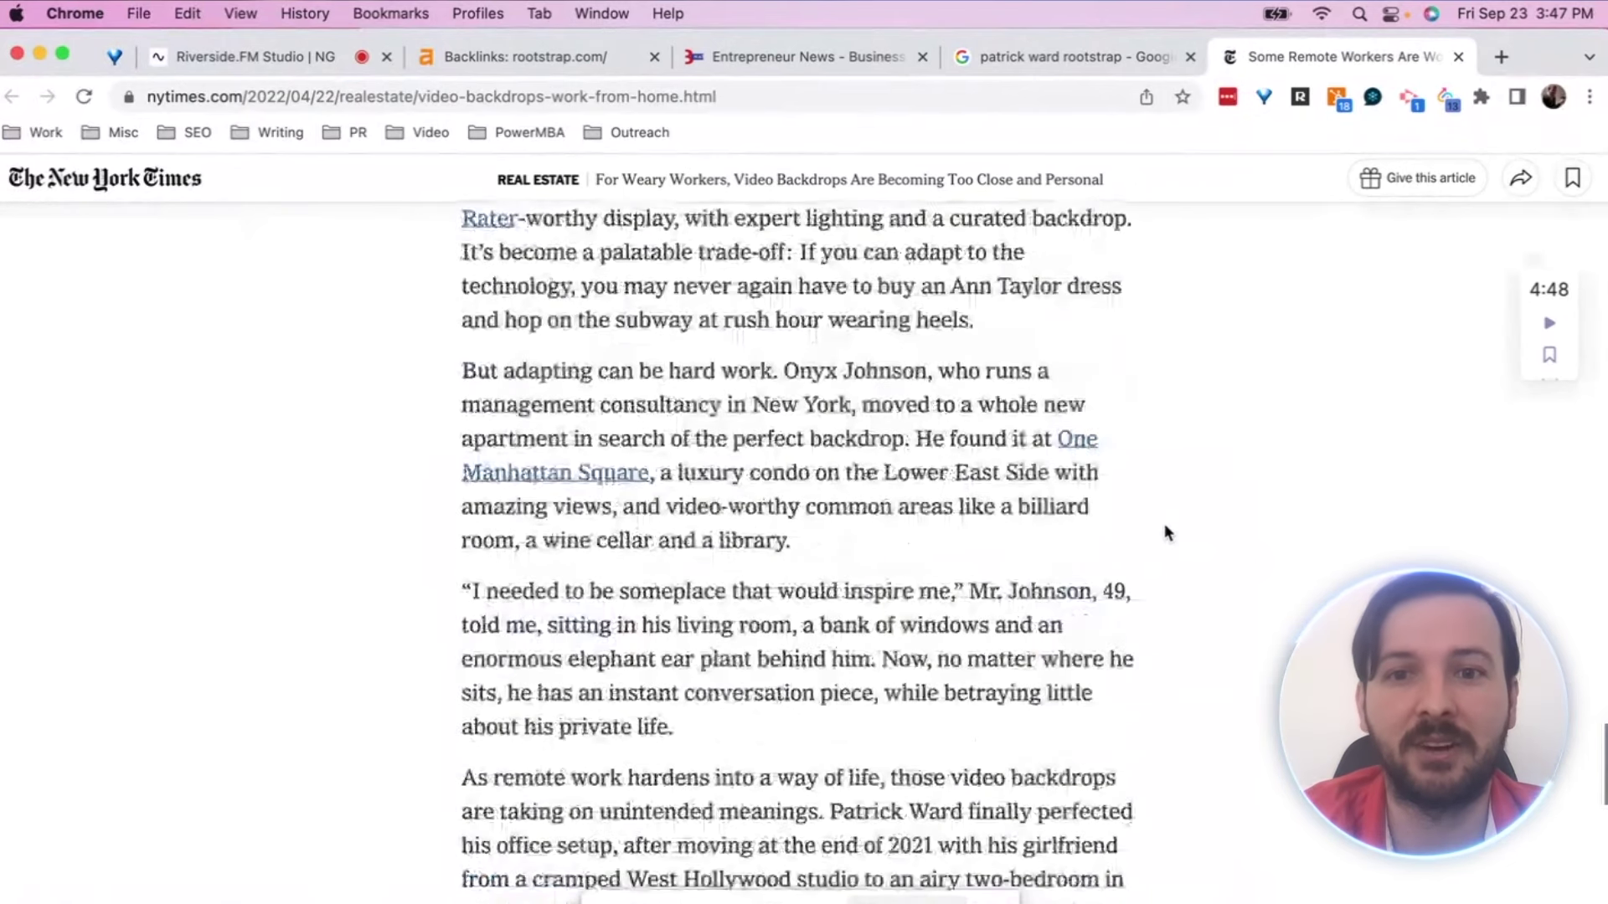
pyautogui.scroll(-3, 1165, 528)
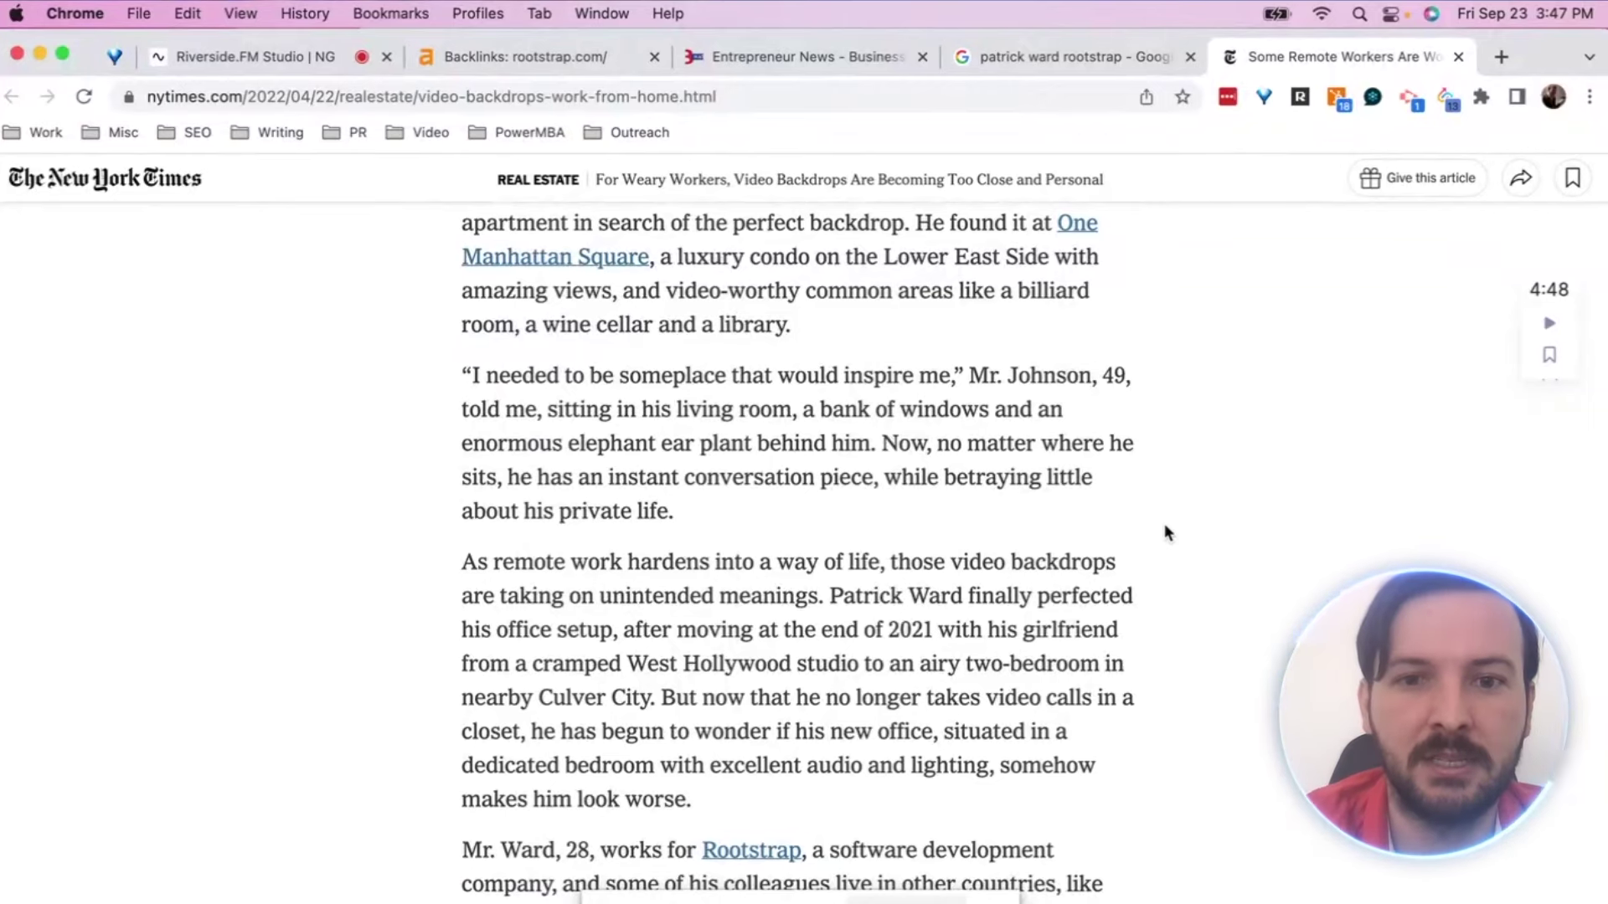
pyautogui.scroll(-2, 1166, 526)
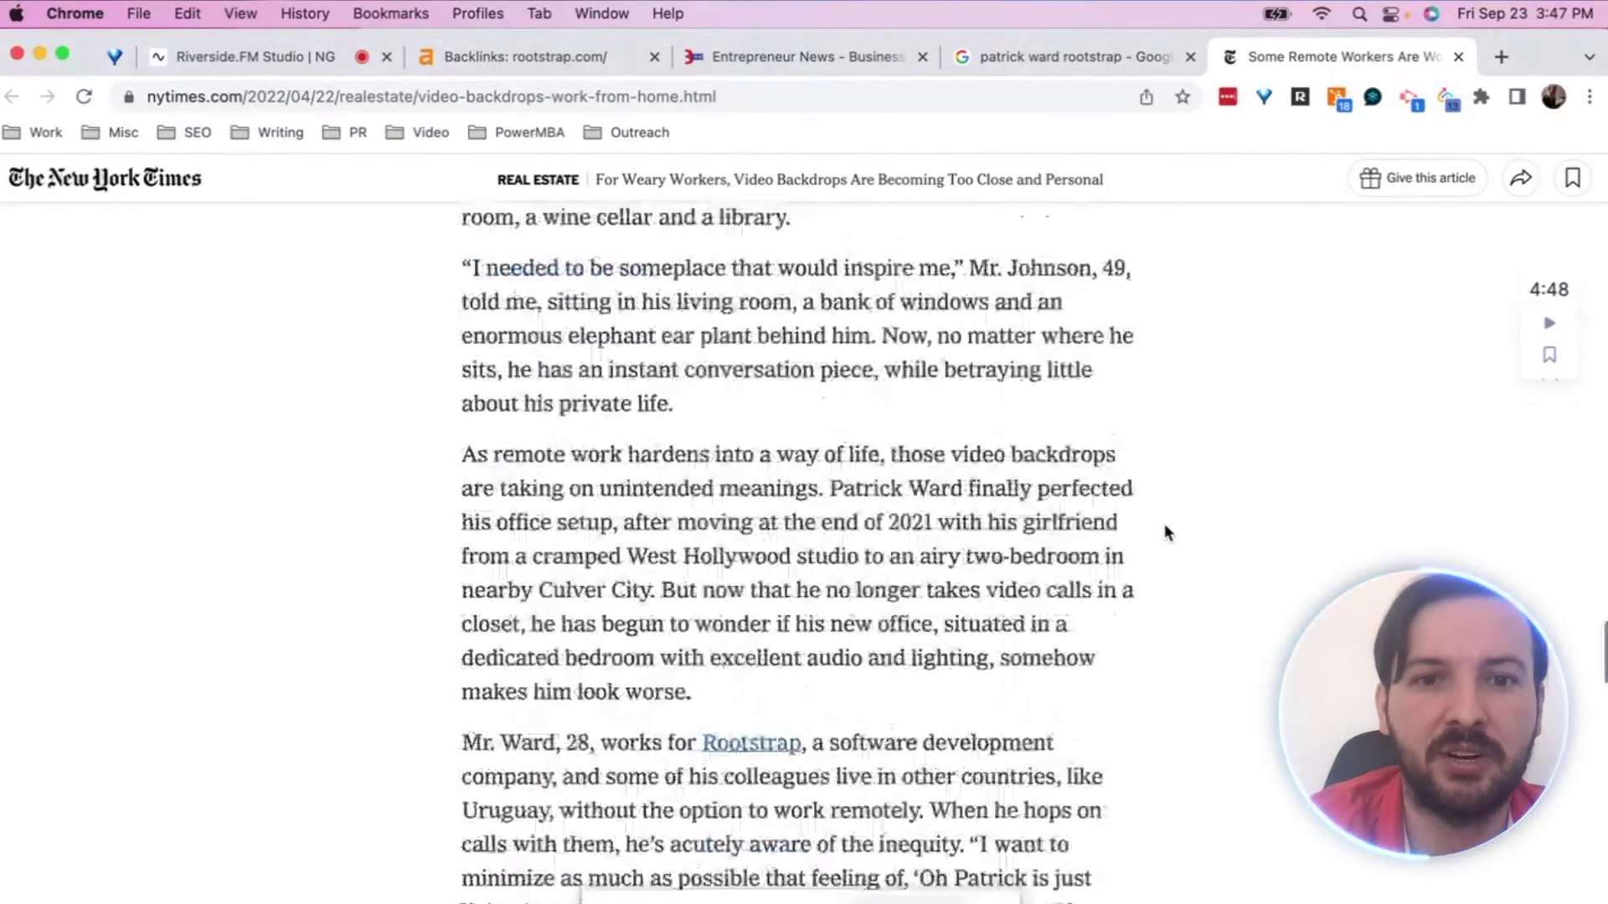
pyautogui.scroll(-2, 1165, 528)
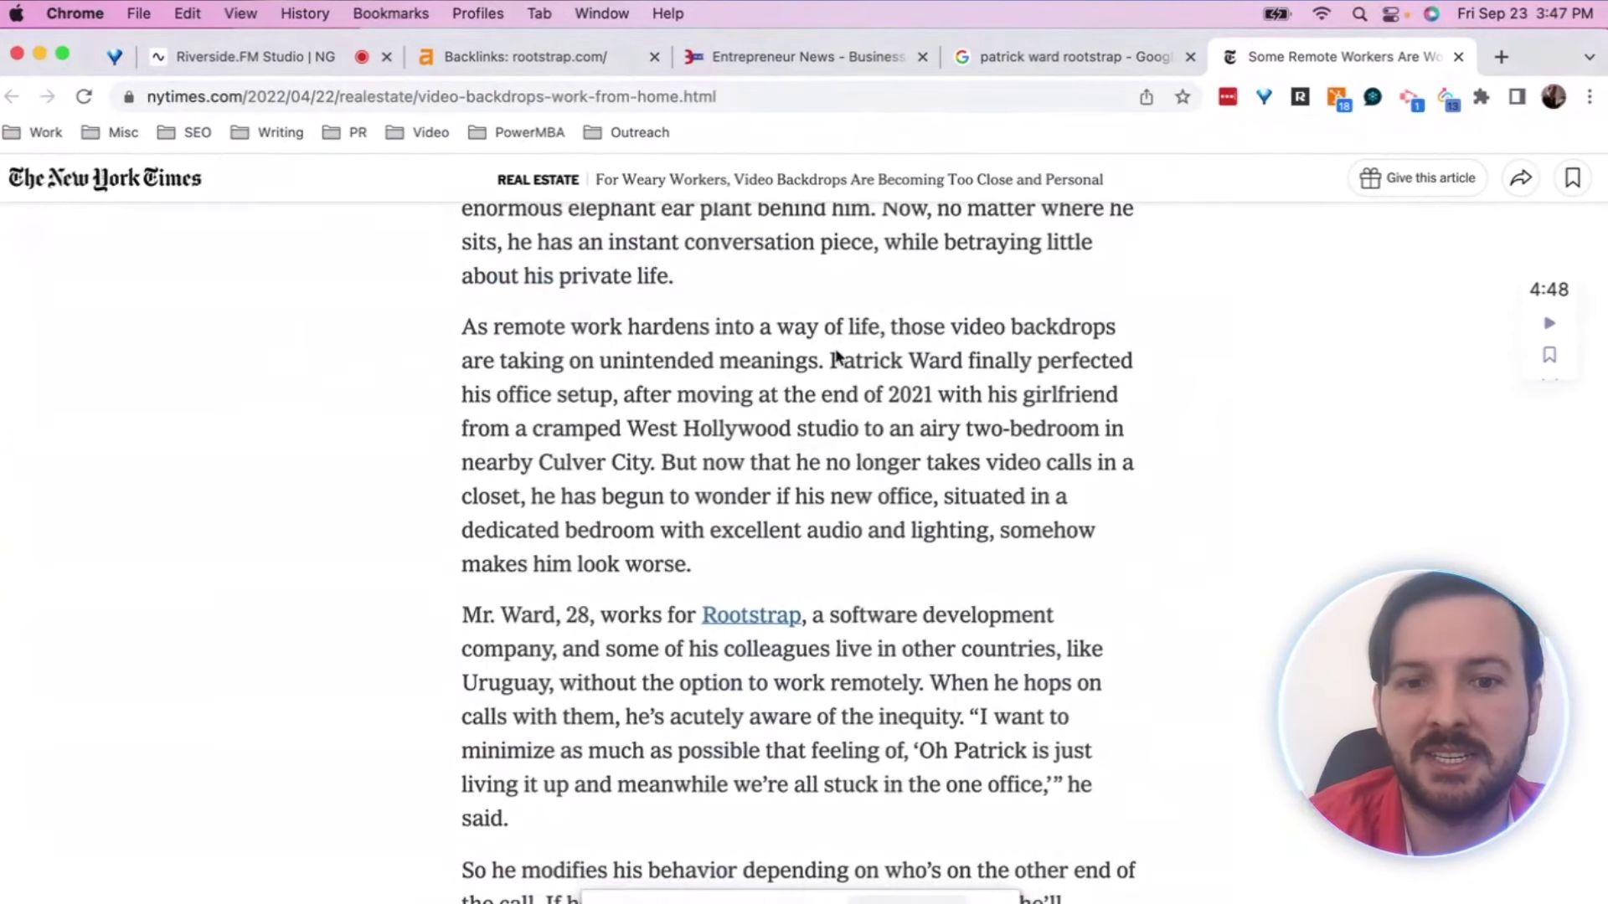
pyautogui.scroll(-4, 879, 387)
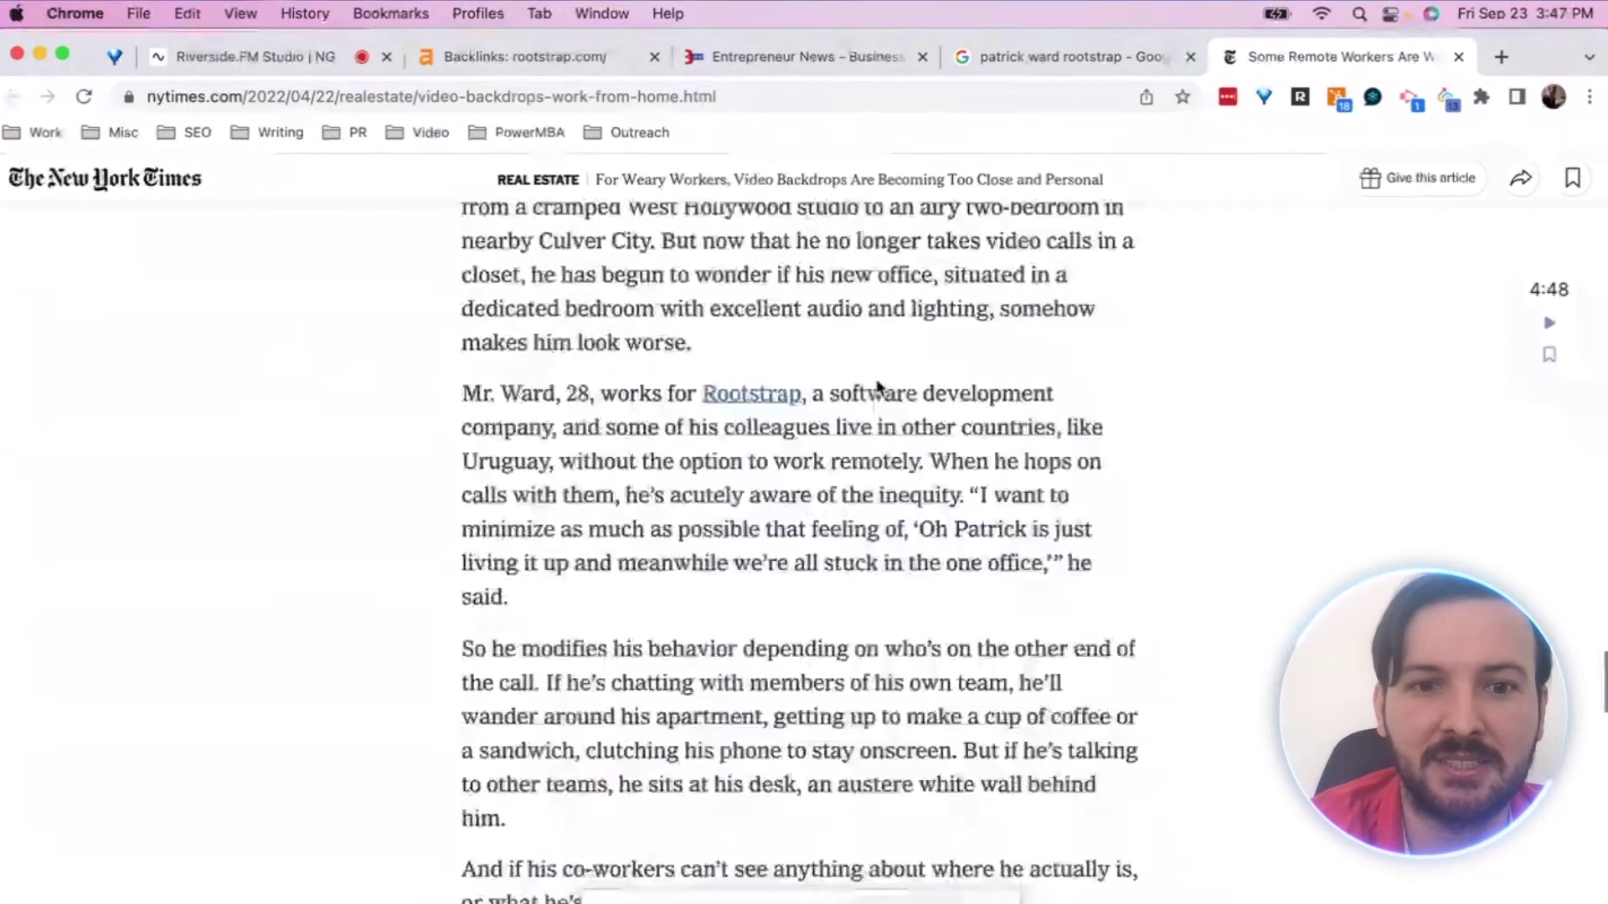
pyautogui.scroll(-4, 877, 387)
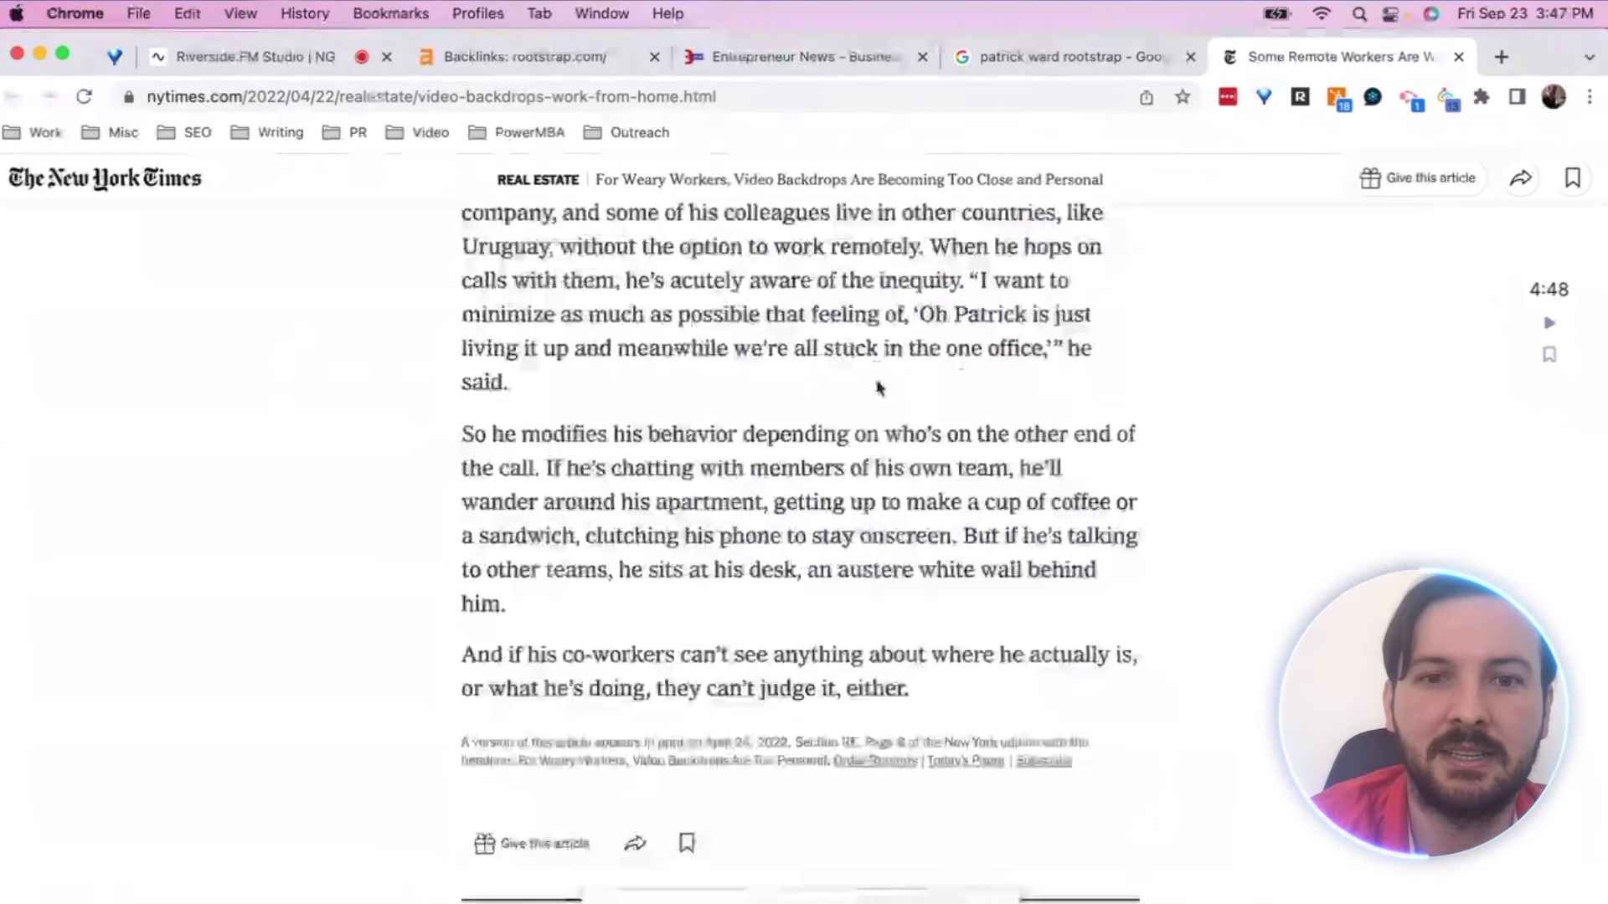
pyautogui.scroll(5, 879, 387)
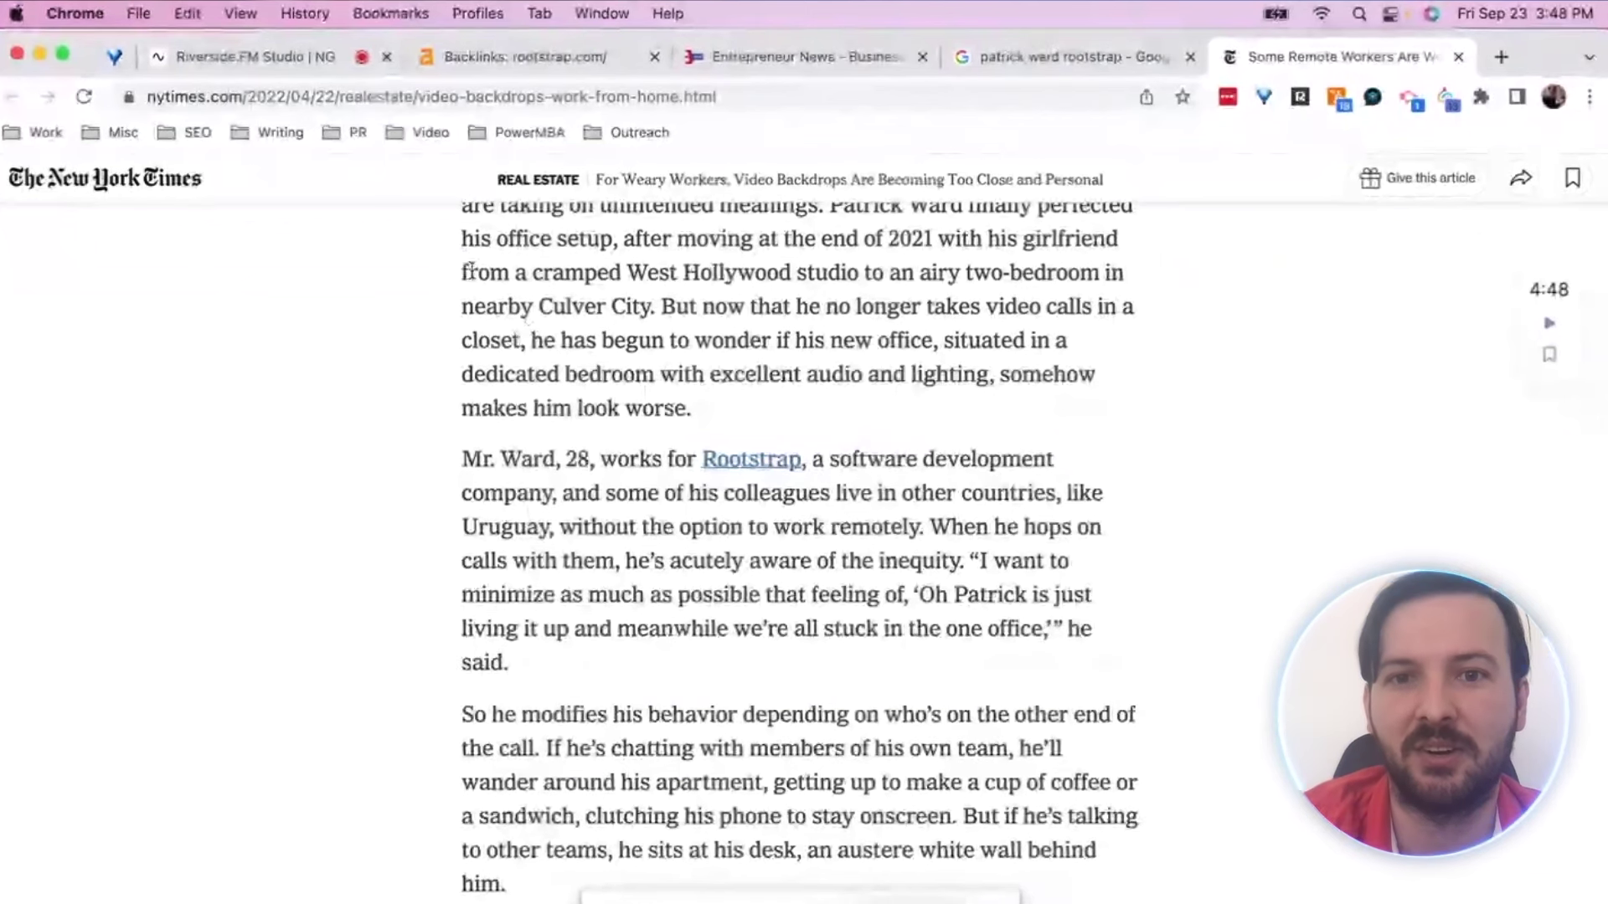
# Select the quote from 'Uruguay, without the option…' through 'he said.' in the Rootstrap paragraph
pyautogui.scroll(3, 471, 270)
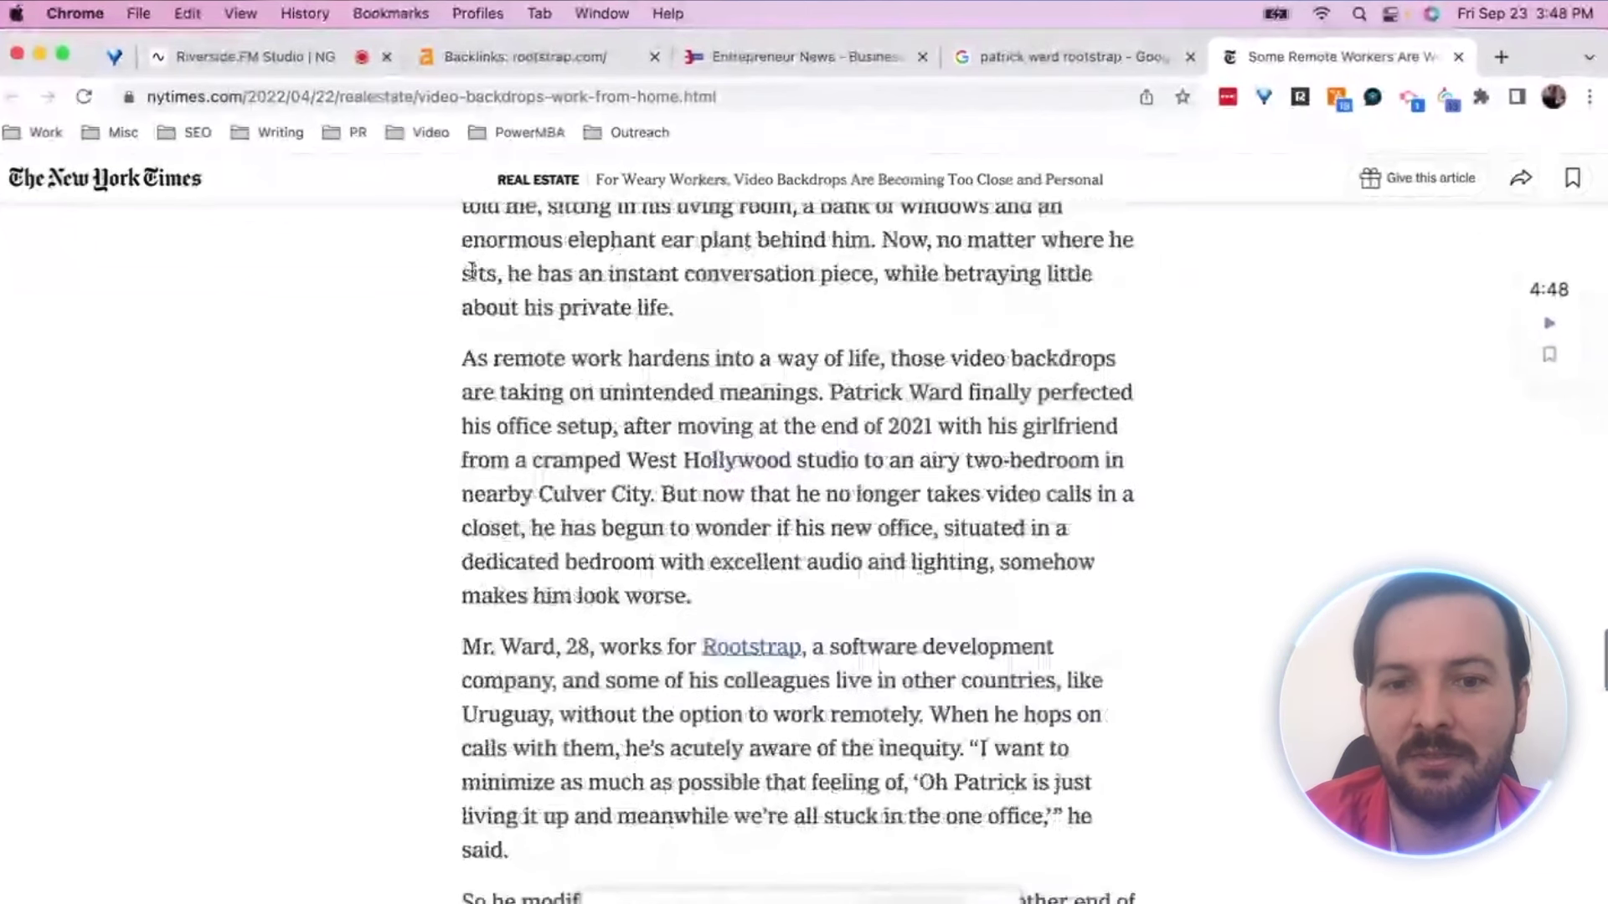
pyautogui.moveTo(477, 388); pyautogui.dragTo(612, 525)
pyautogui.scroll(-6, 574, 628)
pyautogui.scroll(2, 574, 628)
pyautogui.moveTo(505, 496); pyautogui.dragTo(637, 652)
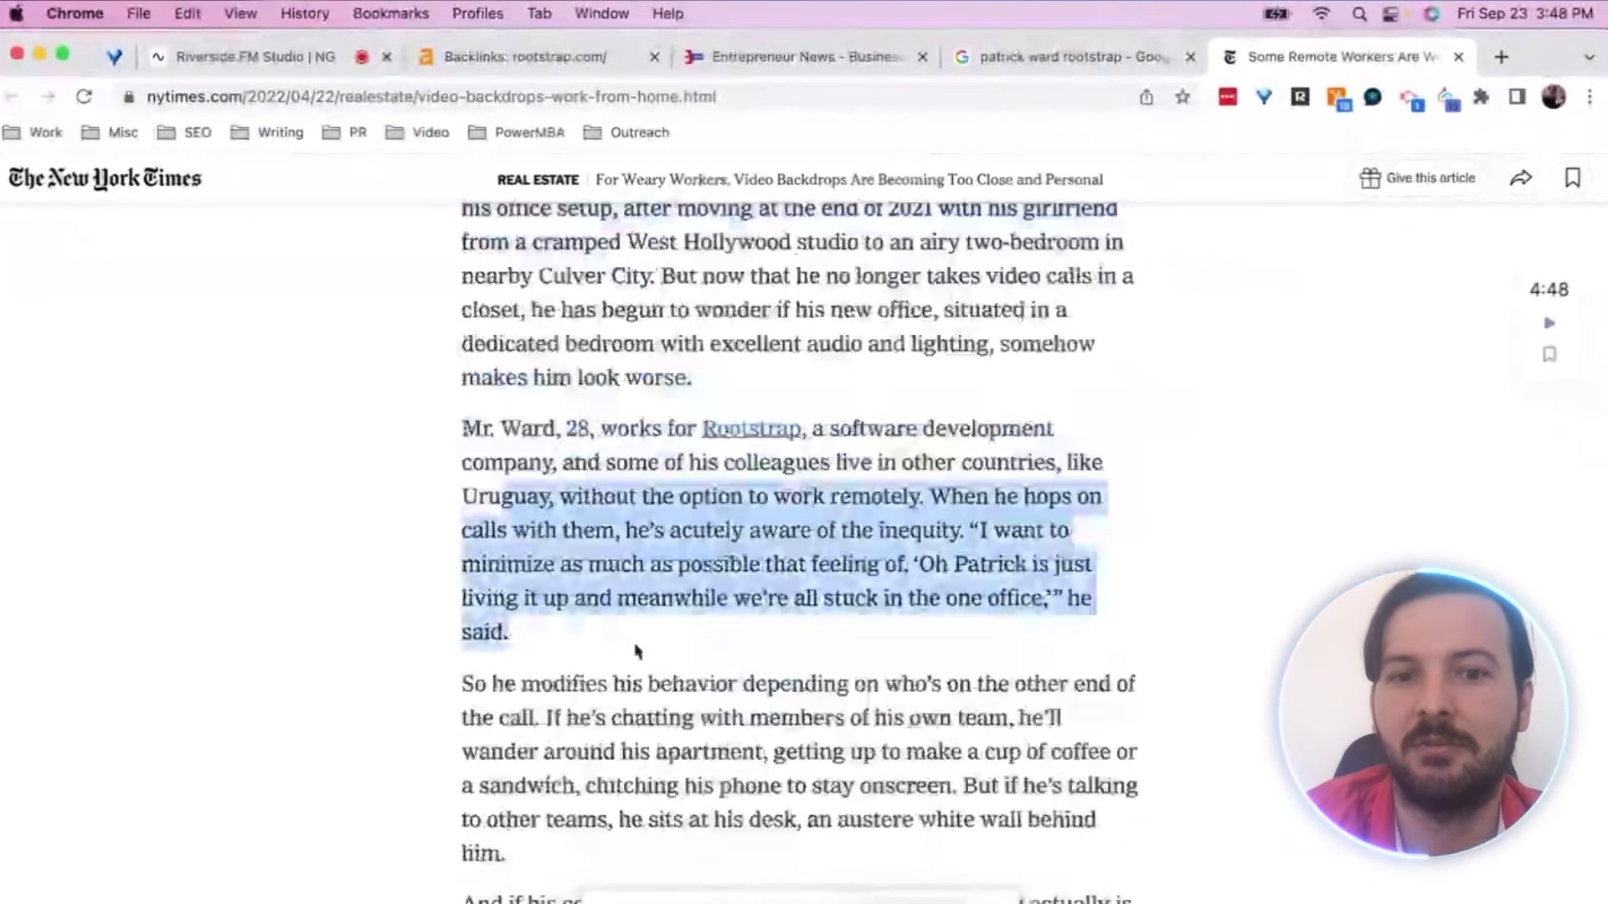
pyautogui.scroll(-2, 636, 652)
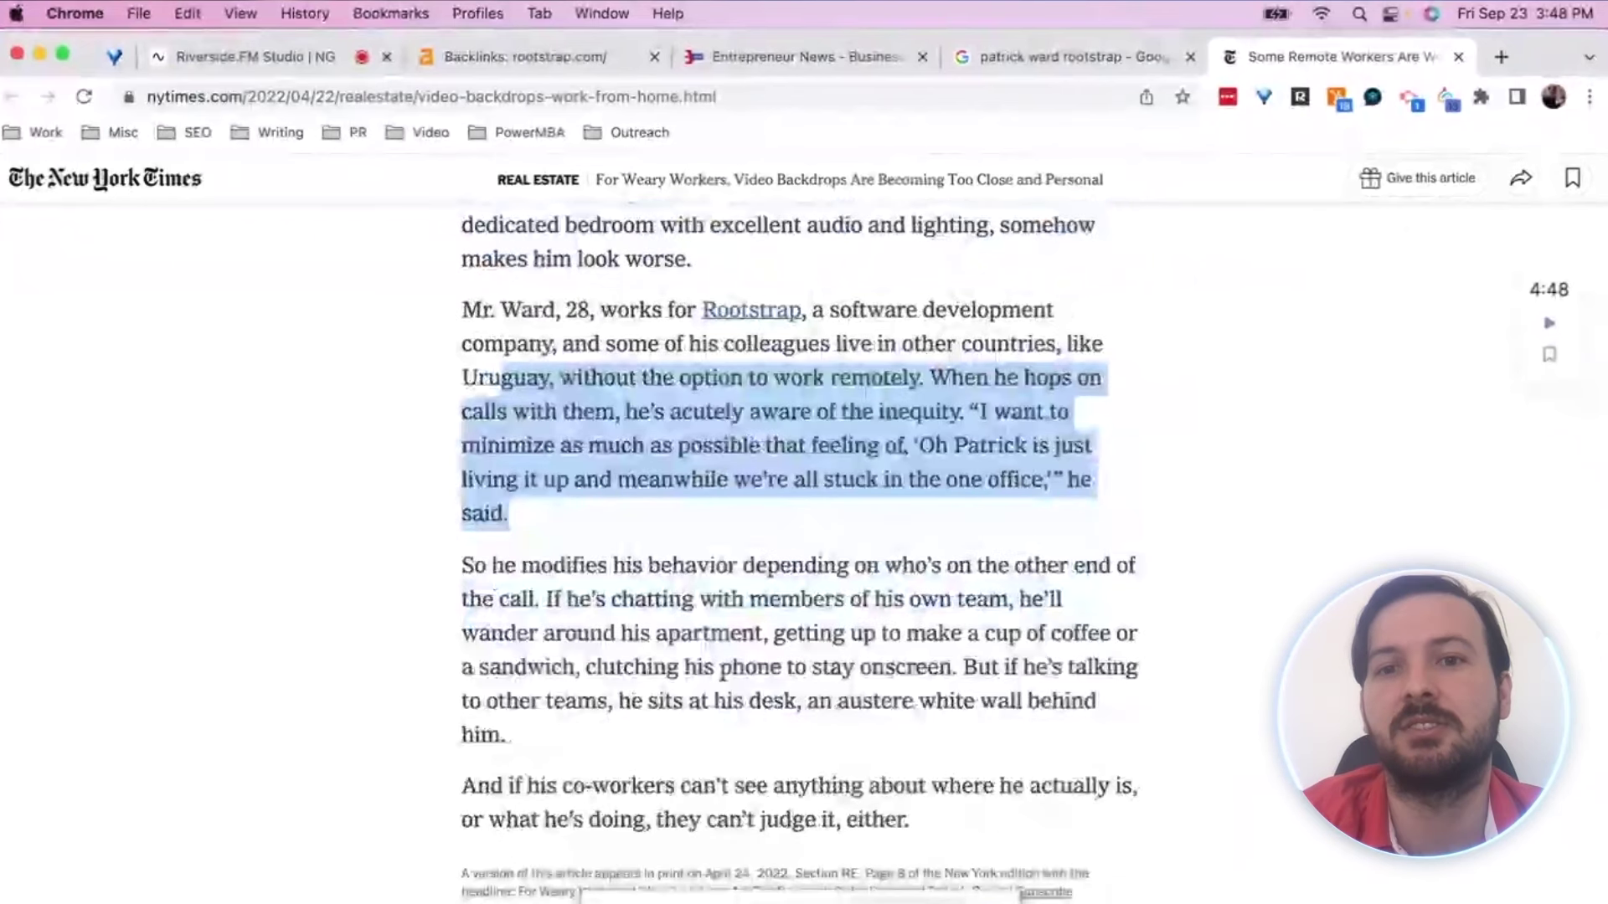